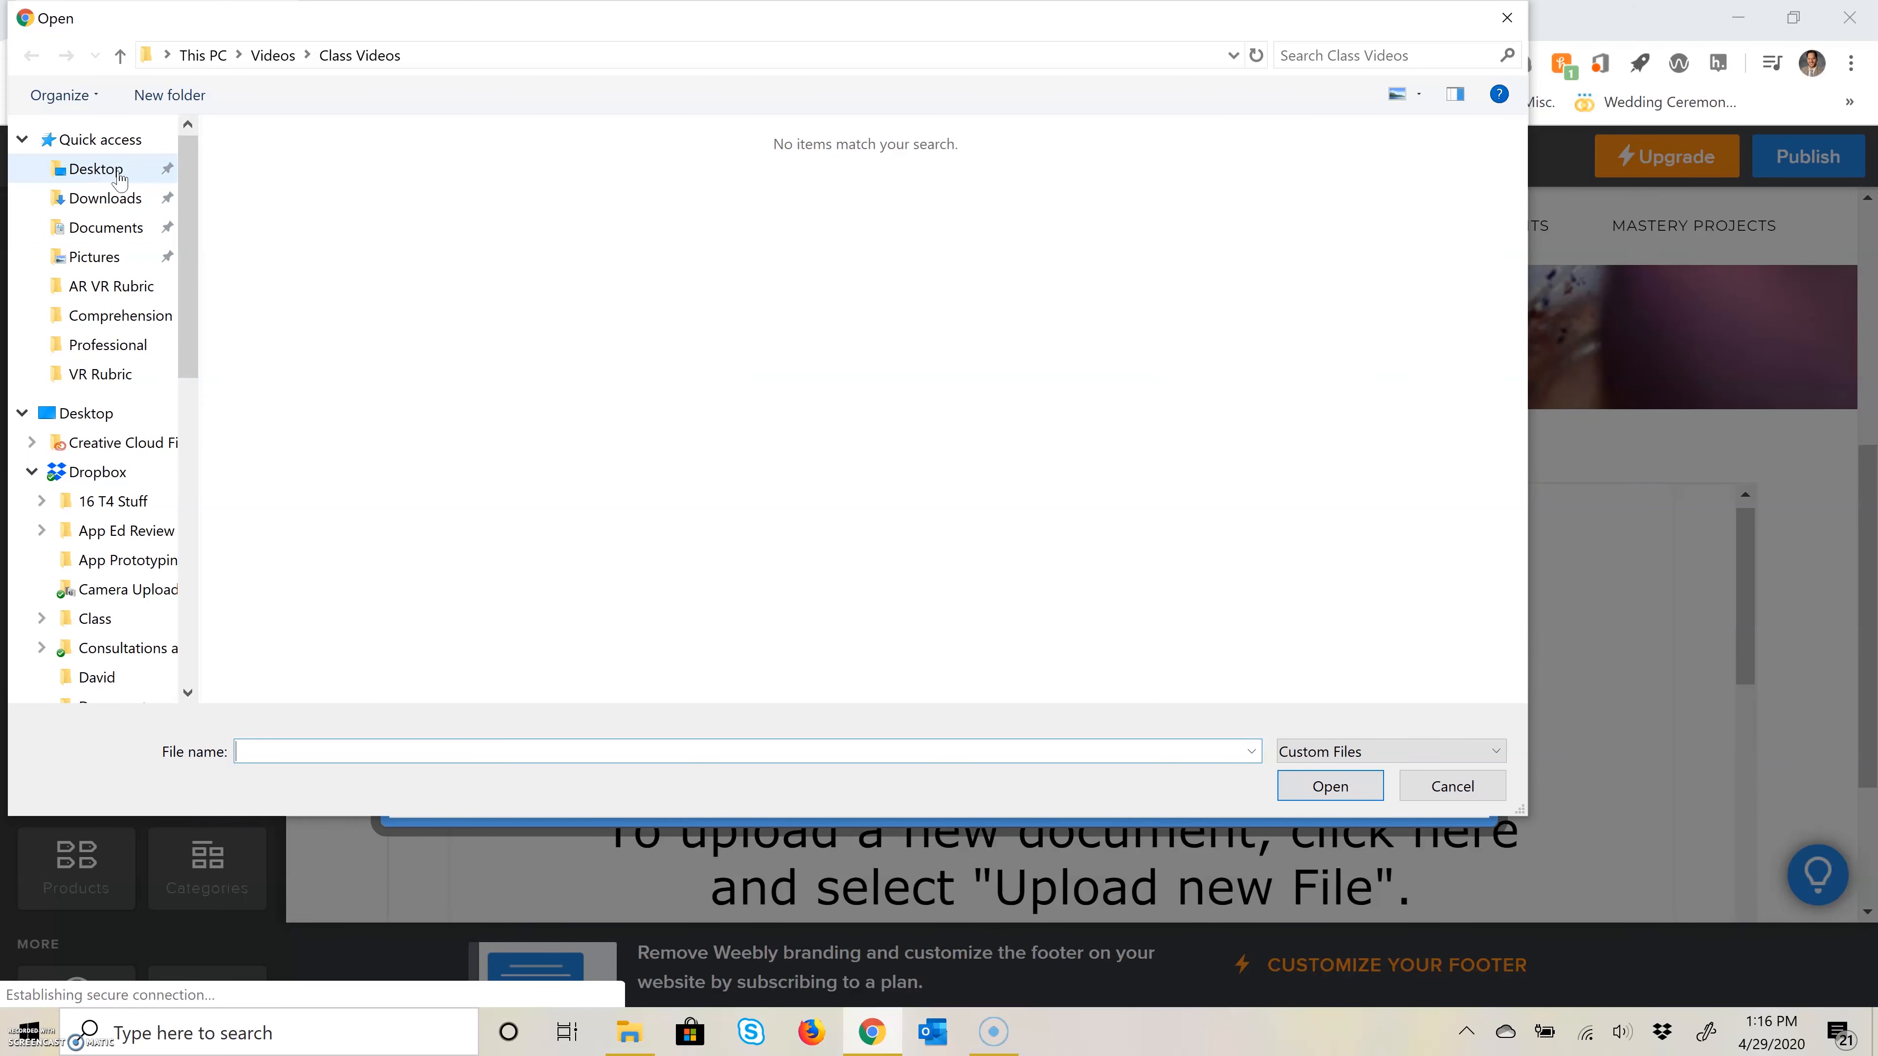
# Step: Upload the PDF Example 3 from Desktop > Web Portfolio Video Pieces > Desktop Publishing to the Scribd document element
pyautogui.click(96, 171)
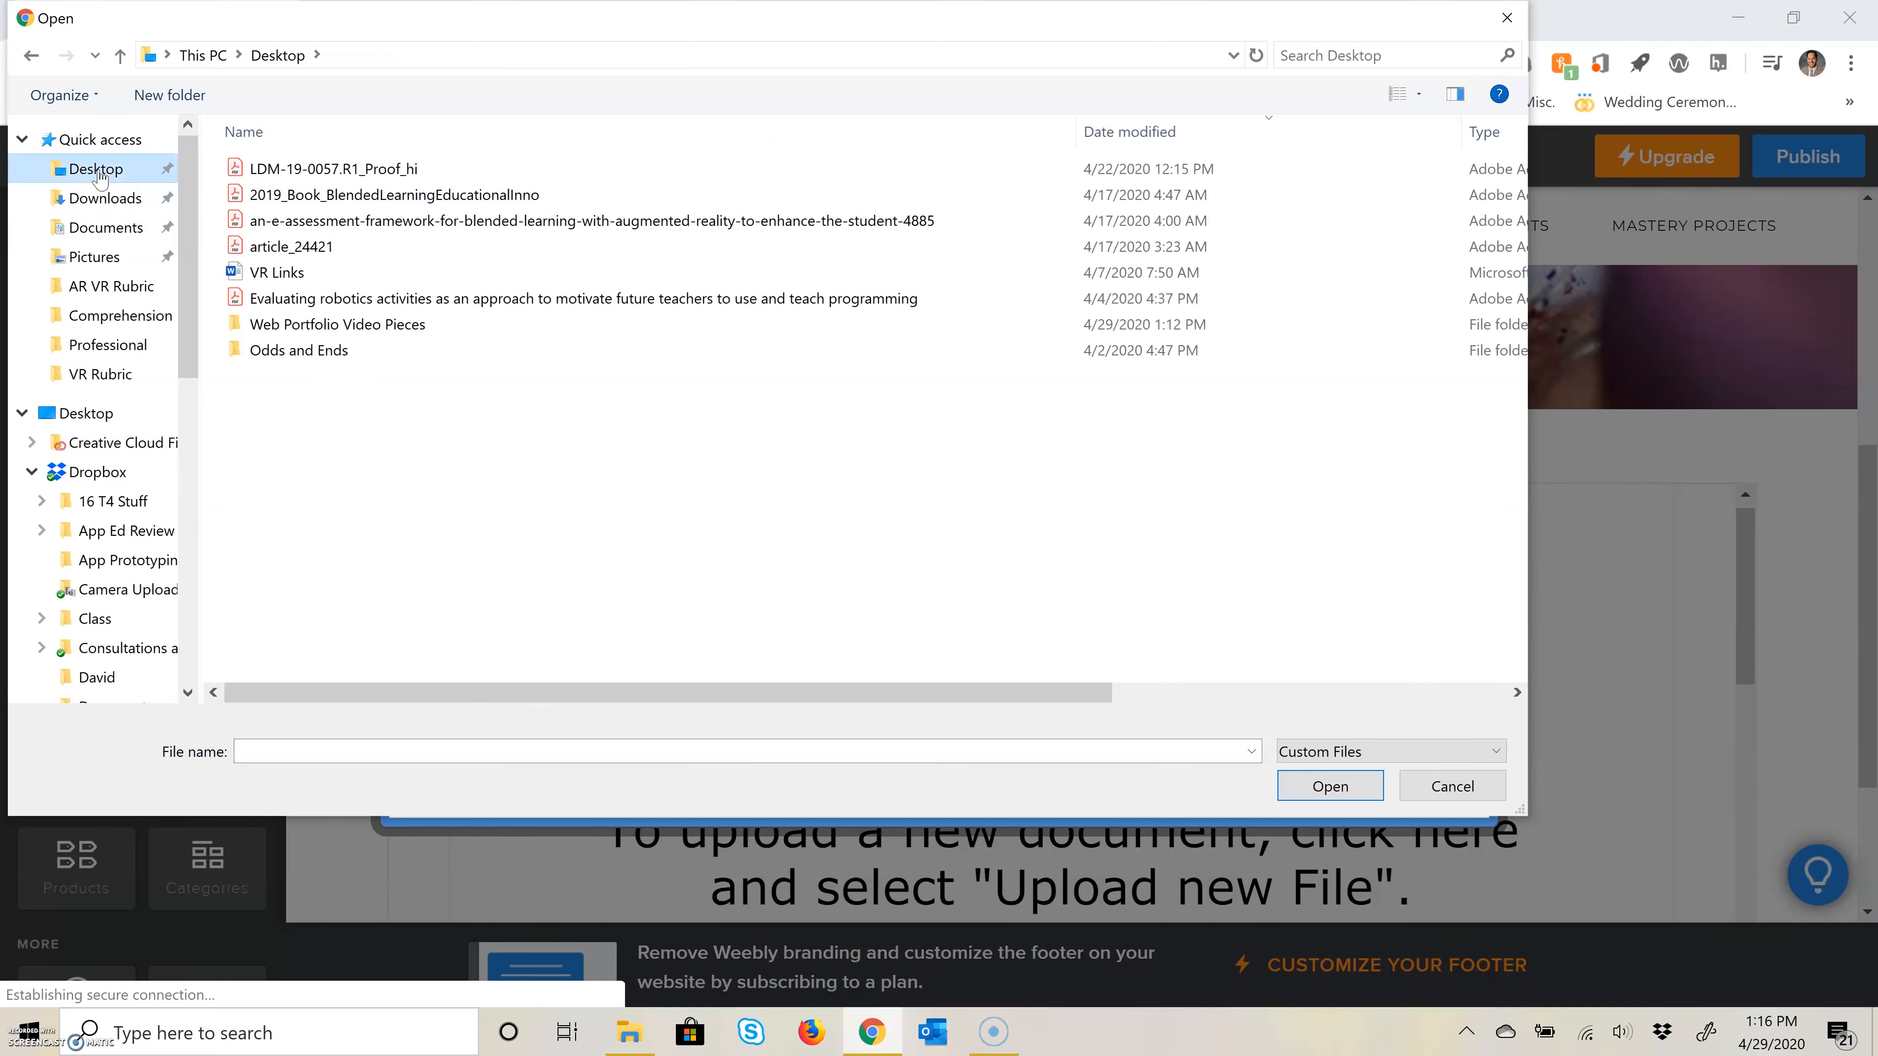
pyautogui.click(318, 329)
pyautogui.doubleClick(318, 329)
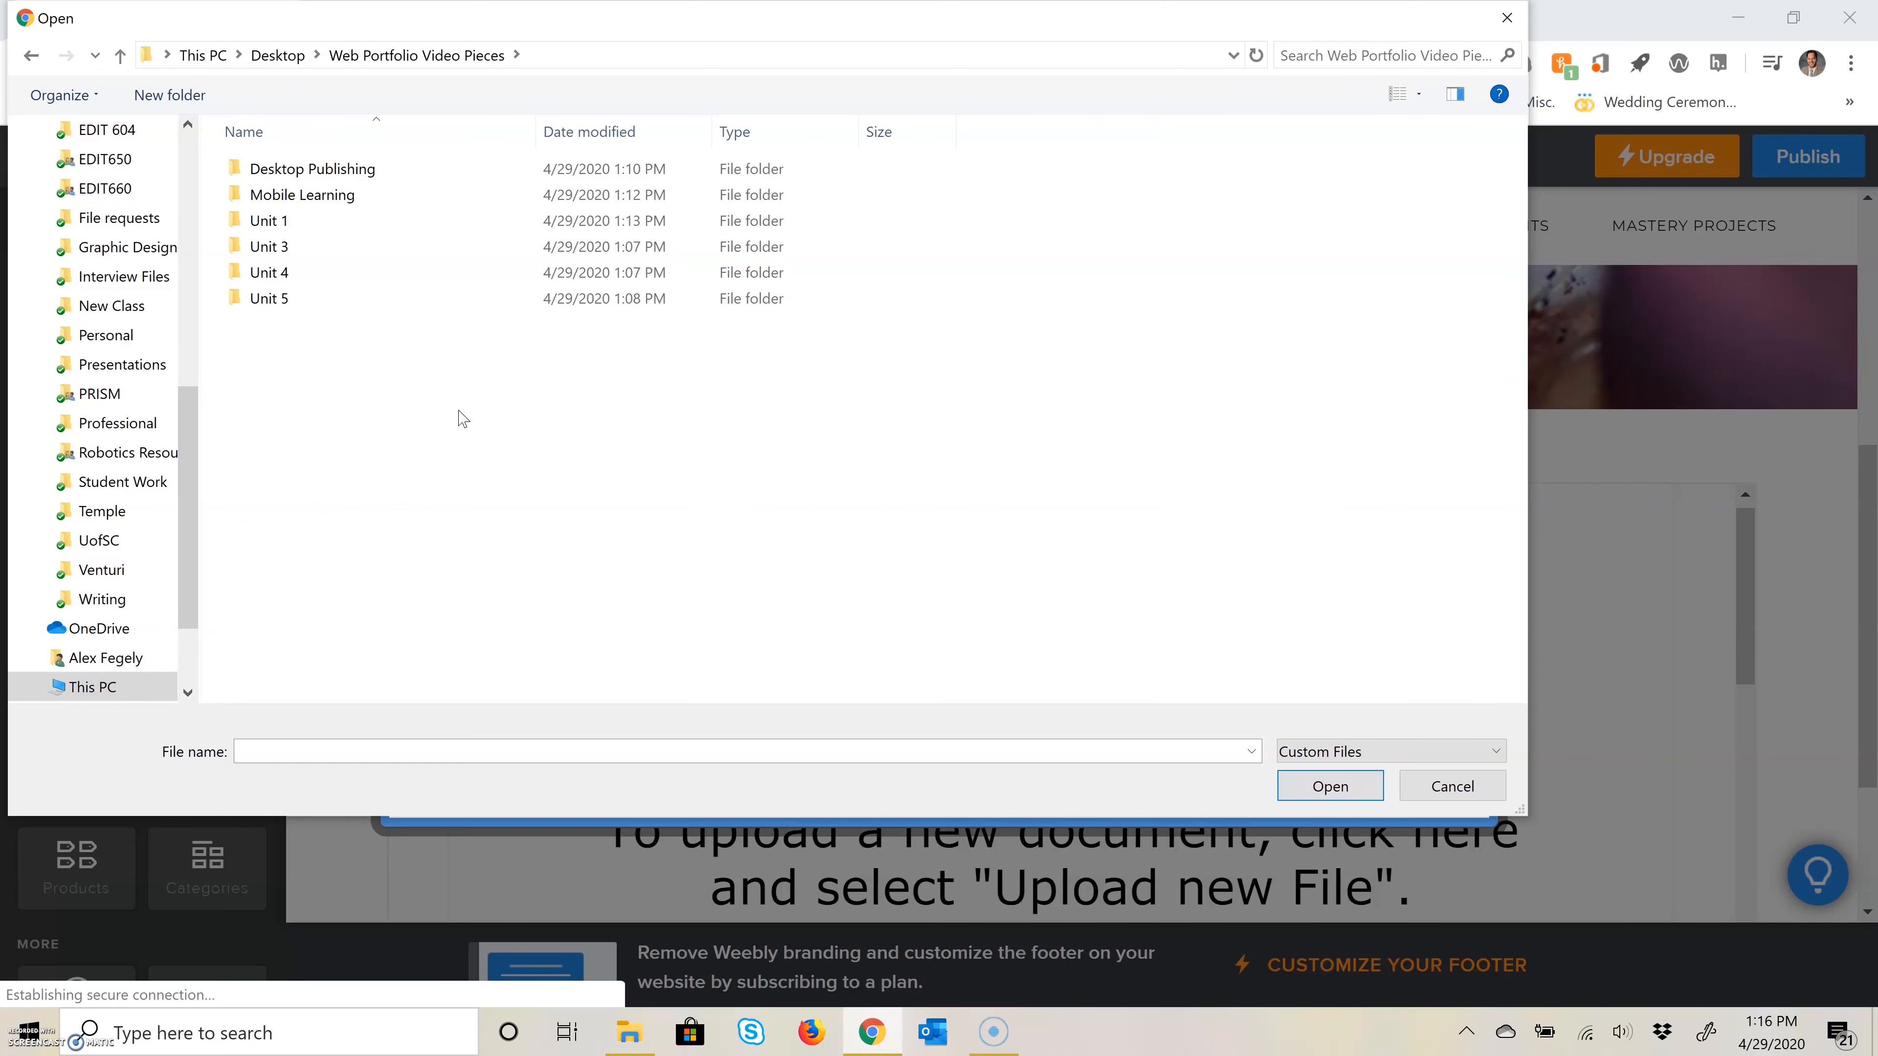
pyautogui.doubleClick(348, 169)
pyautogui.click(336, 173)
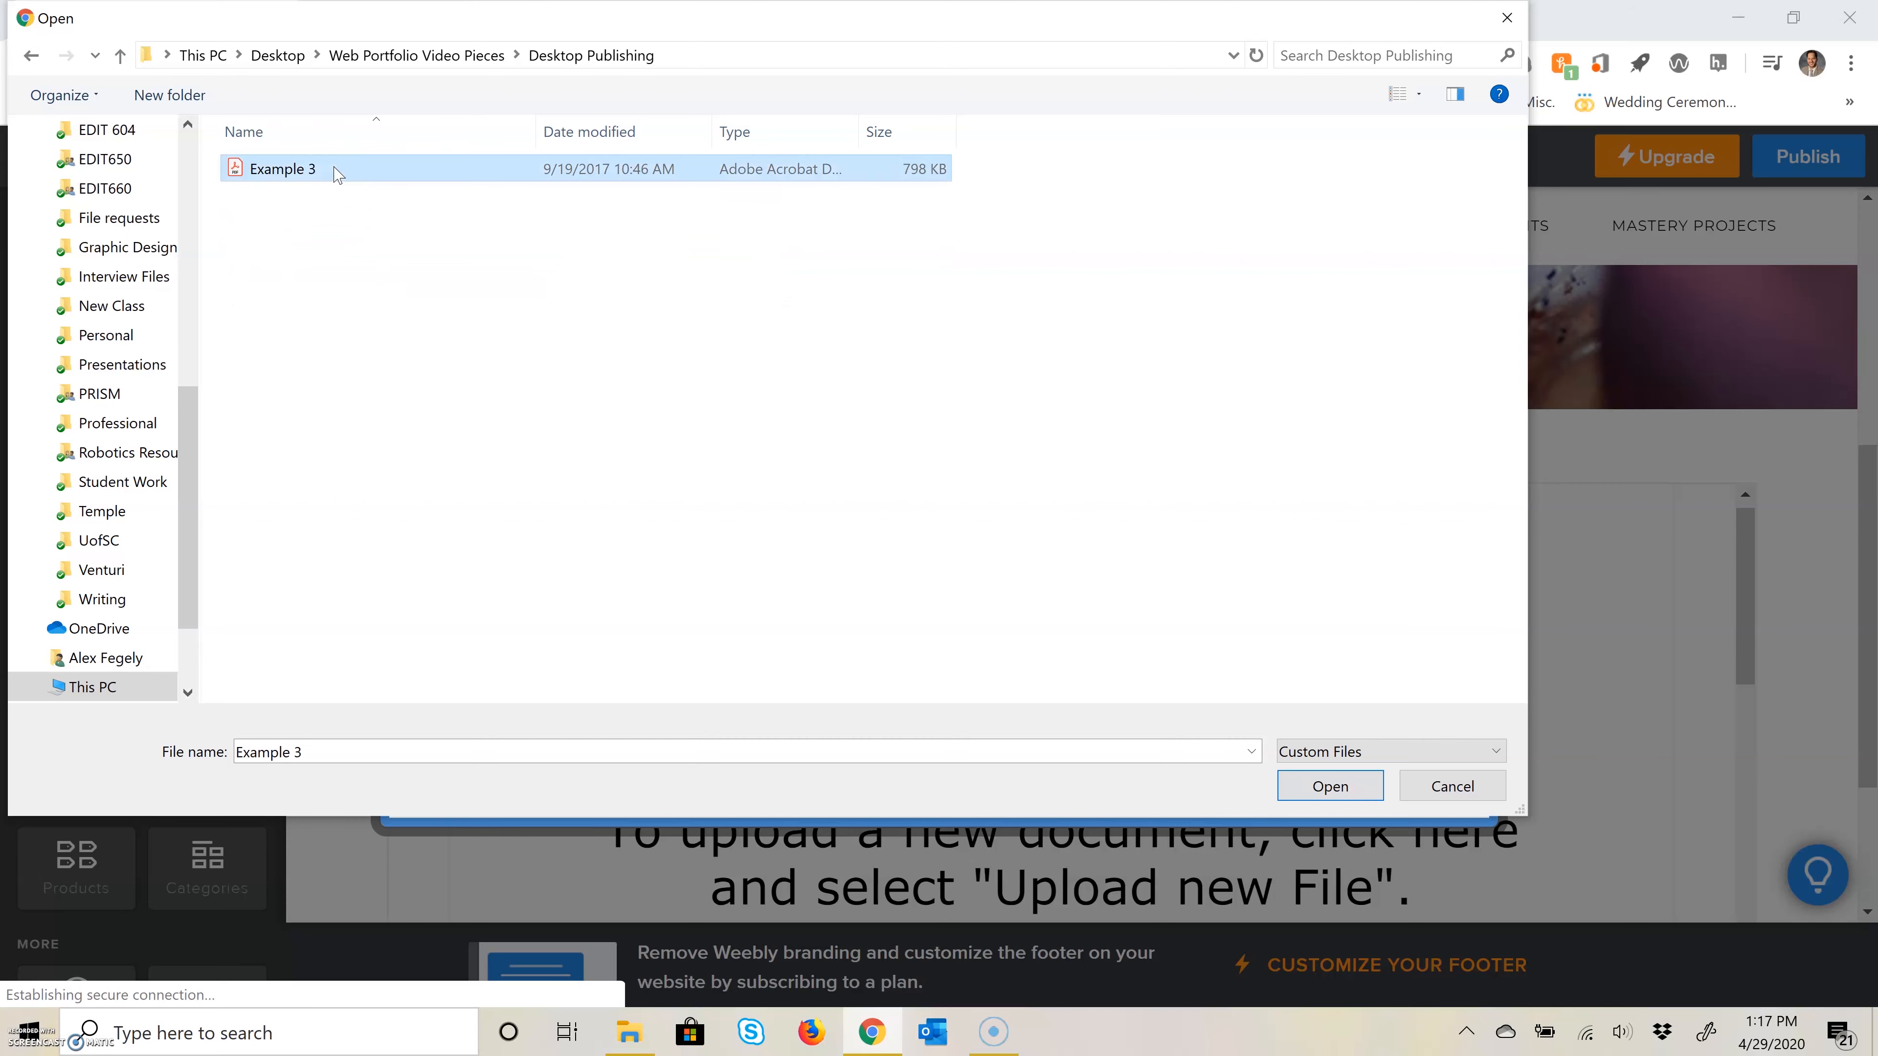
pyautogui.click(1305, 793)
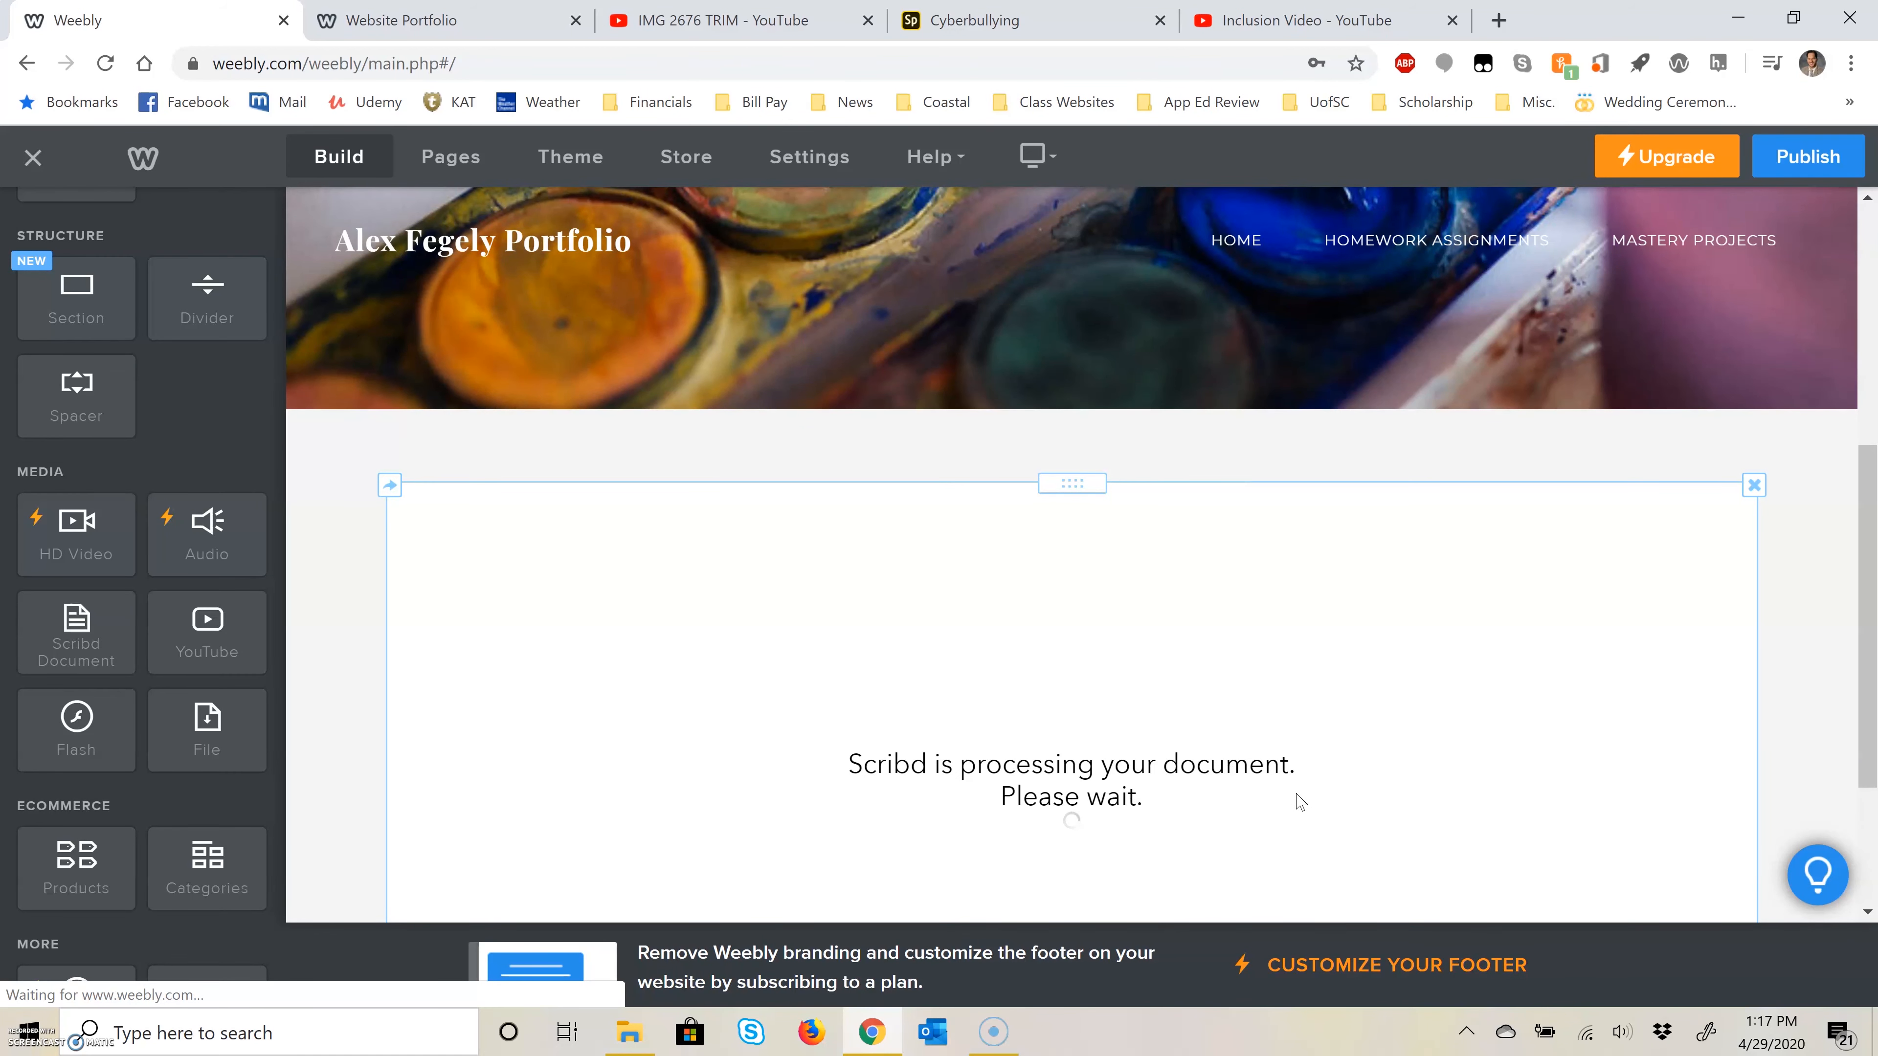
# Step: Publish the portfolio website and open its live address in a new browser tab
pyautogui.scroll(-2, 1671, 677)
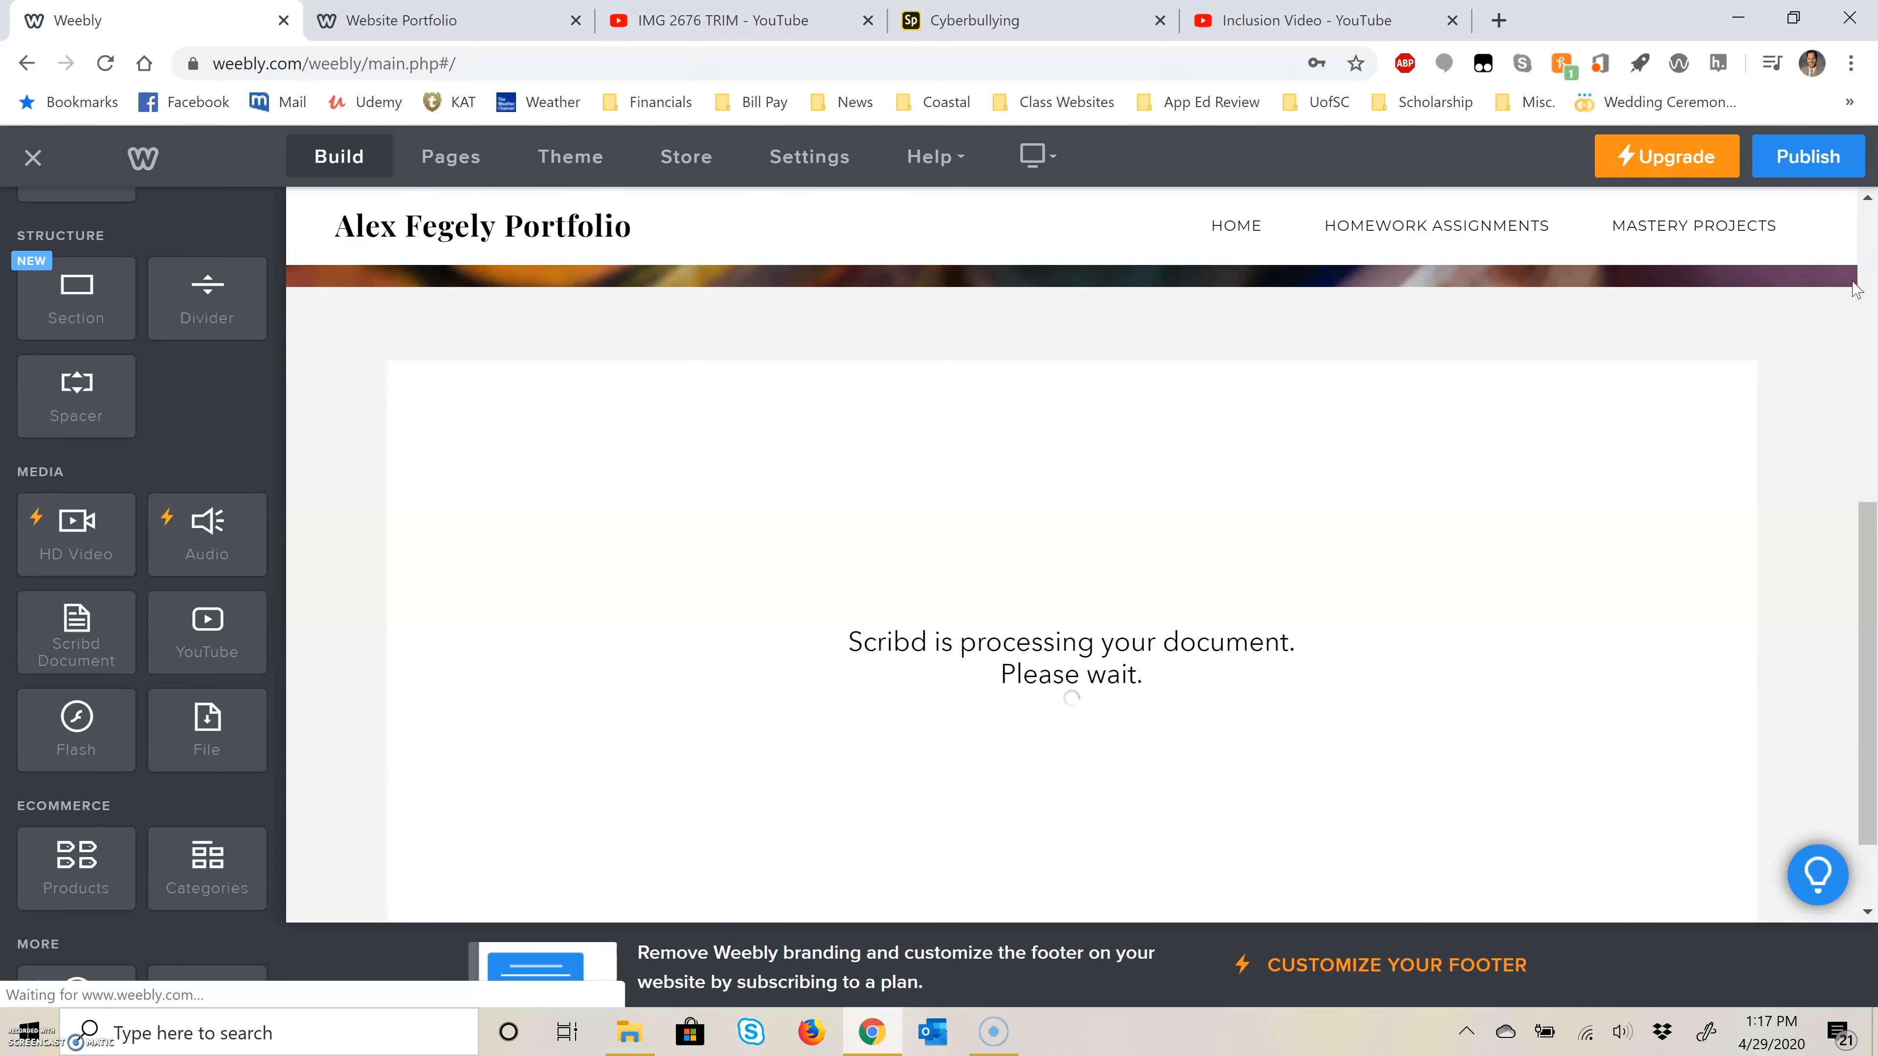
pyautogui.click(1840, 153)
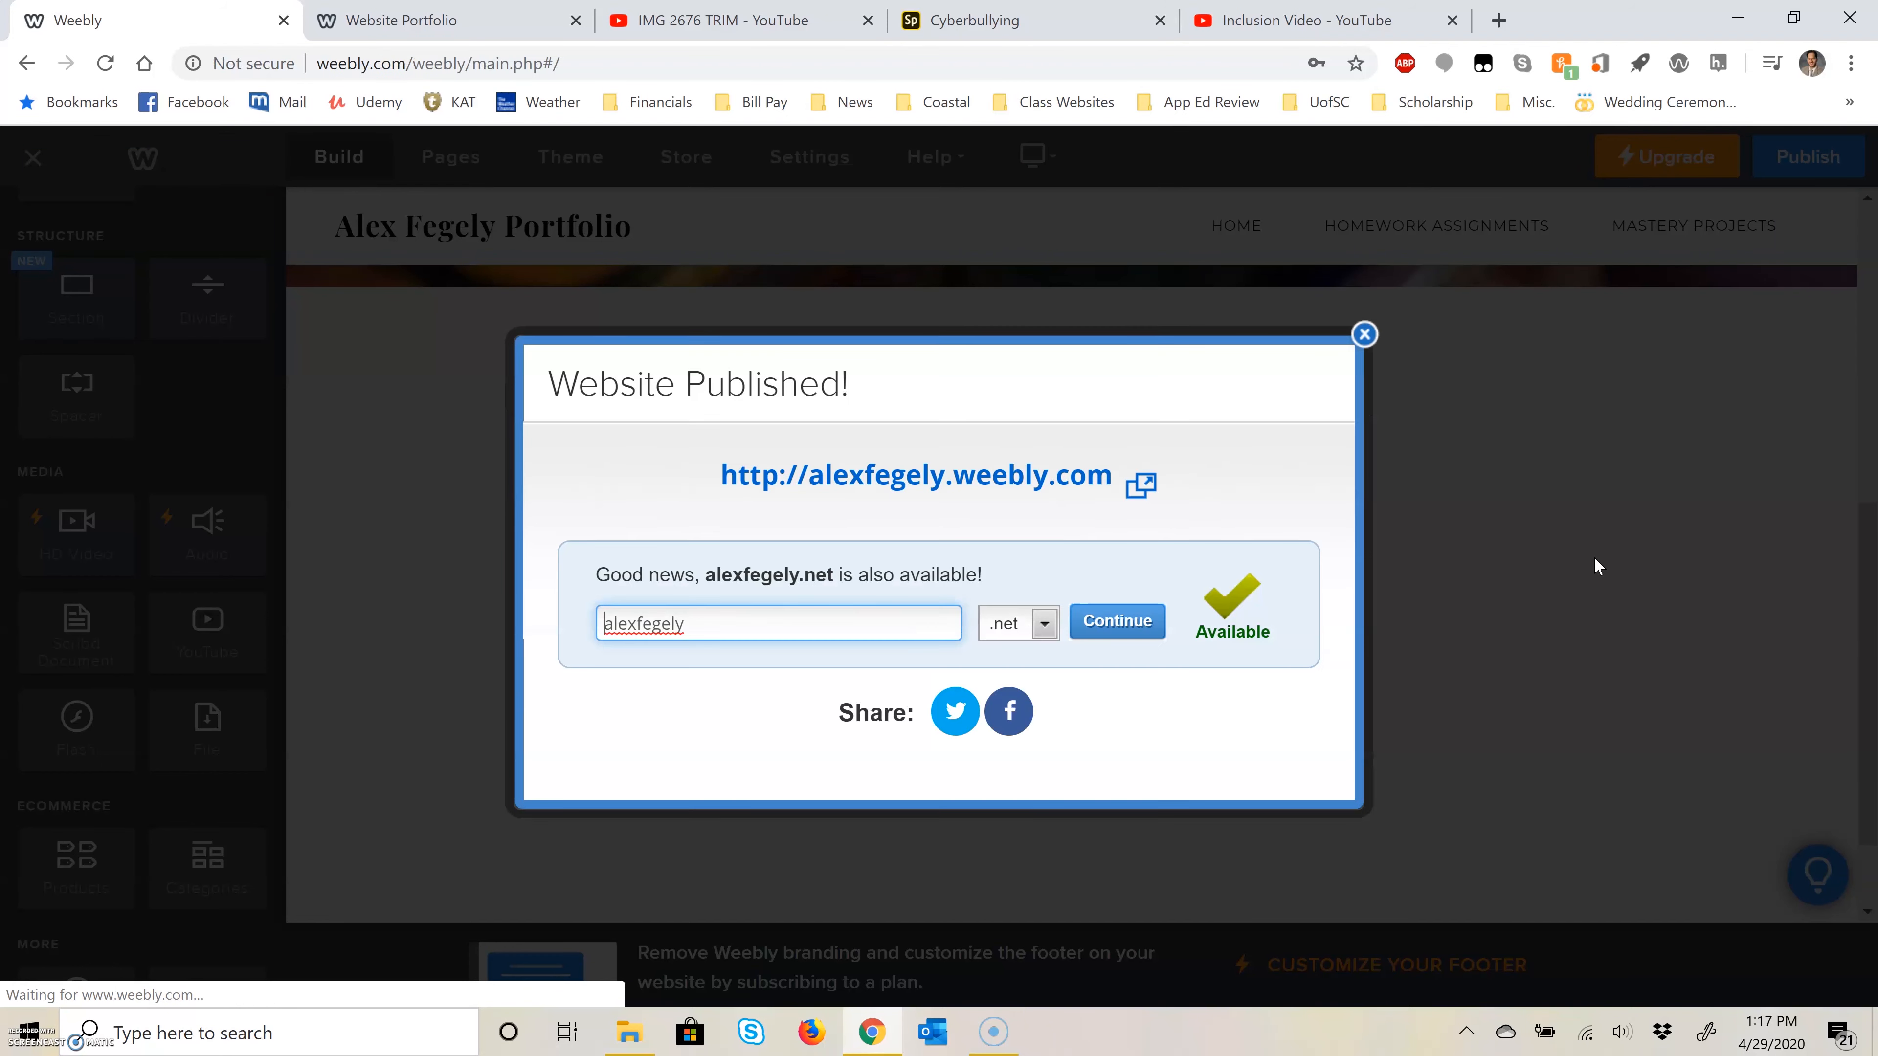
pyautogui.rightClick(914, 485)
pyautogui.click(997, 496)
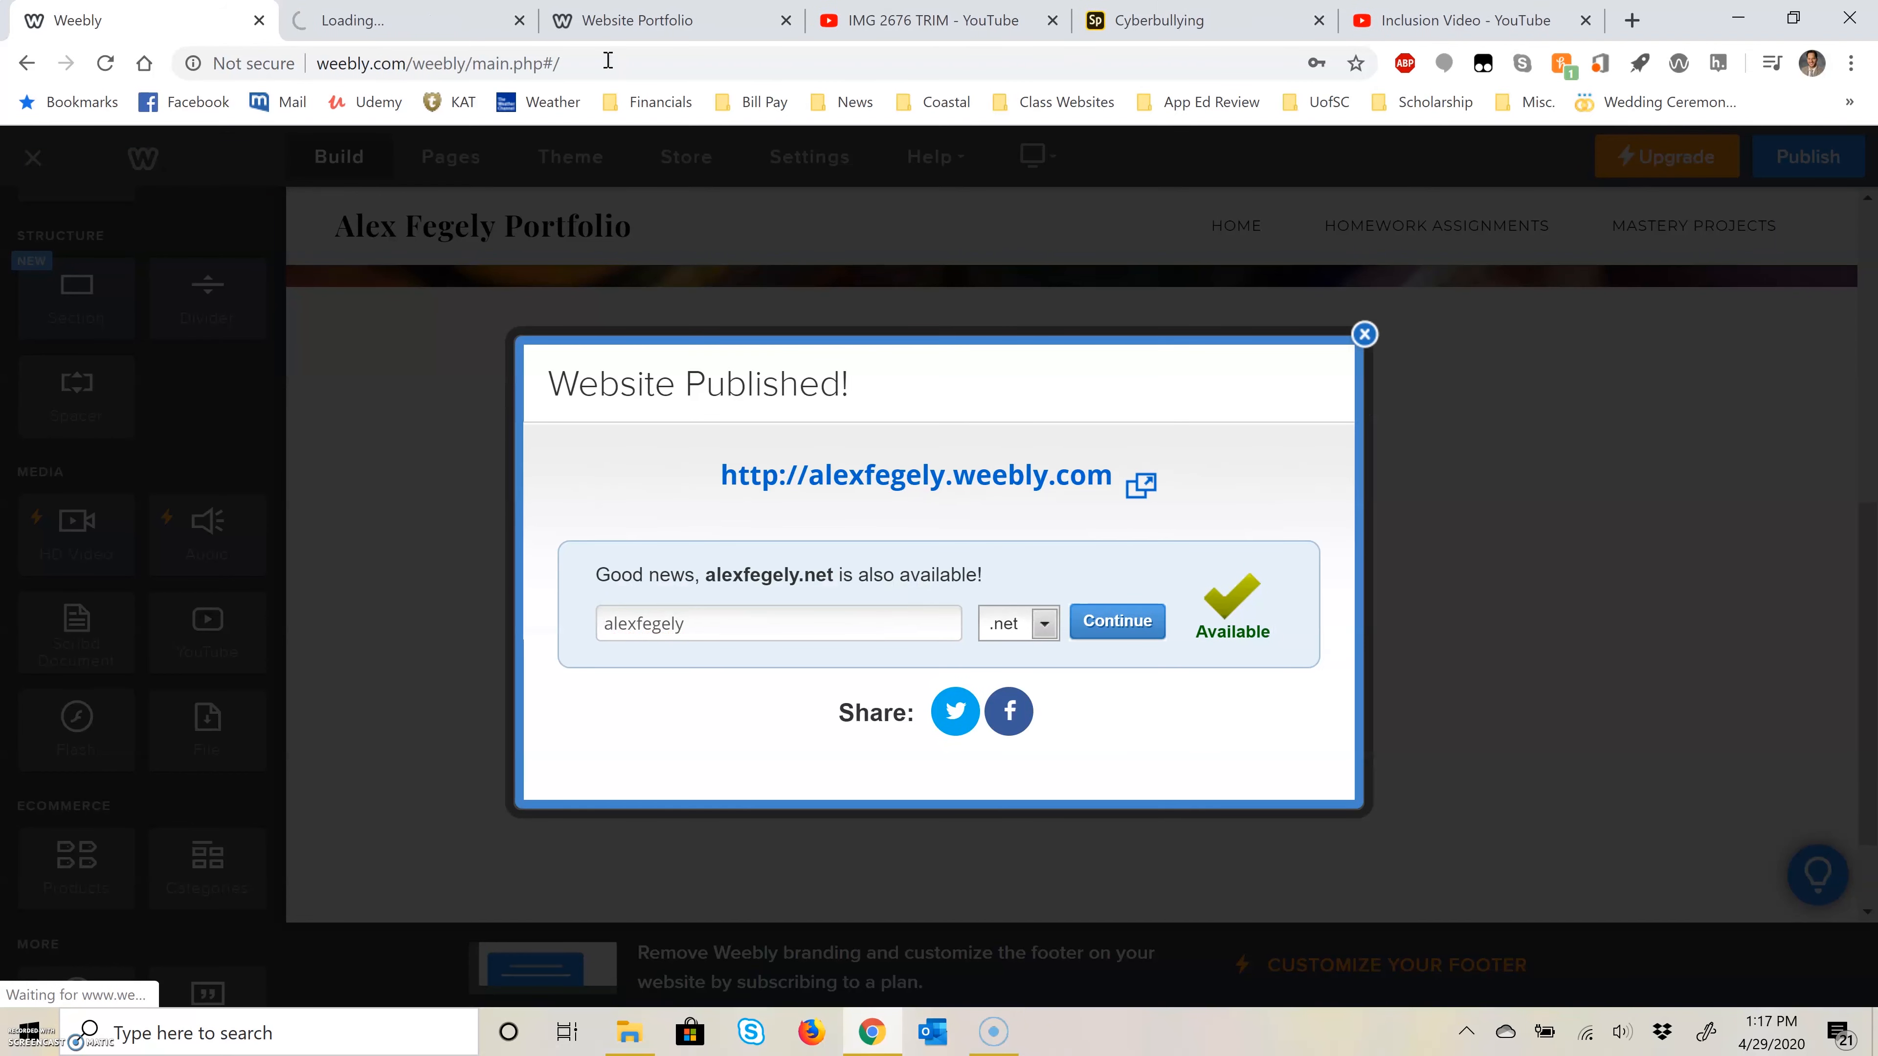
pyautogui.click(414, 20)
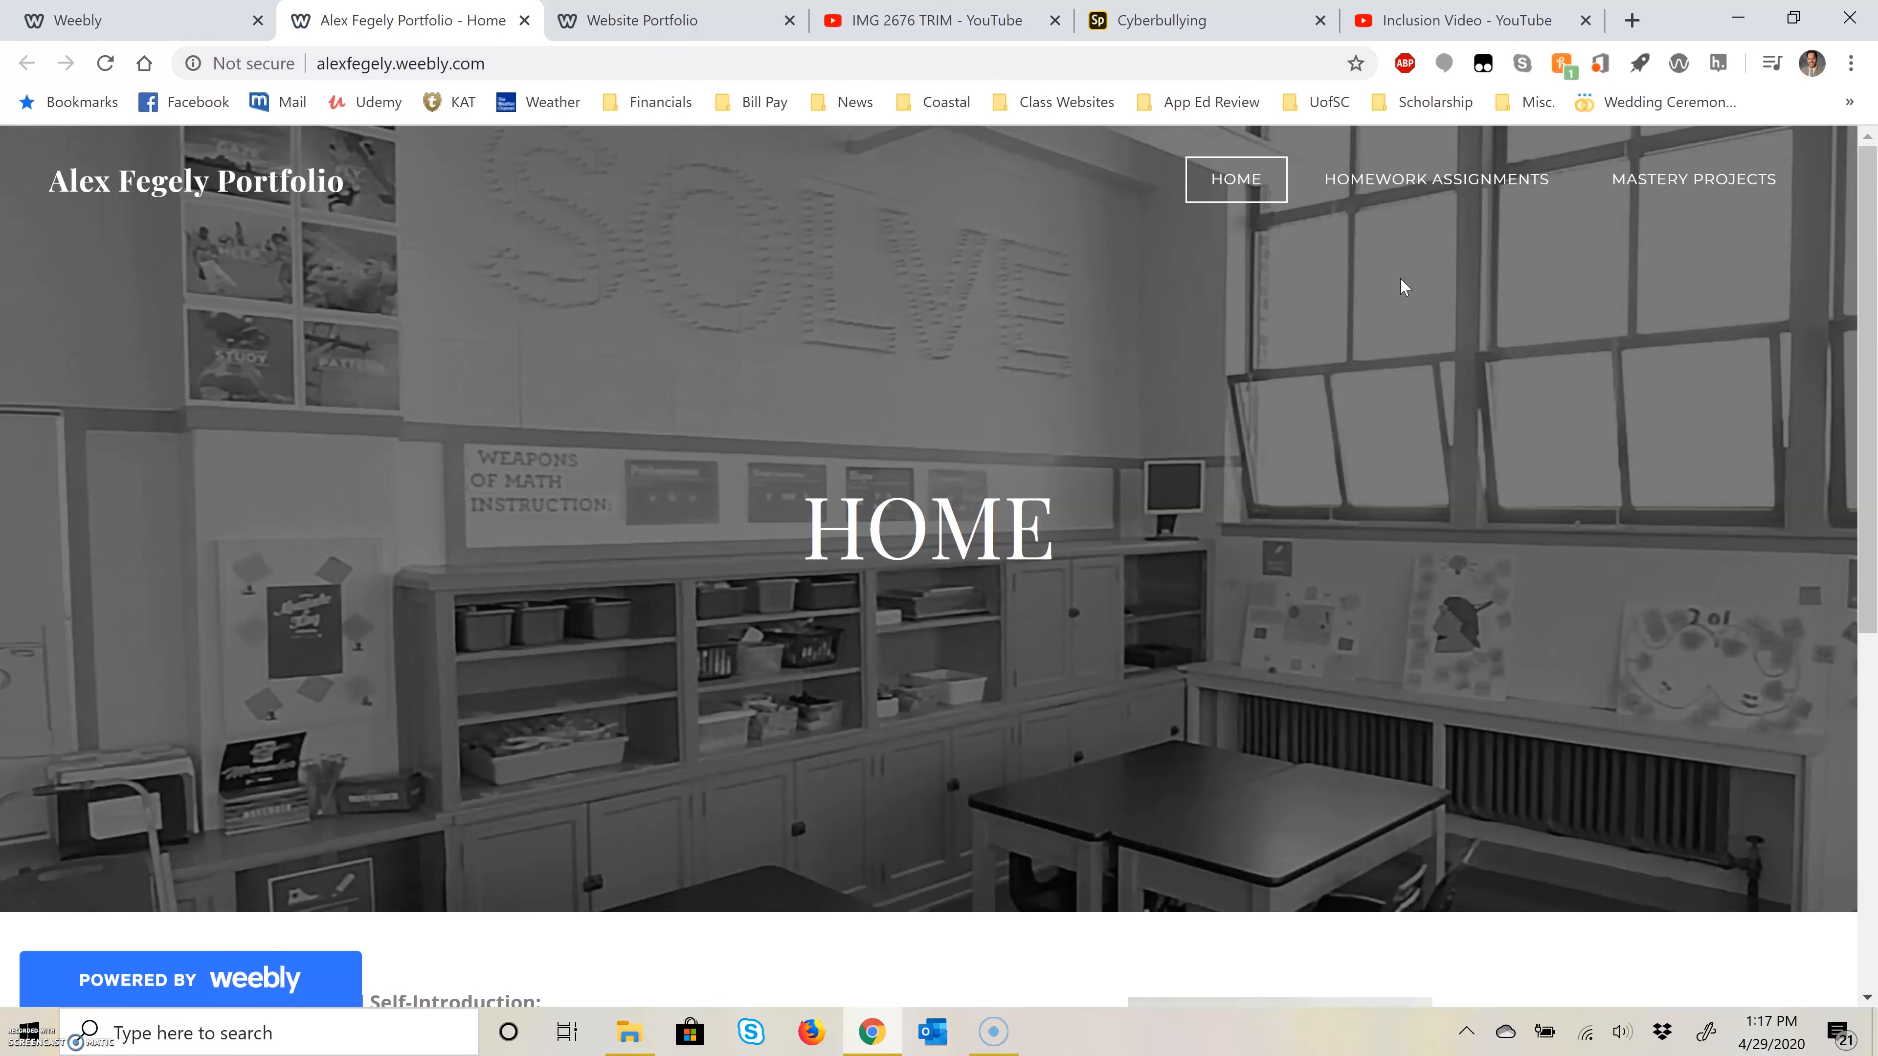
# Step: Open the live Desktop Publishing page under Homework Assignments and check the embedded newsletter
pyautogui.moveTo(1405, 192)
pyautogui.click(1413, 233)
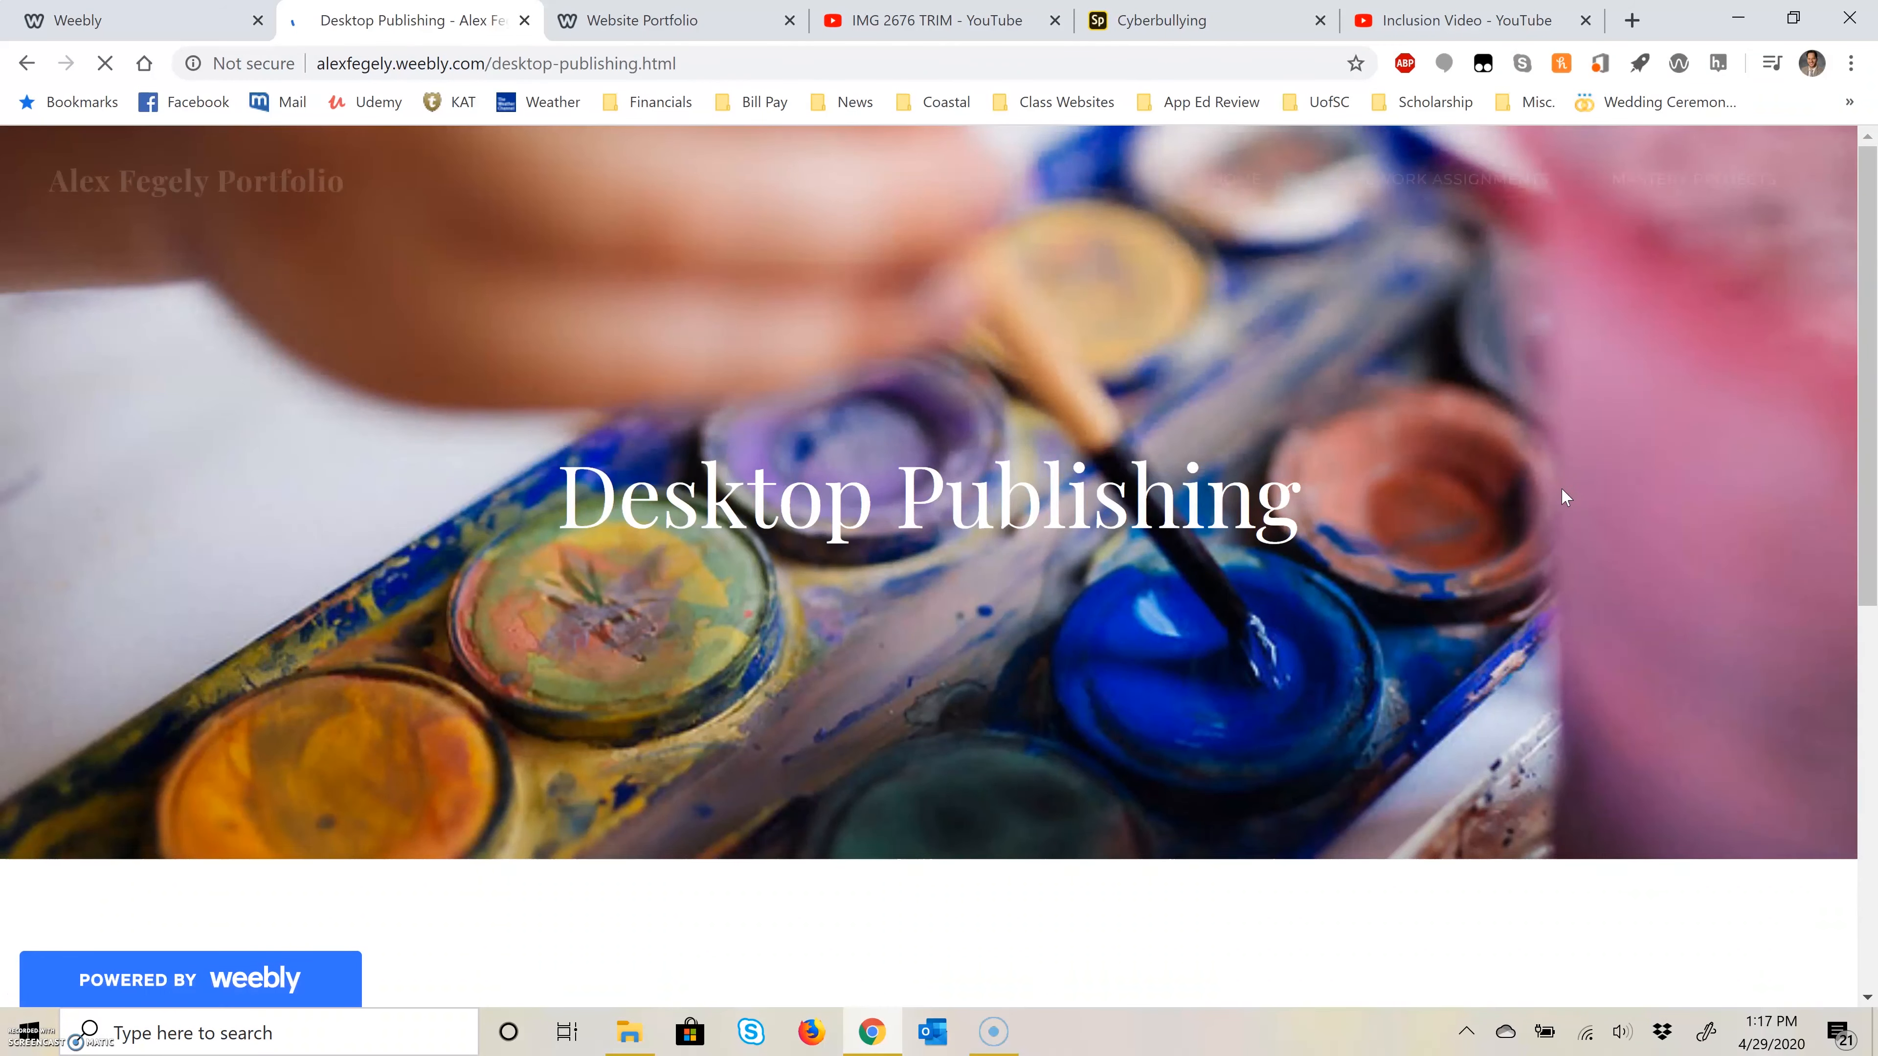
pyautogui.scroll(-5, 1589, 494)
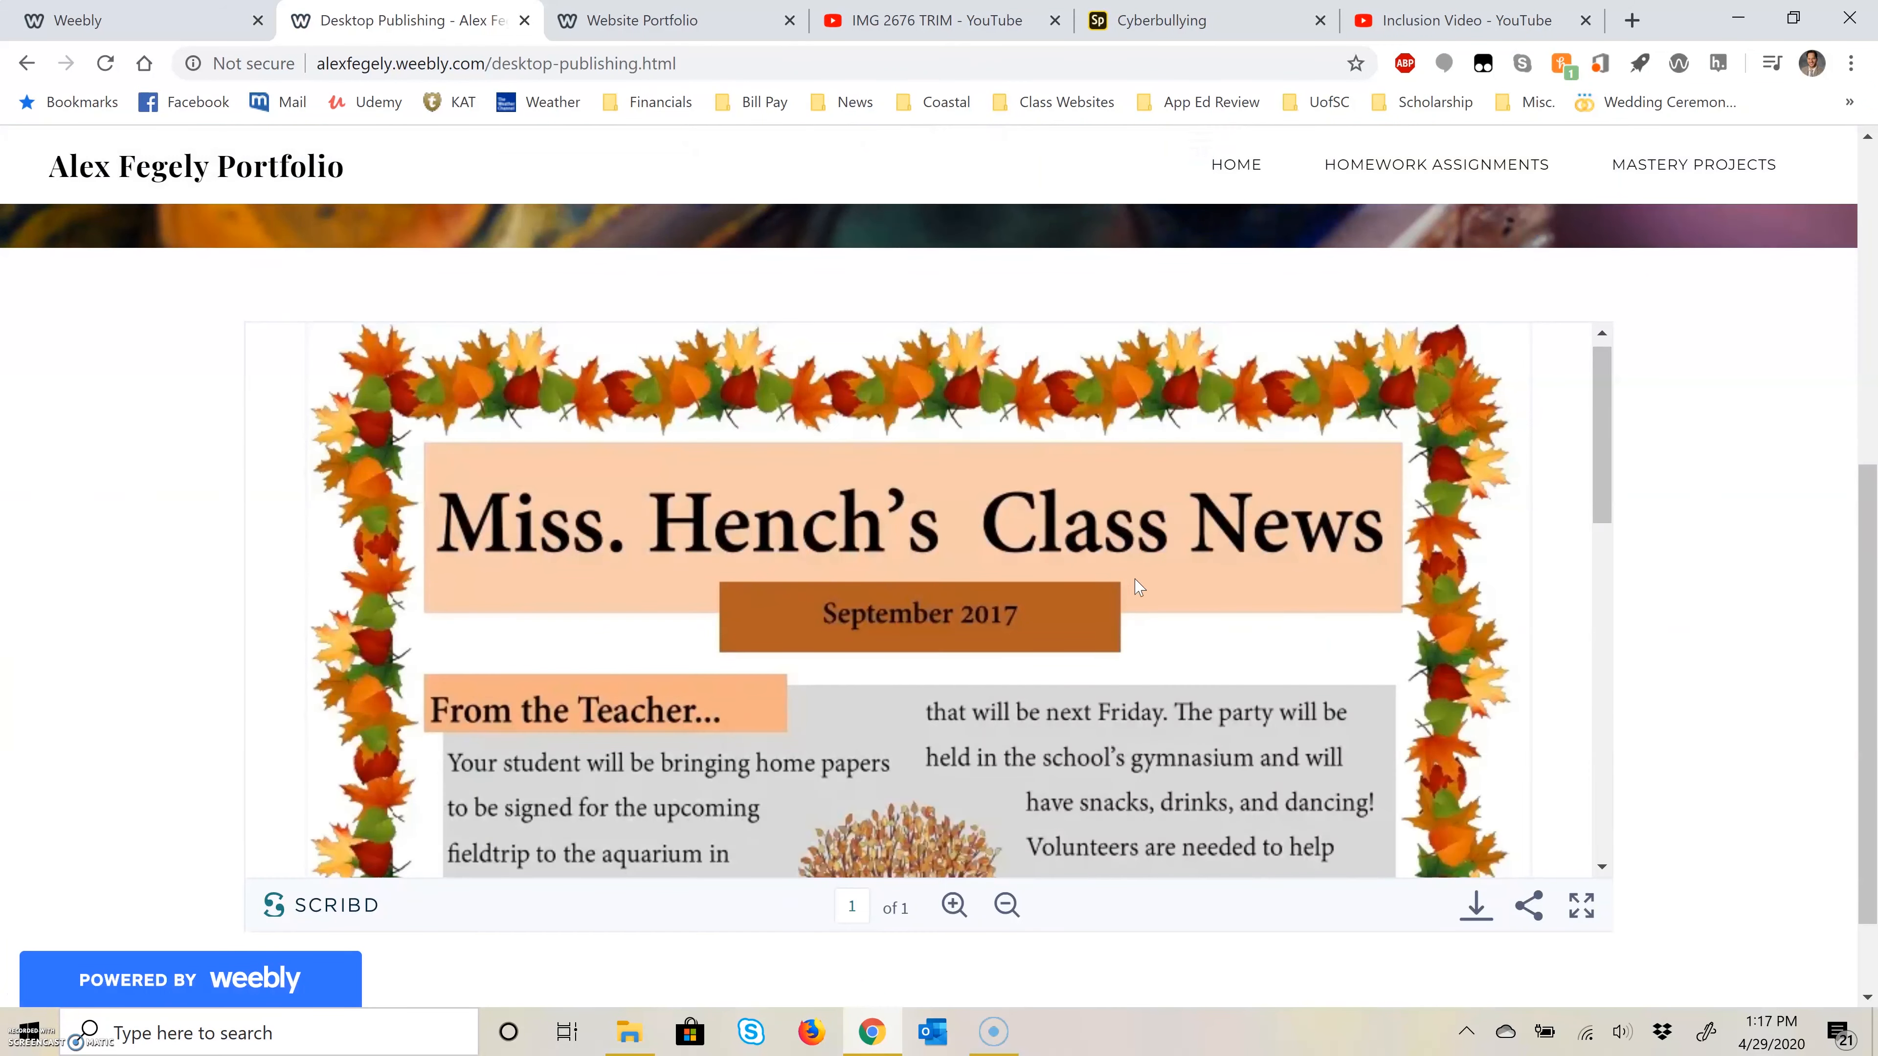
pyautogui.scroll(-3, 1143, 573)
pyautogui.scroll(-8, 1146, 570)
pyautogui.scroll(14, 1183, 581)
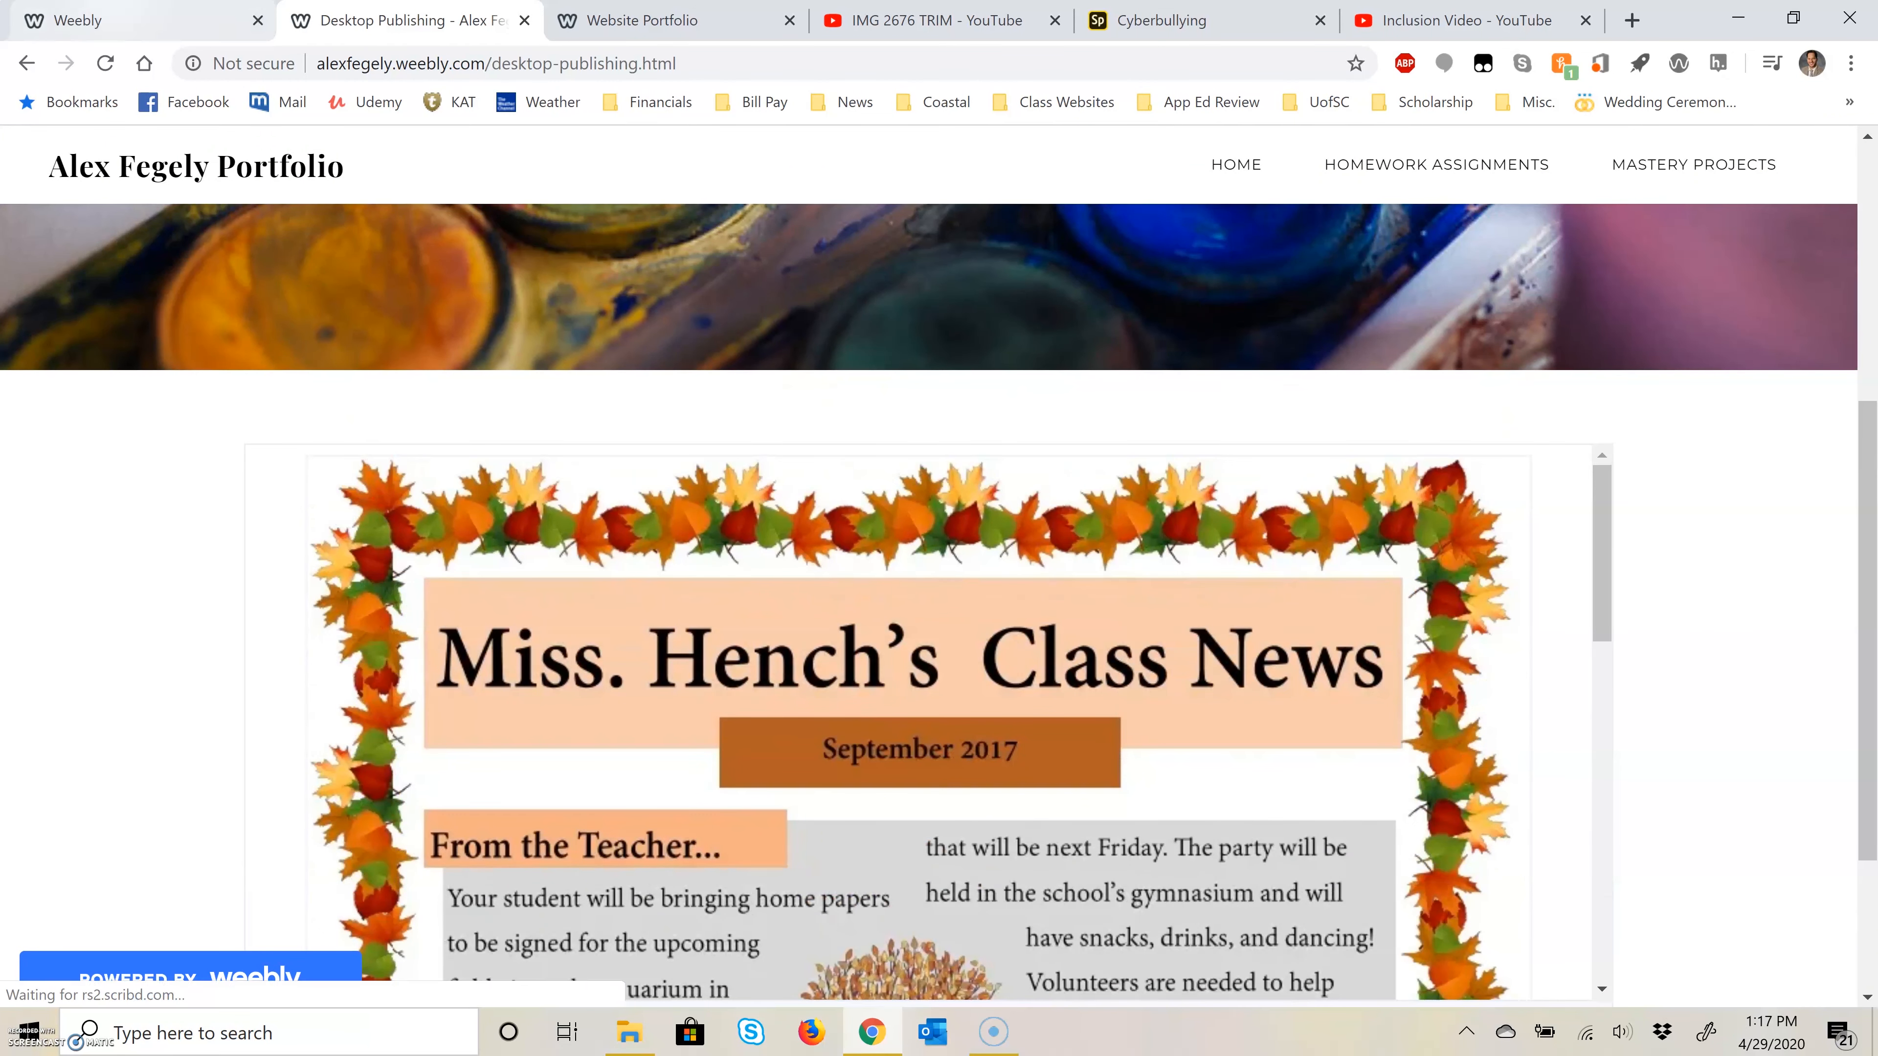
# Step: Return to the site editor, dismiss the publishing confirmation and open the Video Production page under Homework Assignments
pyautogui.click(66, 20)
pyautogui.click(1364, 335)
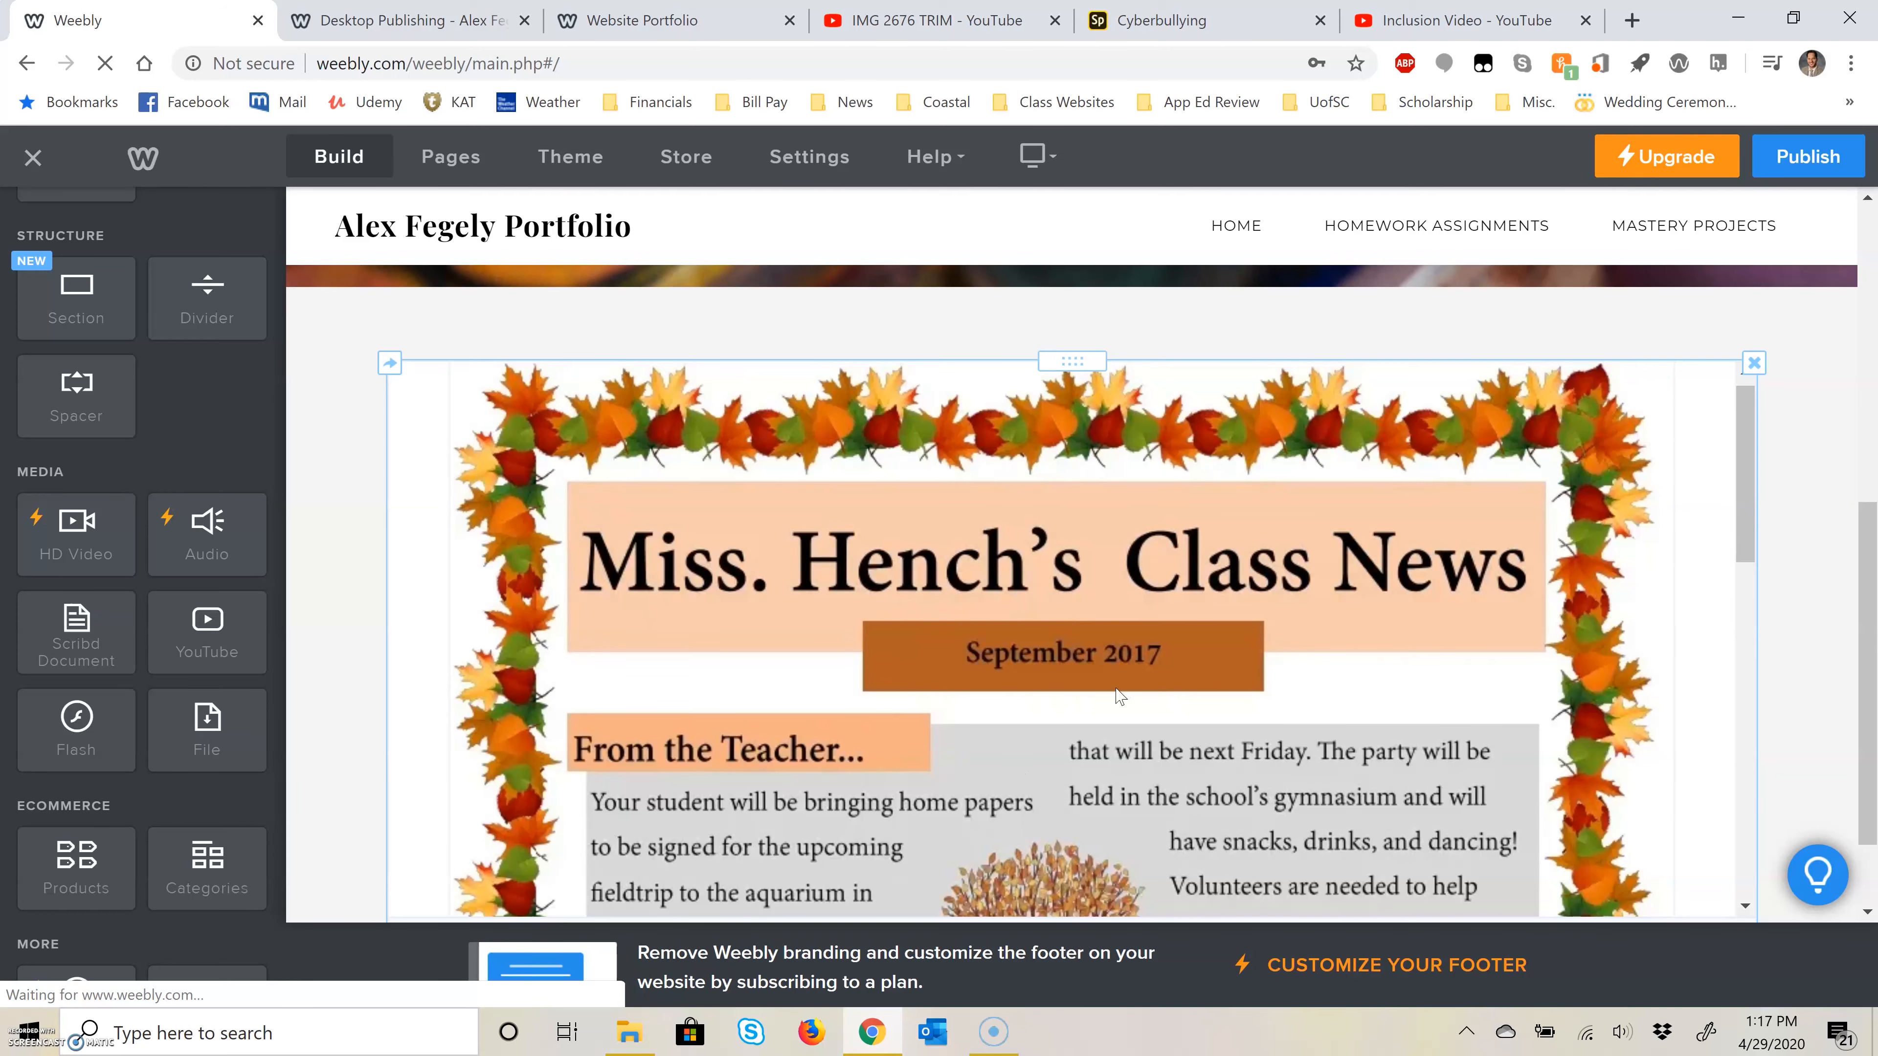
pyautogui.scroll(3, 1416, 551)
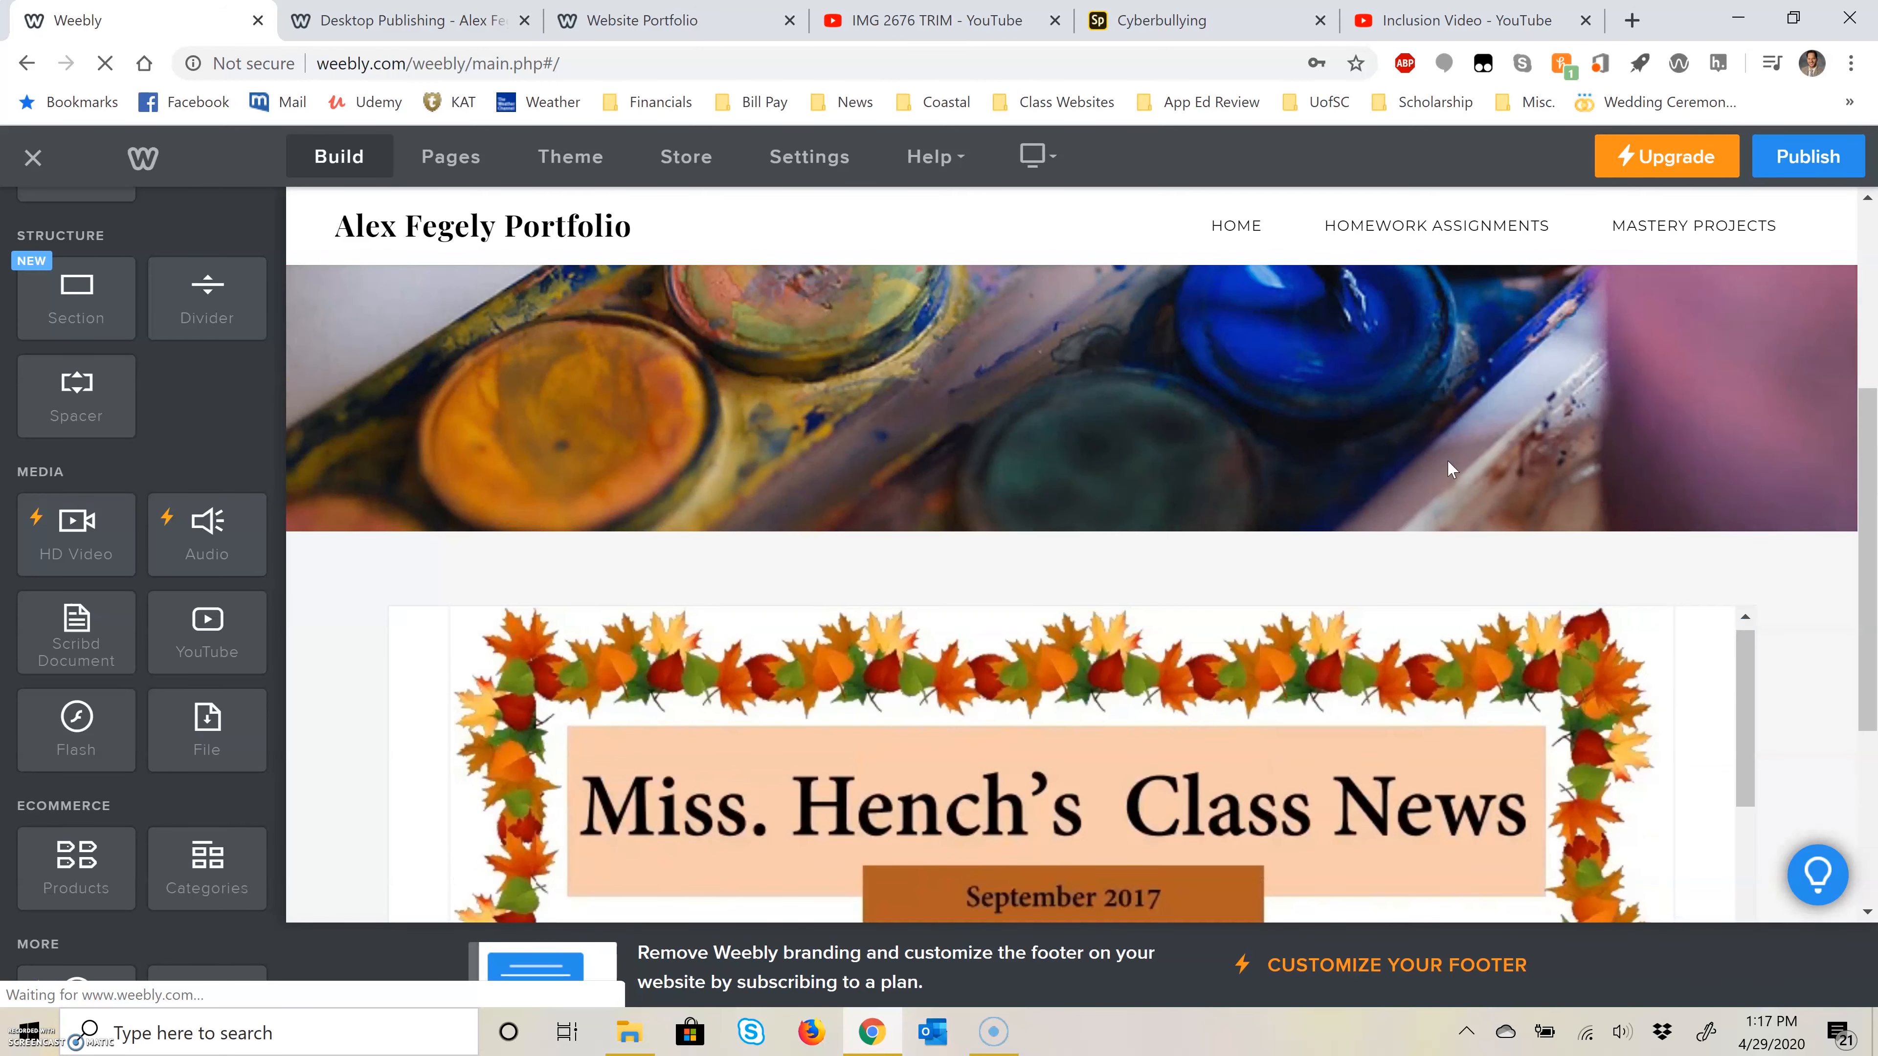
pyautogui.moveTo(1428, 227)
pyautogui.click(1423, 310)
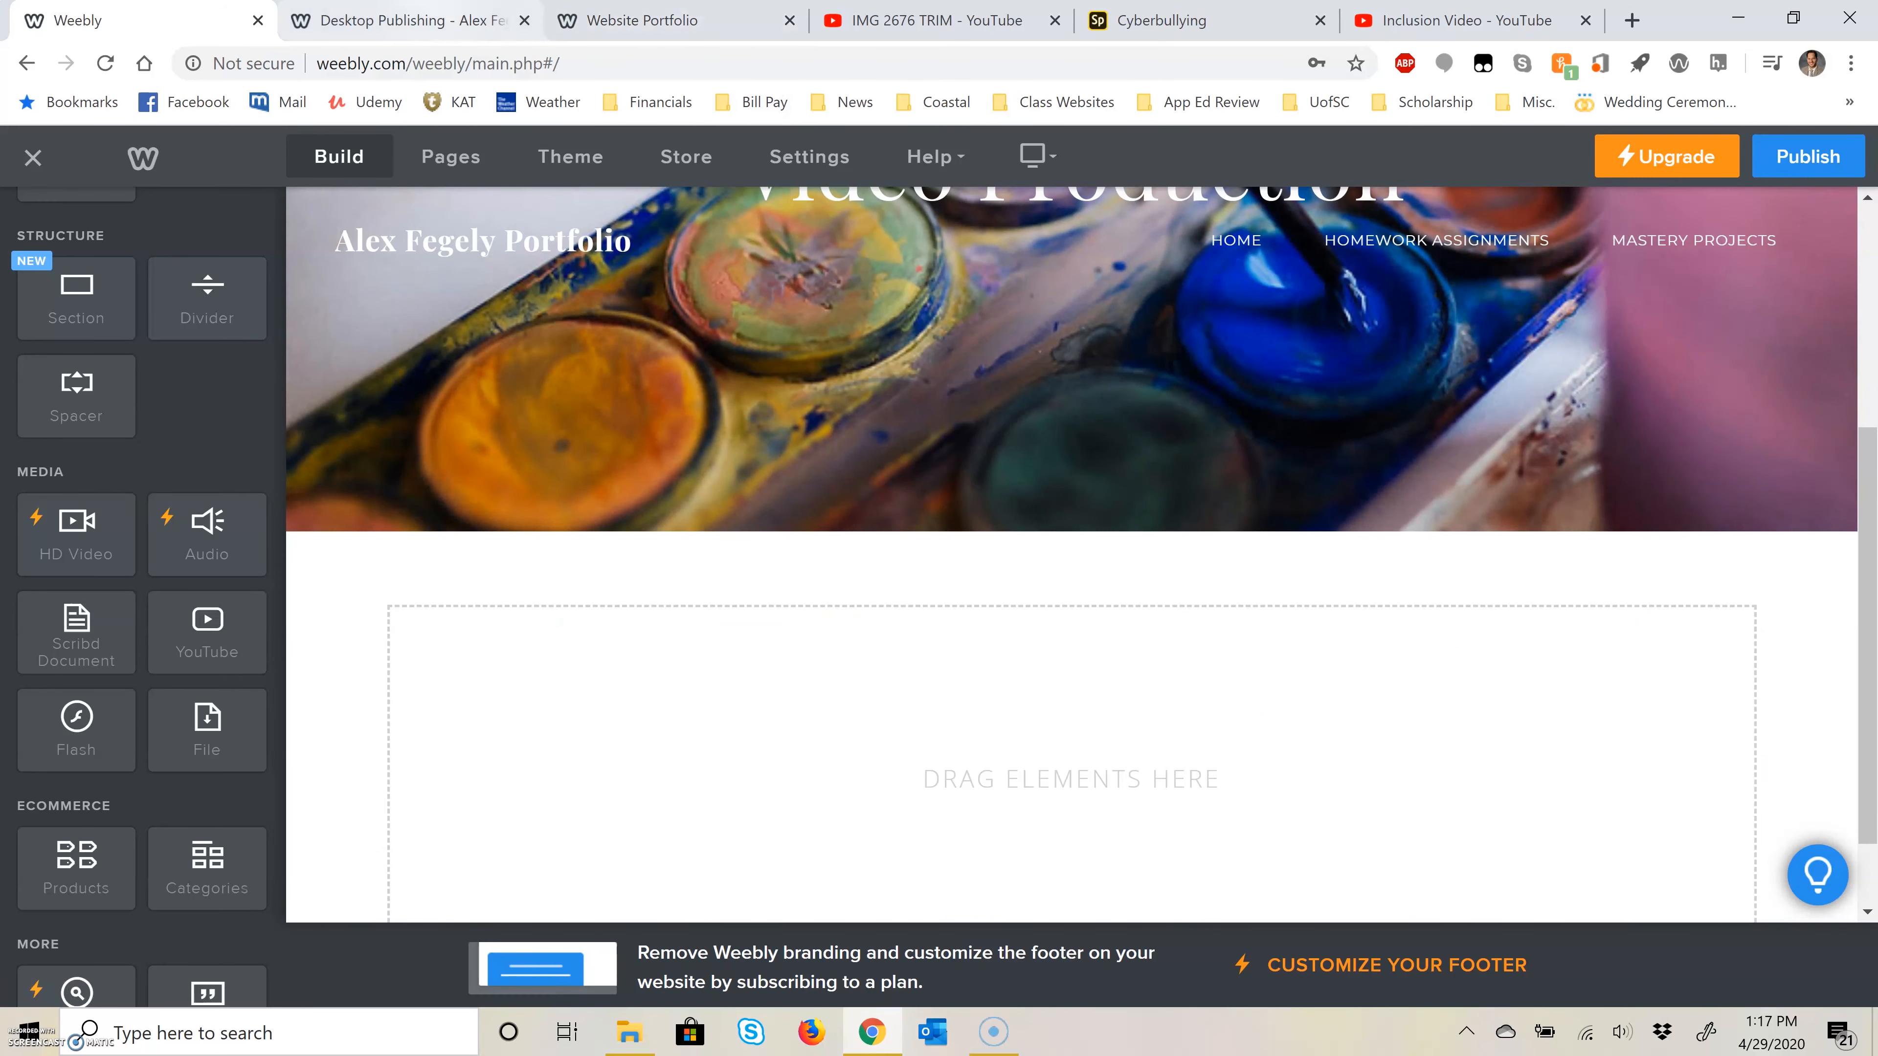
# Step: Consult the Video Production slide in the Website Portfolio PowerPoint, then return to the site editor
pyautogui.click(432, 20)
pyautogui.click(599, 22)
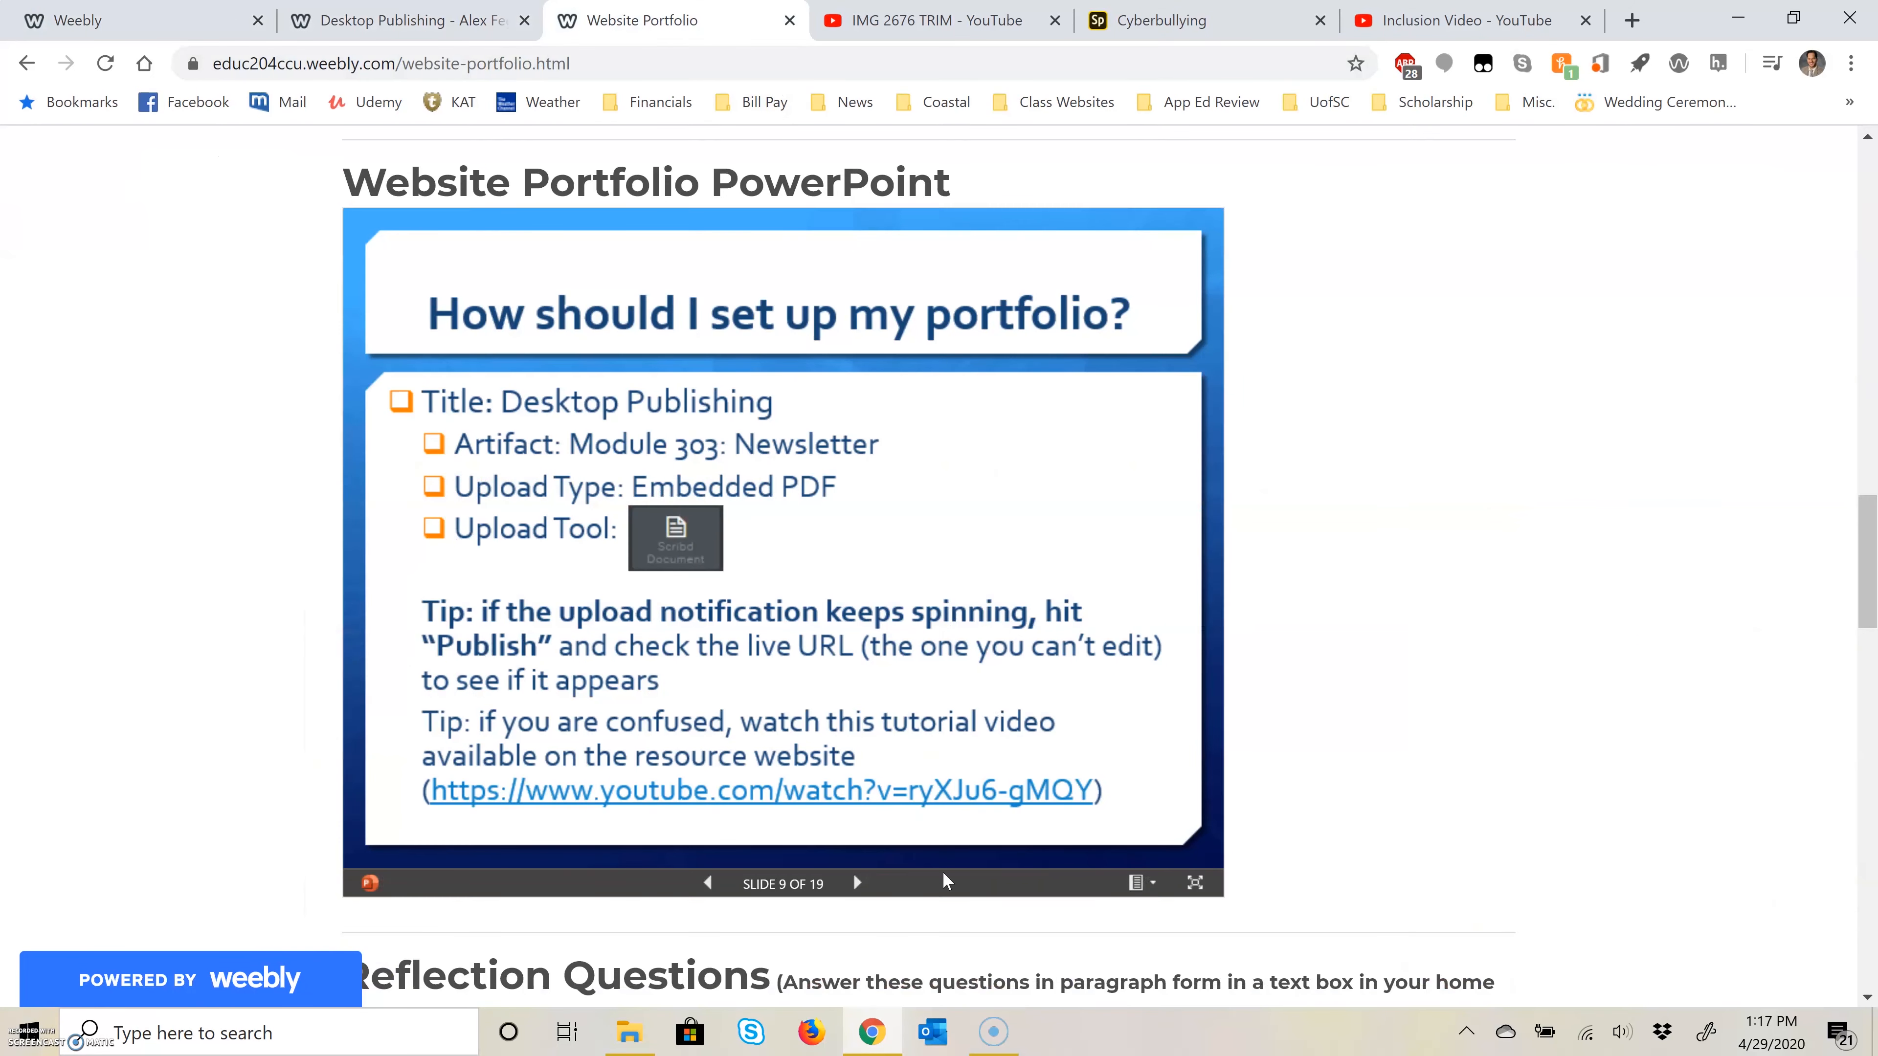
pyautogui.click(868, 881)
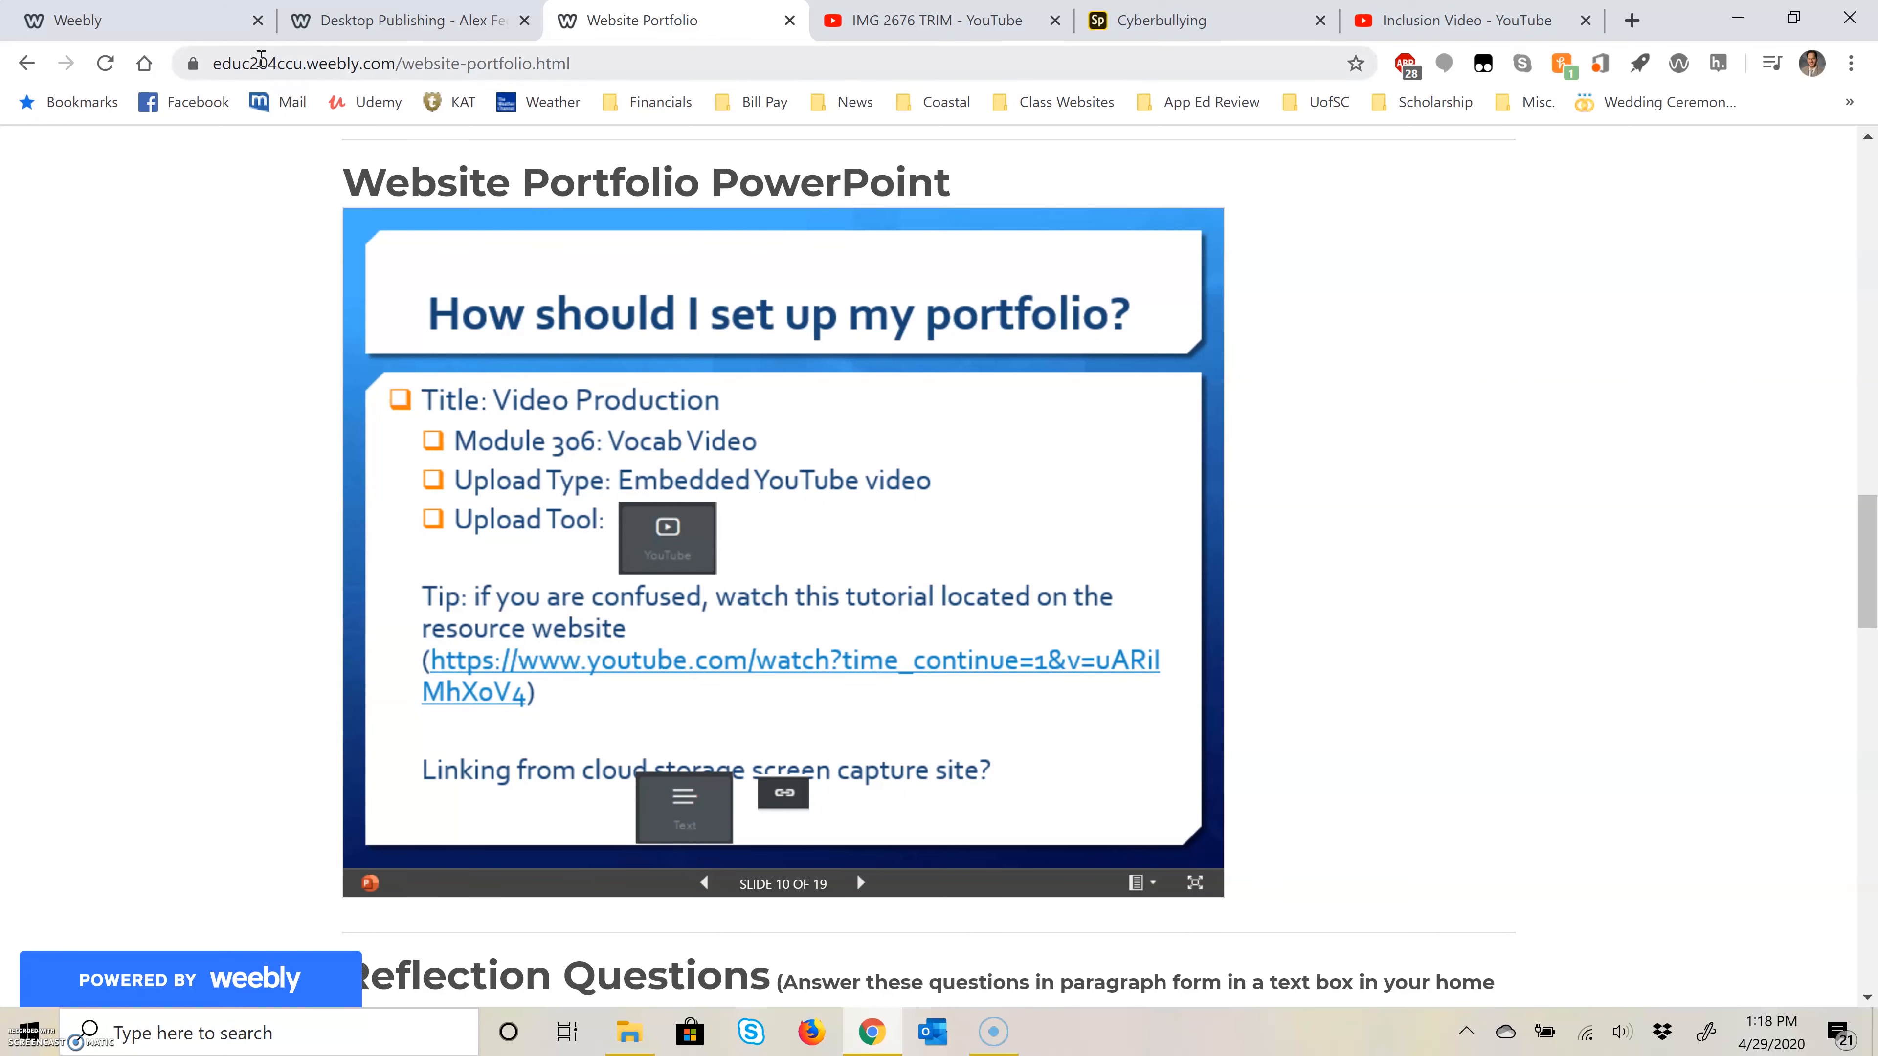
pyautogui.click(226, 21)
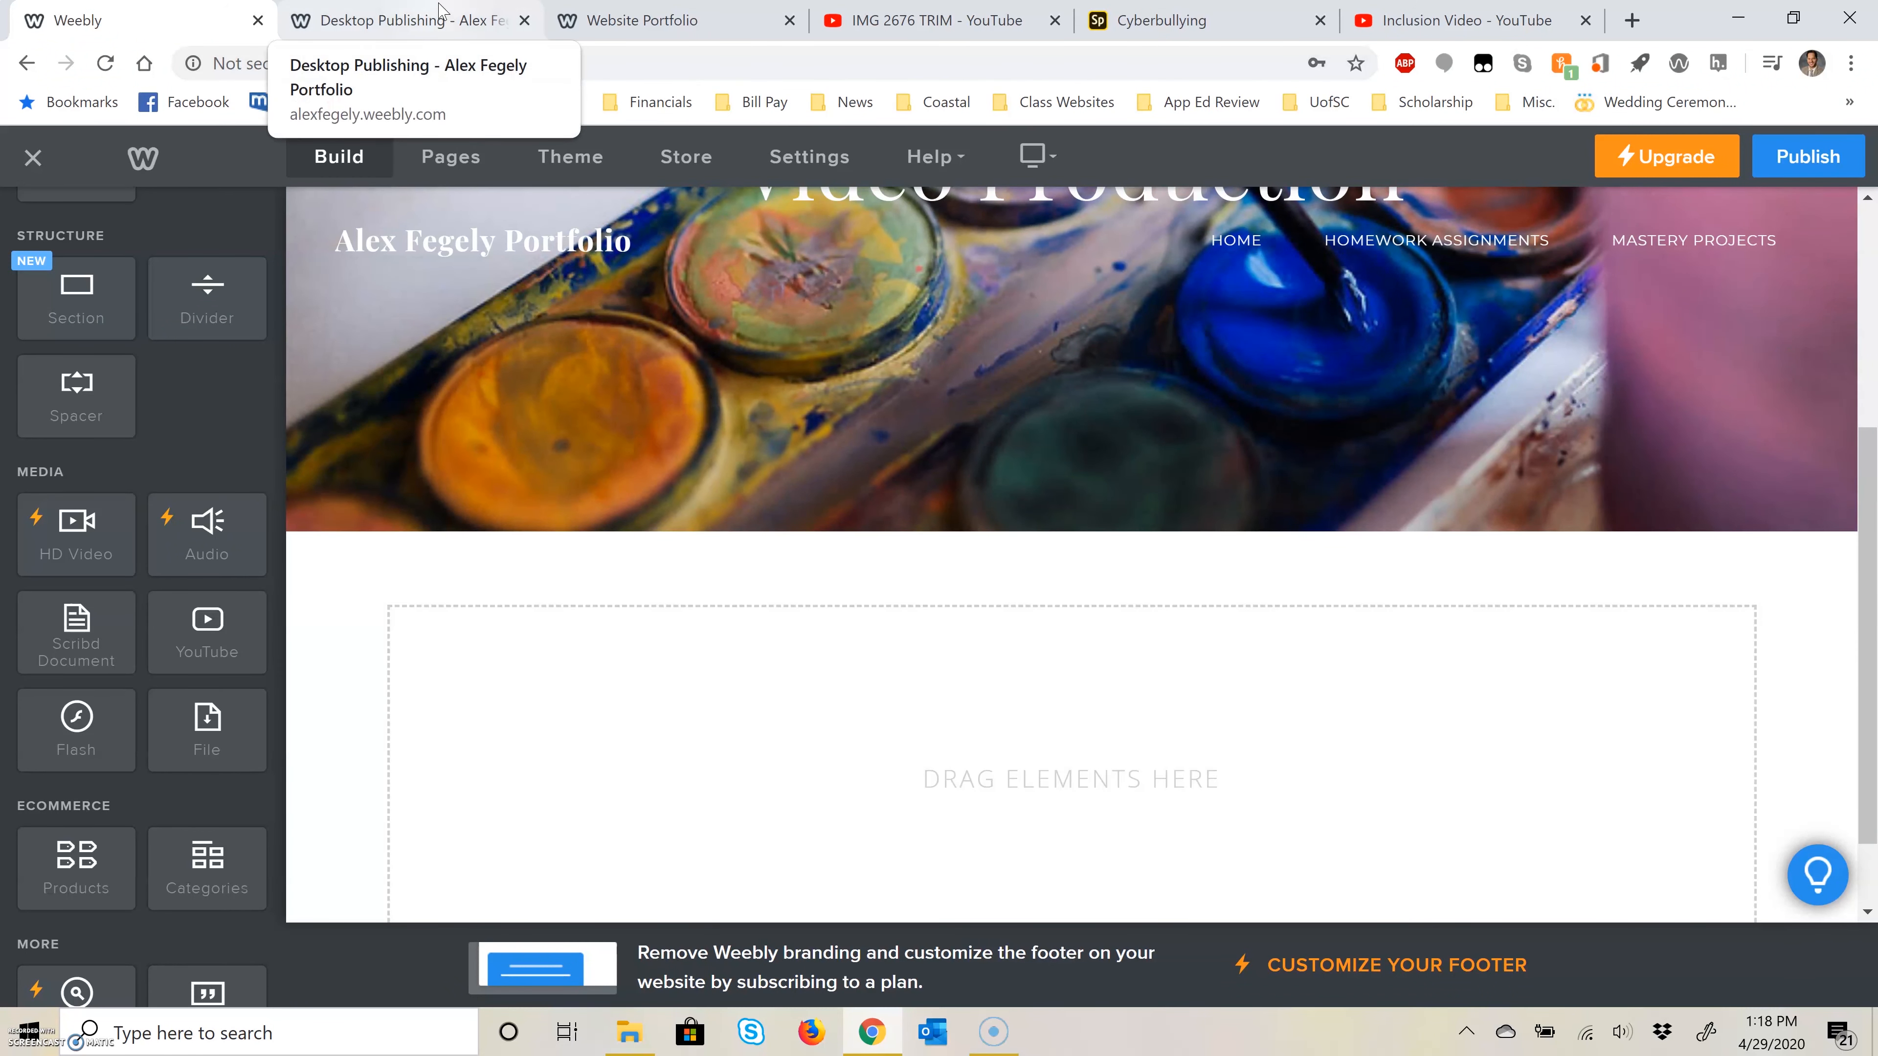
pyautogui.click(442, 19)
pyautogui.hotkey('ctrl', 'shift', 'Tab')
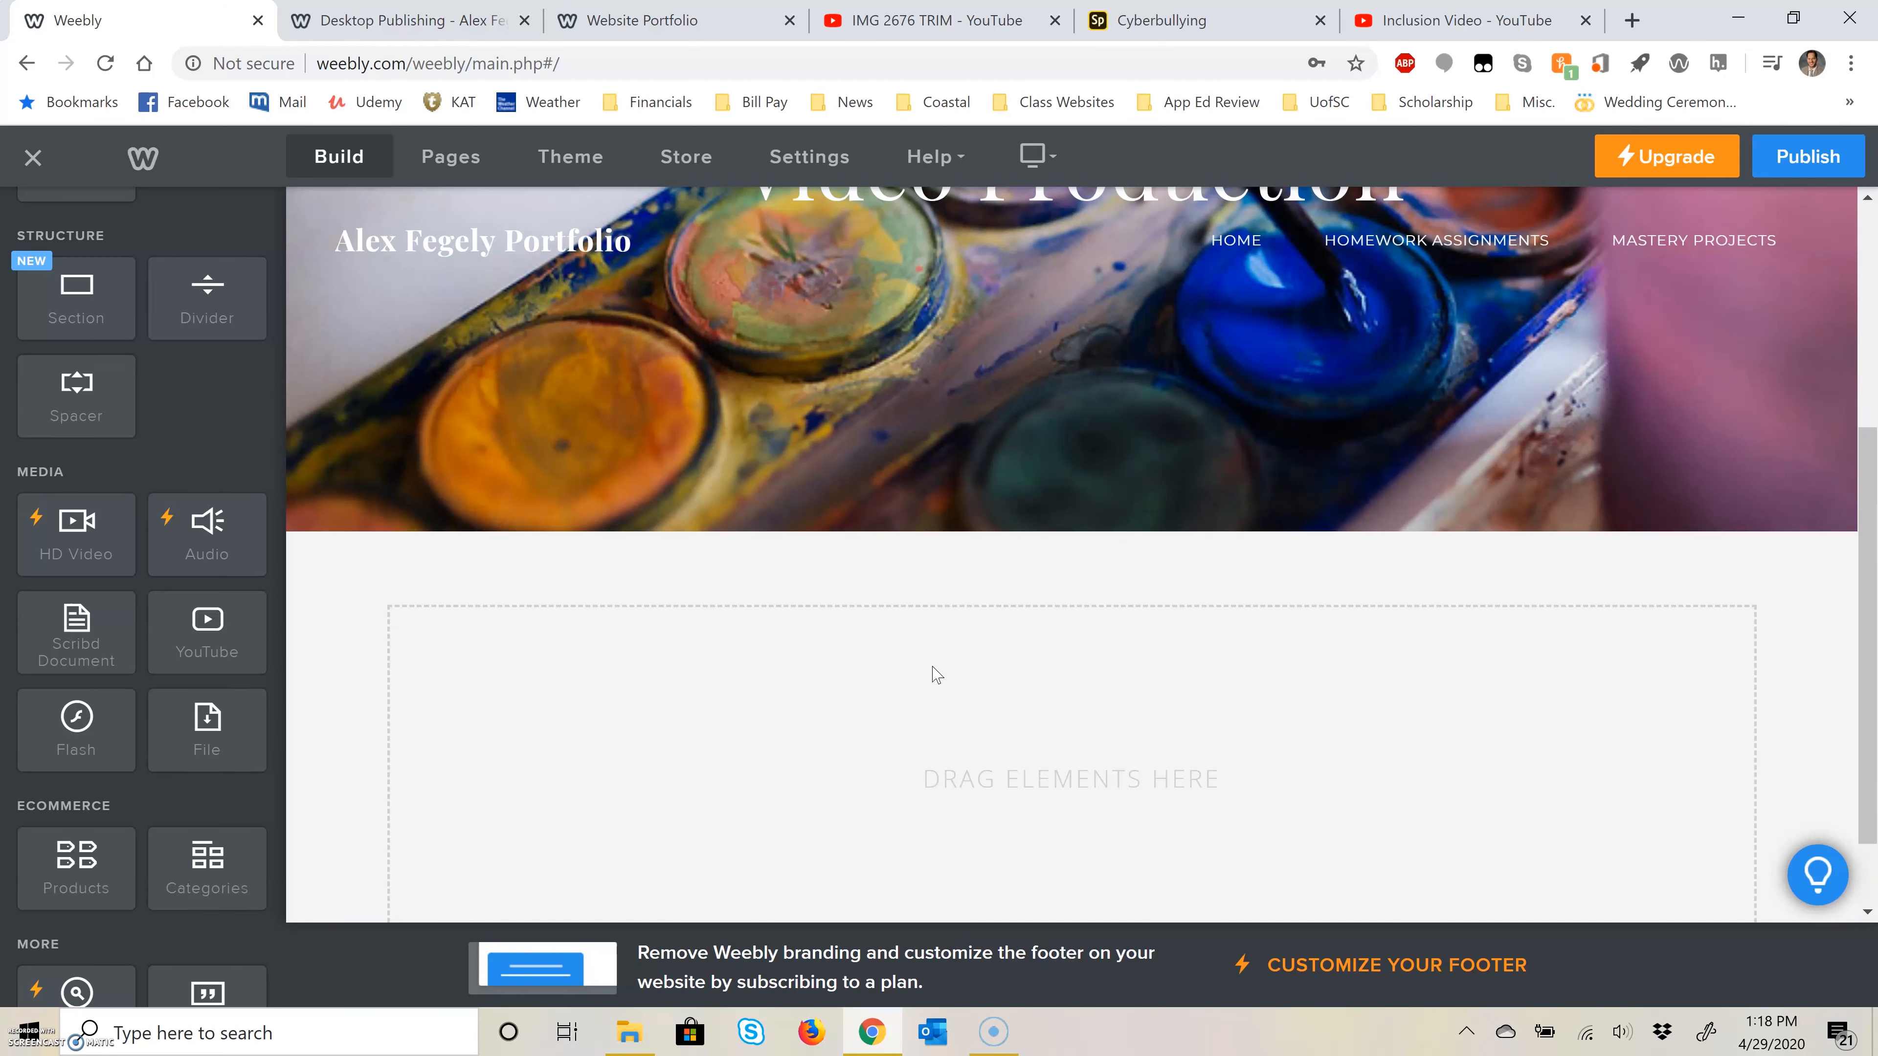
# Step: Add a YouTube element to the empty content area of the Video Production page
pyautogui.moveTo(204, 635); pyautogui.dragTo(725, 714)
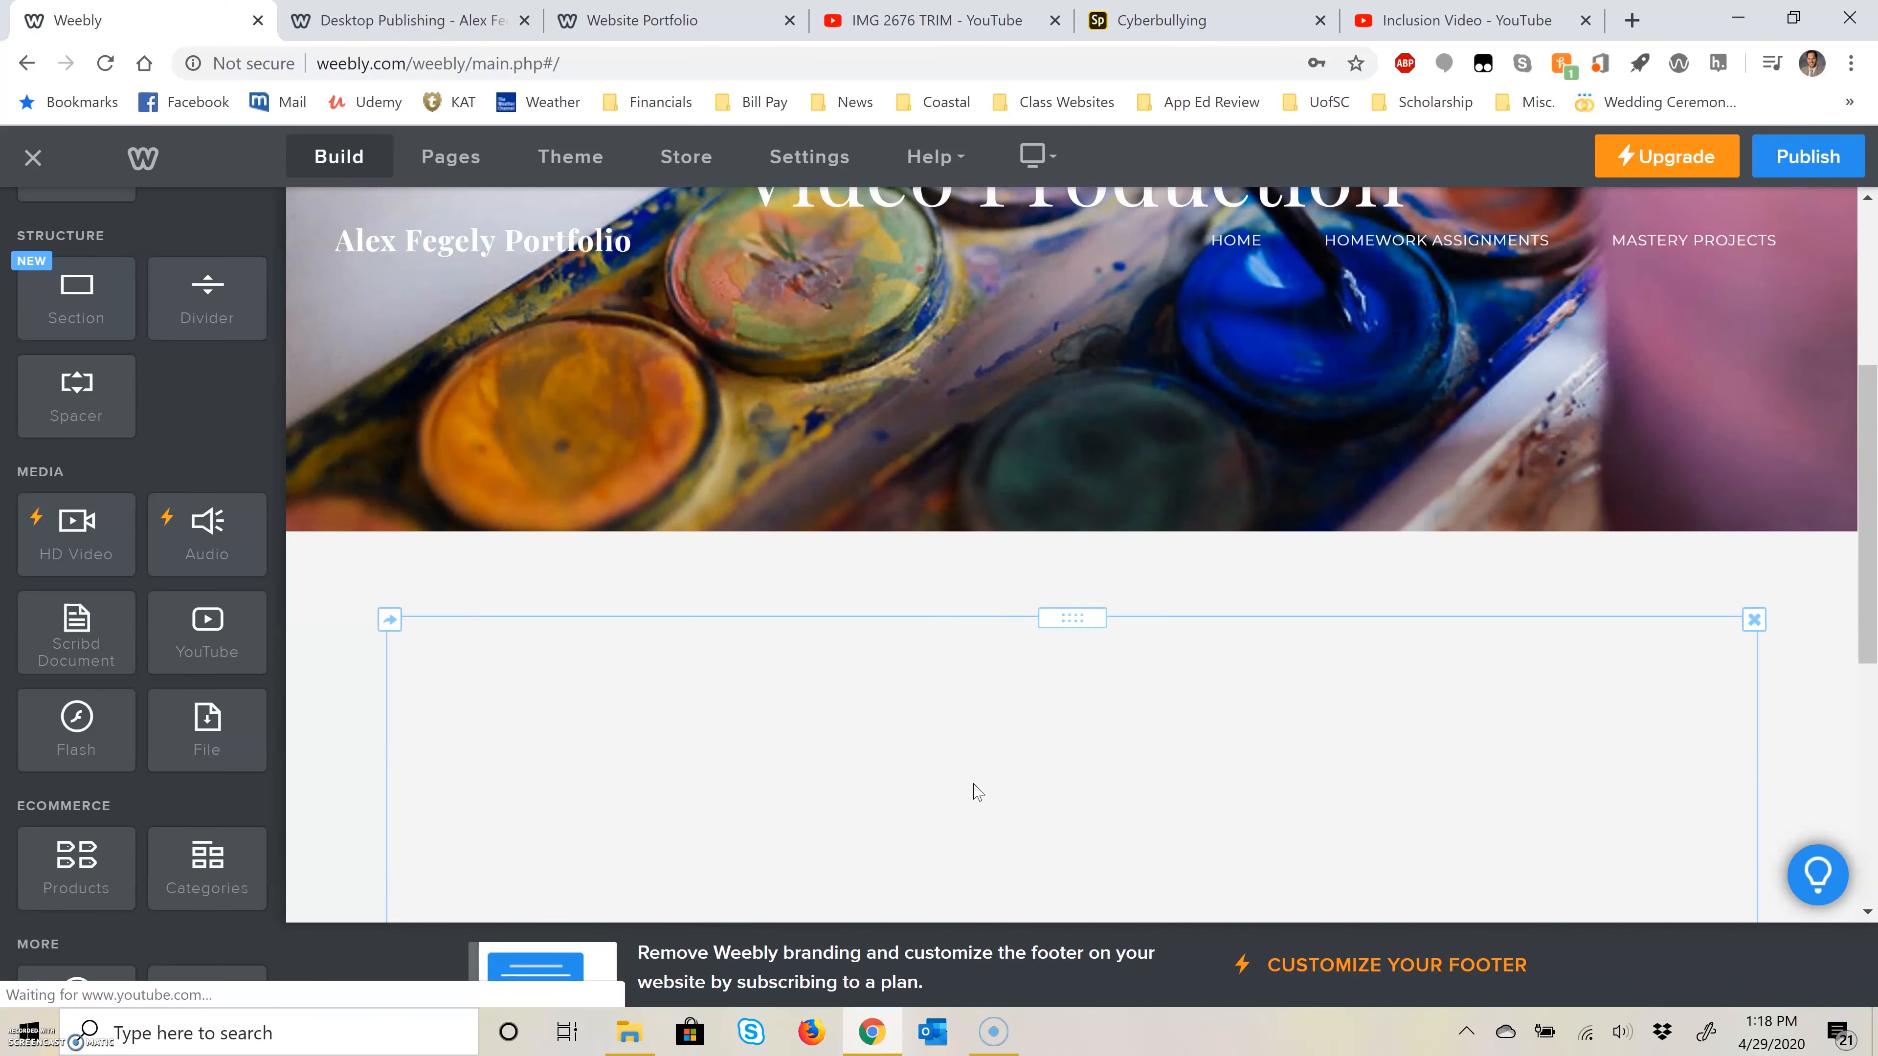
pyautogui.scroll(1, 990, 797)
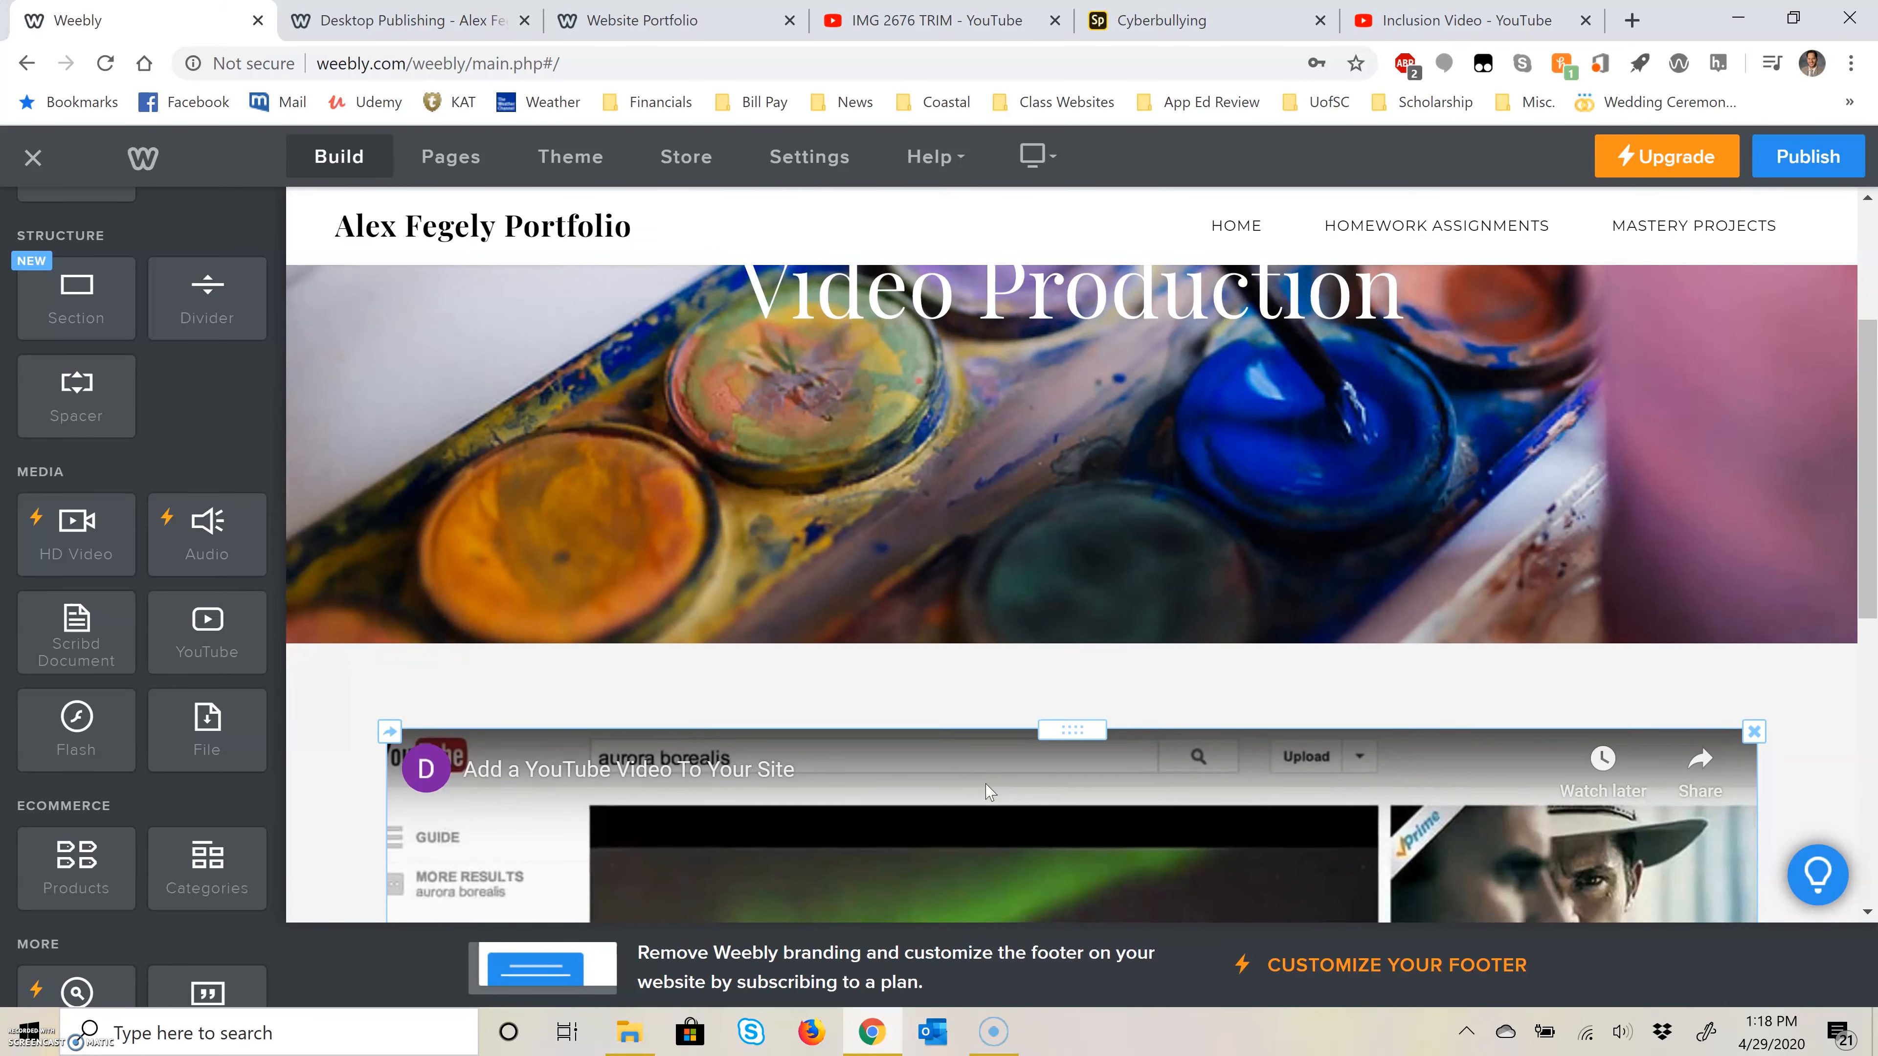
pyautogui.scroll(-1, 990, 804)
# Step: Copy the web address of the YouTube video IMG 2676 TRIM
pyautogui.click(895, 27)
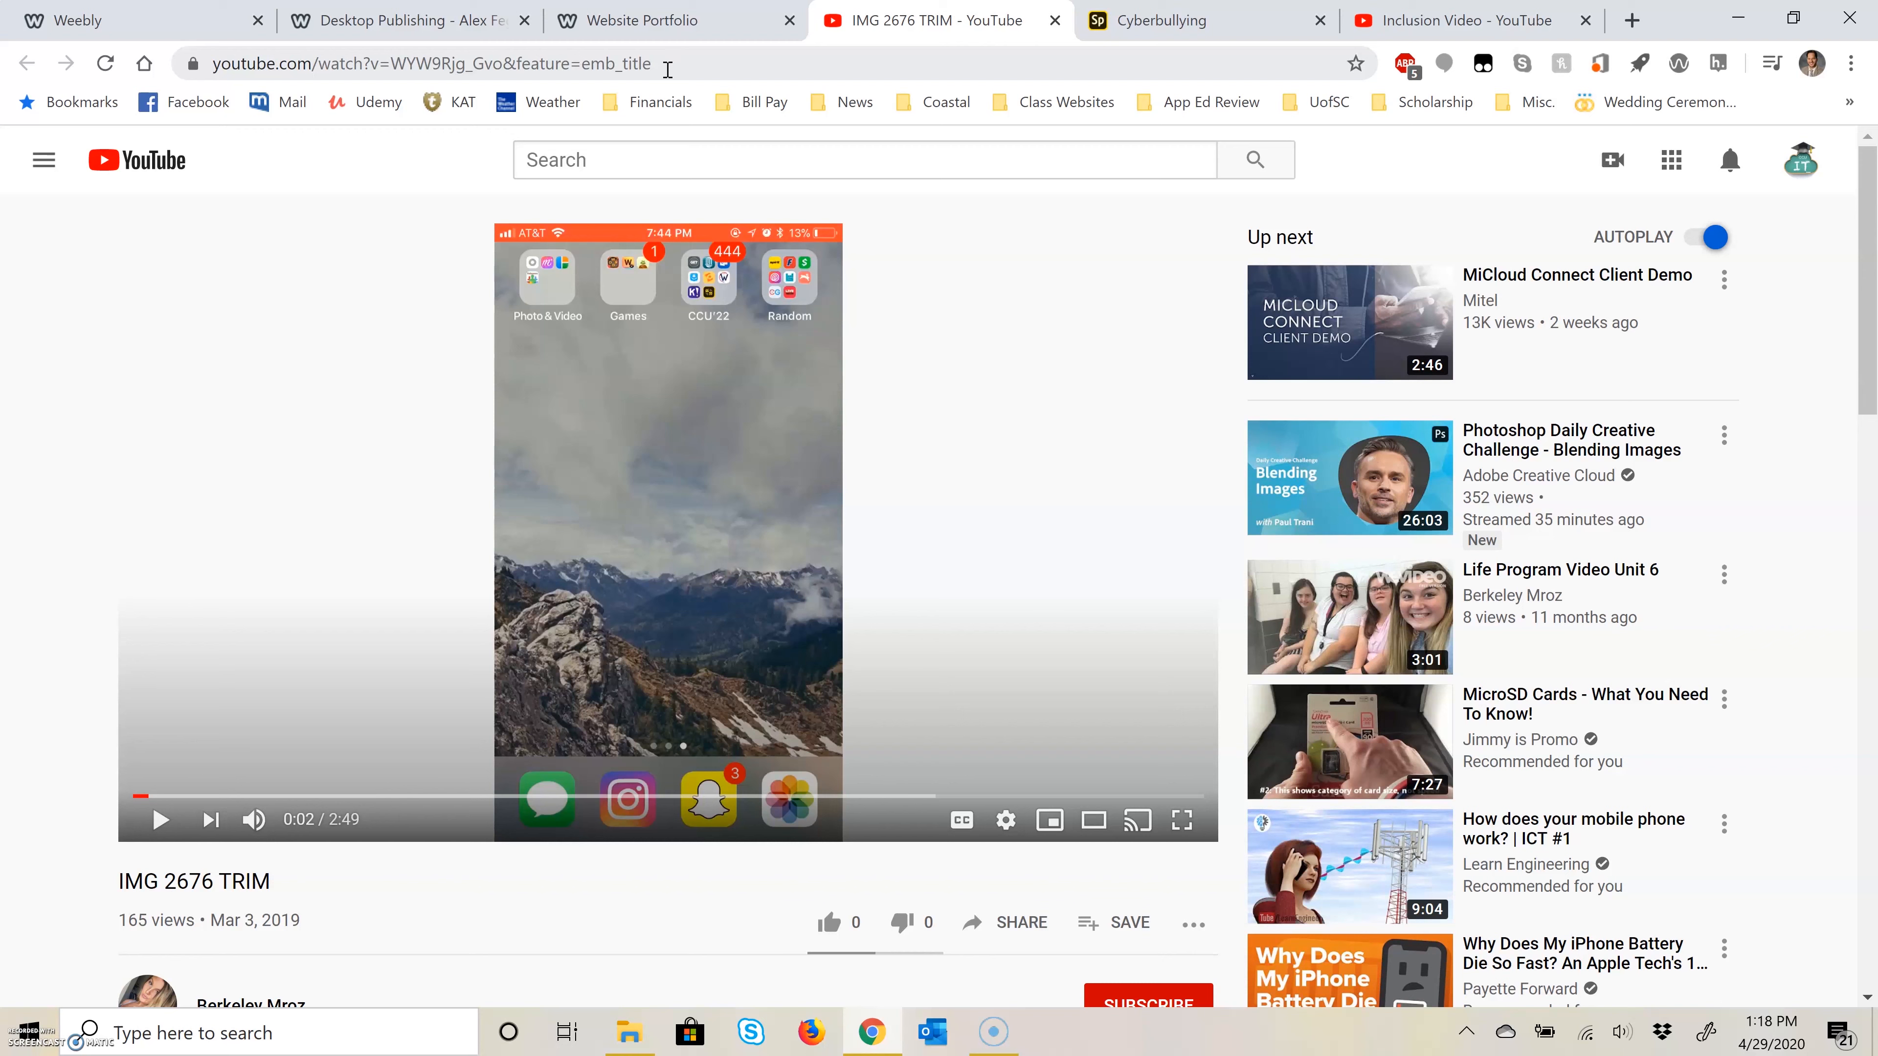
pyautogui.click(667, 65)
pyautogui.rightClick(668, 65)
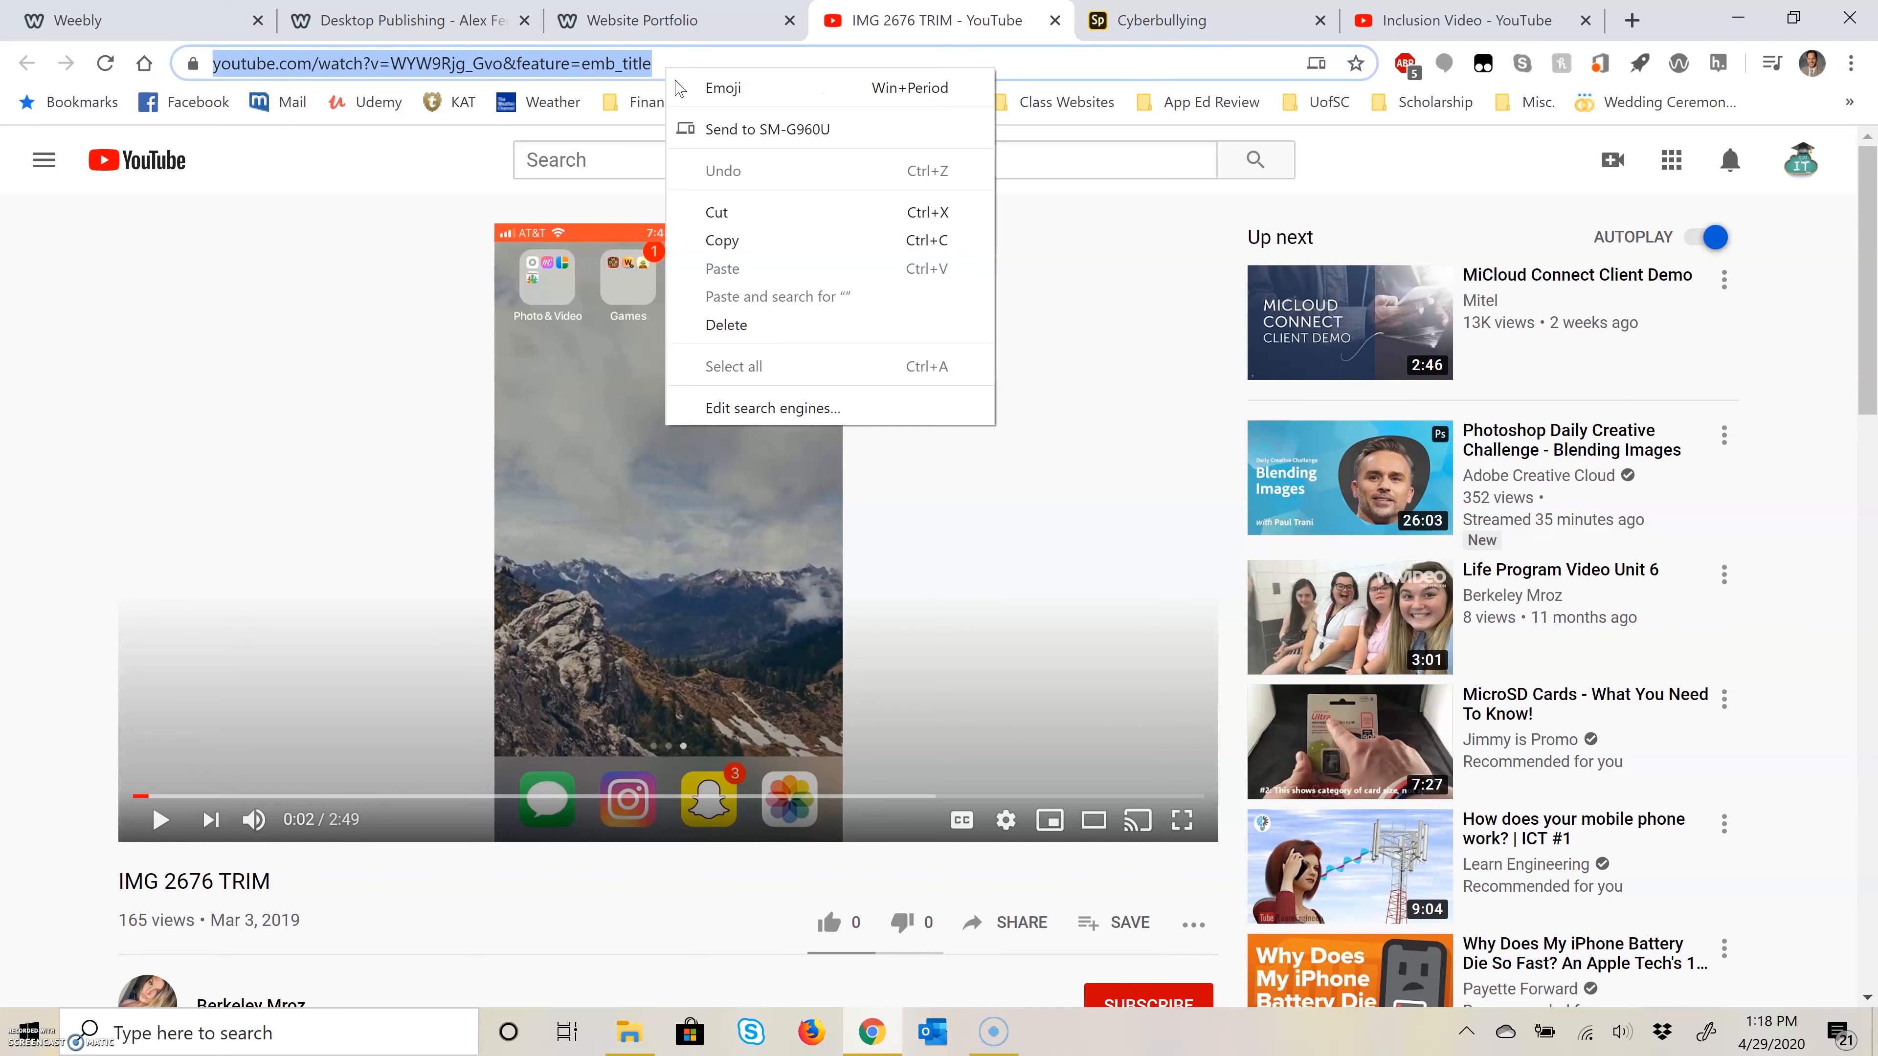
pyautogui.click(750, 246)
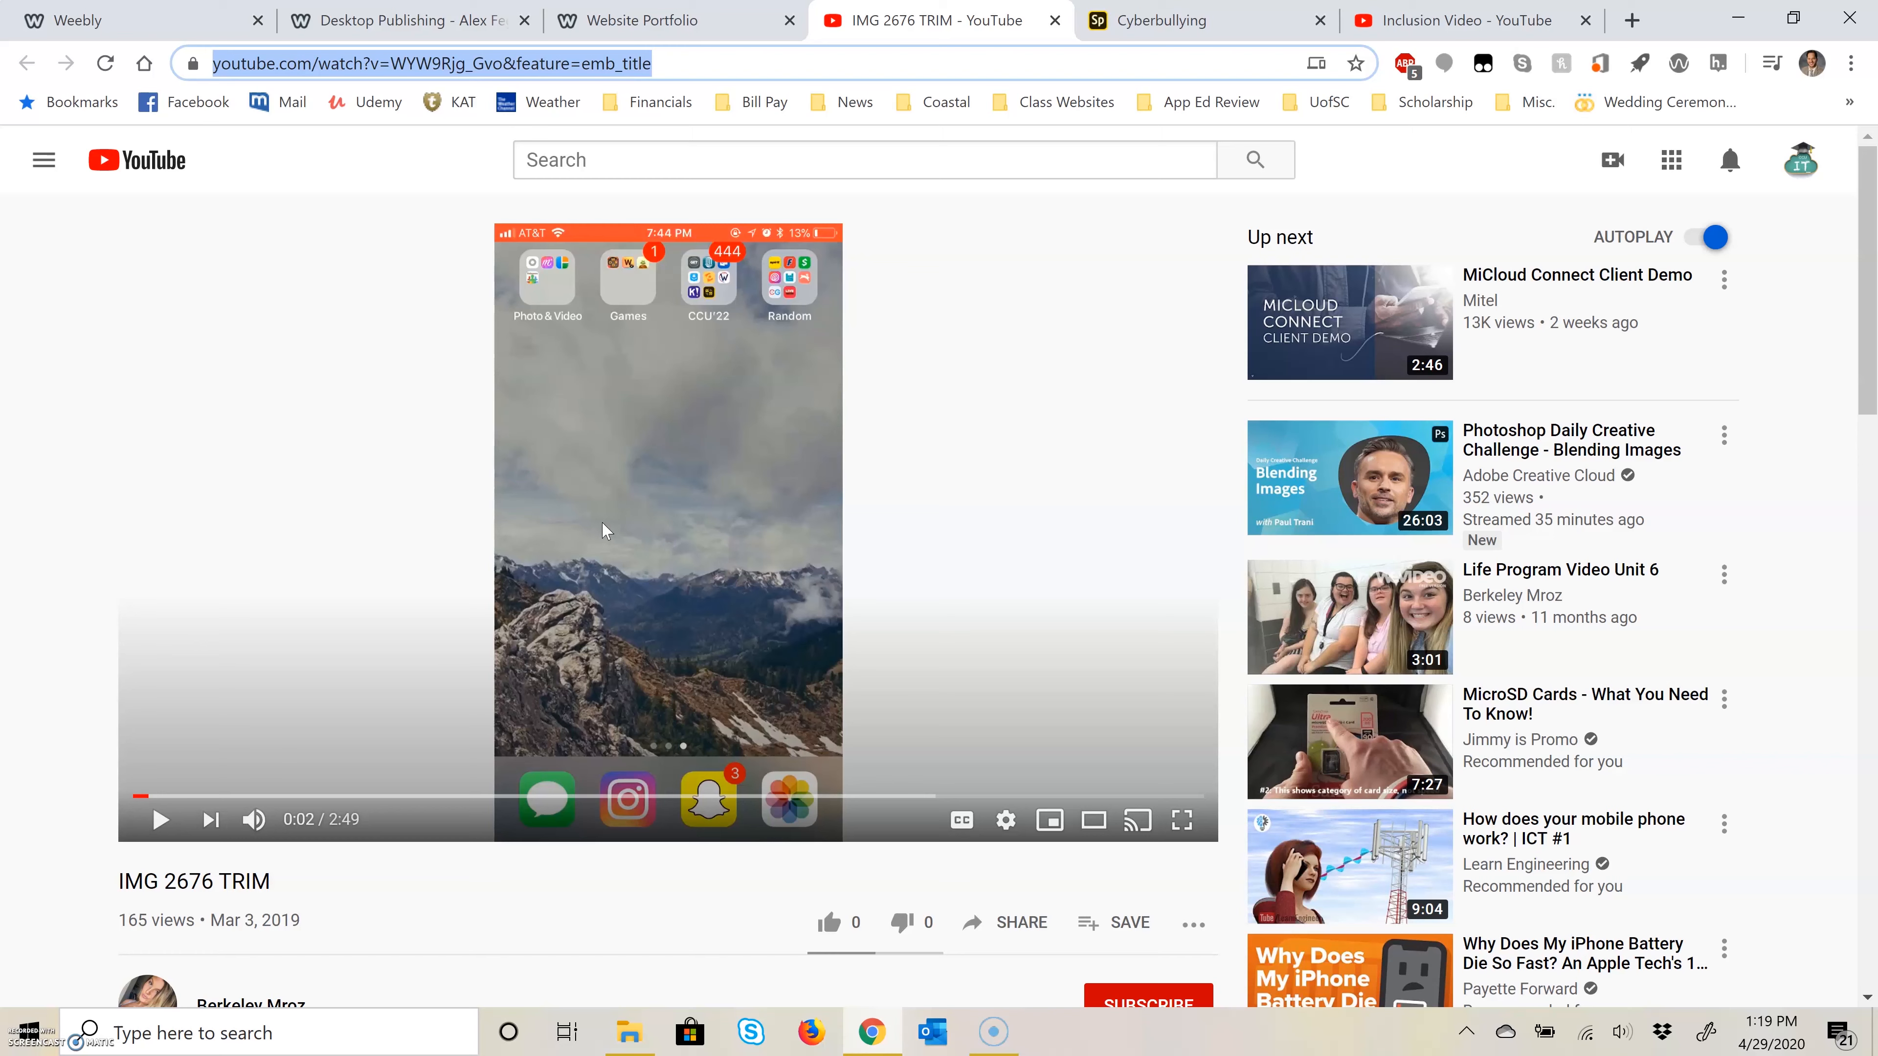
pyautogui.rightClick(667, 65)
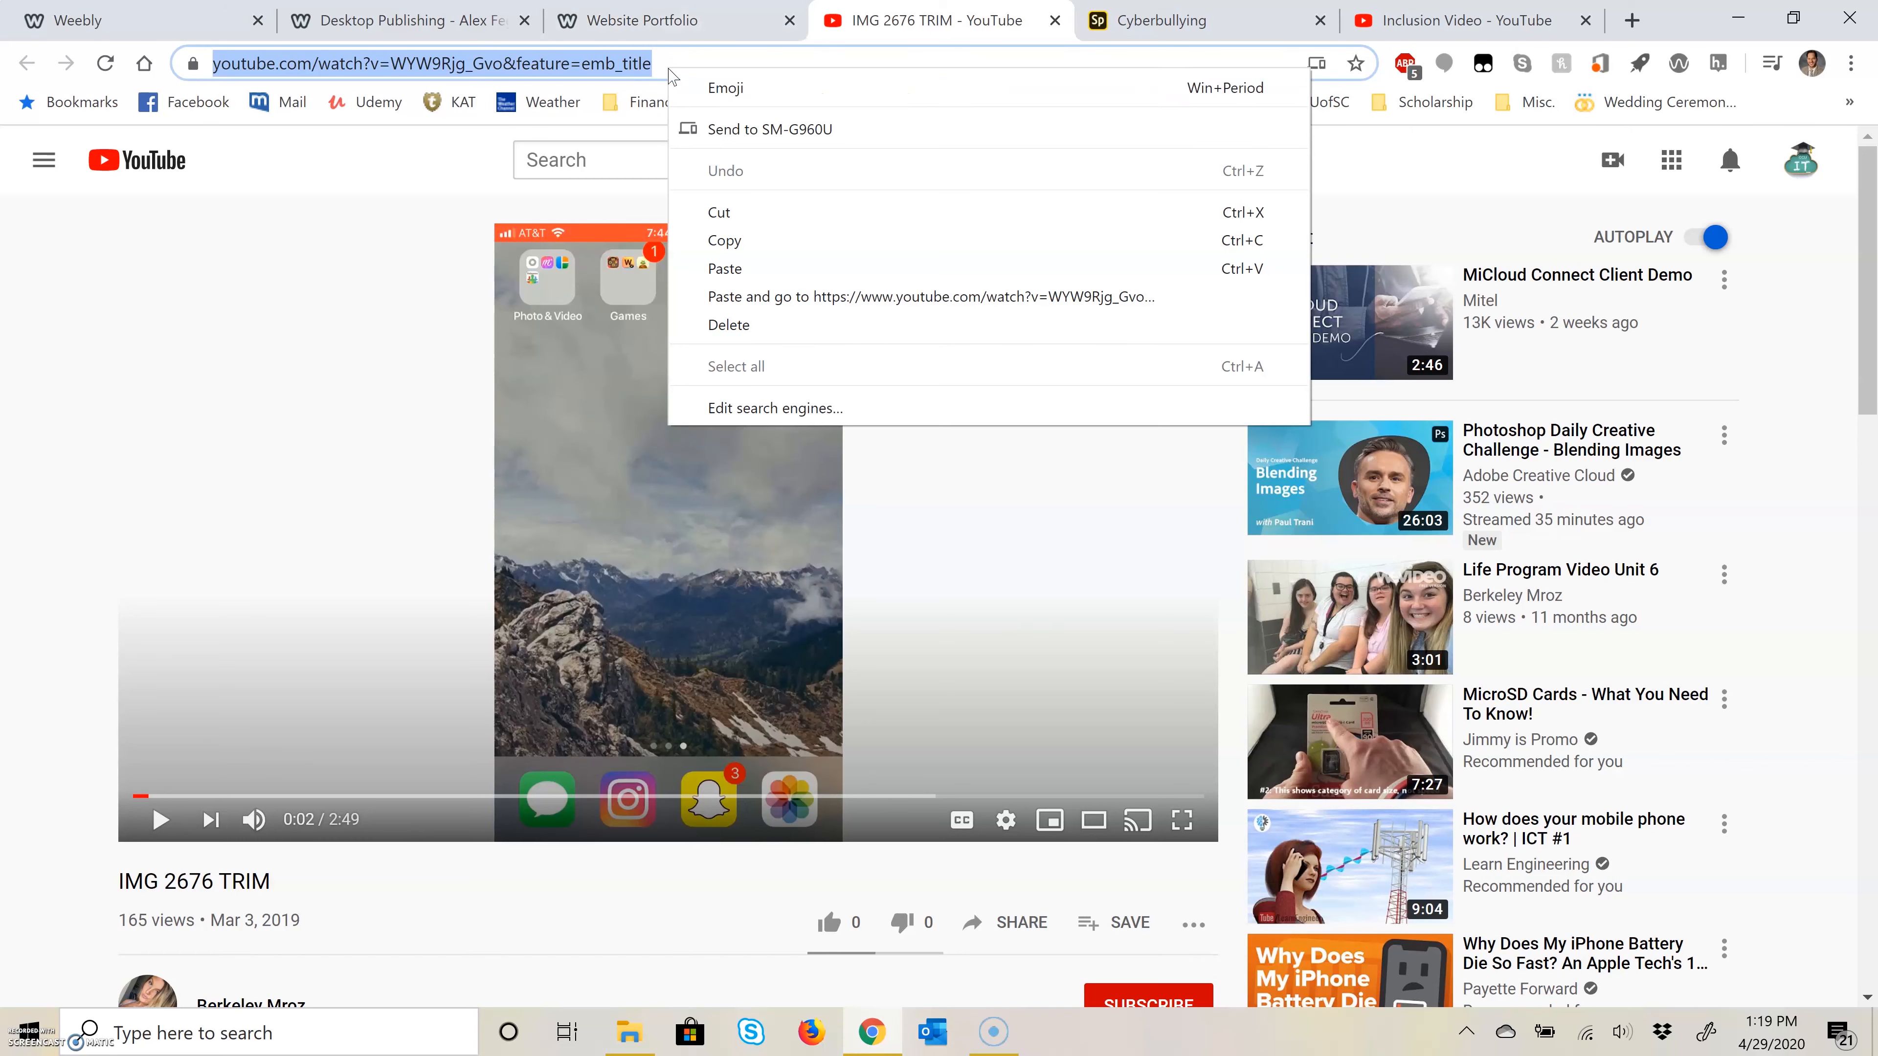
pyautogui.click(728, 234)
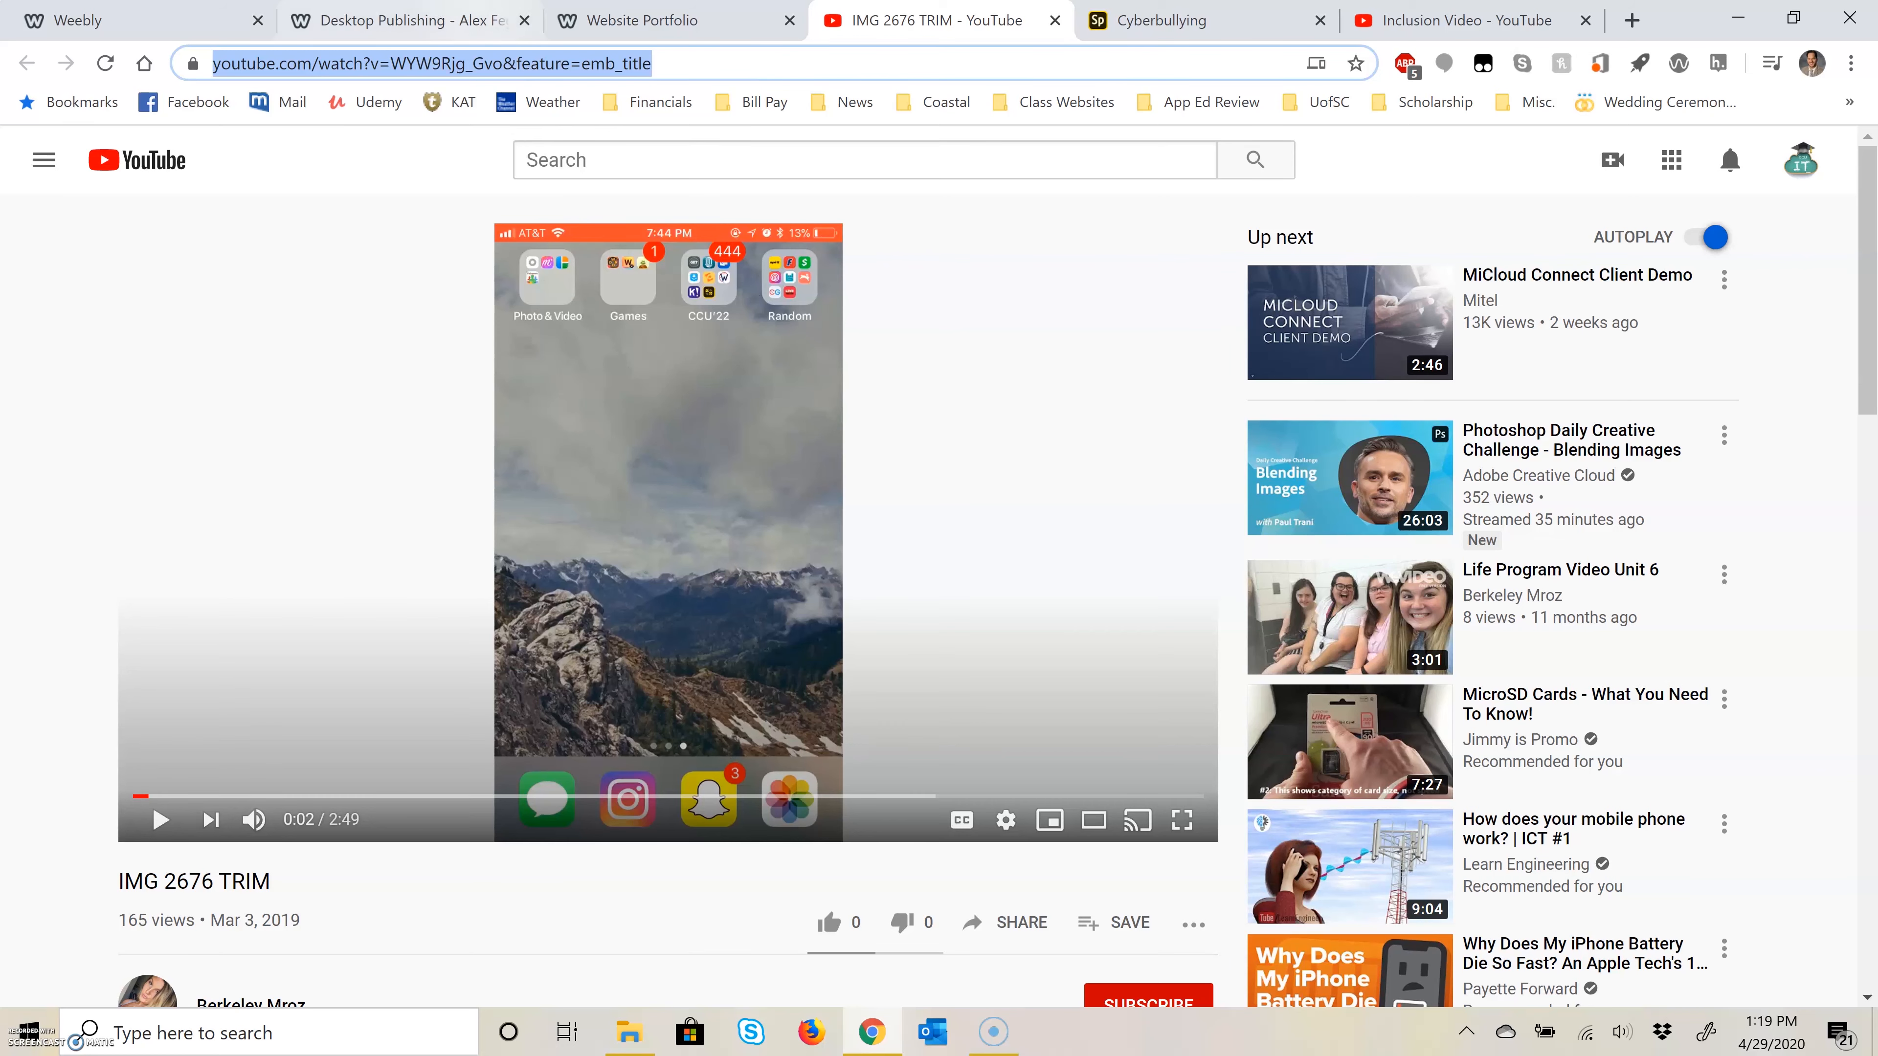
# Step: Set the Video Production page's YouTube element to the copied IMG 2676 TRIM video address
pyautogui.click(141, 20)
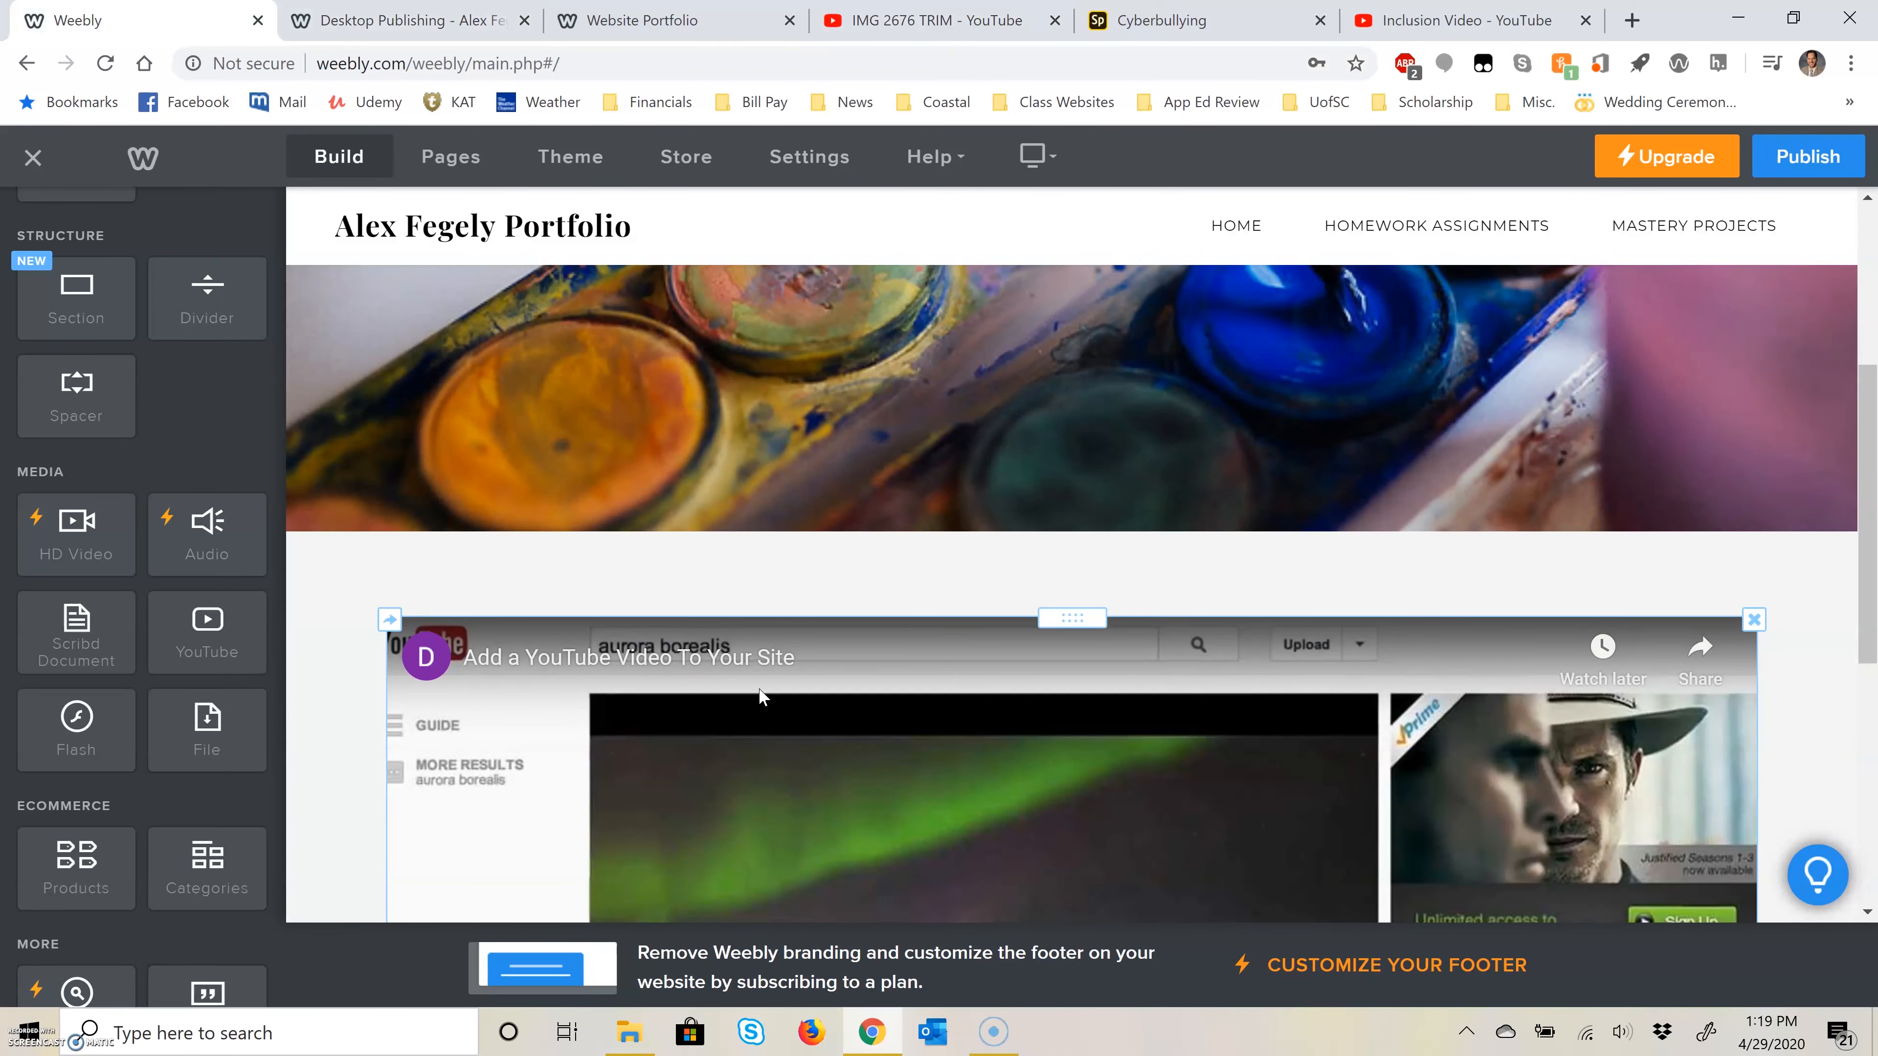
pyautogui.scroll(-3, 769, 642)
pyautogui.click(725, 617)
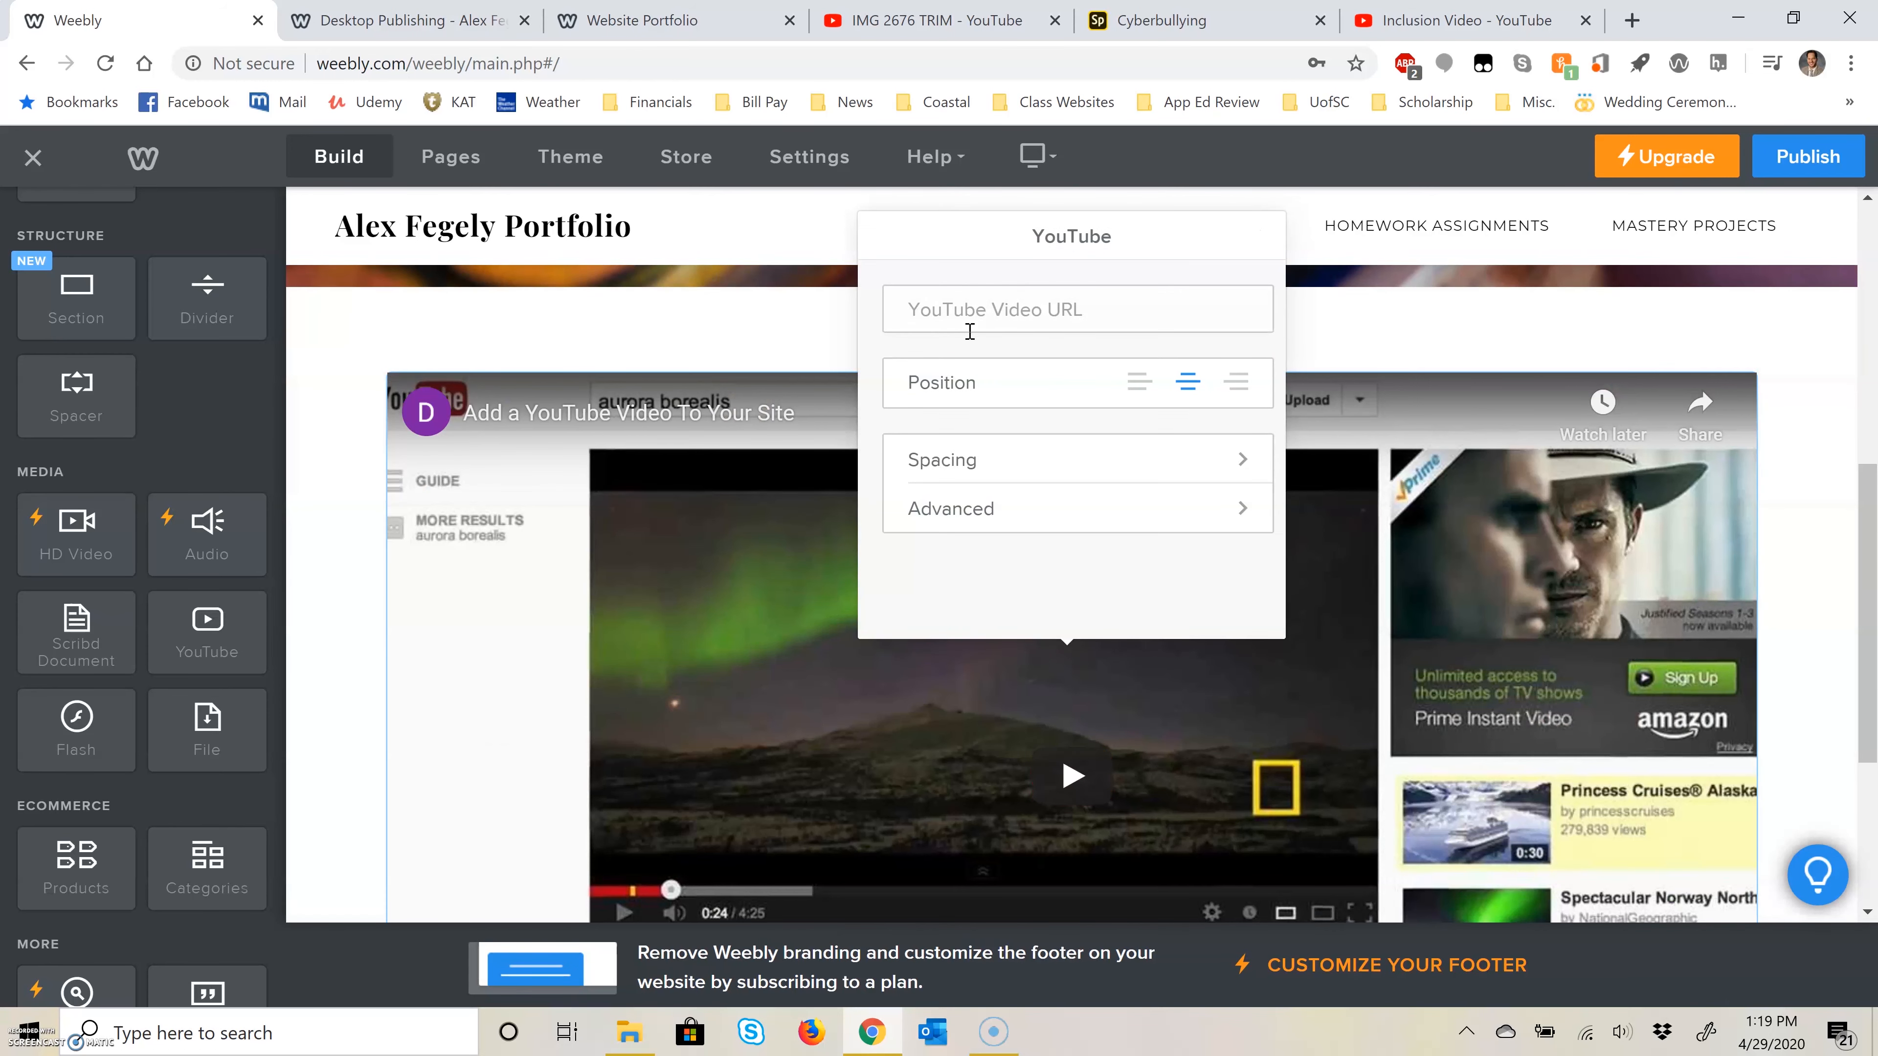
pyautogui.hotkey('ctrl', 'v')
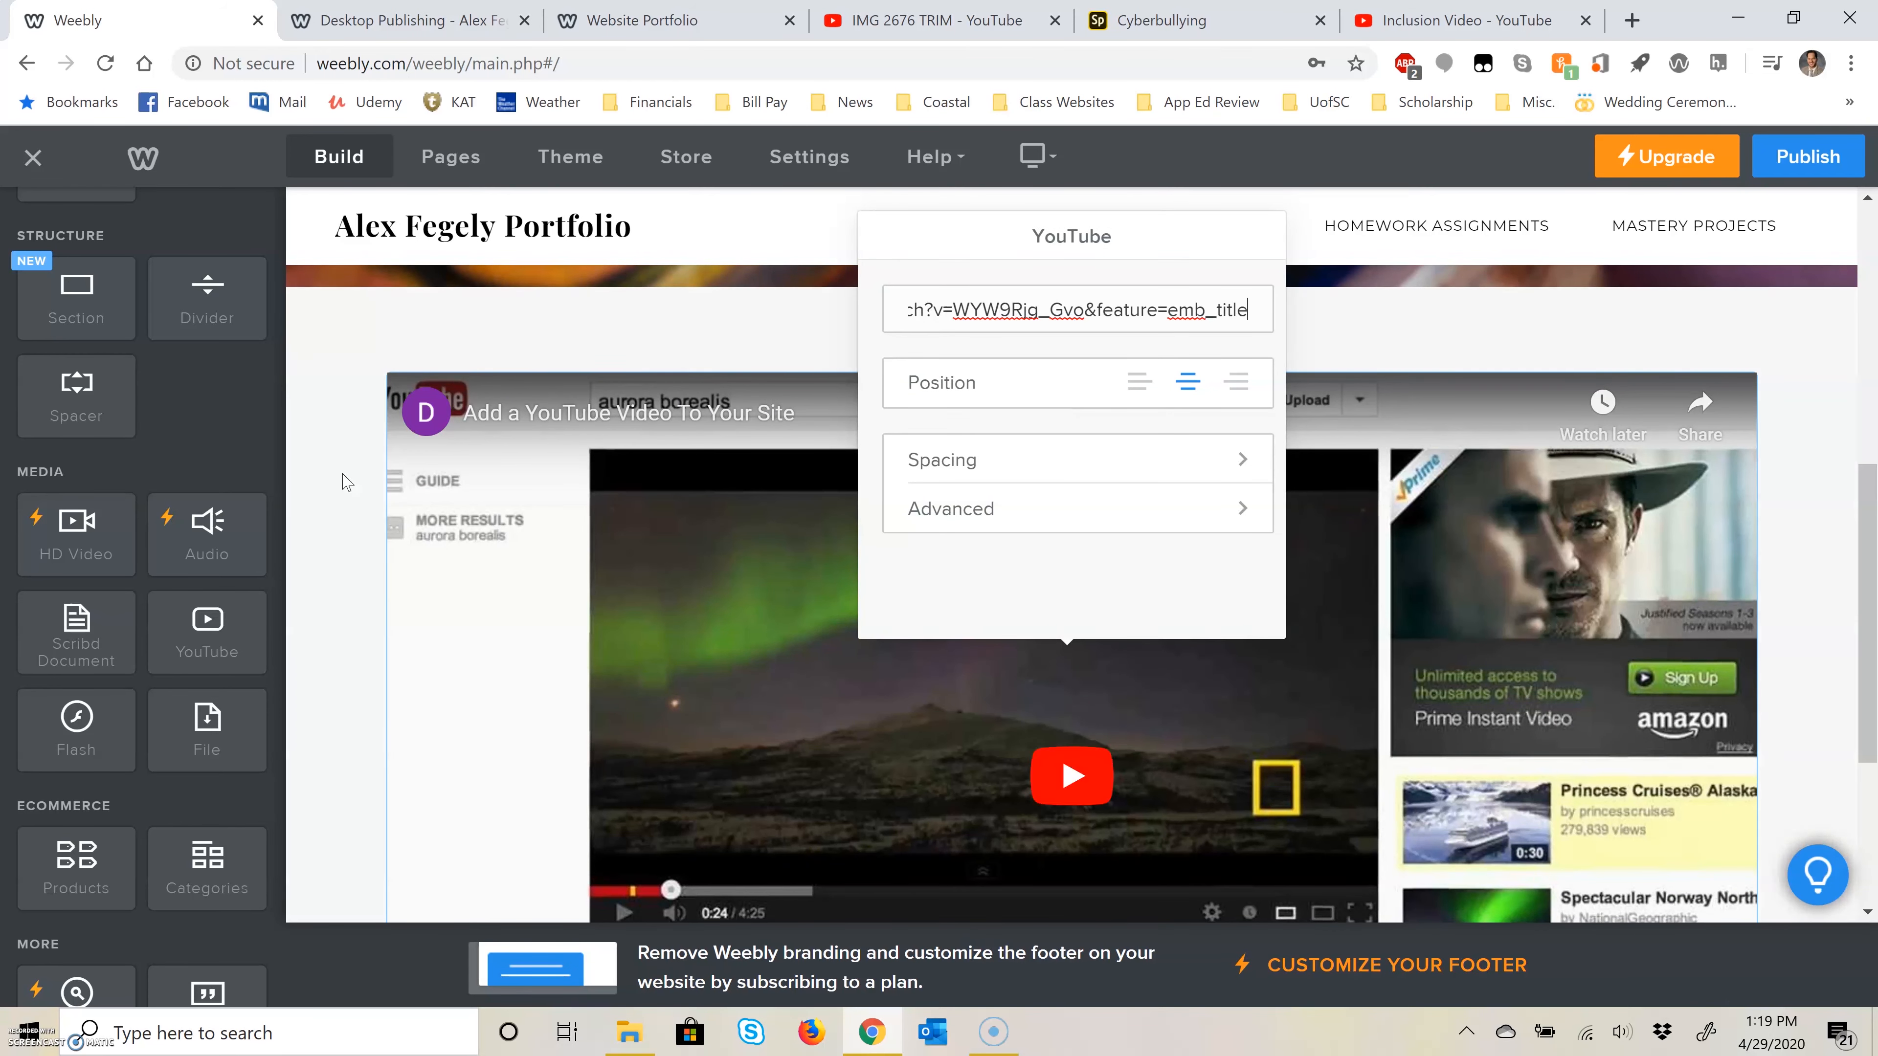
pyautogui.click(334, 551)
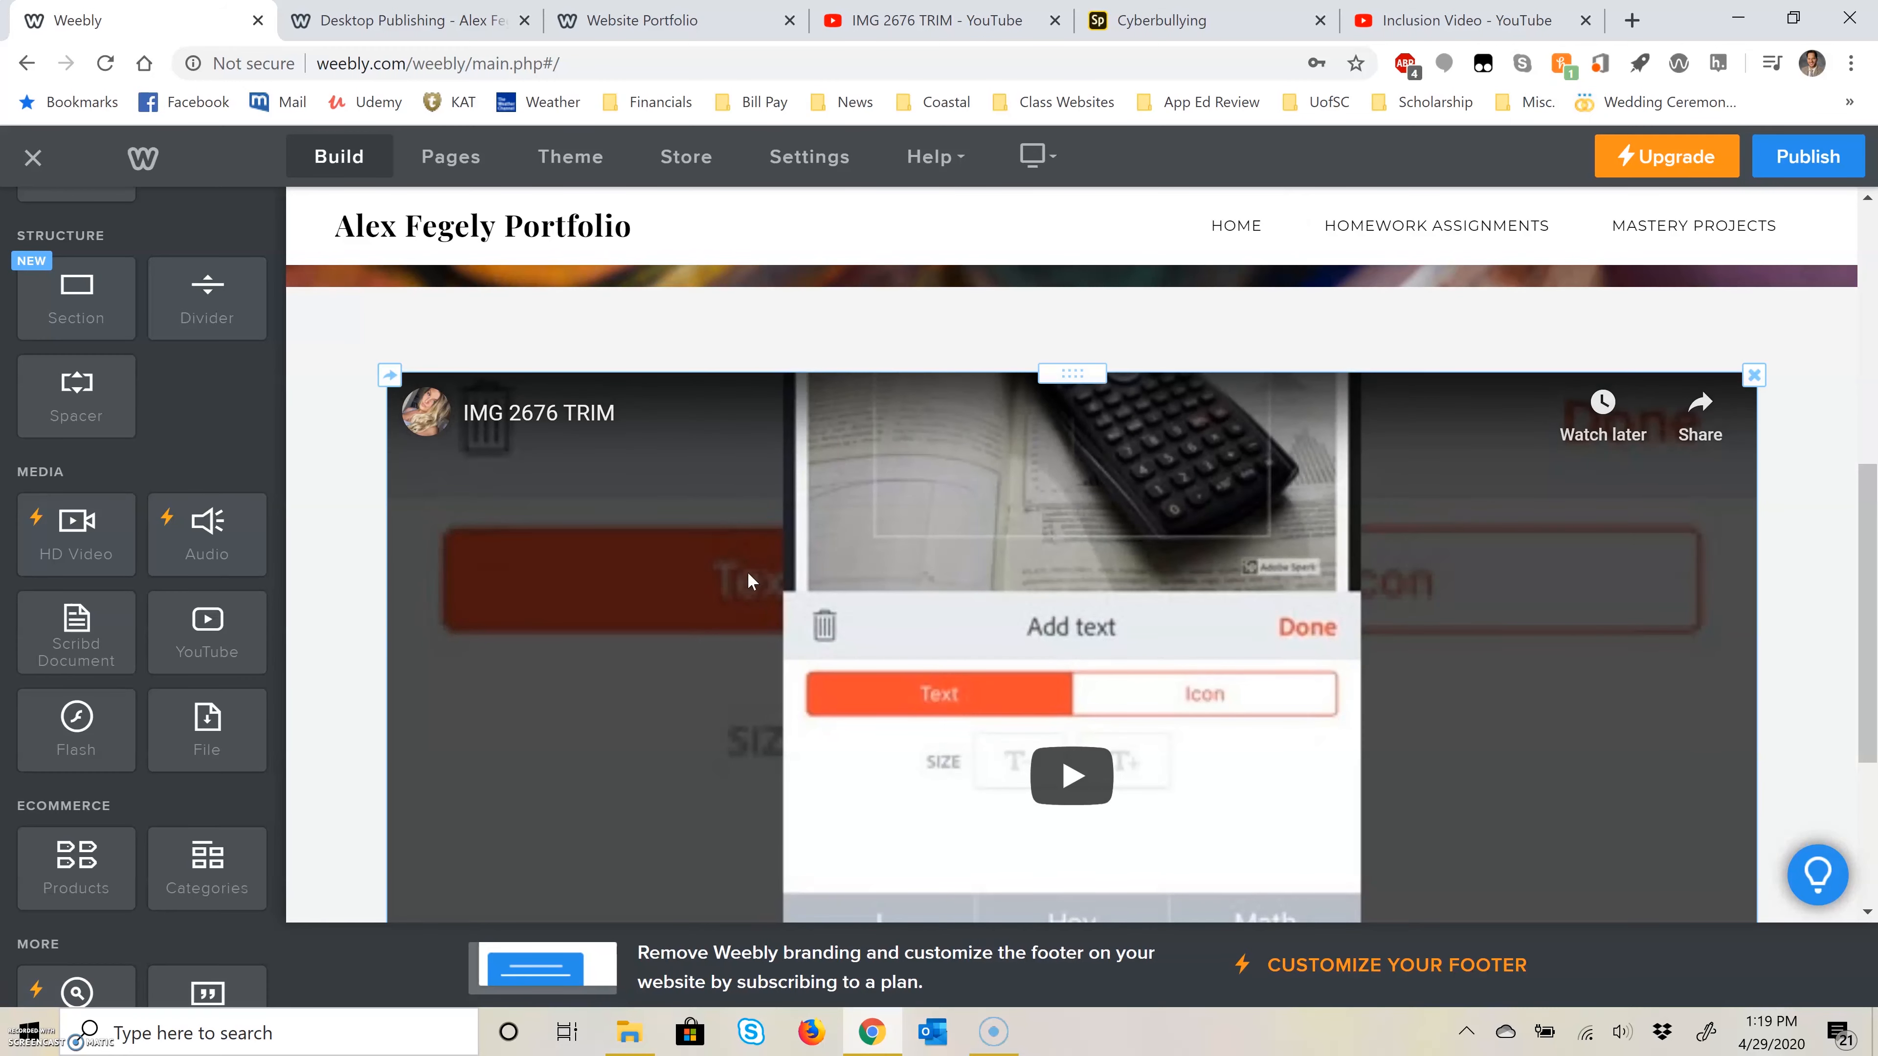
# Step: Publish the site with the embedded video and close the publishing dialog
pyautogui.scroll(-2, 1034, 582)
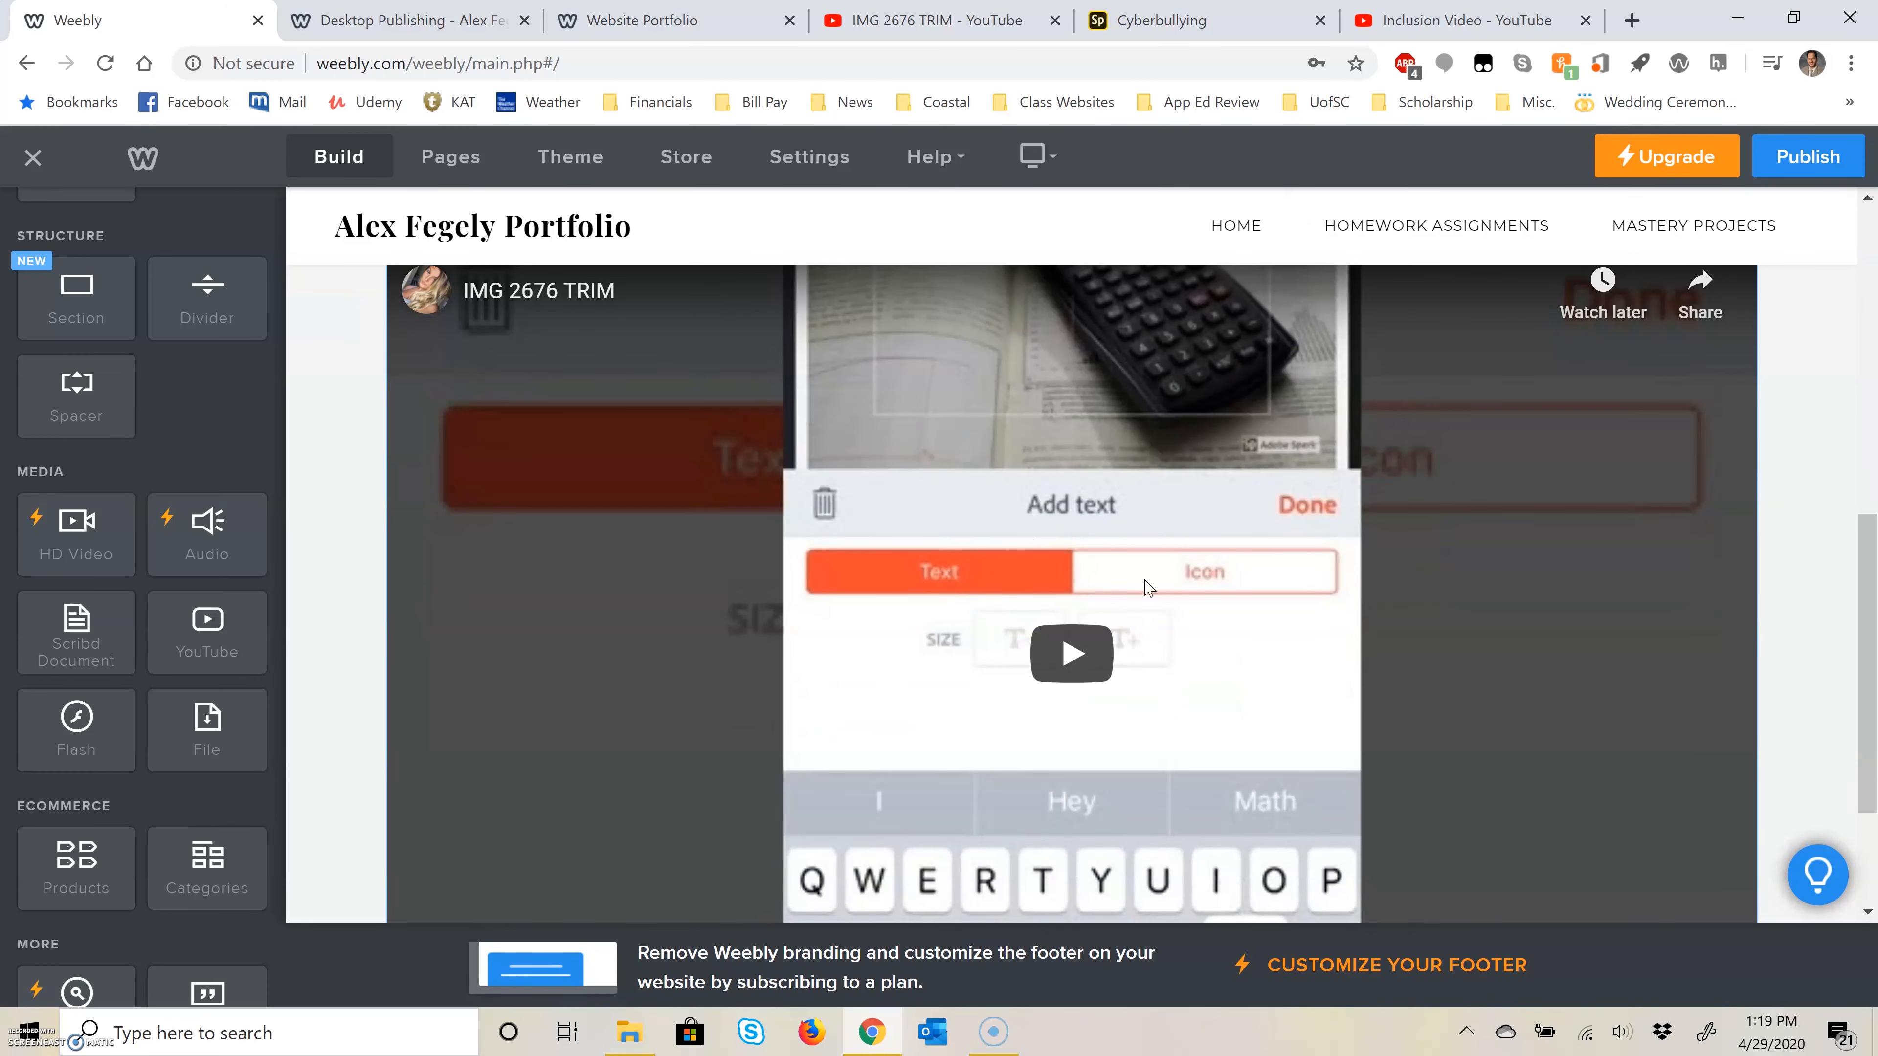
pyautogui.click(1804, 156)
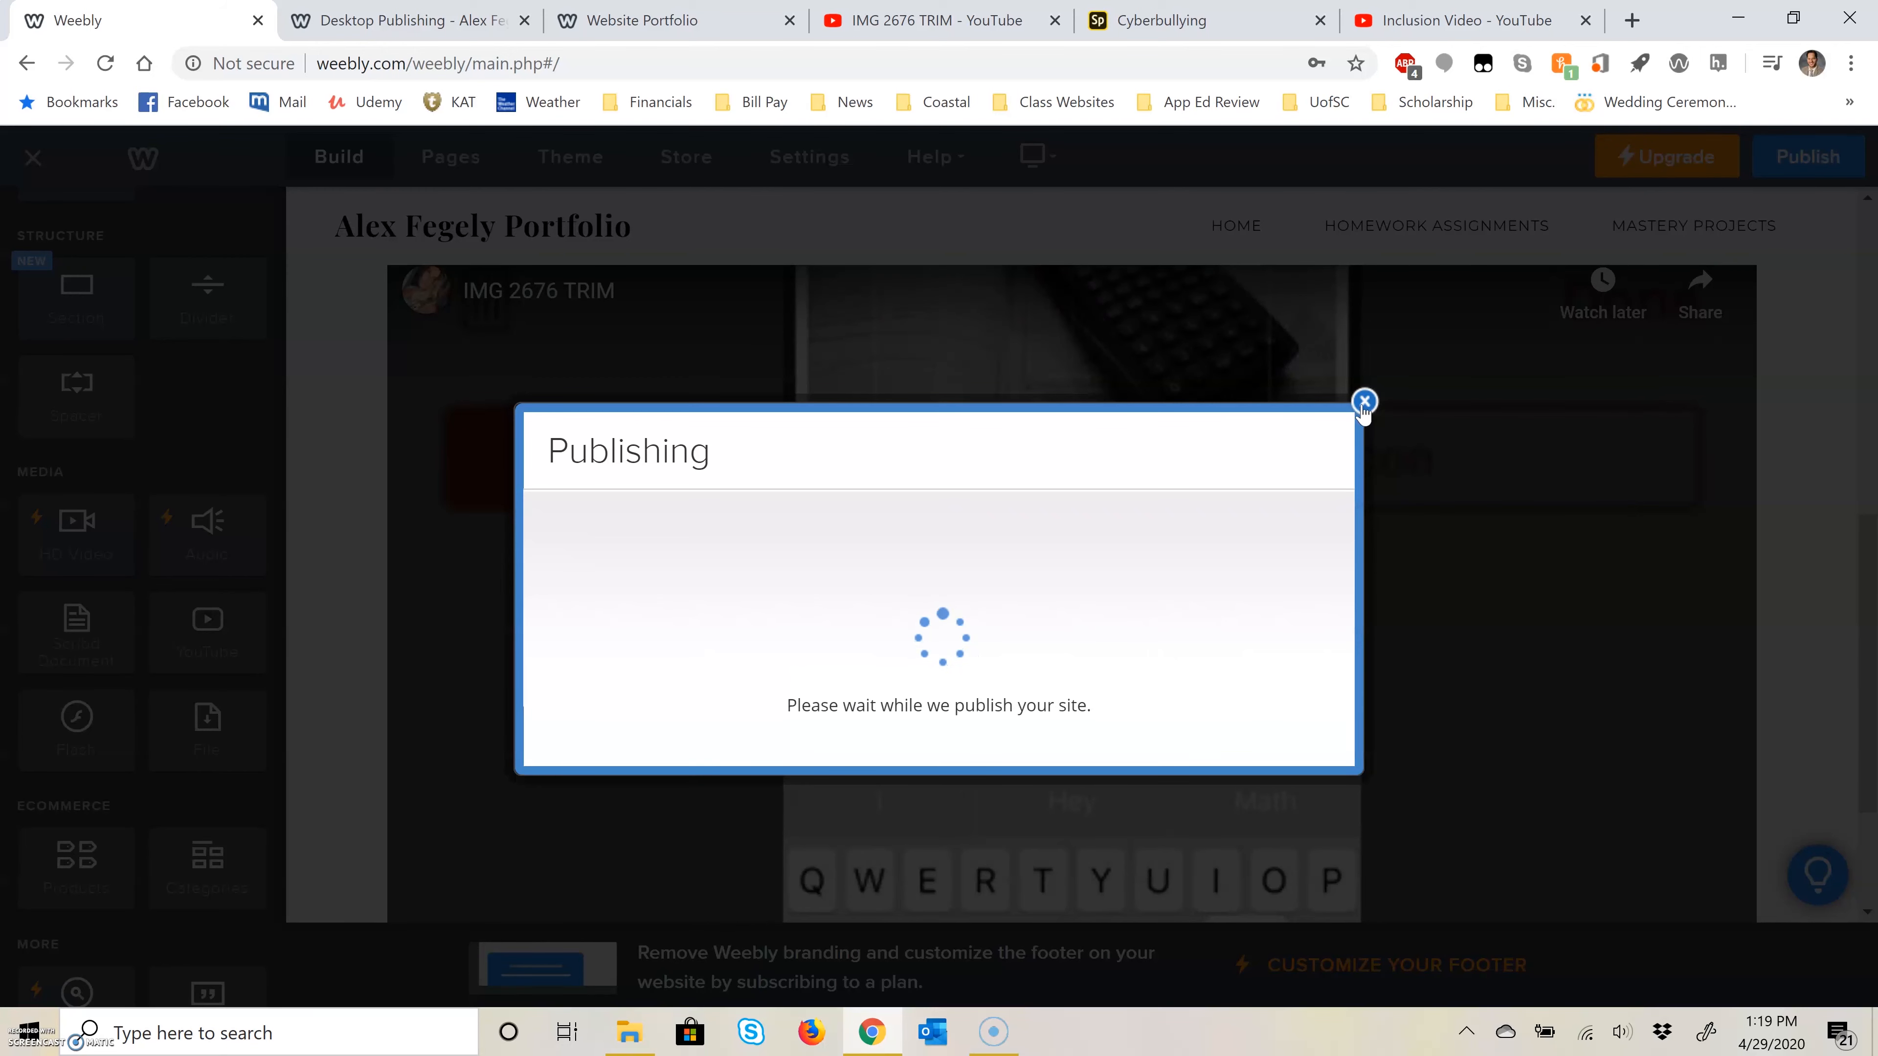
pyautogui.click(1365, 334)
# Step: Open the page that follows Video Production under Homework Assignments and add a YouTube element to its content area
pyautogui.moveTo(1404, 229)
pyautogui.click(1391, 355)
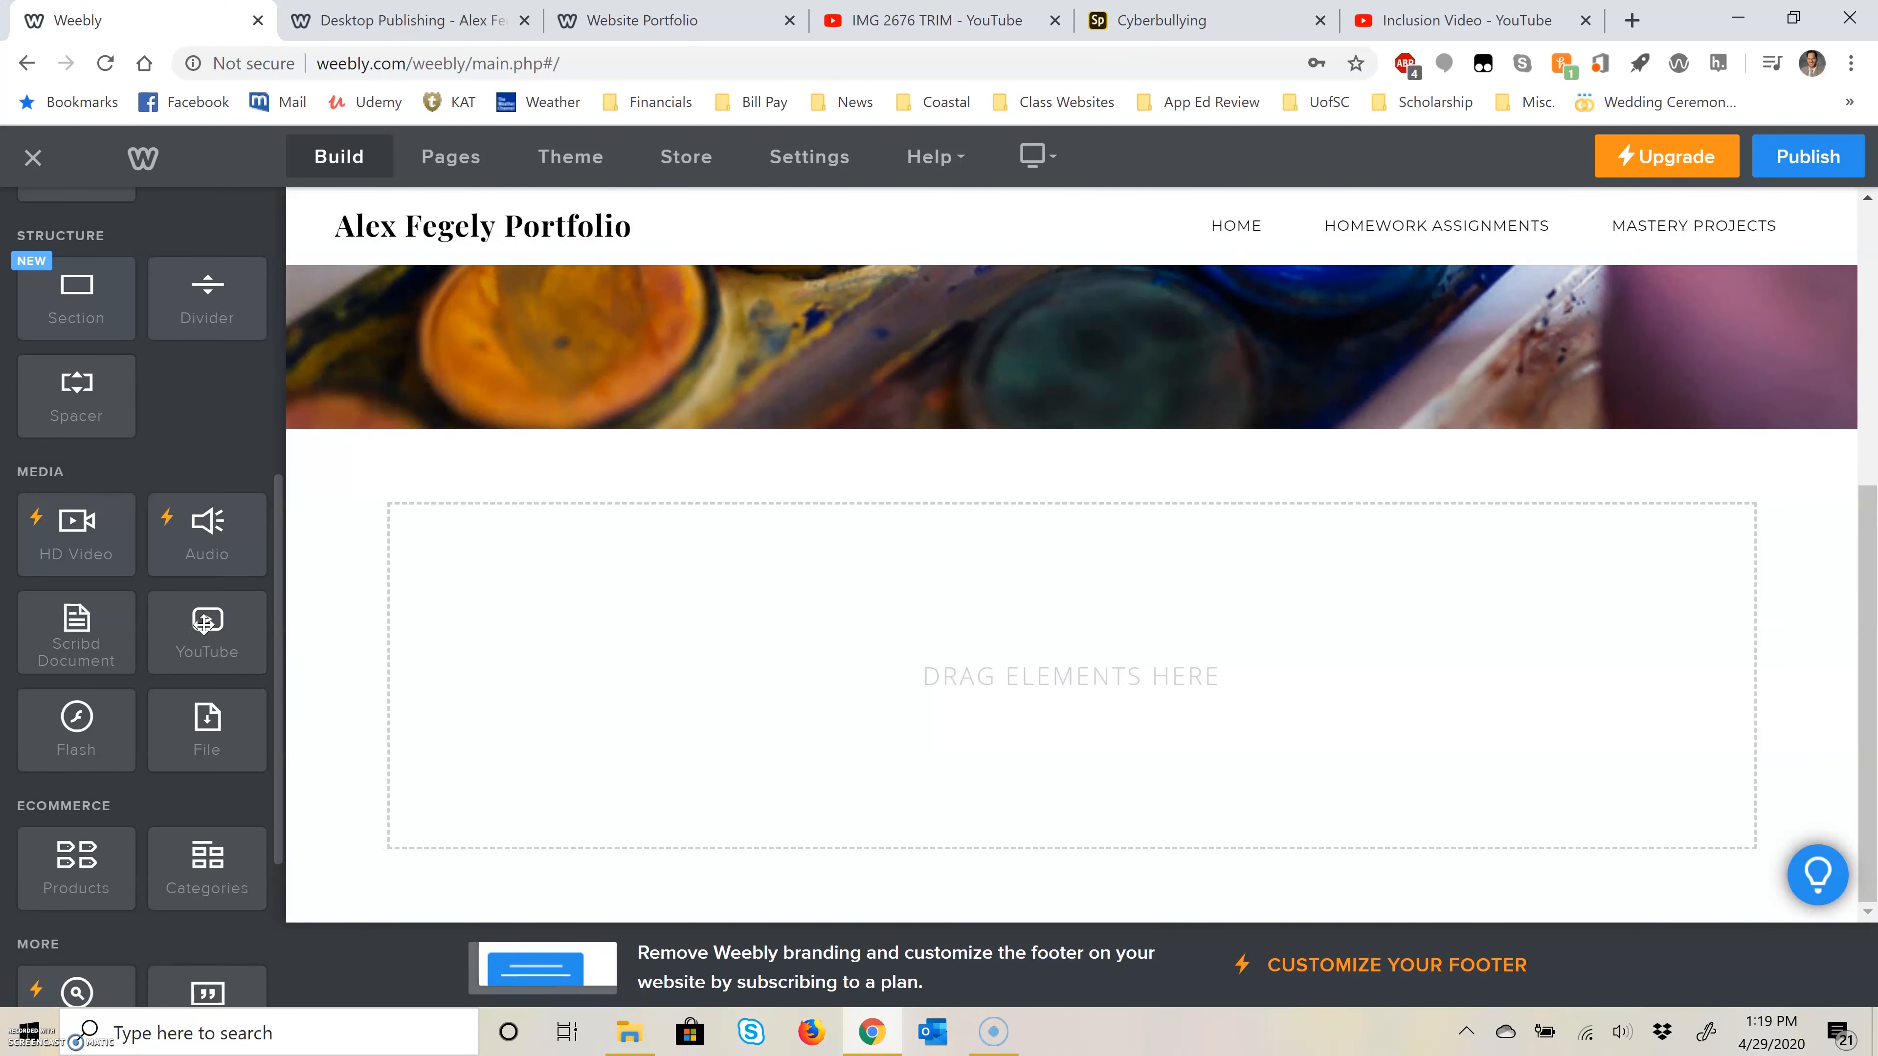
pyautogui.moveTo(204, 624); pyautogui.dragTo(1019, 521)
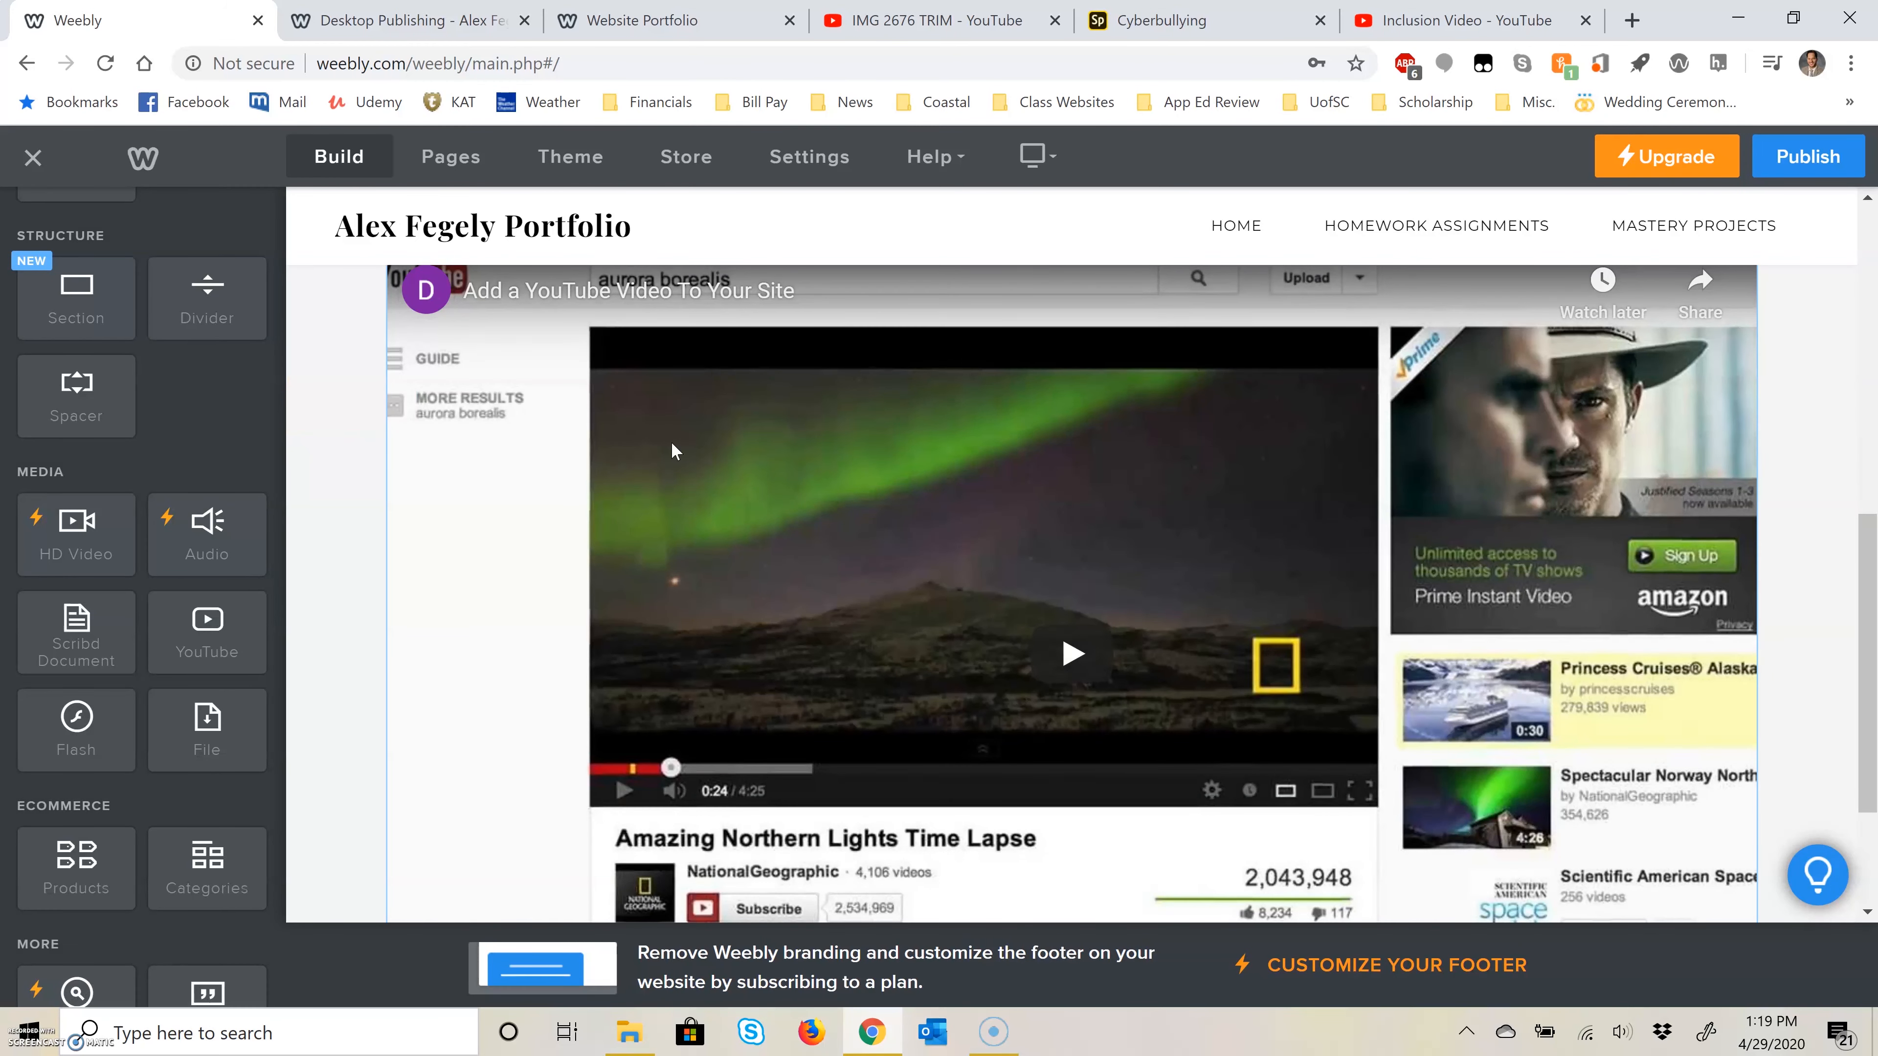
# Step: Set the new page's YouTube element to the copied IMG 2676 TRIM video address
pyautogui.click(672, 451)
pyautogui.click(988, 305)
pyautogui.hotkey('ctrl', 'v')
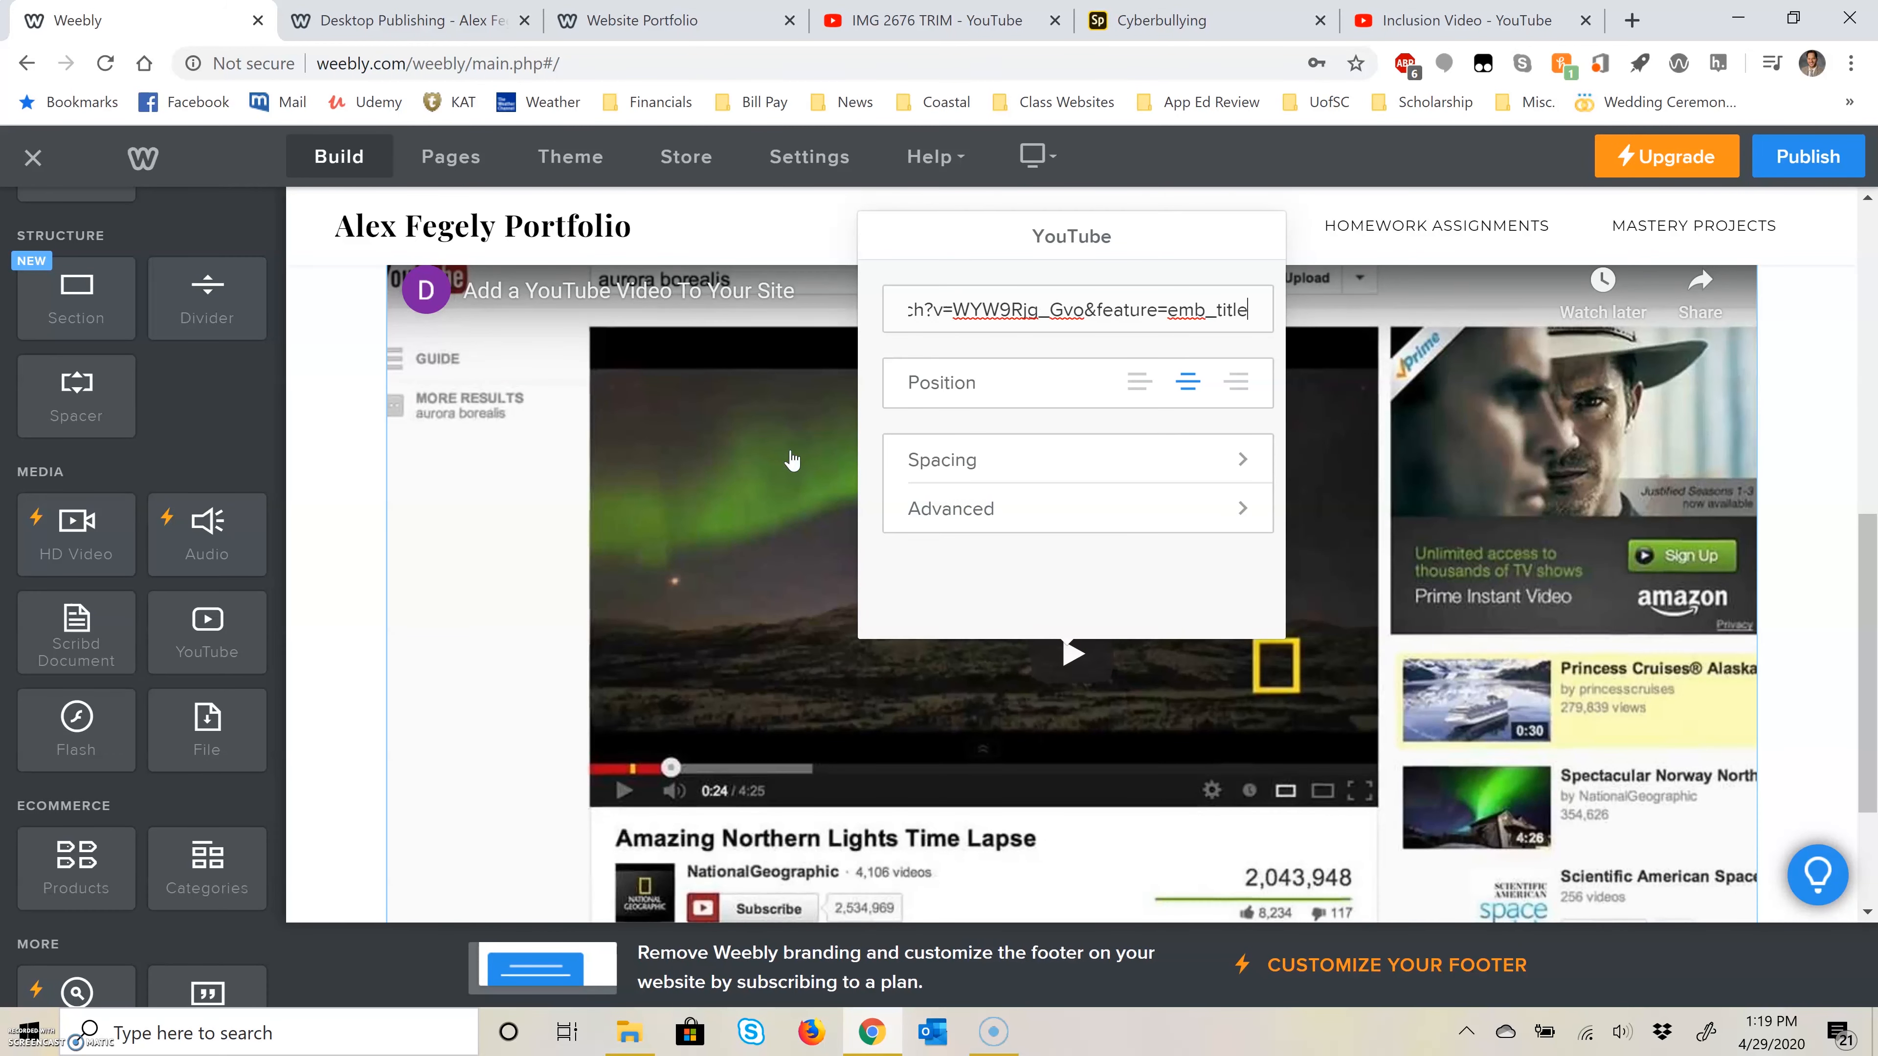
pyautogui.click(323, 577)
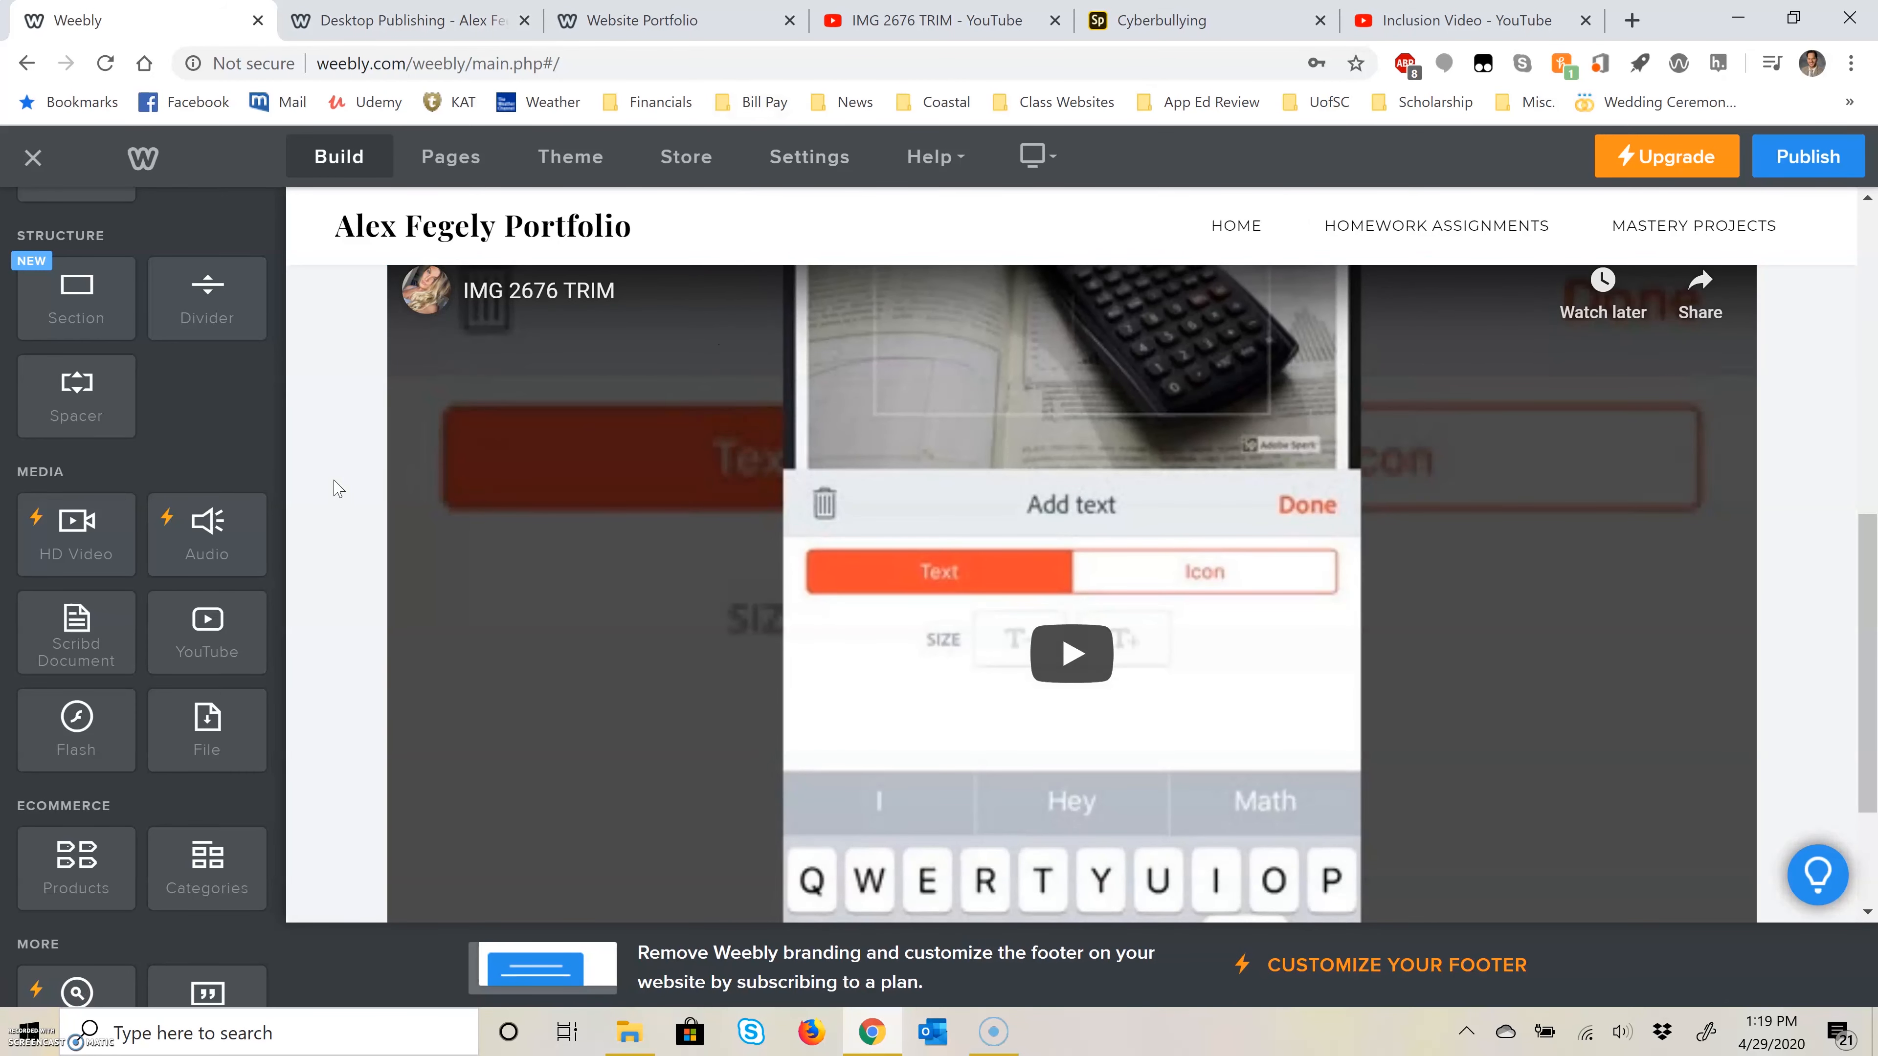
# Step: Open the Mobile Learning page under Homework Assignments and add a Scribd Document element to its content area
pyautogui.scroll(3, 767, 575)
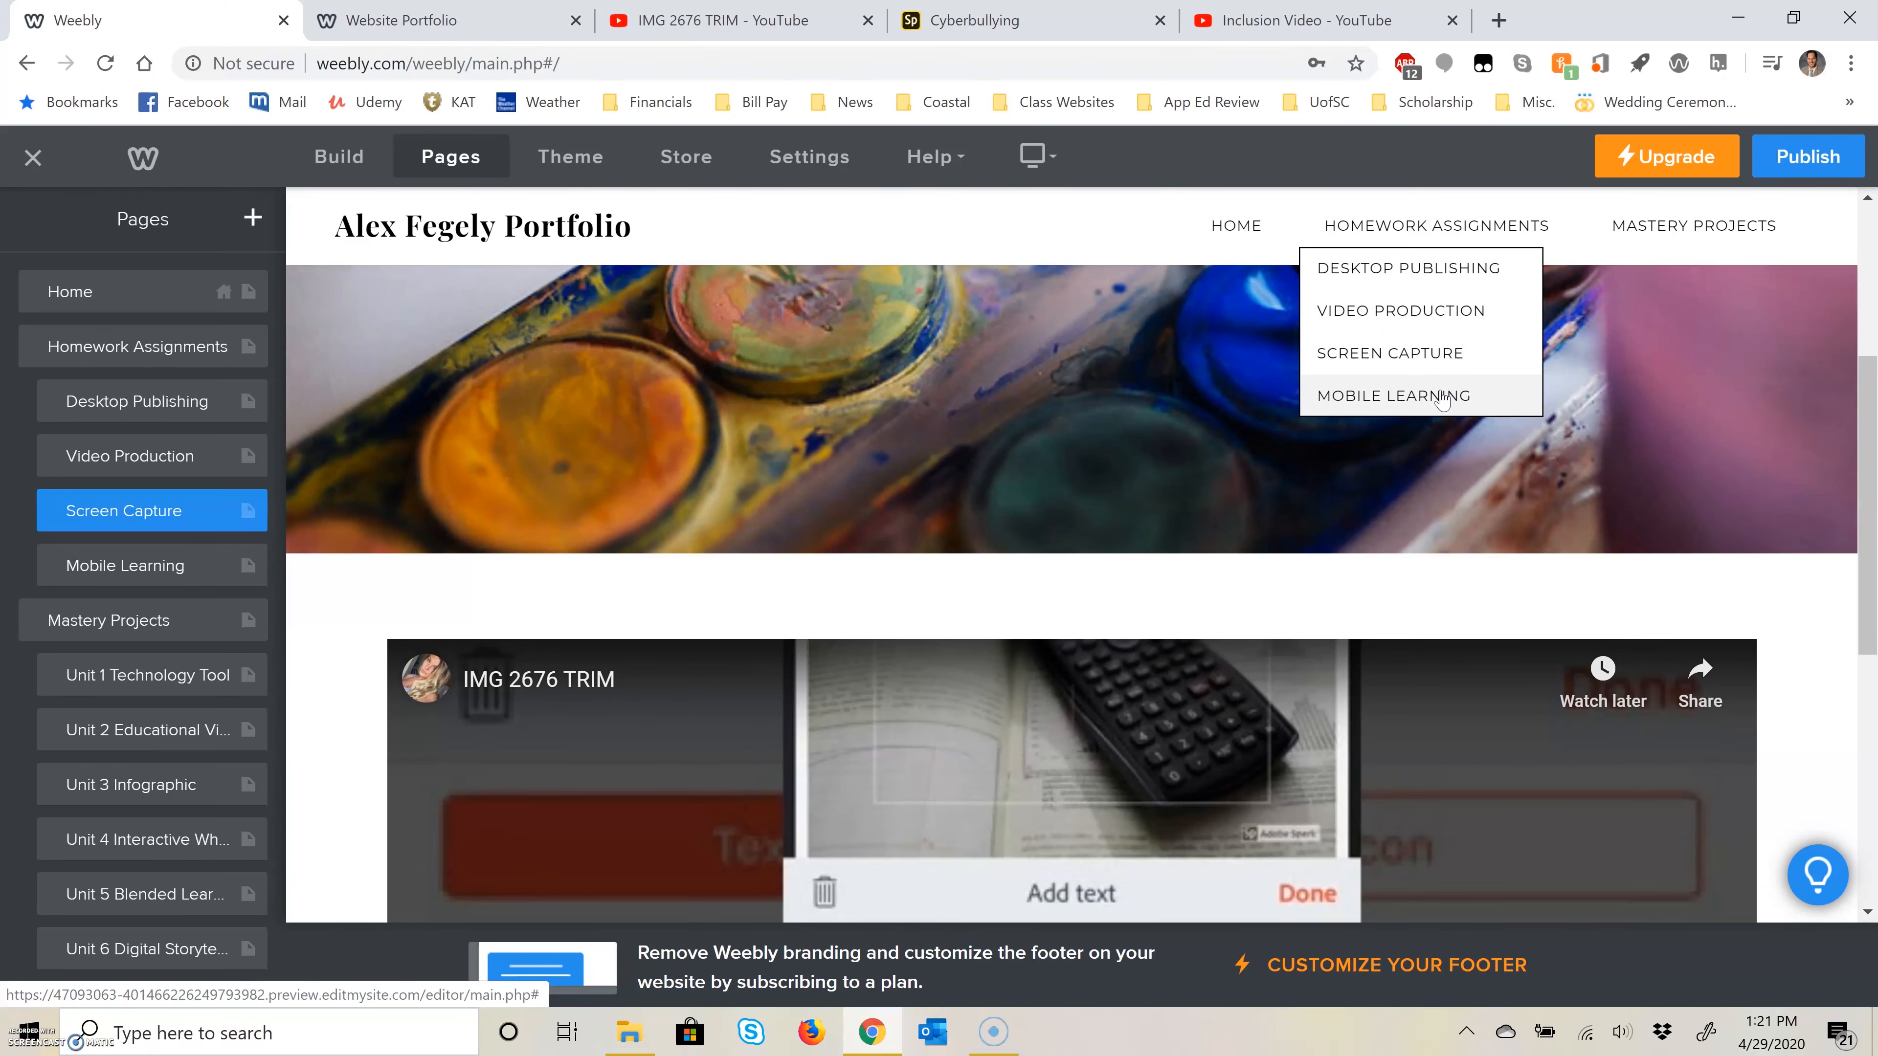
pyautogui.click(1441, 399)
pyautogui.scroll(-2, 1094, 526)
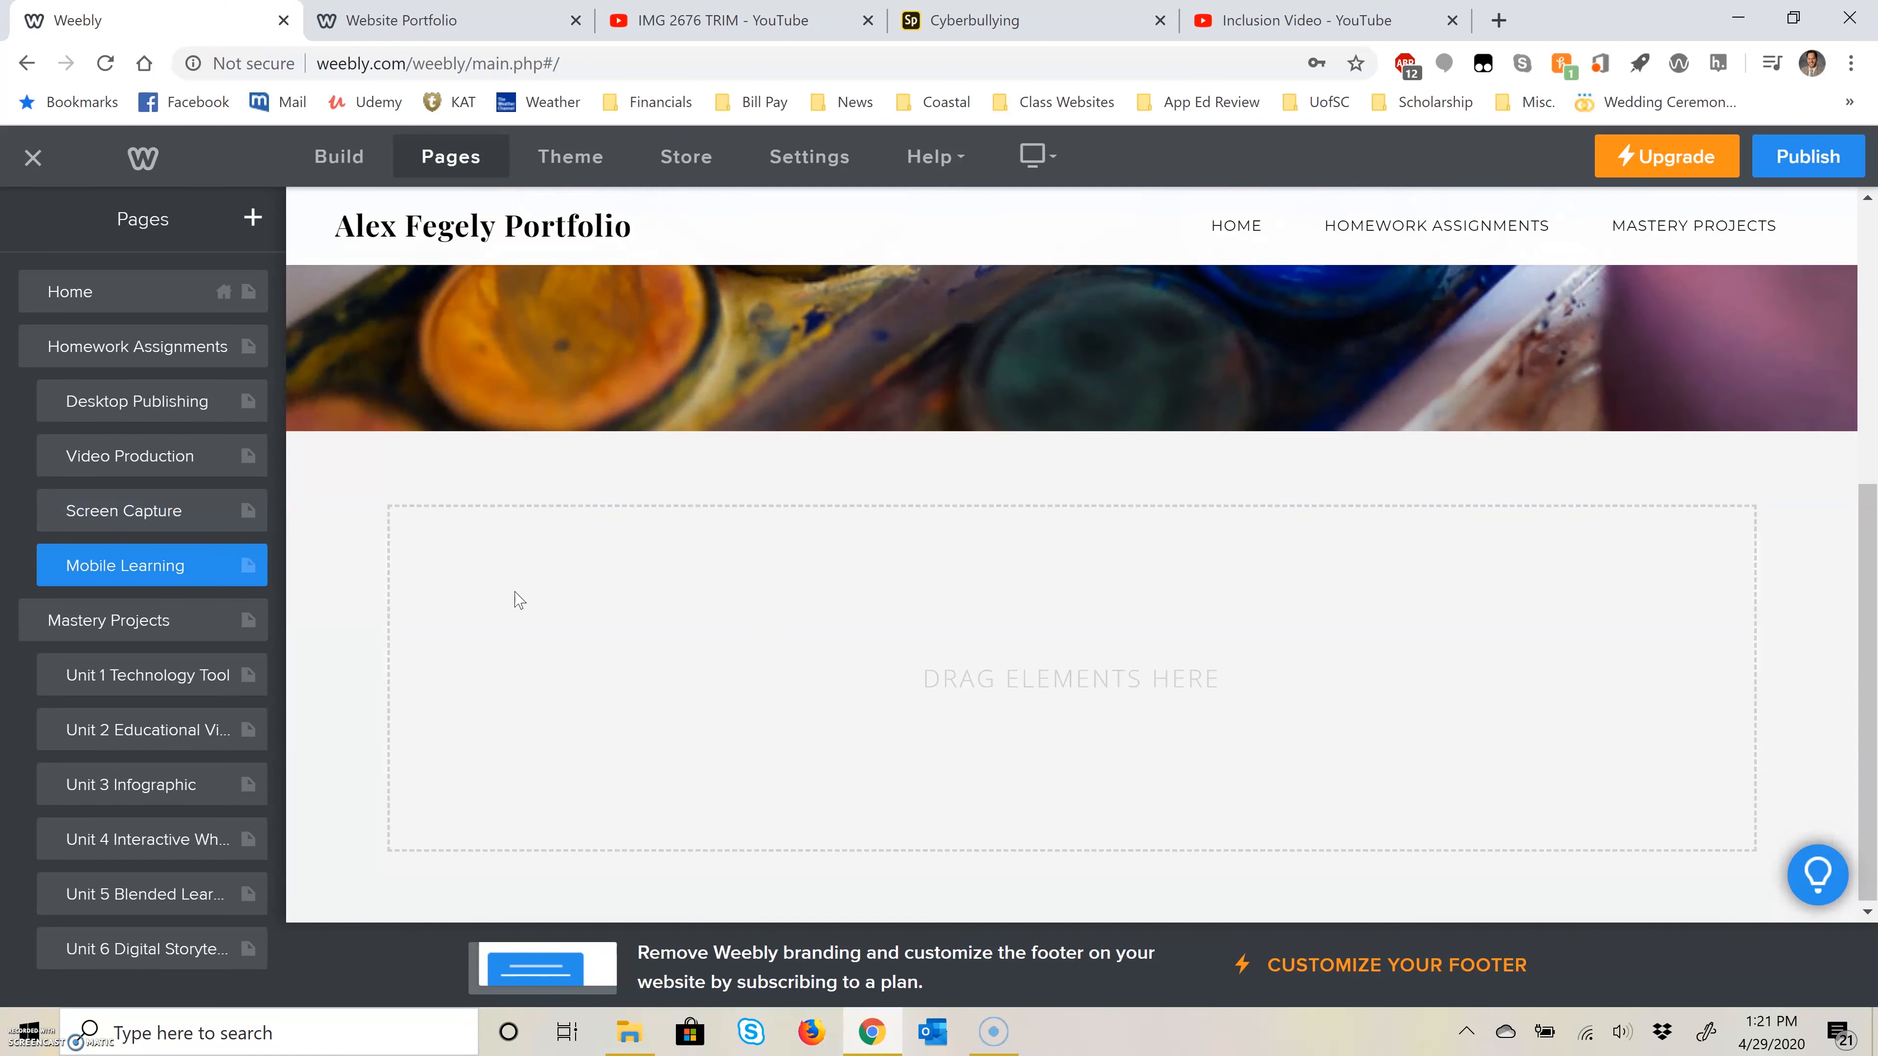
pyautogui.click(355, 159)
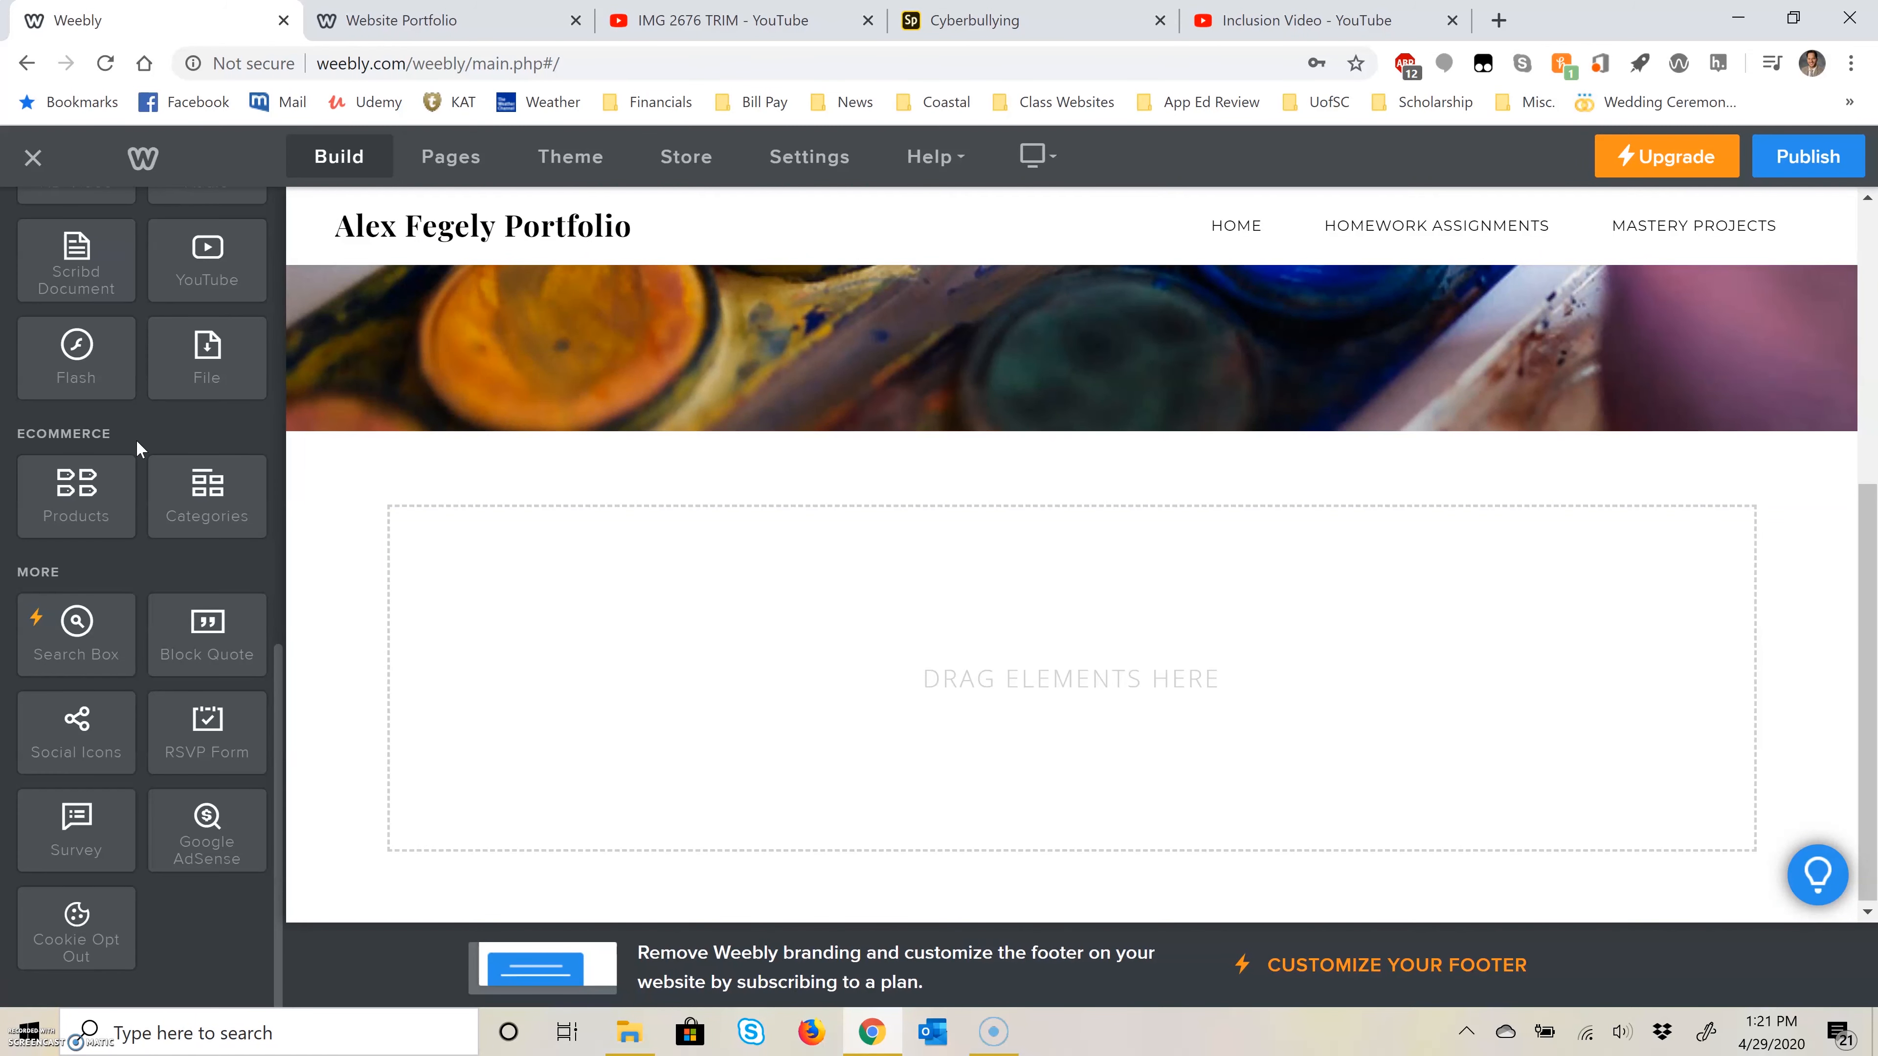
pyautogui.moveTo(75, 316); pyautogui.dragTo(889, 654)
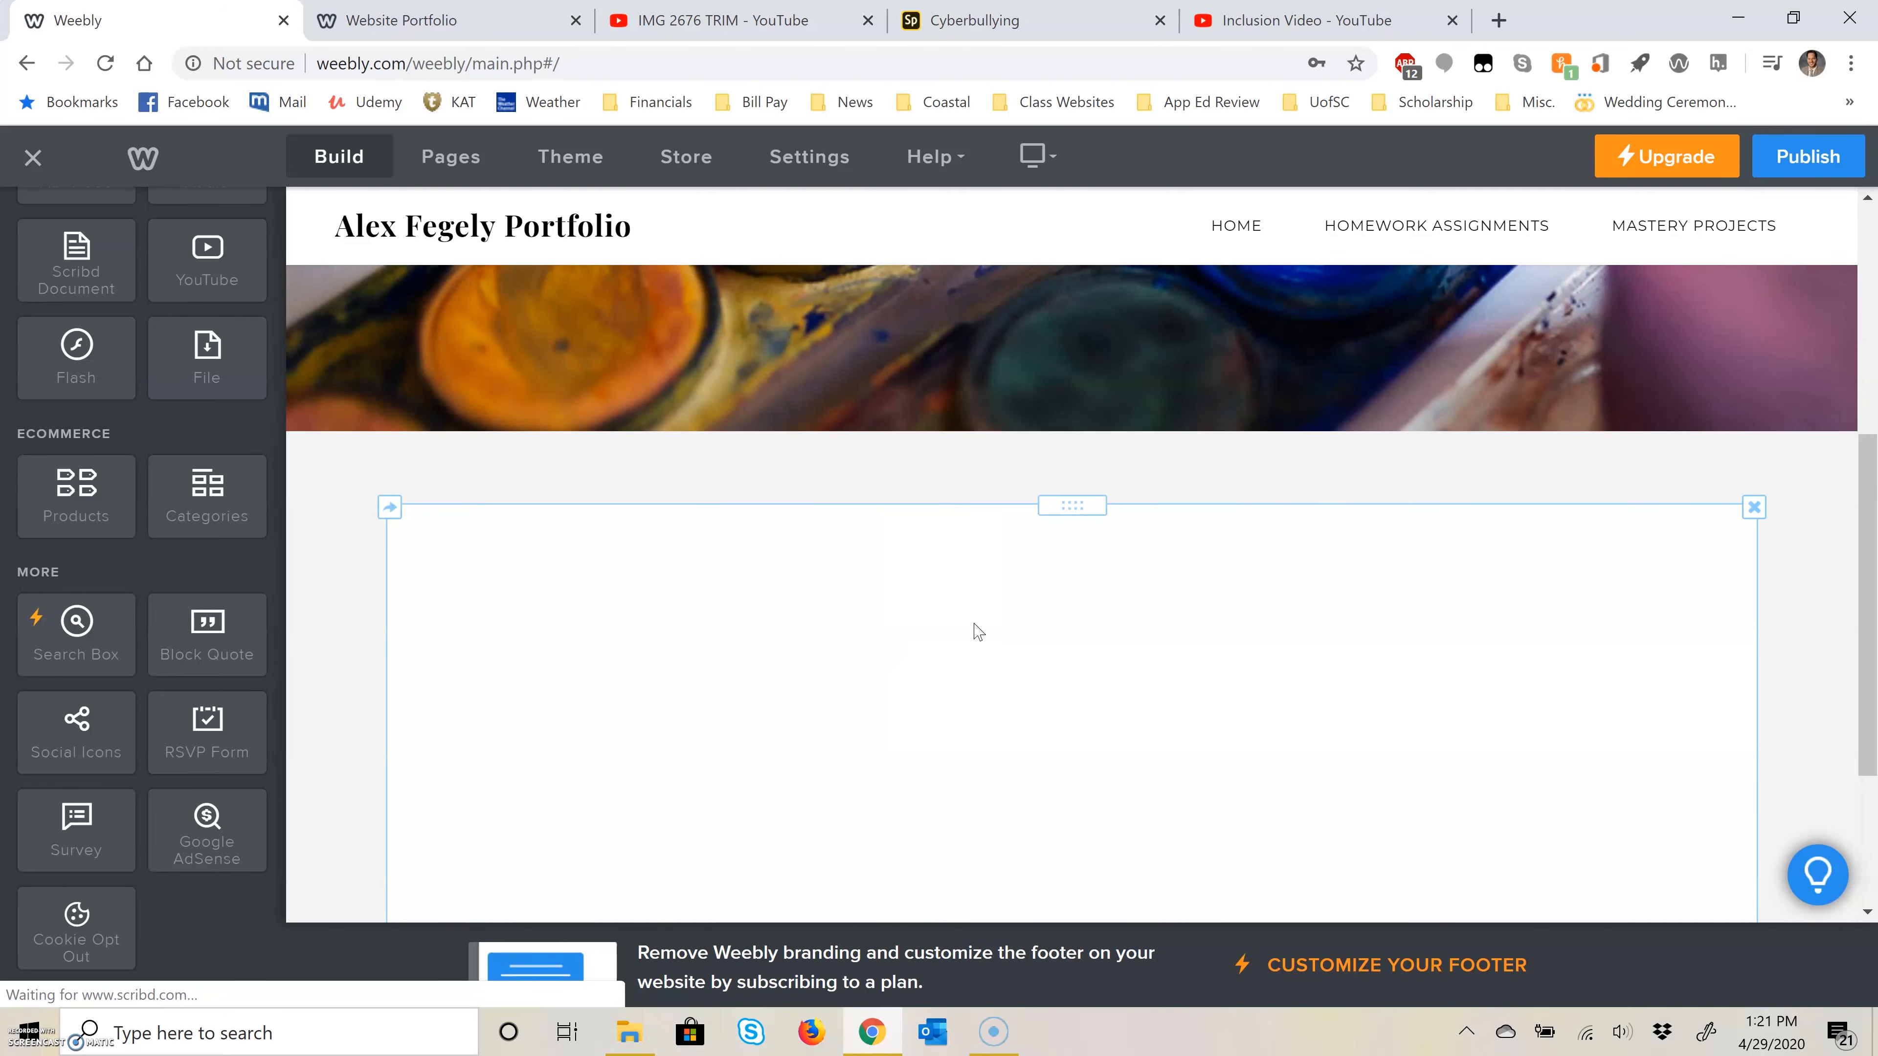
# Step: Upload the App Lesson Social Studies file from the Mobile Learning folder into the new Scribd Document element
pyautogui.click(1019, 361)
pyautogui.click(914, 602)
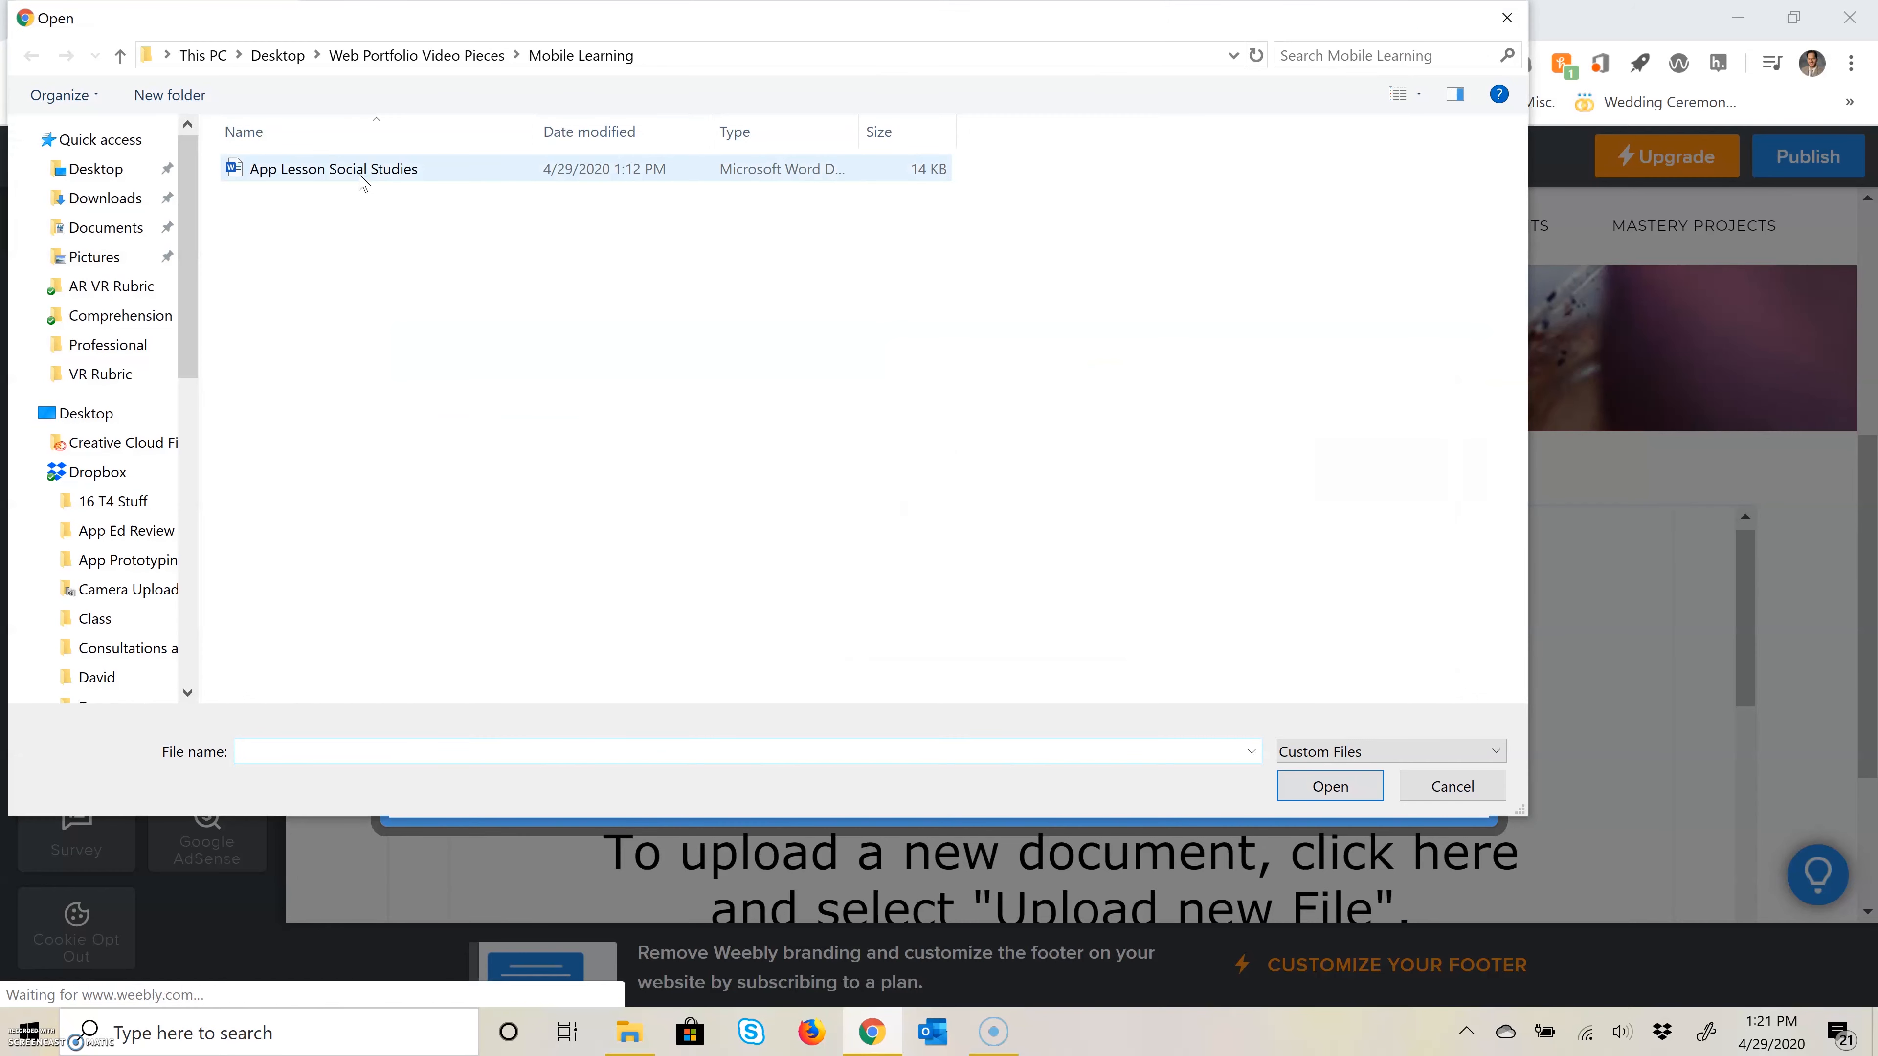
pyautogui.click(361, 178)
pyautogui.click(1324, 786)
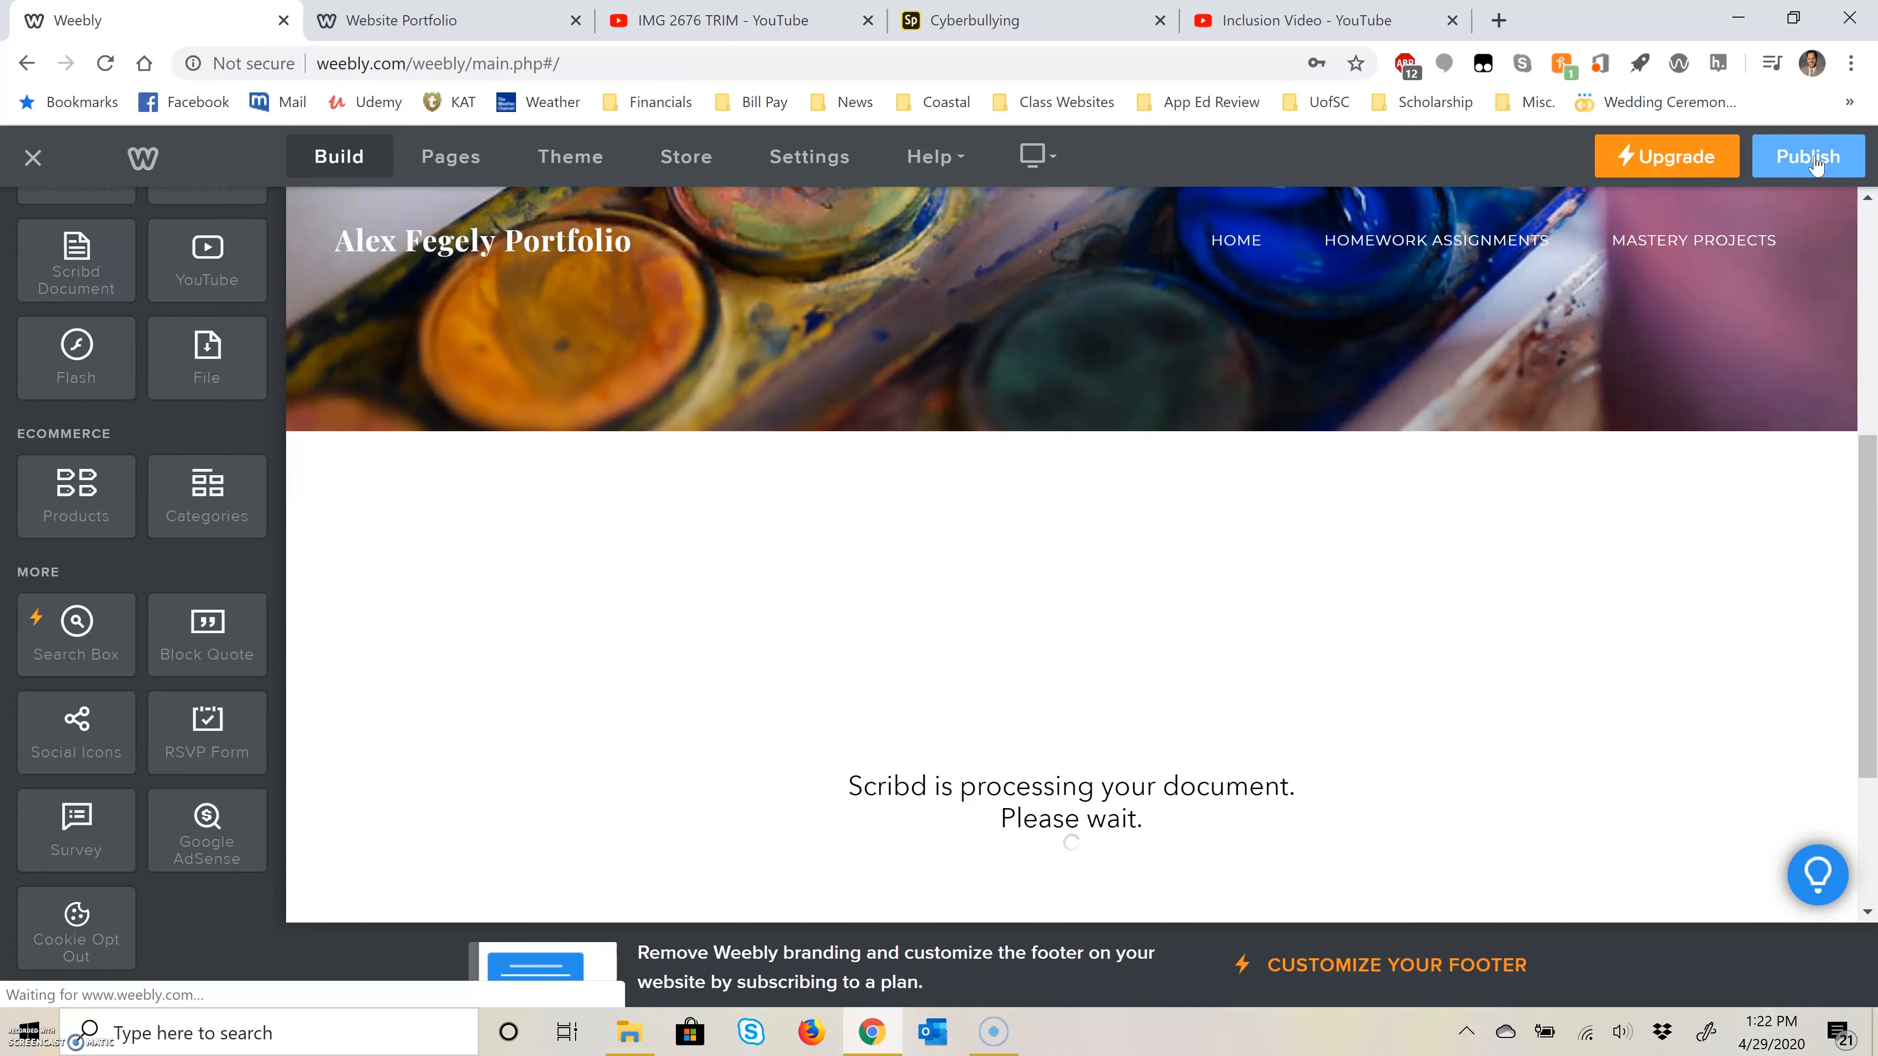
# Step: Publish the site and open the Mobile Learning page on the live website
pyautogui.click(1813, 159)
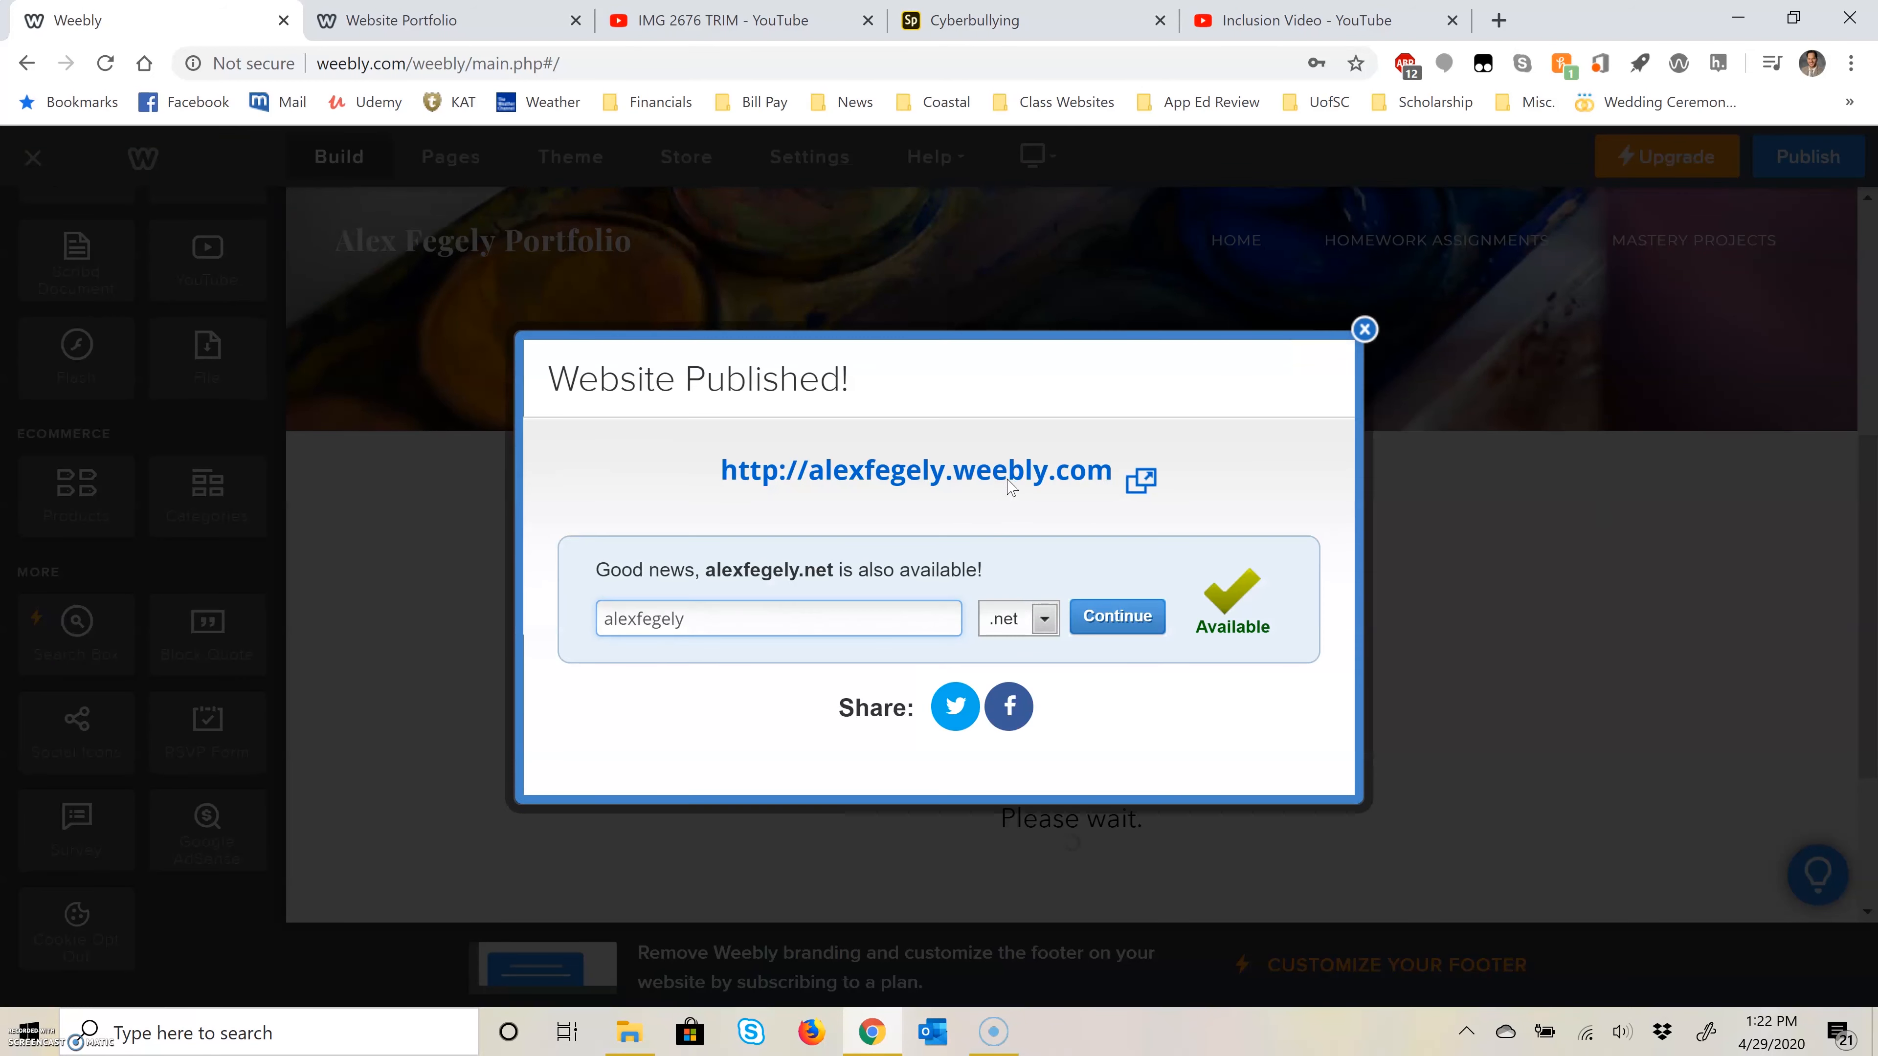
pyautogui.click(1010, 477)
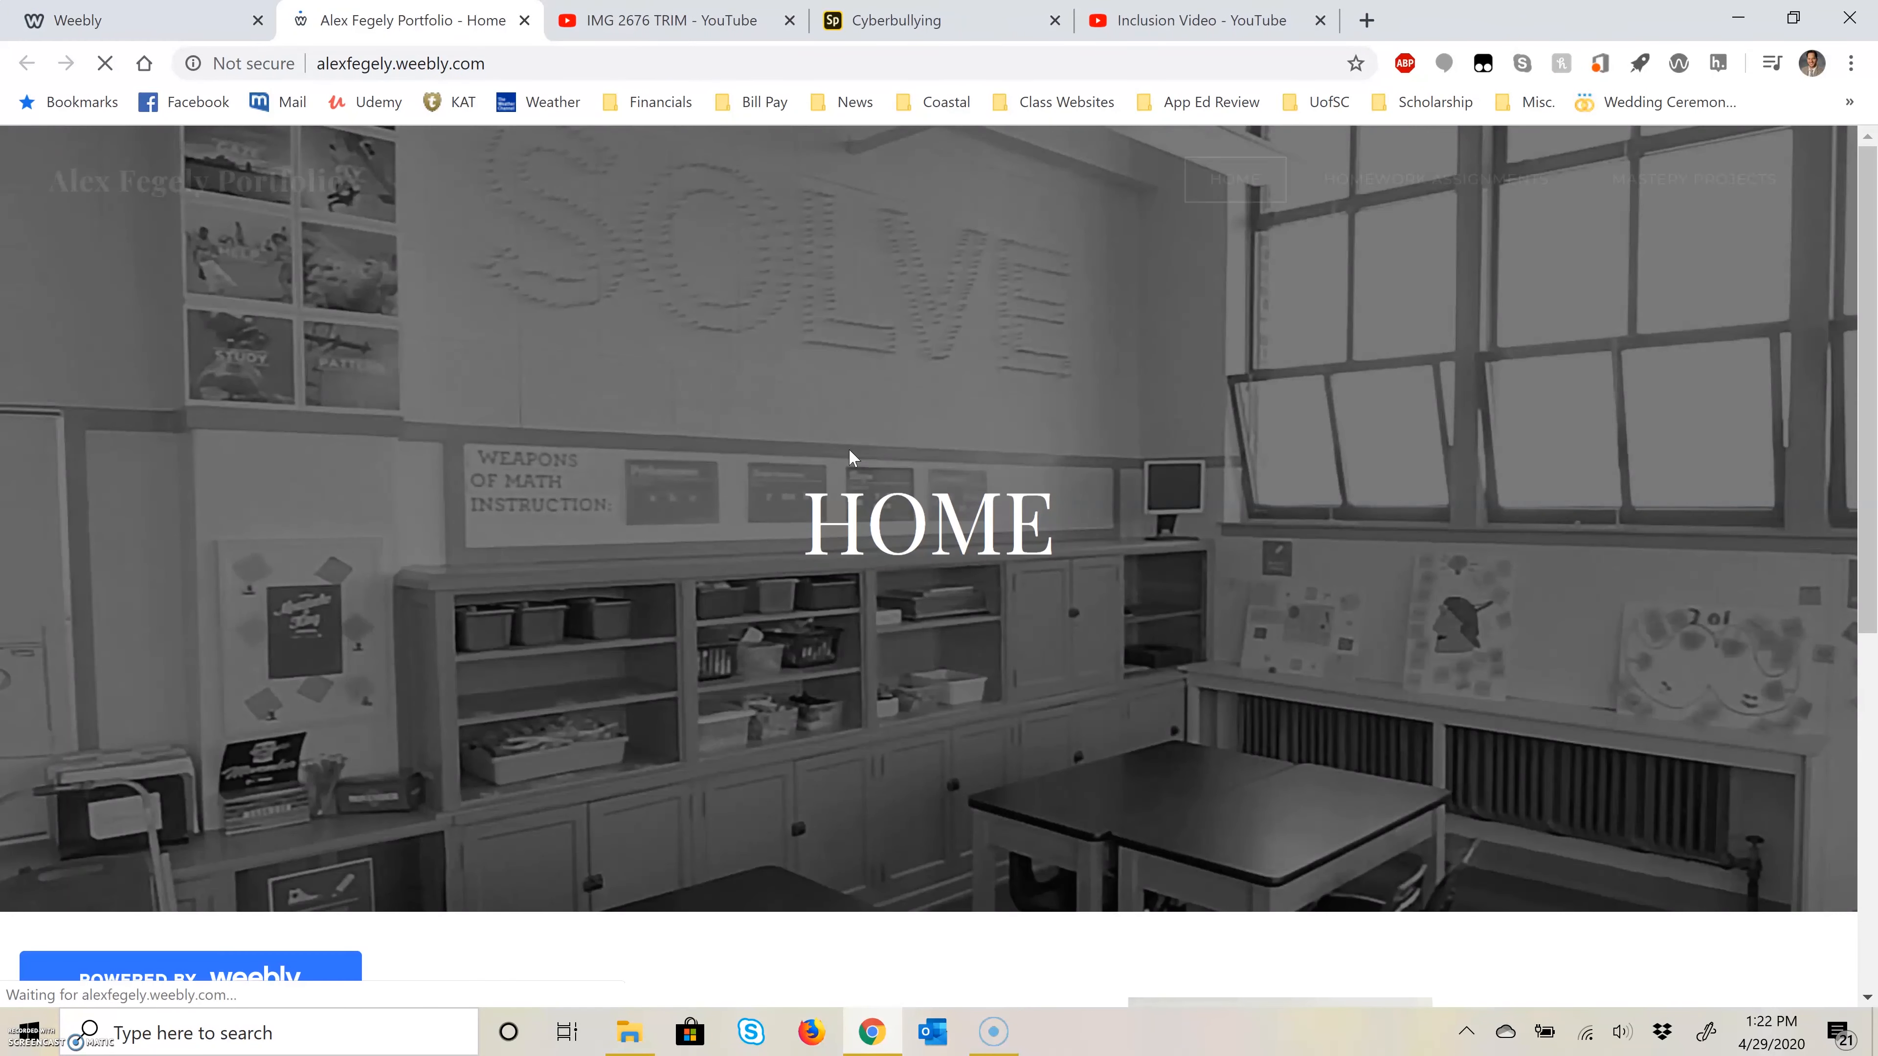
pyautogui.moveTo(1393, 165)
pyautogui.click(1393, 347)
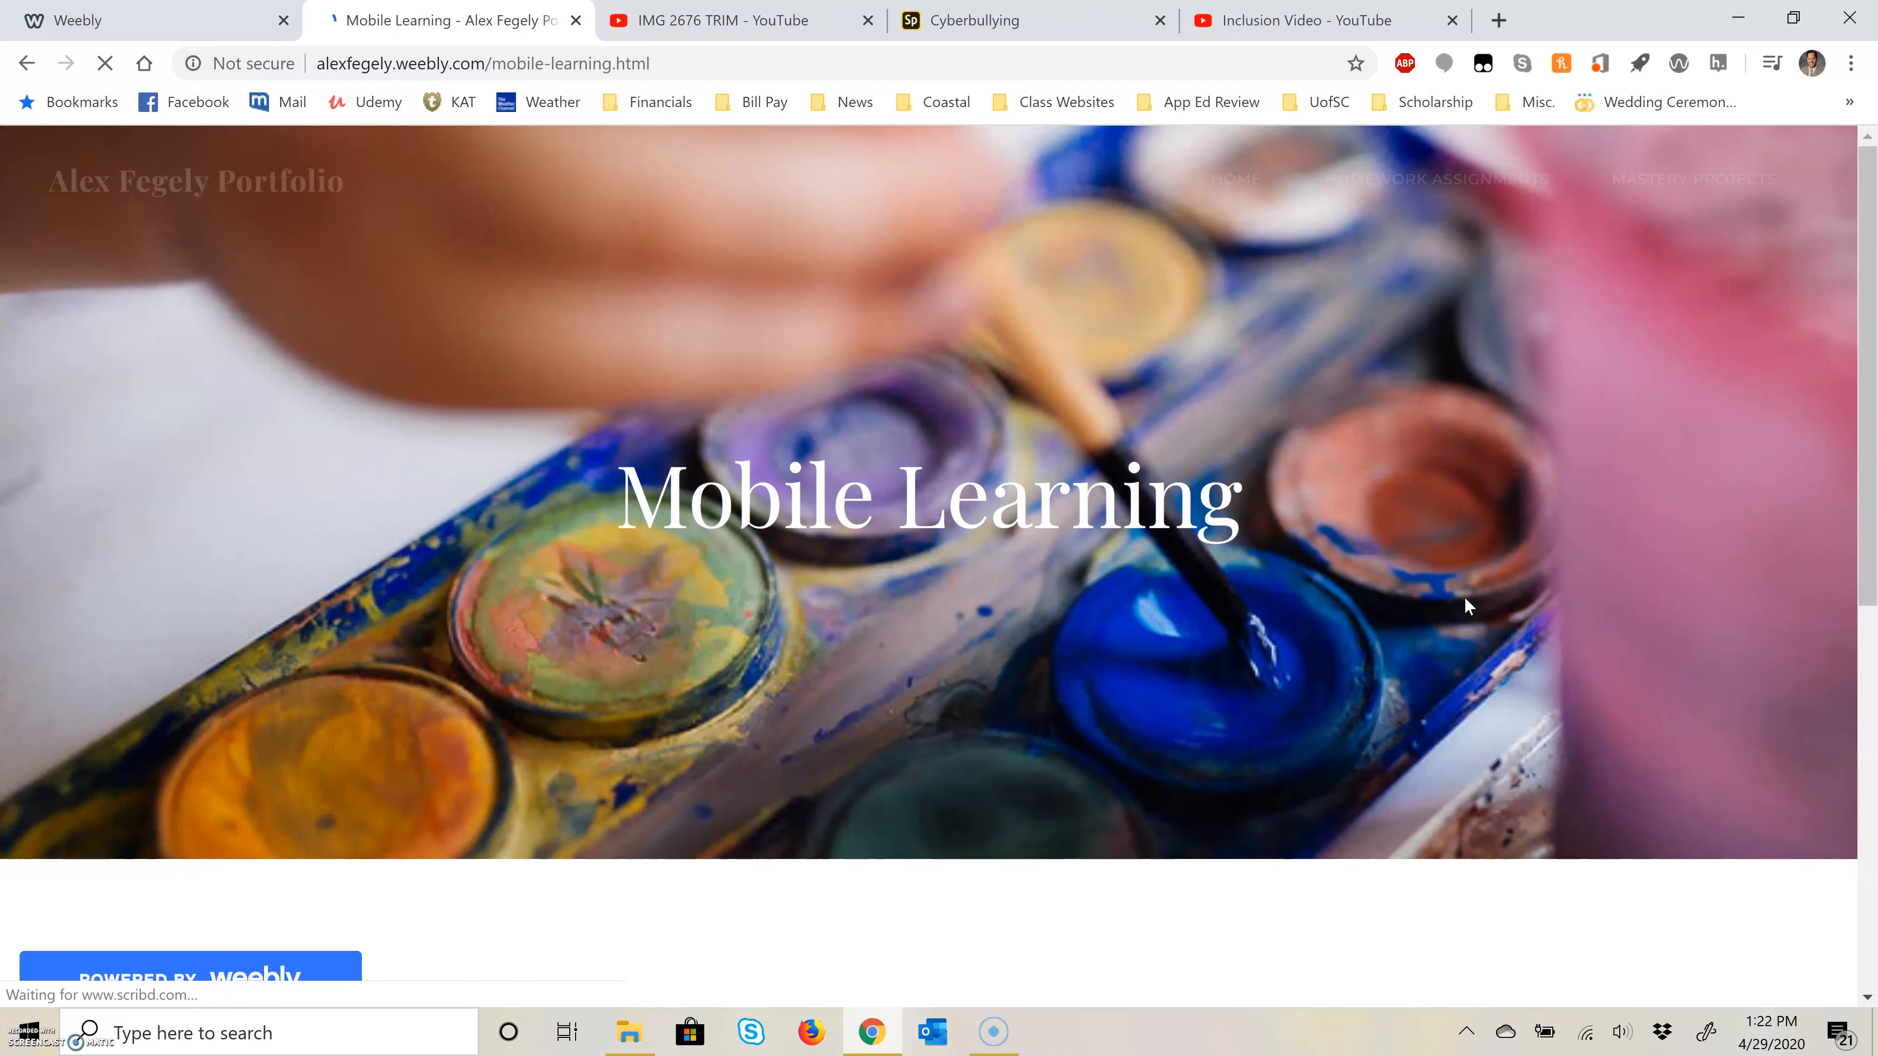
# Step: Look through the embedded lesson document on the published Mobile Learning page
pyautogui.scroll(-2, 1435, 514)
pyautogui.scroll(-3, 1435, 514)
pyautogui.scroll(-10, 1000, 505)
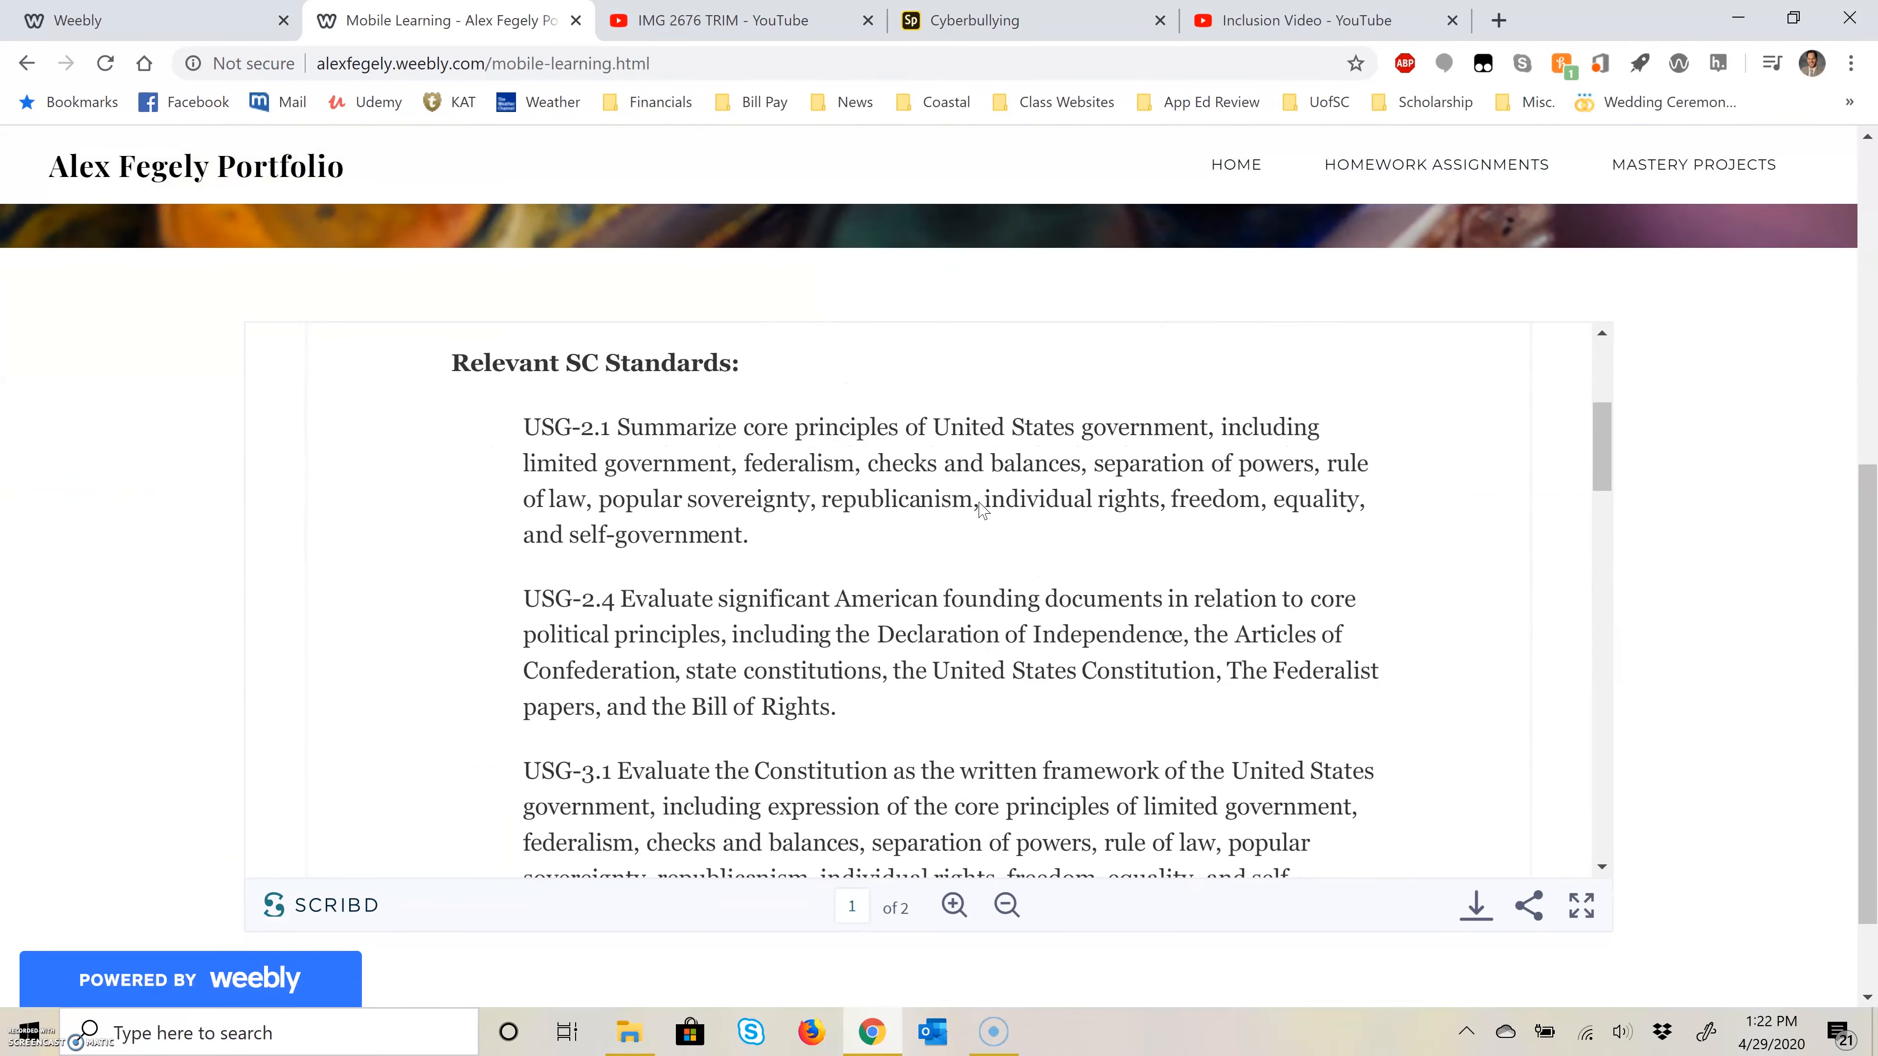
pyautogui.scroll(-5, 1000, 505)
pyautogui.scroll(15, 997, 504)
pyautogui.scroll(8, 1035, 507)
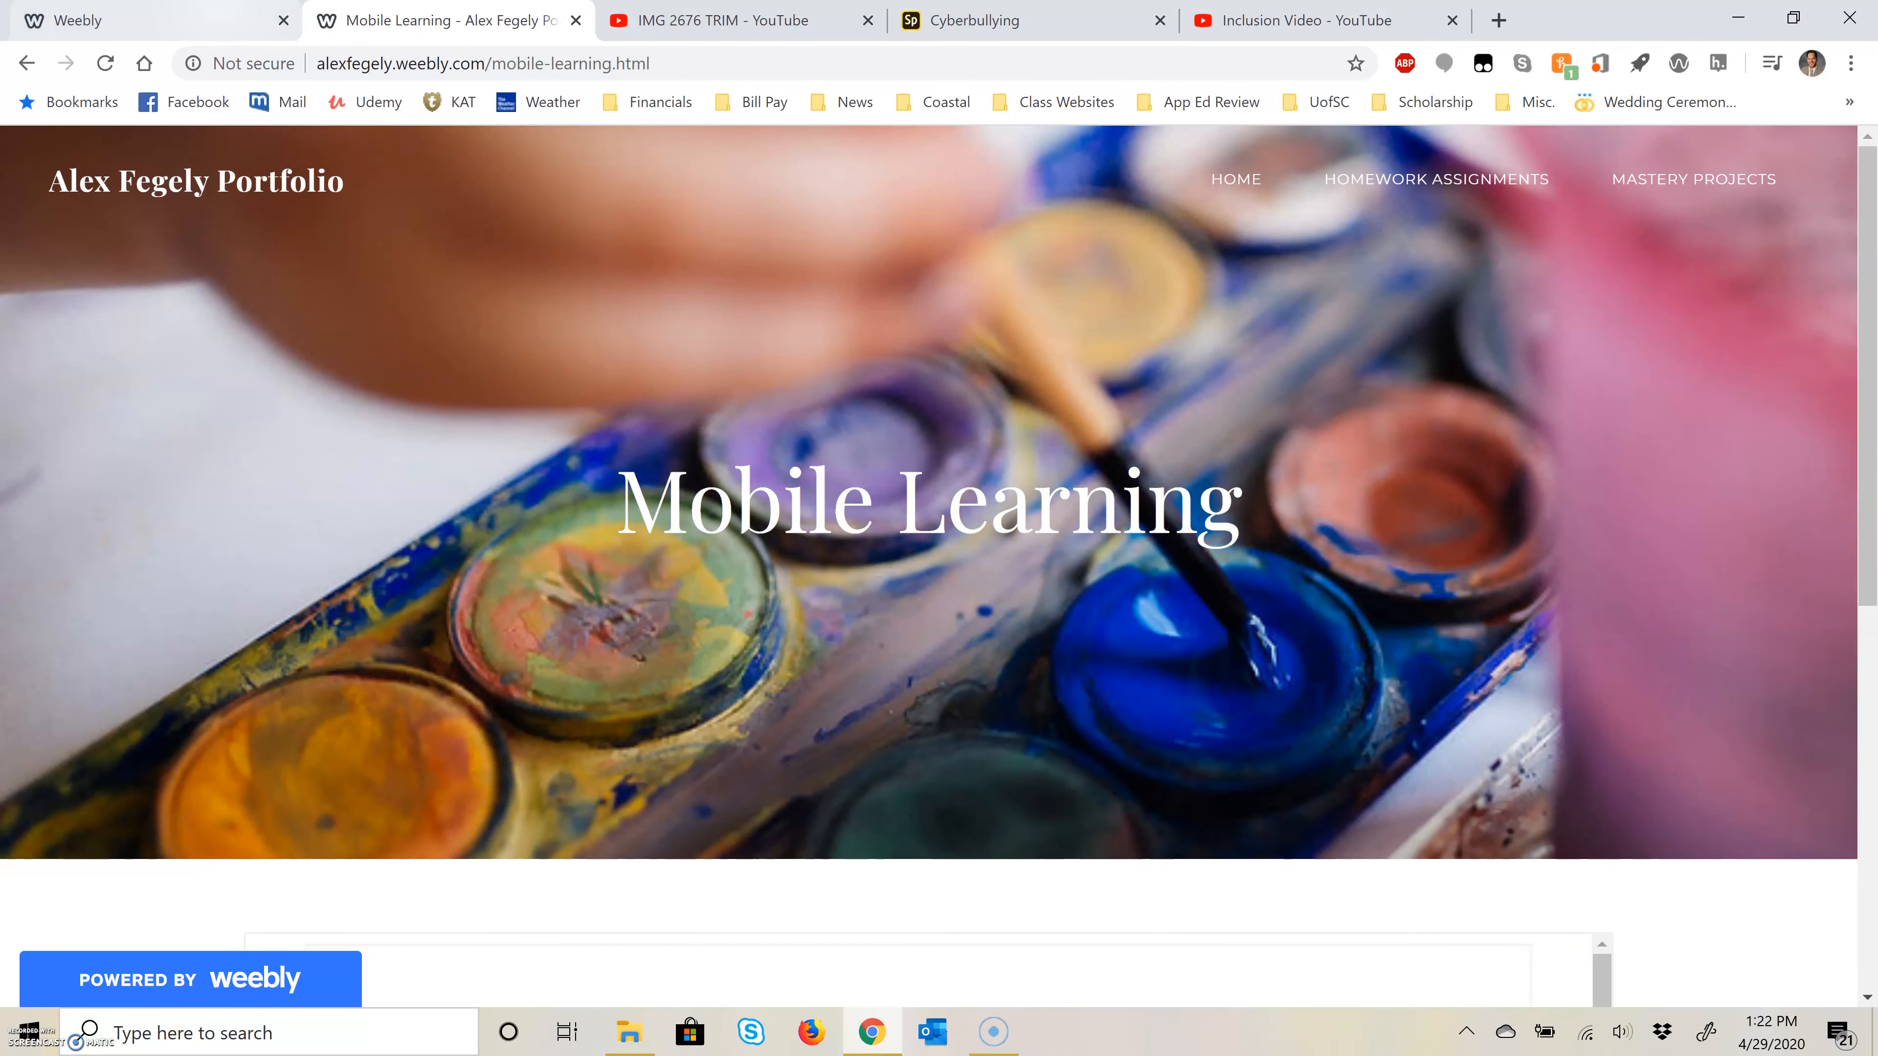
# Step: Return to the Weebly editor, close the publishing dialog and open the Unit 1: Technology Tool page under Mastery Projects
pyautogui.click(108, 7)
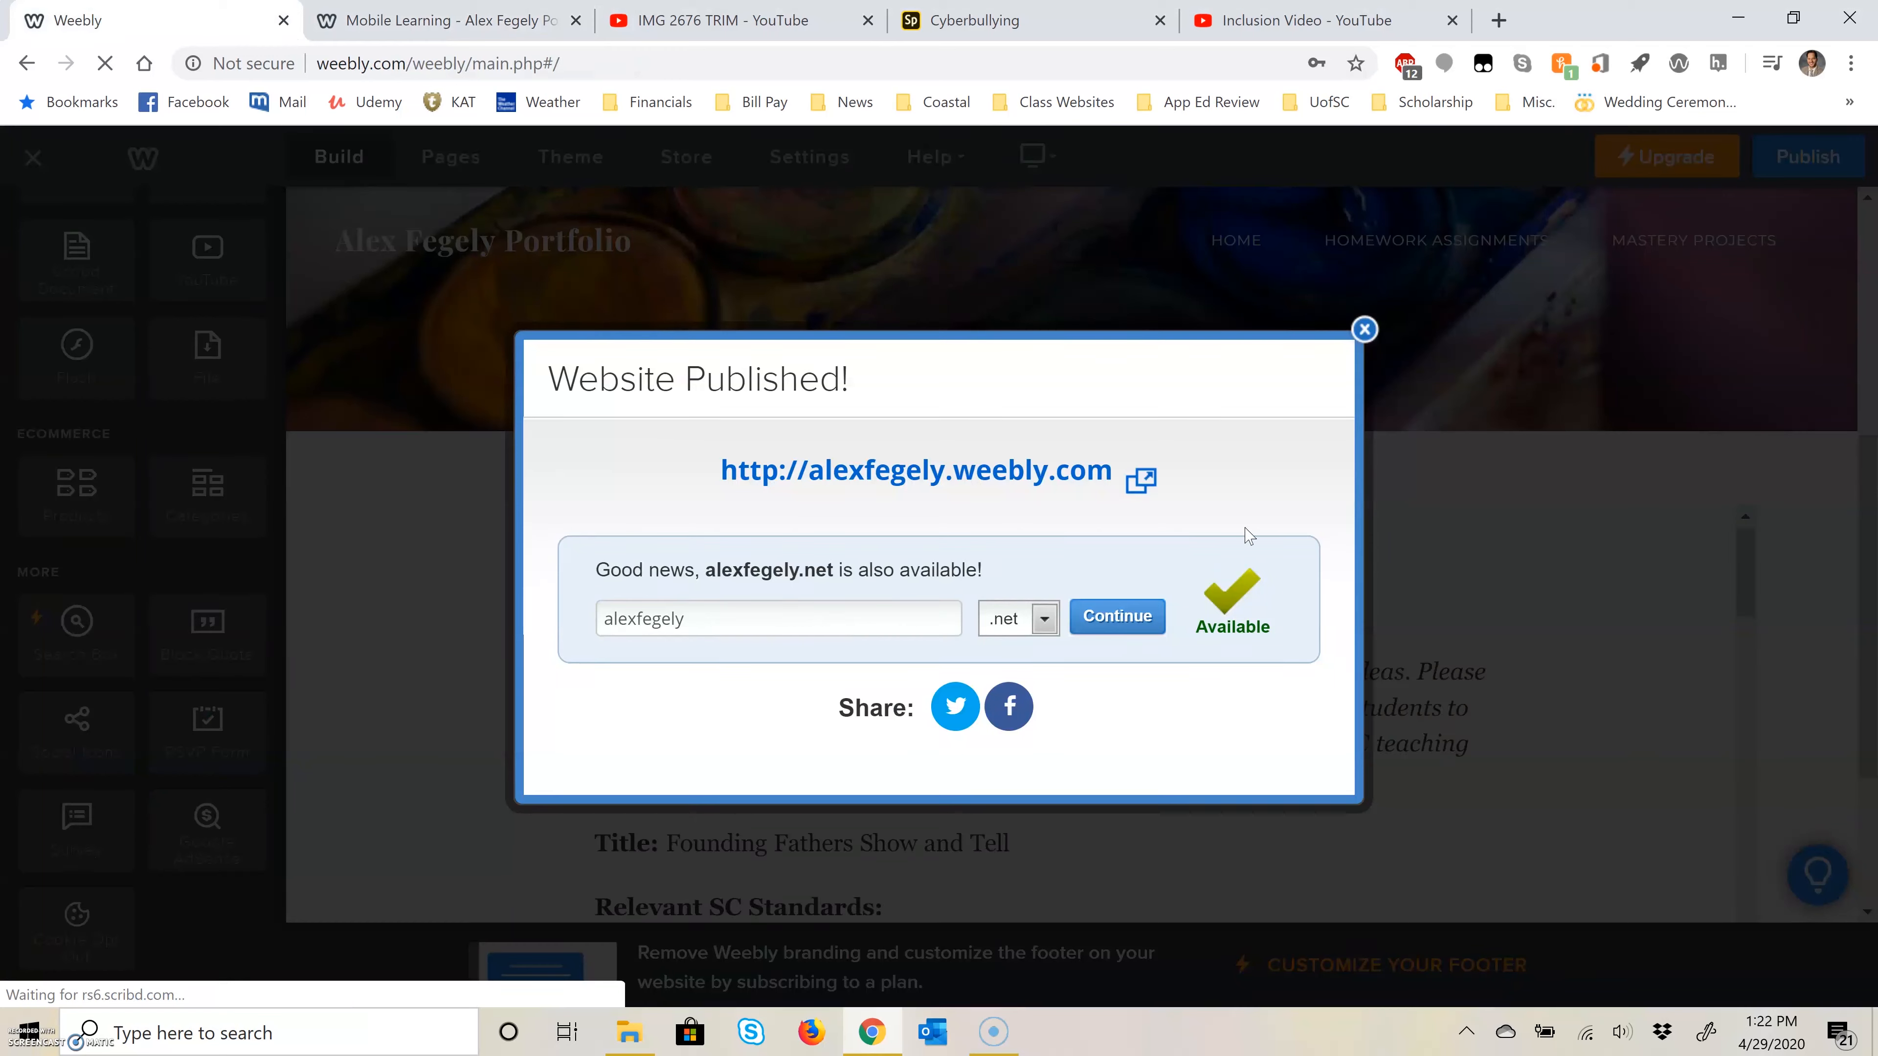
pyautogui.click(1364, 330)
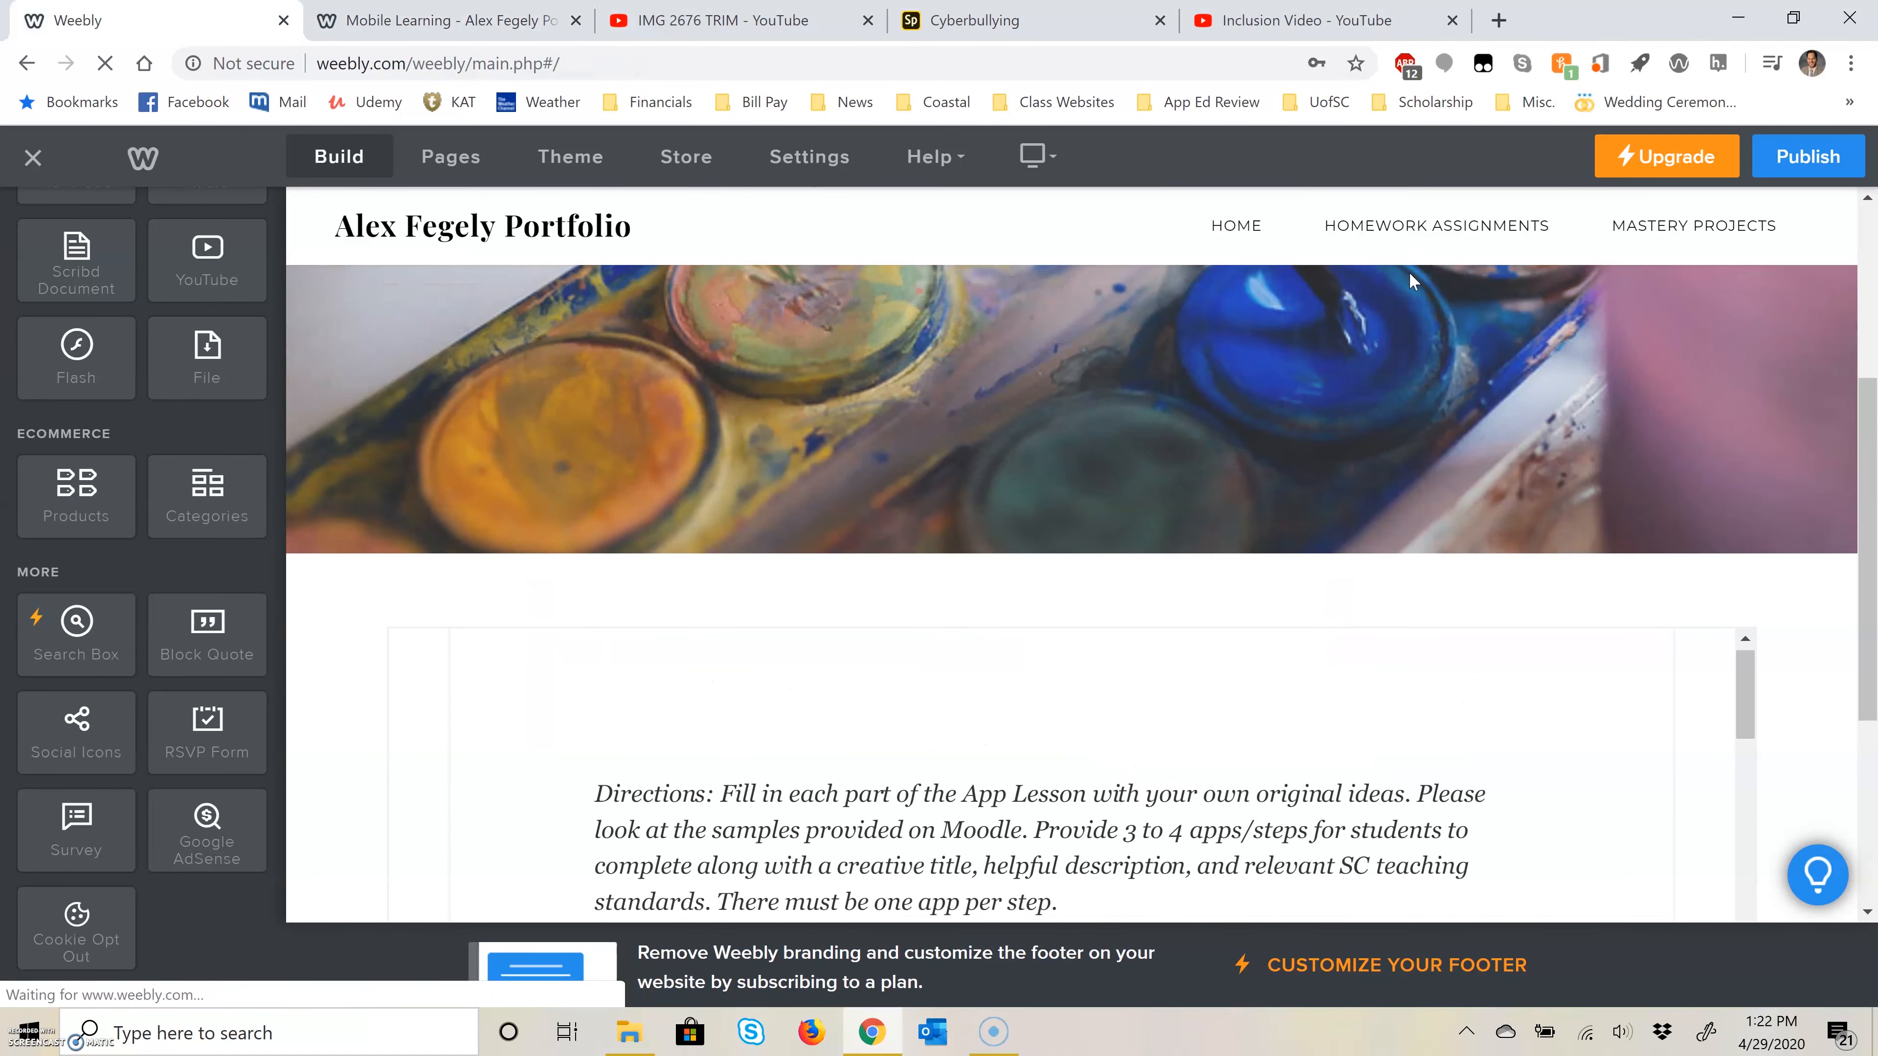
pyautogui.moveTo(1416, 230)
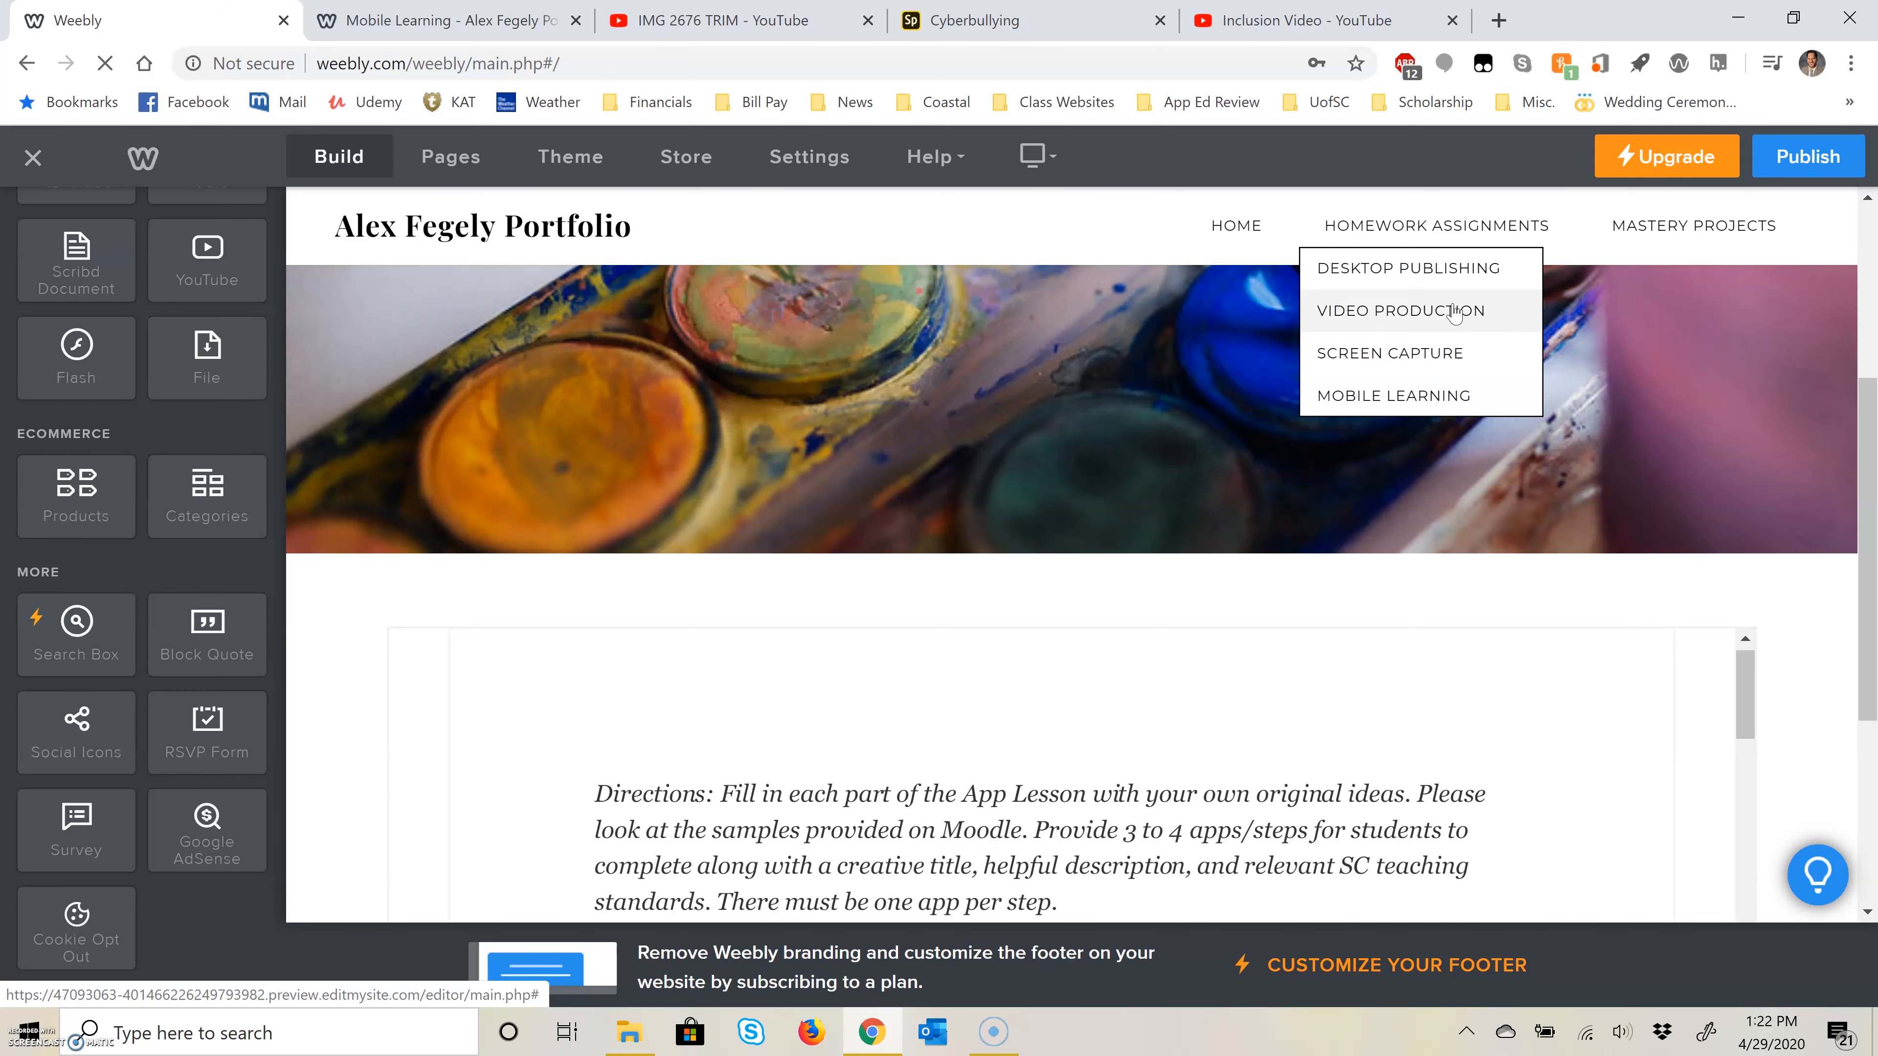
pyautogui.moveTo(1694, 225)
pyautogui.click(1690, 274)
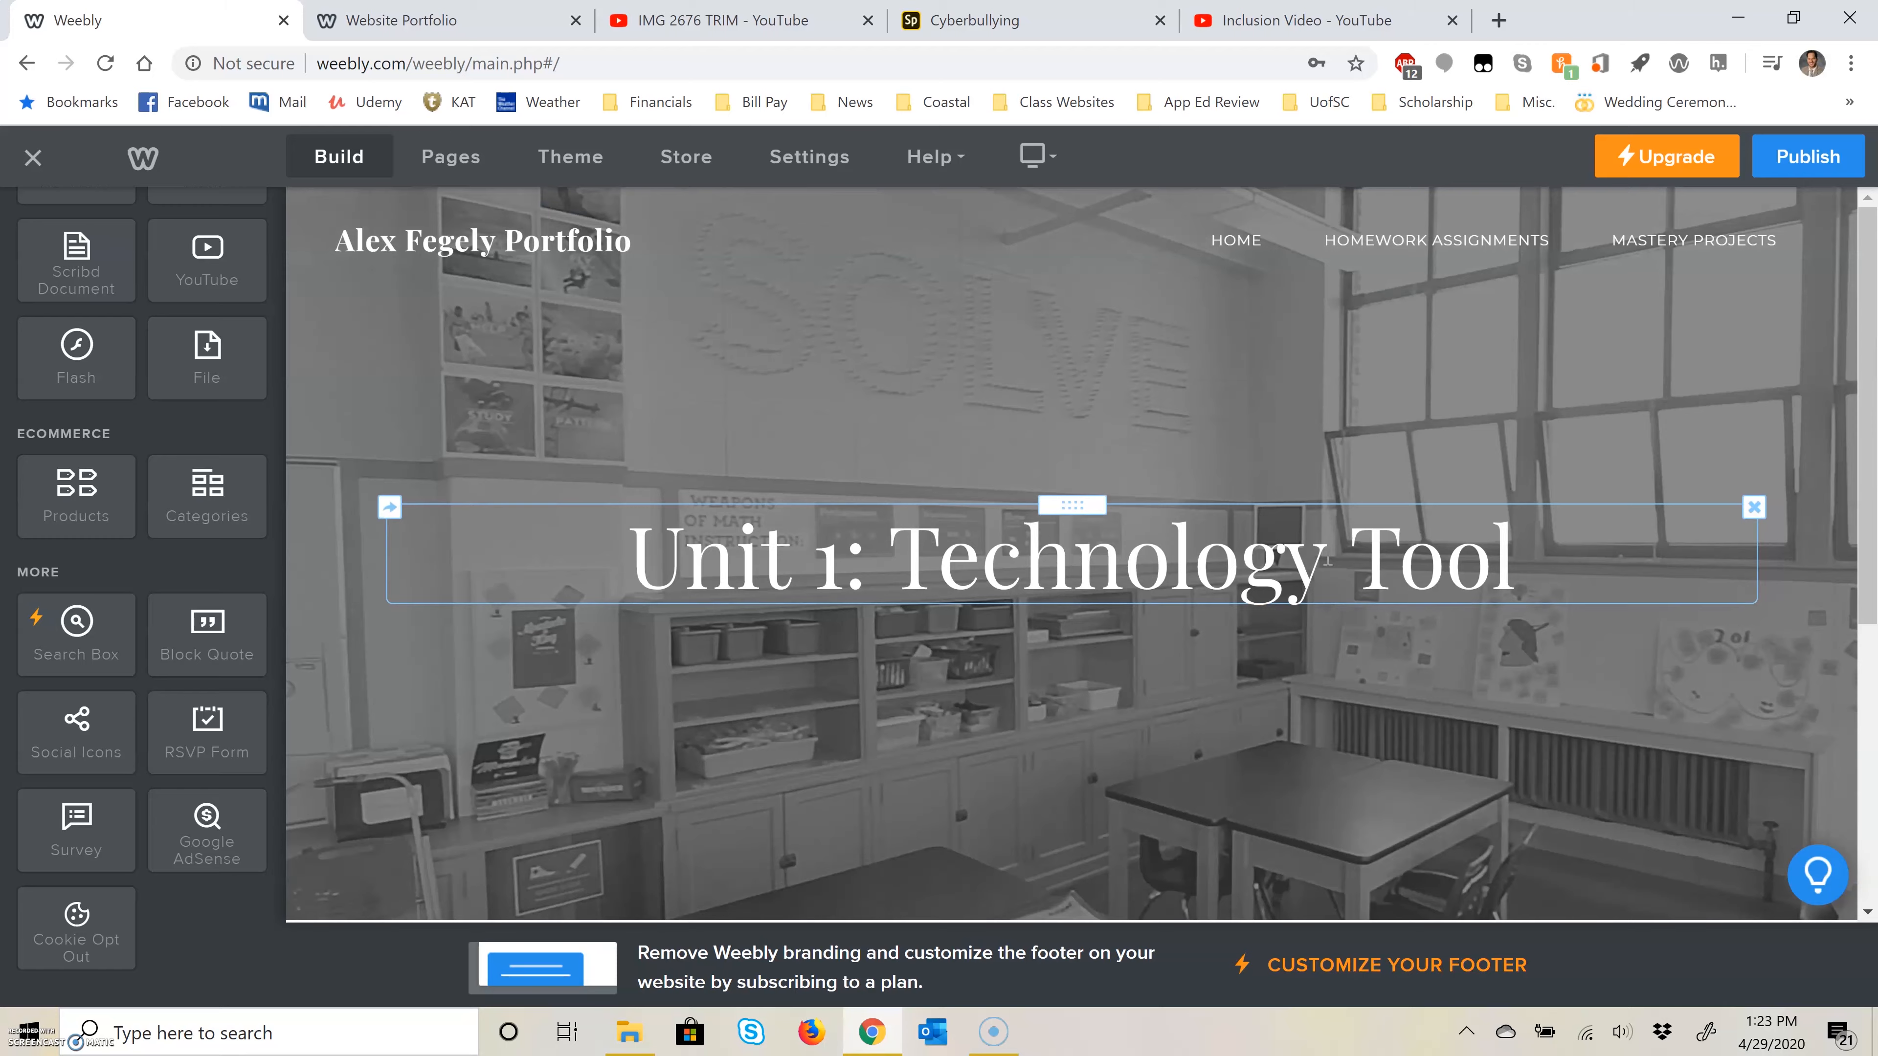
# Step: Consult the Website Portfolio instructions for the Unit 1 mastery project and add a Scribd Document element to the Unit 1: Technology Tool page
pyautogui.scroll(-5, 1336, 582)
pyautogui.scroll(4, 1336, 582)
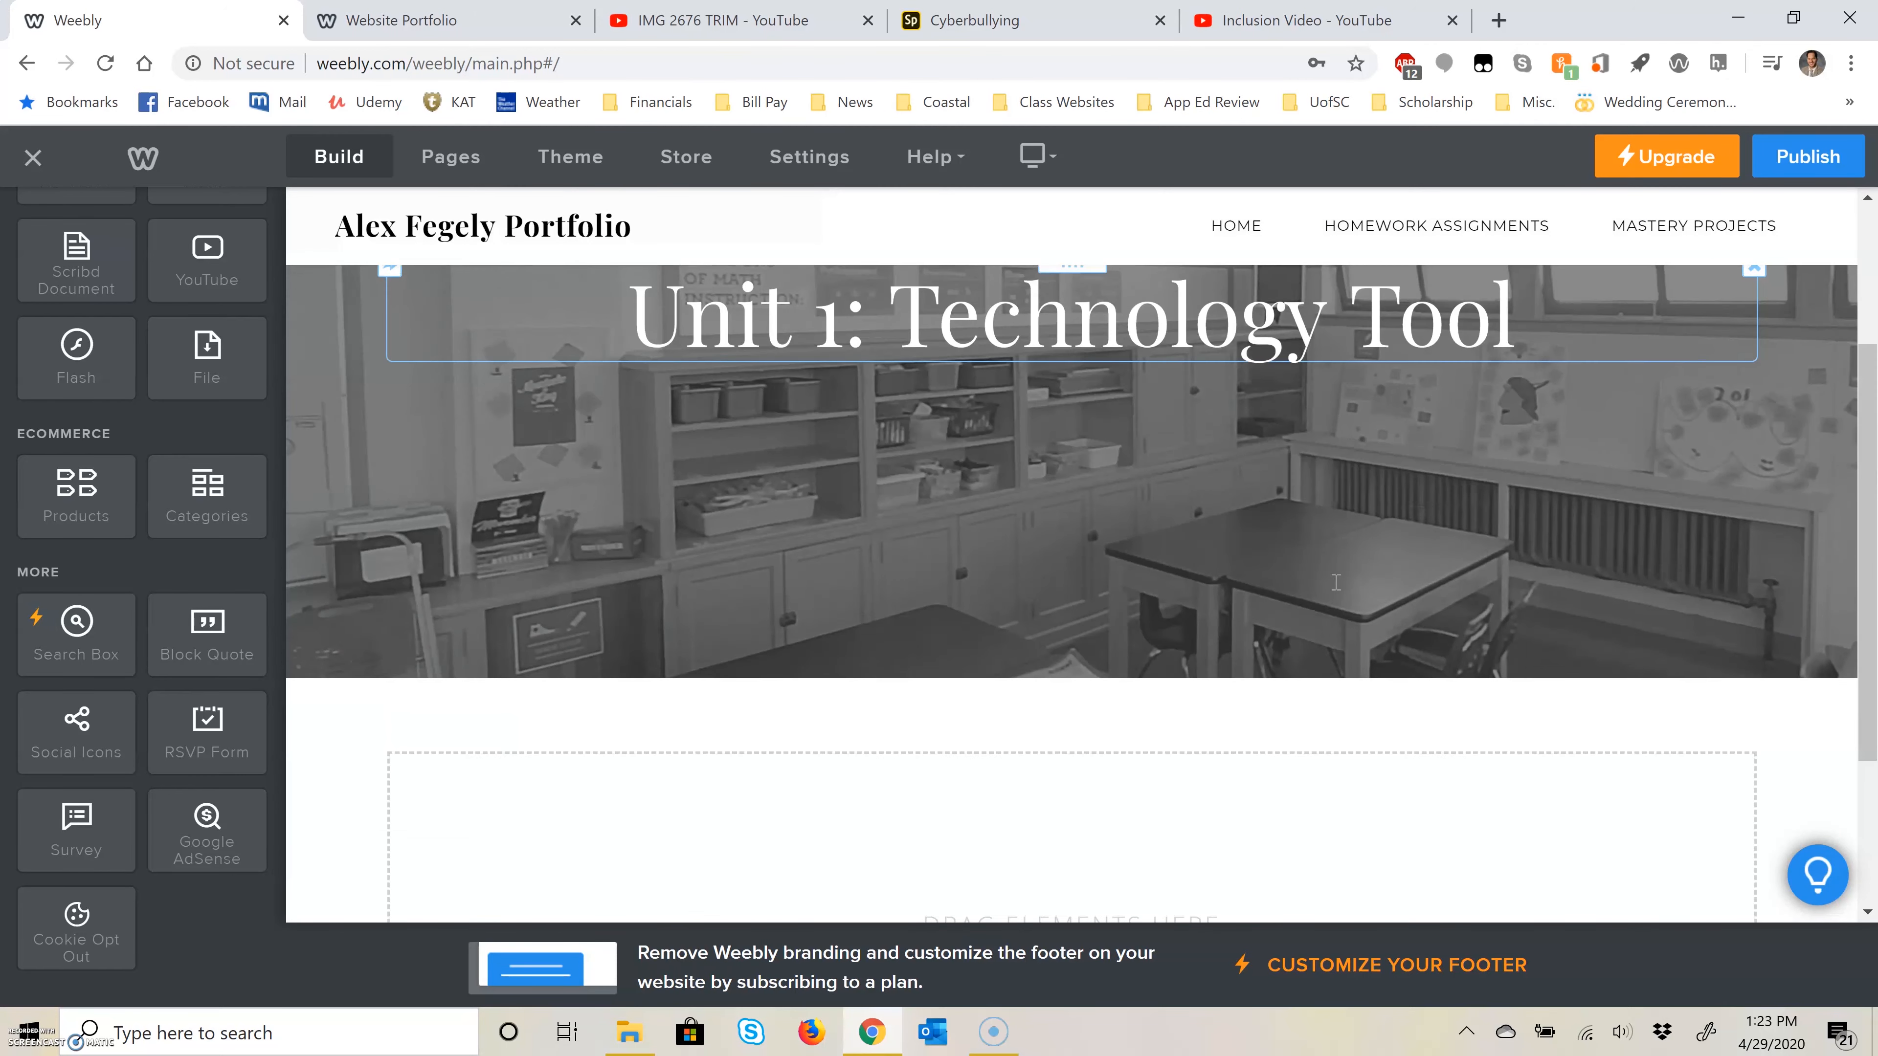
pyautogui.scroll(-2, 1336, 582)
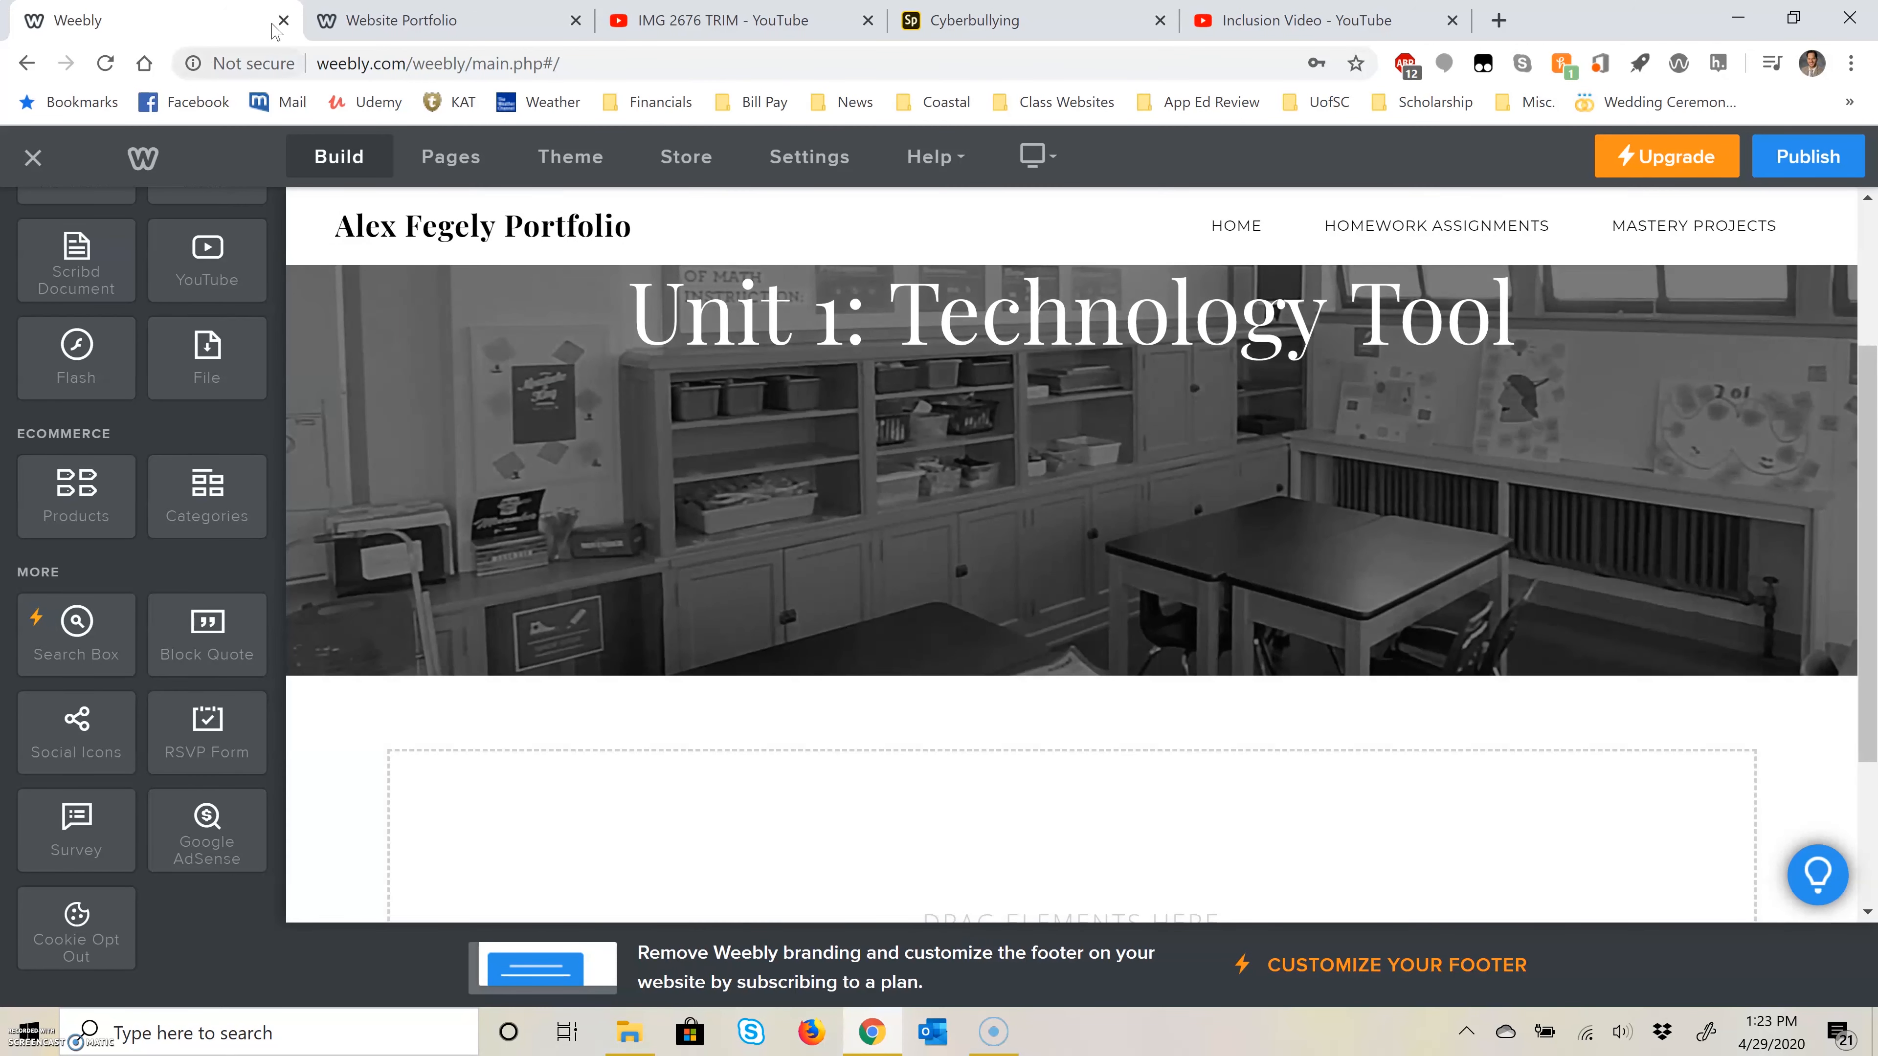
pyautogui.hotkey('ctrl', 'Tab')
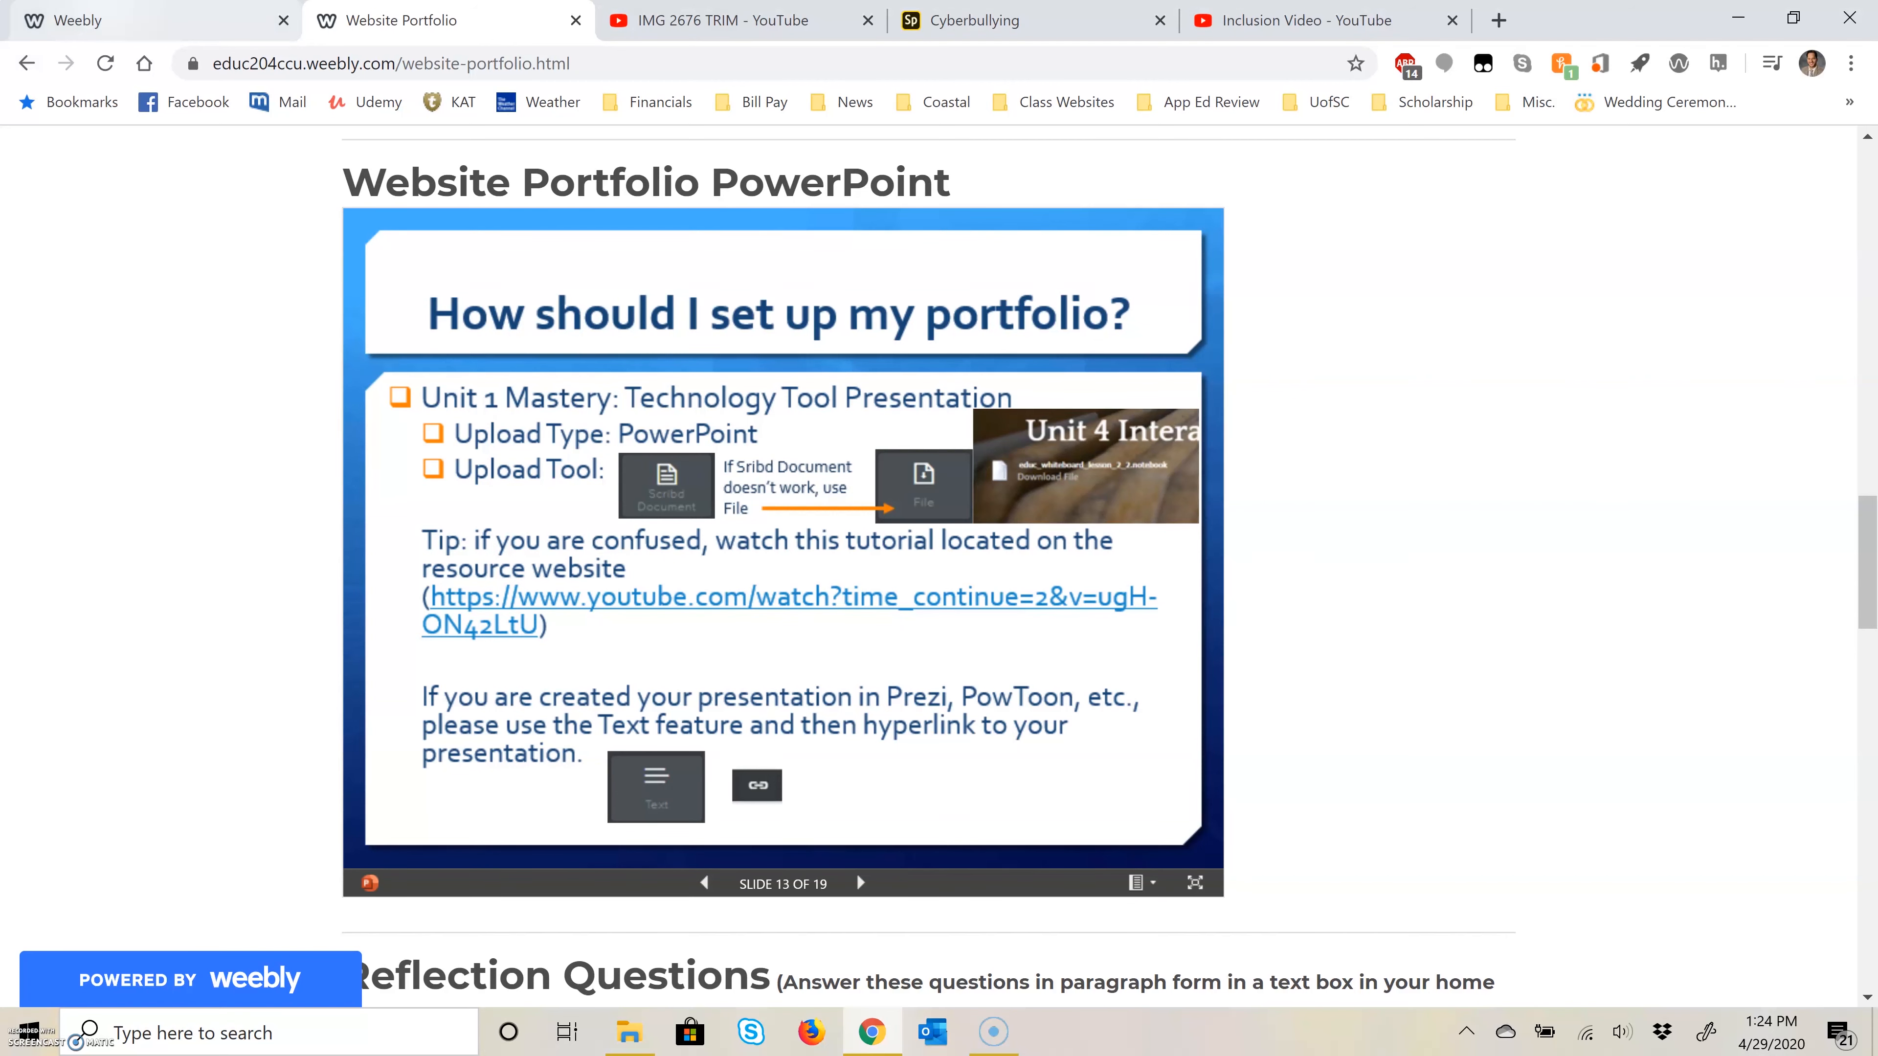
pyautogui.click(113, 20)
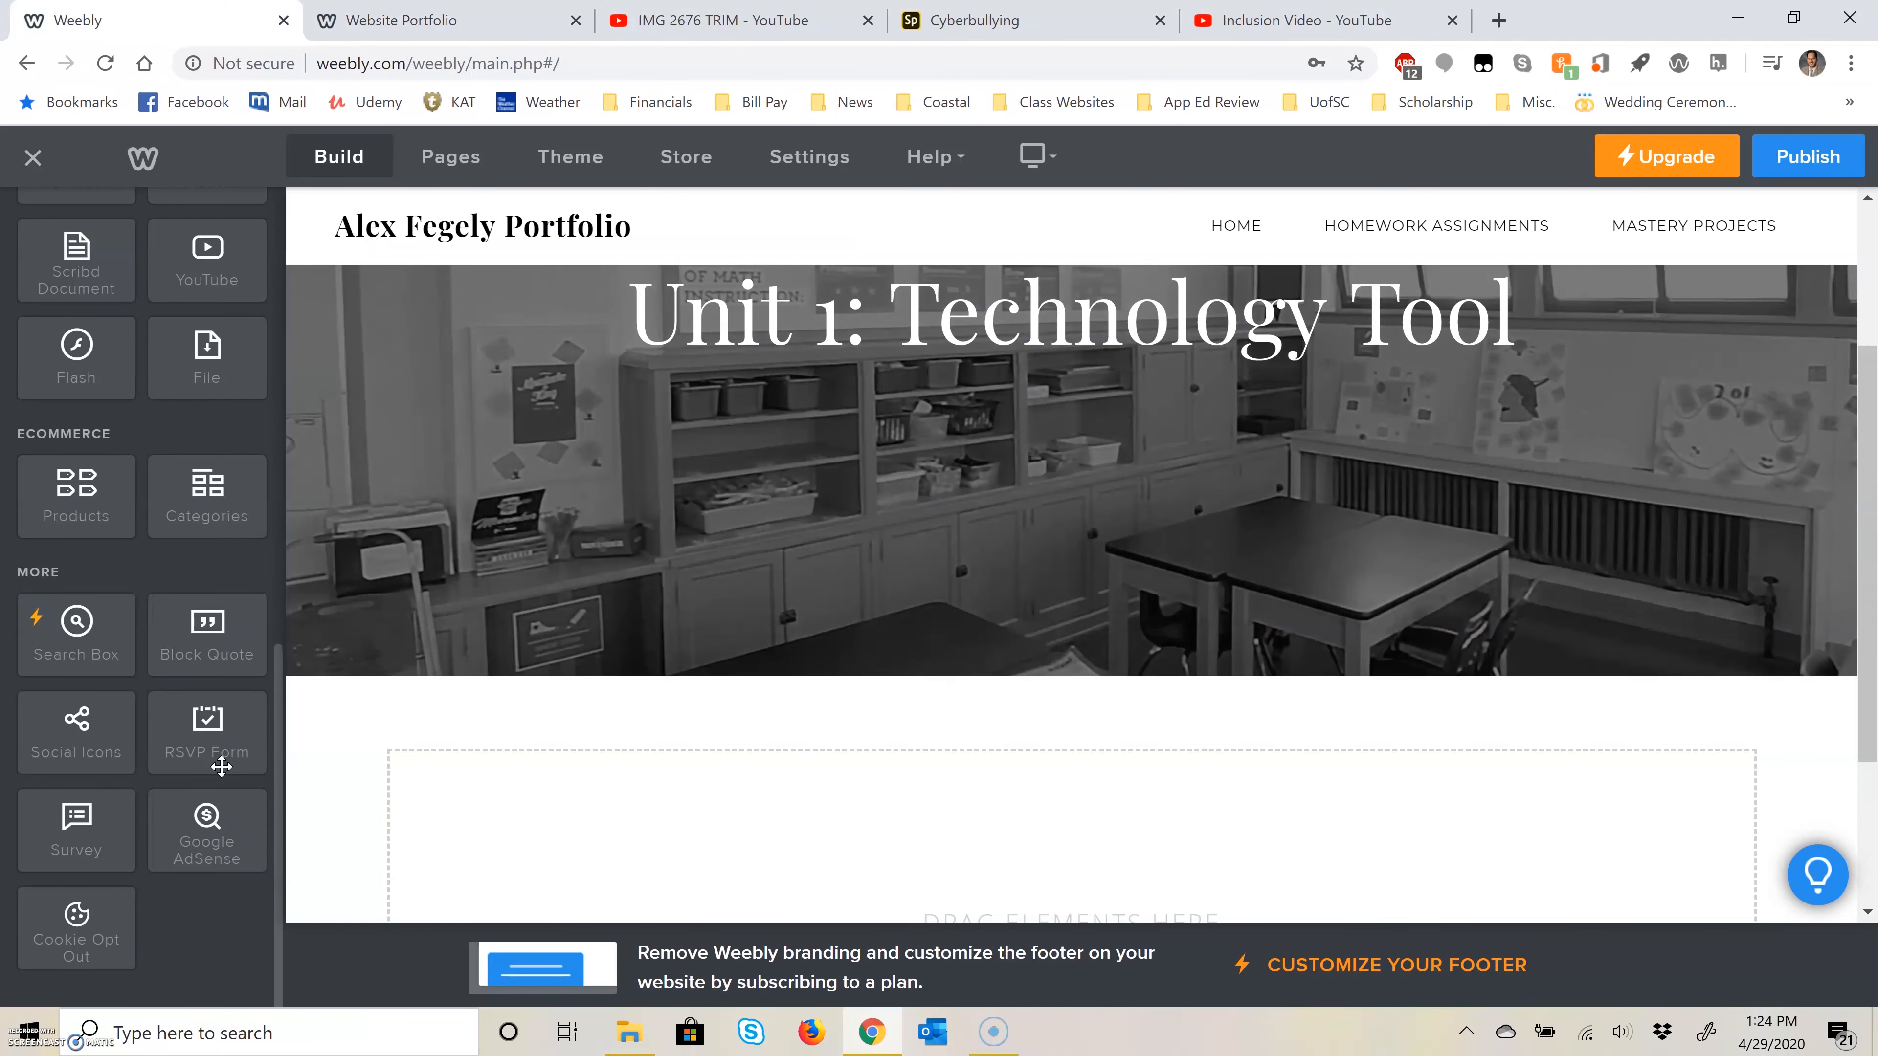
pyautogui.moveTo(73, 264); pyautogui.dragTo(776, 702)
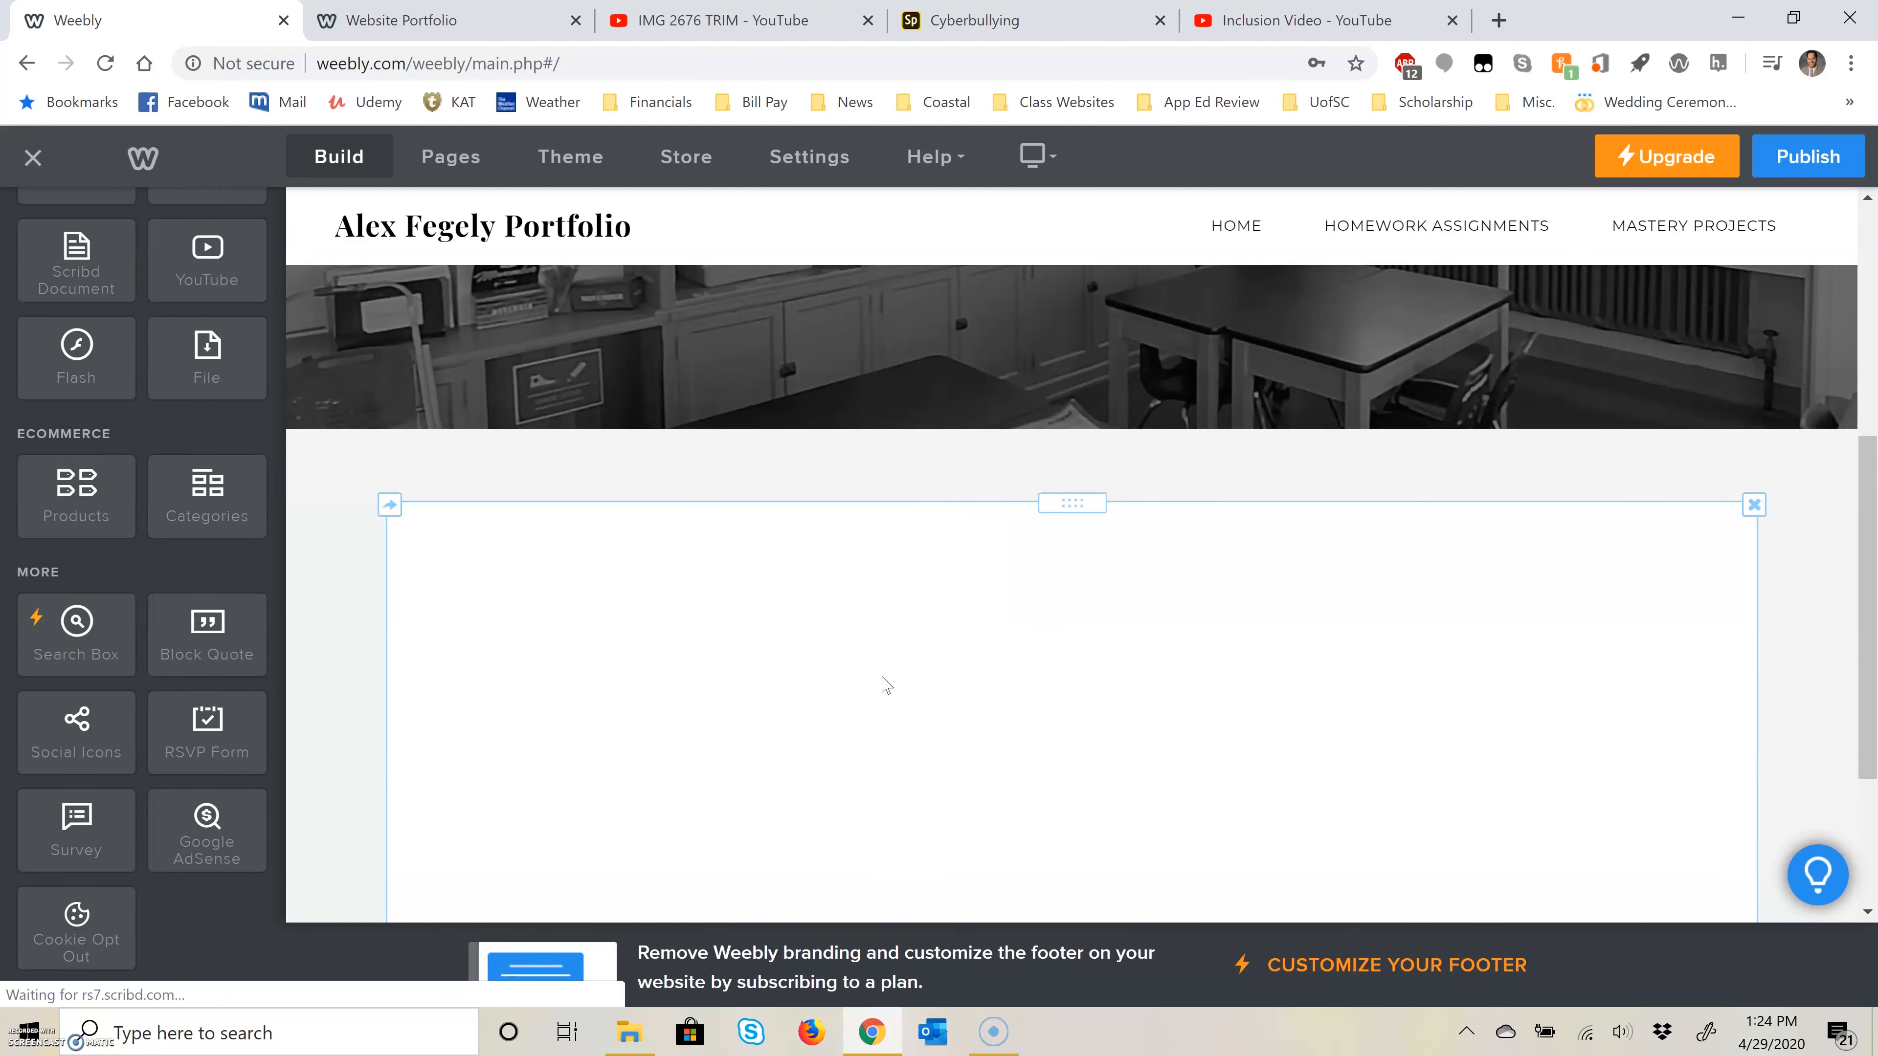
# Step: Upload unit_1_mastery_project from the Unit 1 folder of Web Portfolio Video Pieces into the Scribd Document element
pyautogui.click(970, 352)
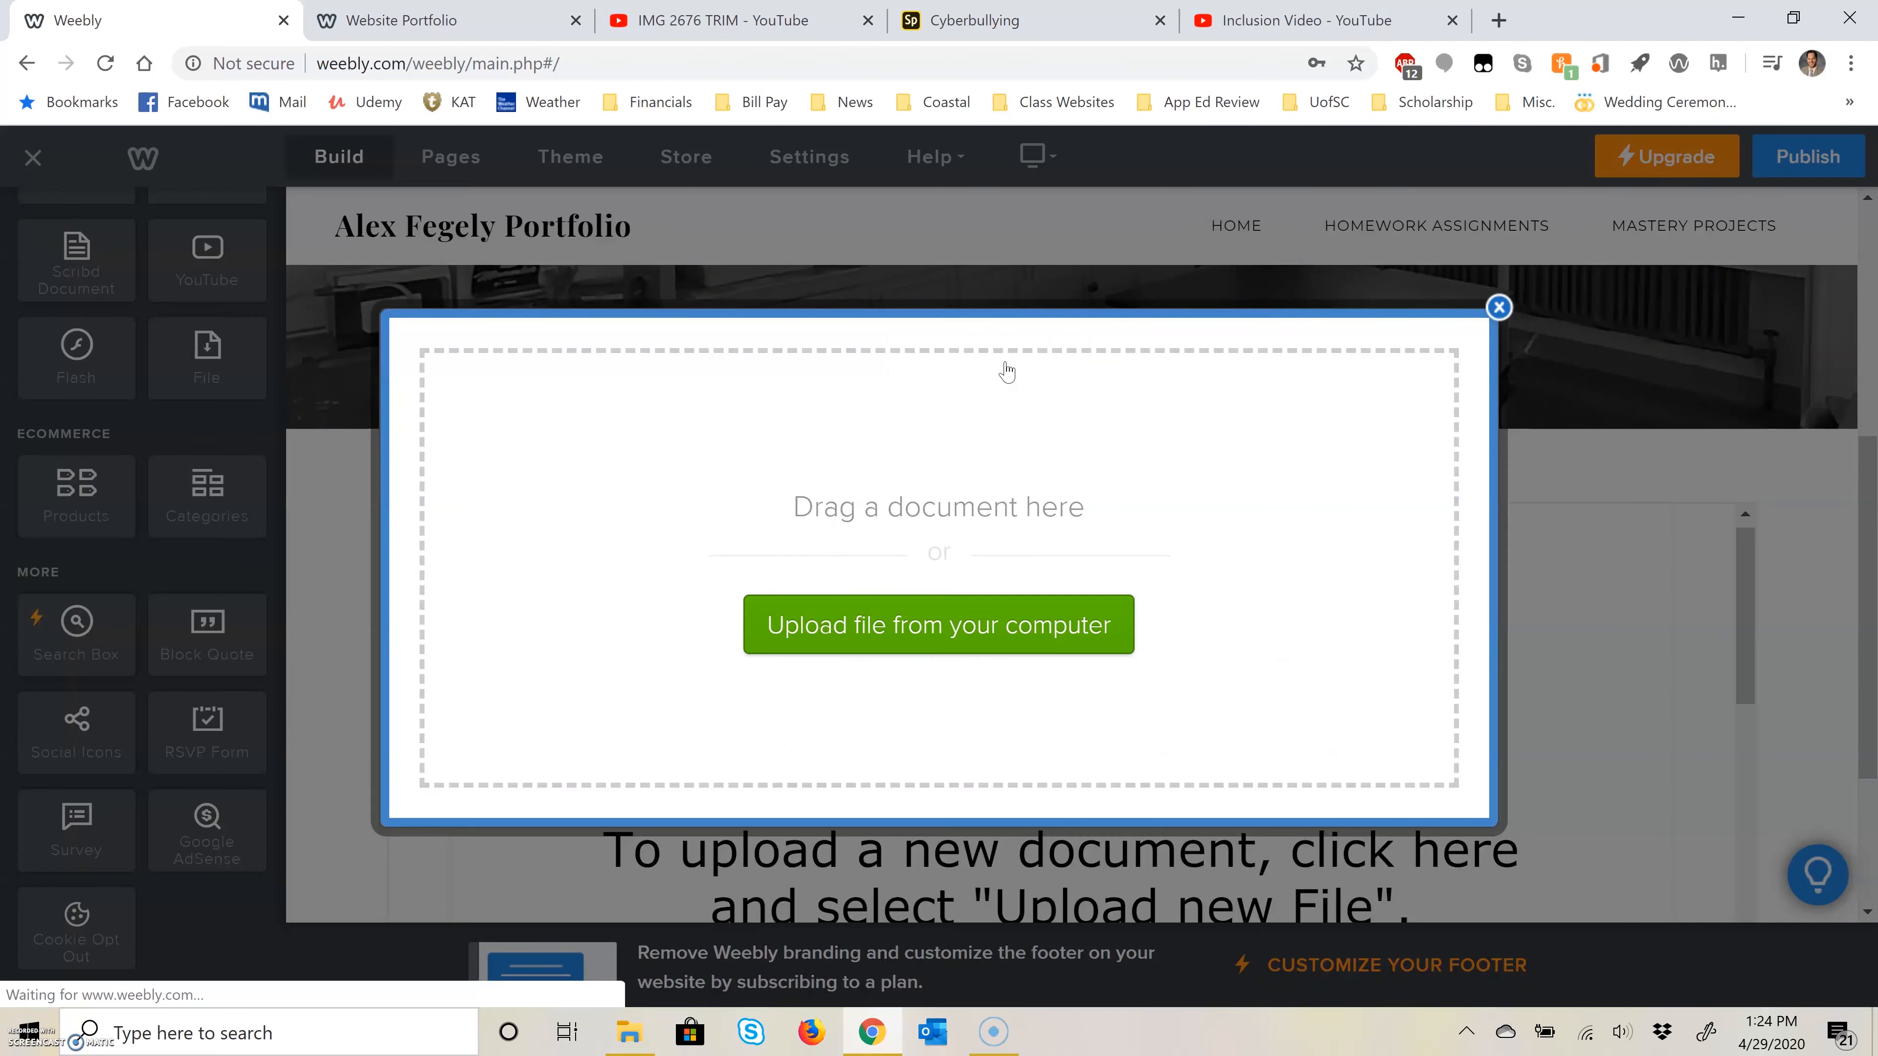
pyautogui.click(902, 622)
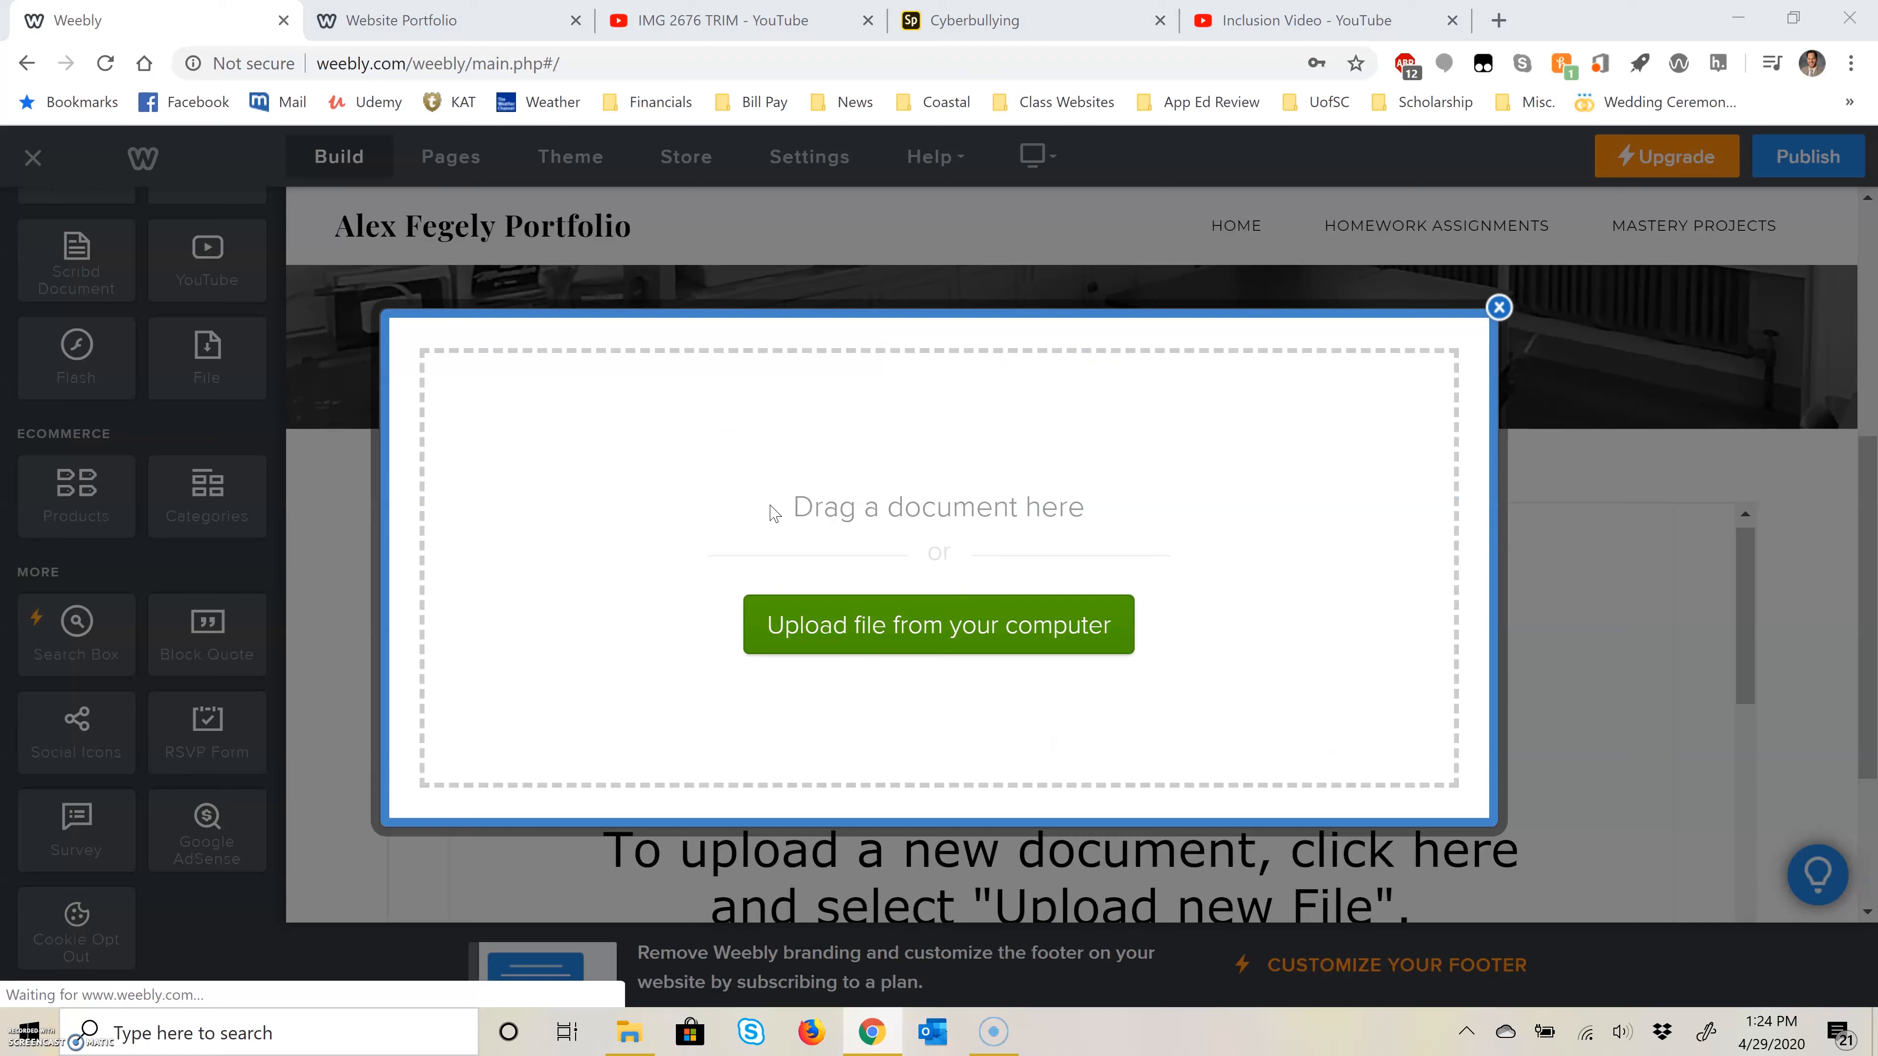
pyautogui.click(412, 56)
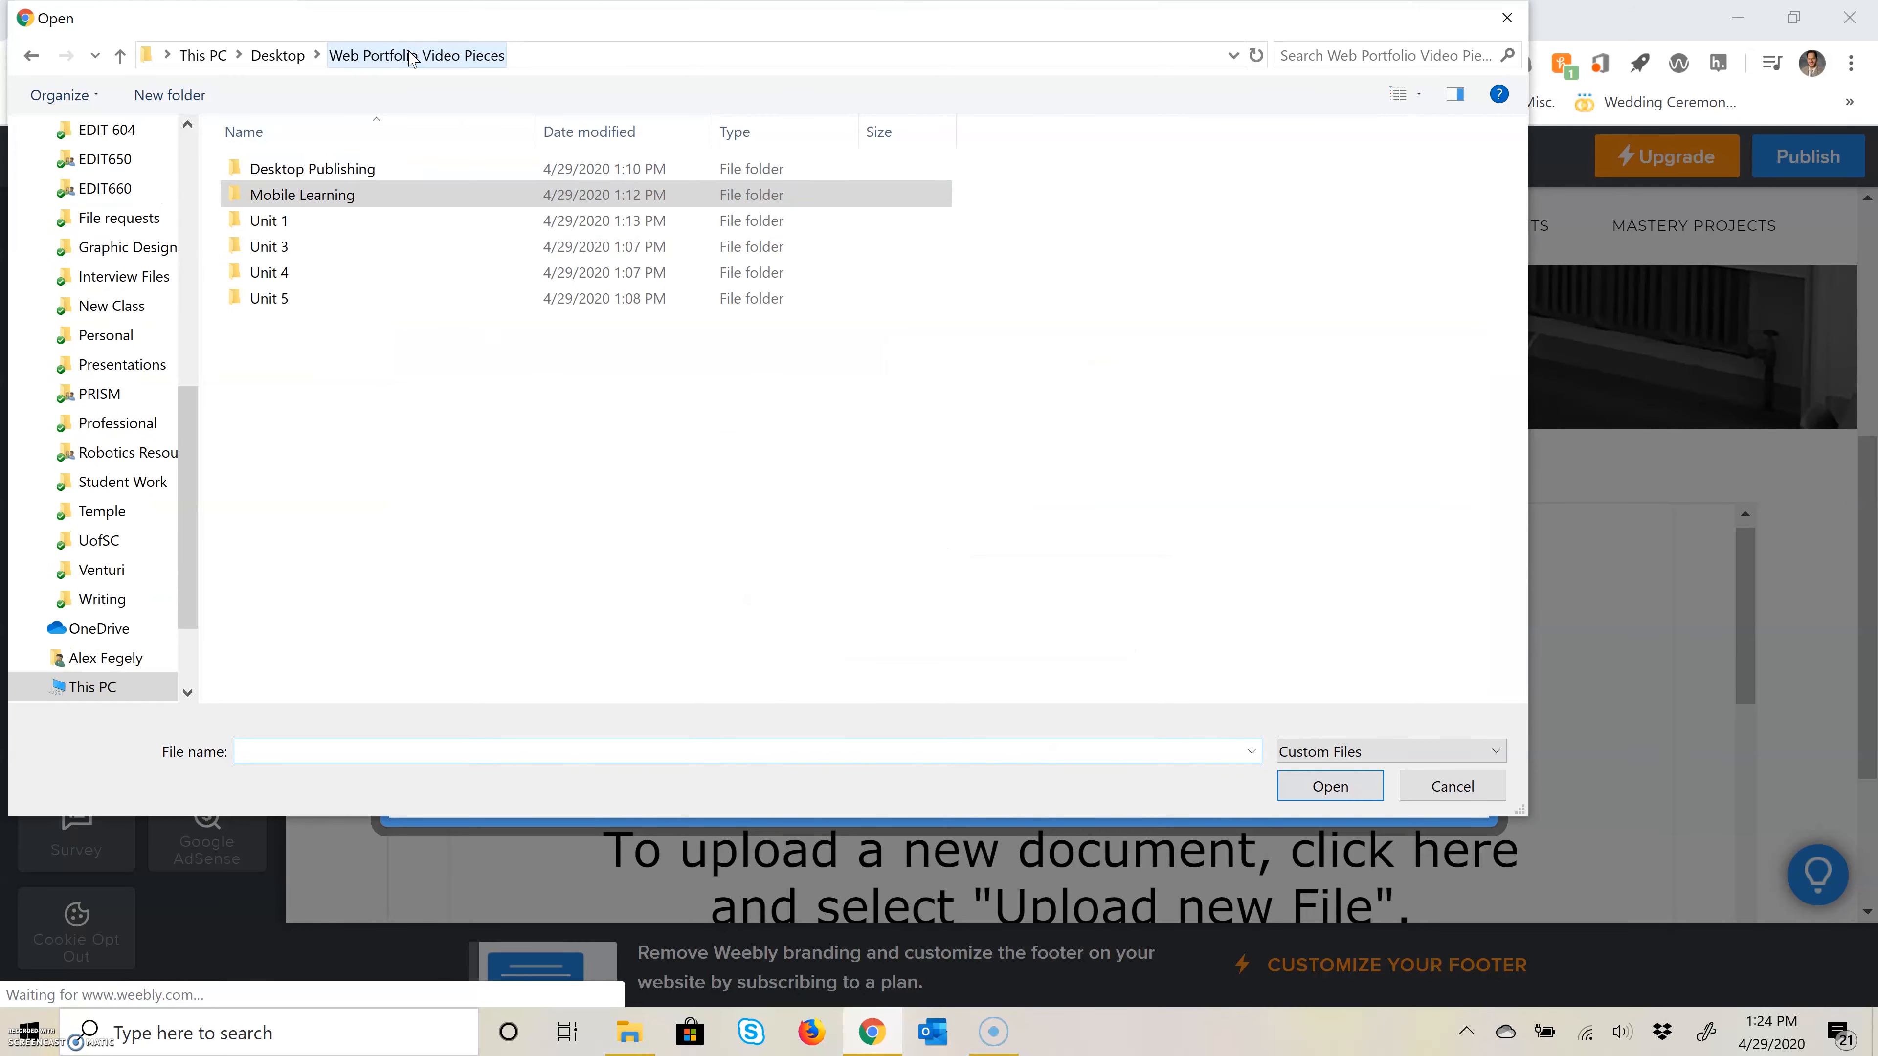
pyautogui.doubleClick(281, 221)
pyautogui.click(367, 172)
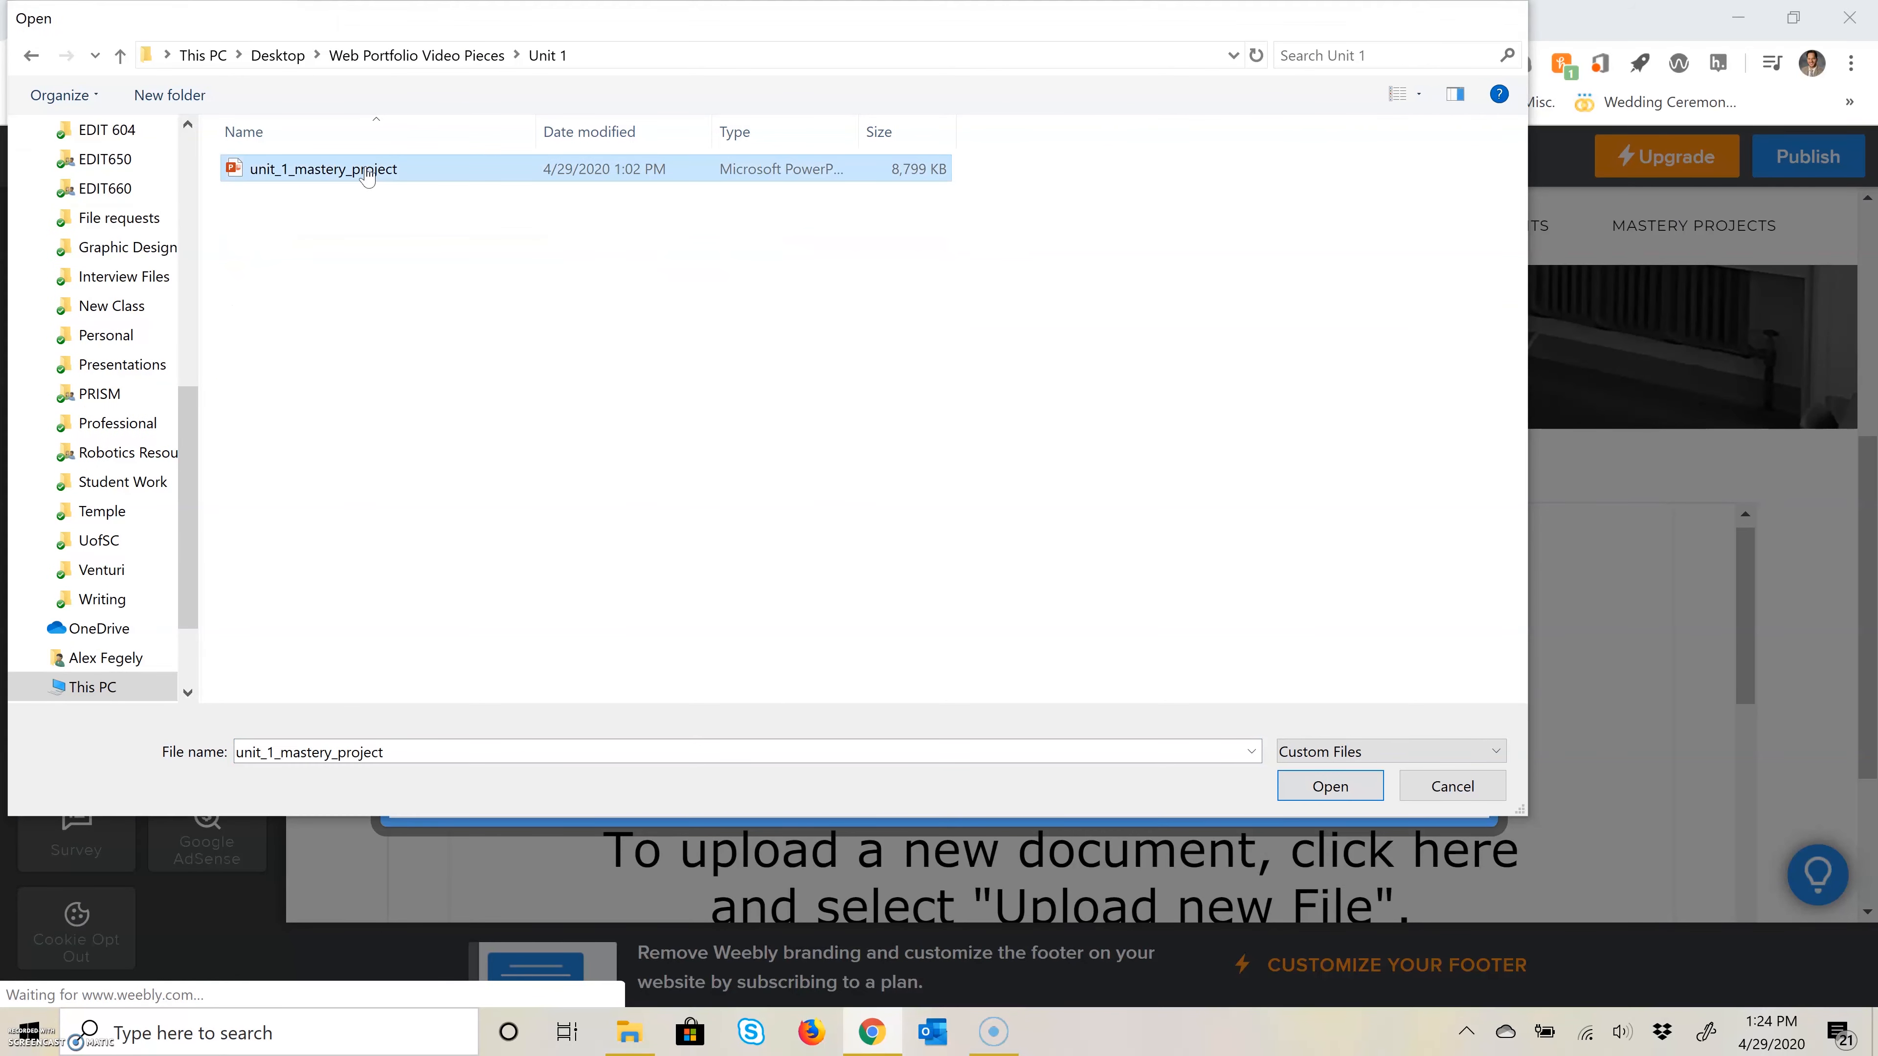
pyautogui.doubleClick(368, 172)
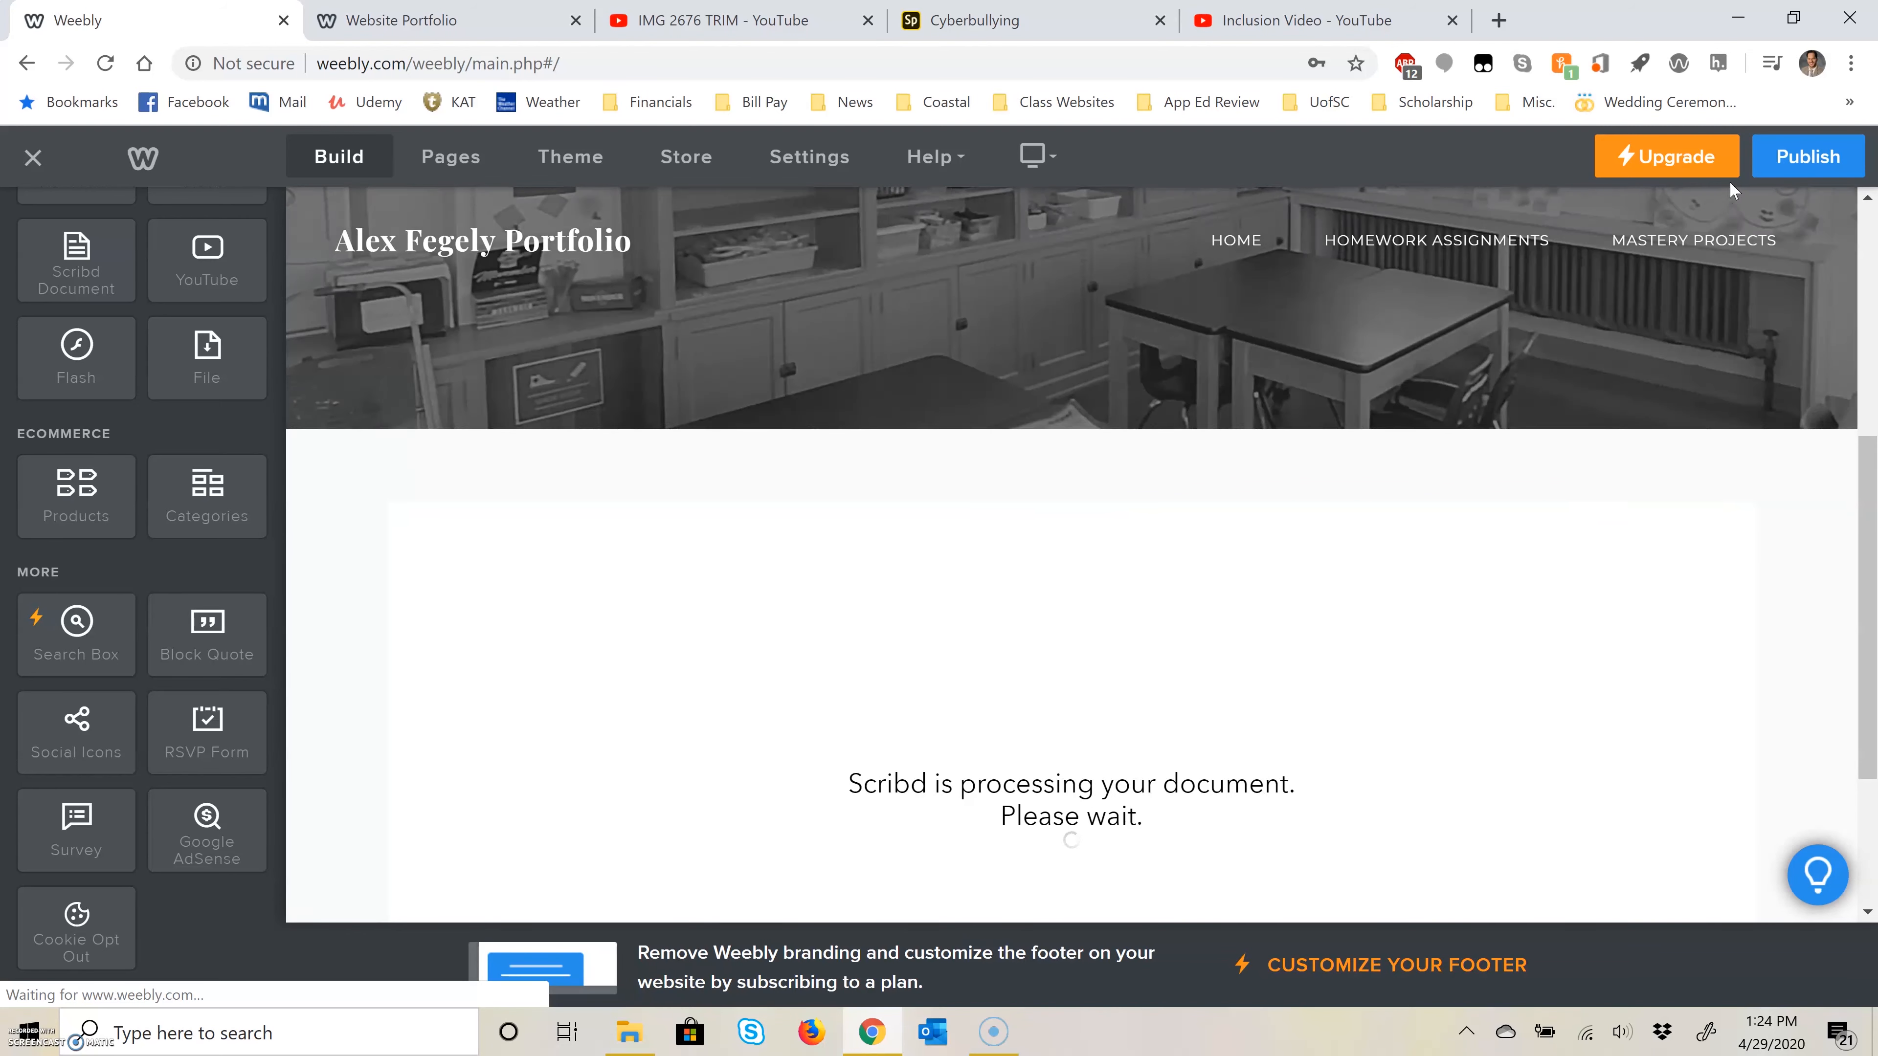
# Step: Publish the site with the Unit 1 presentation, and open the Unit 2: Educational Video page for editing
pyautogui.click(1807, 156)
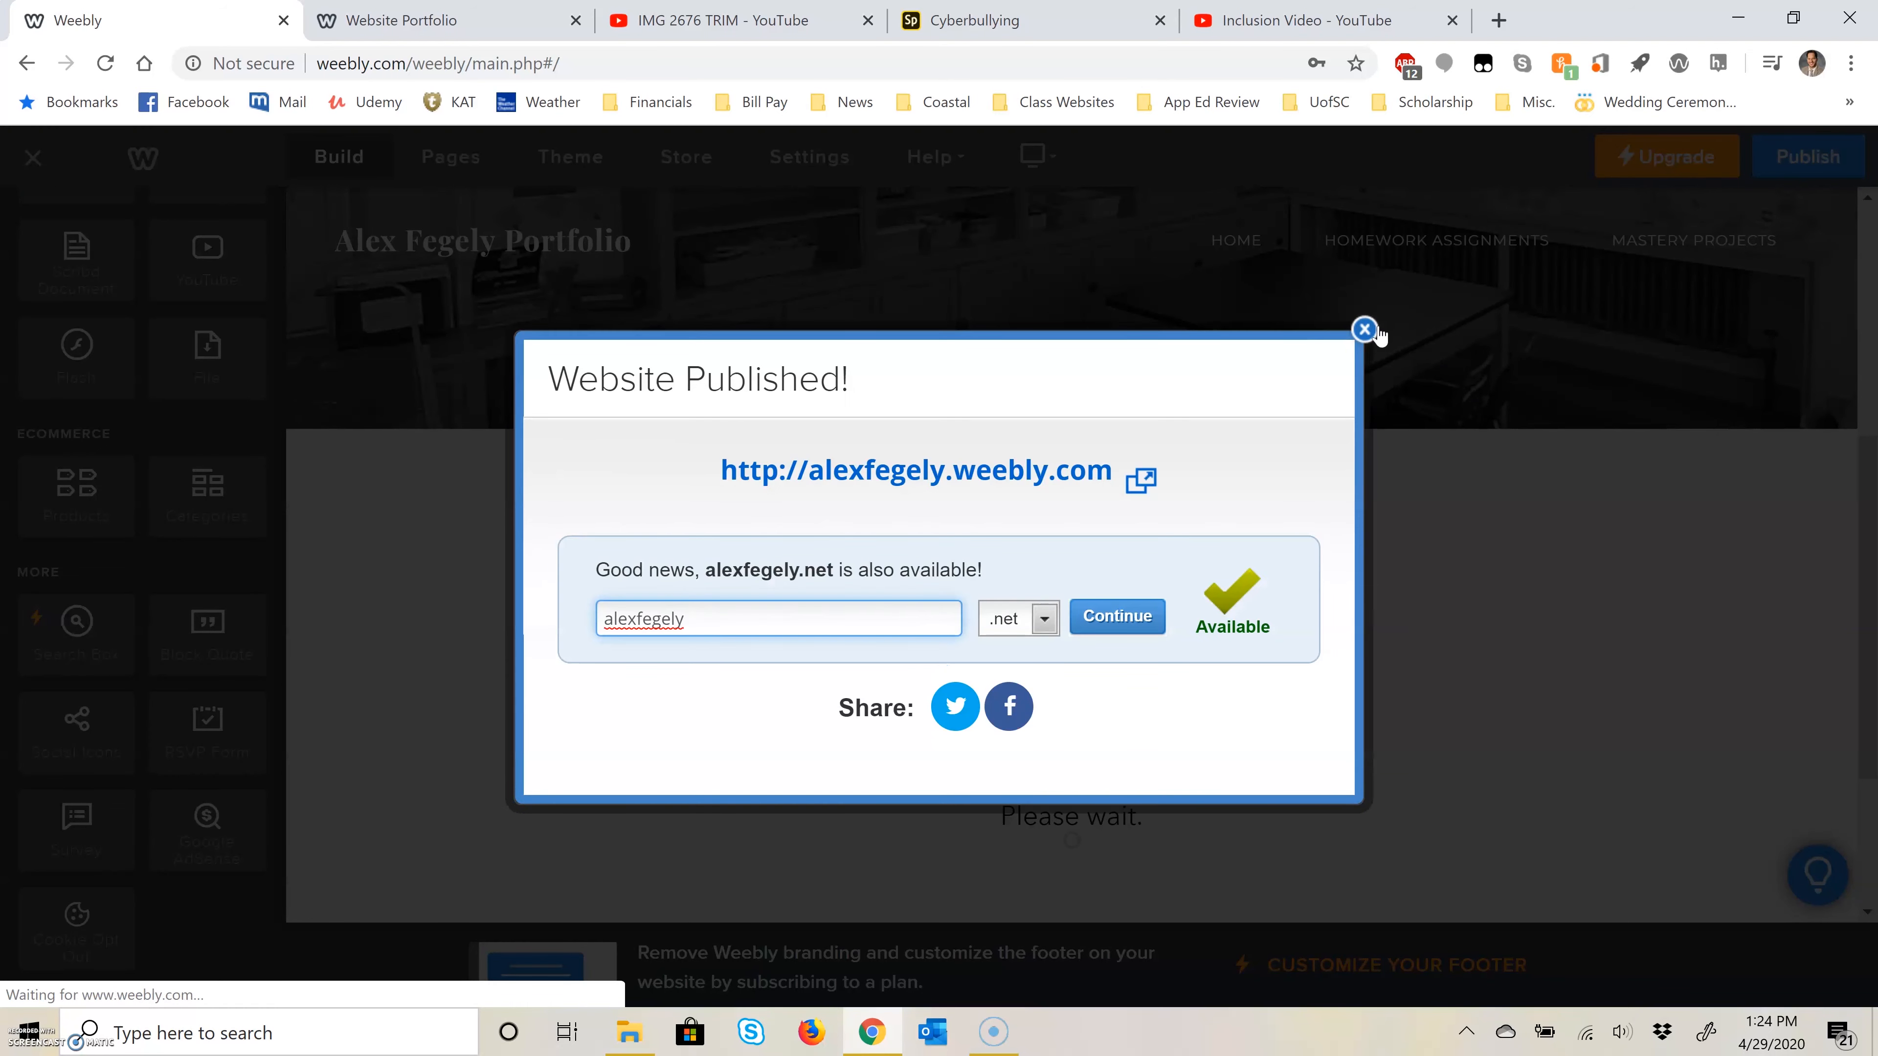
pyautogui.click(1364, 329)
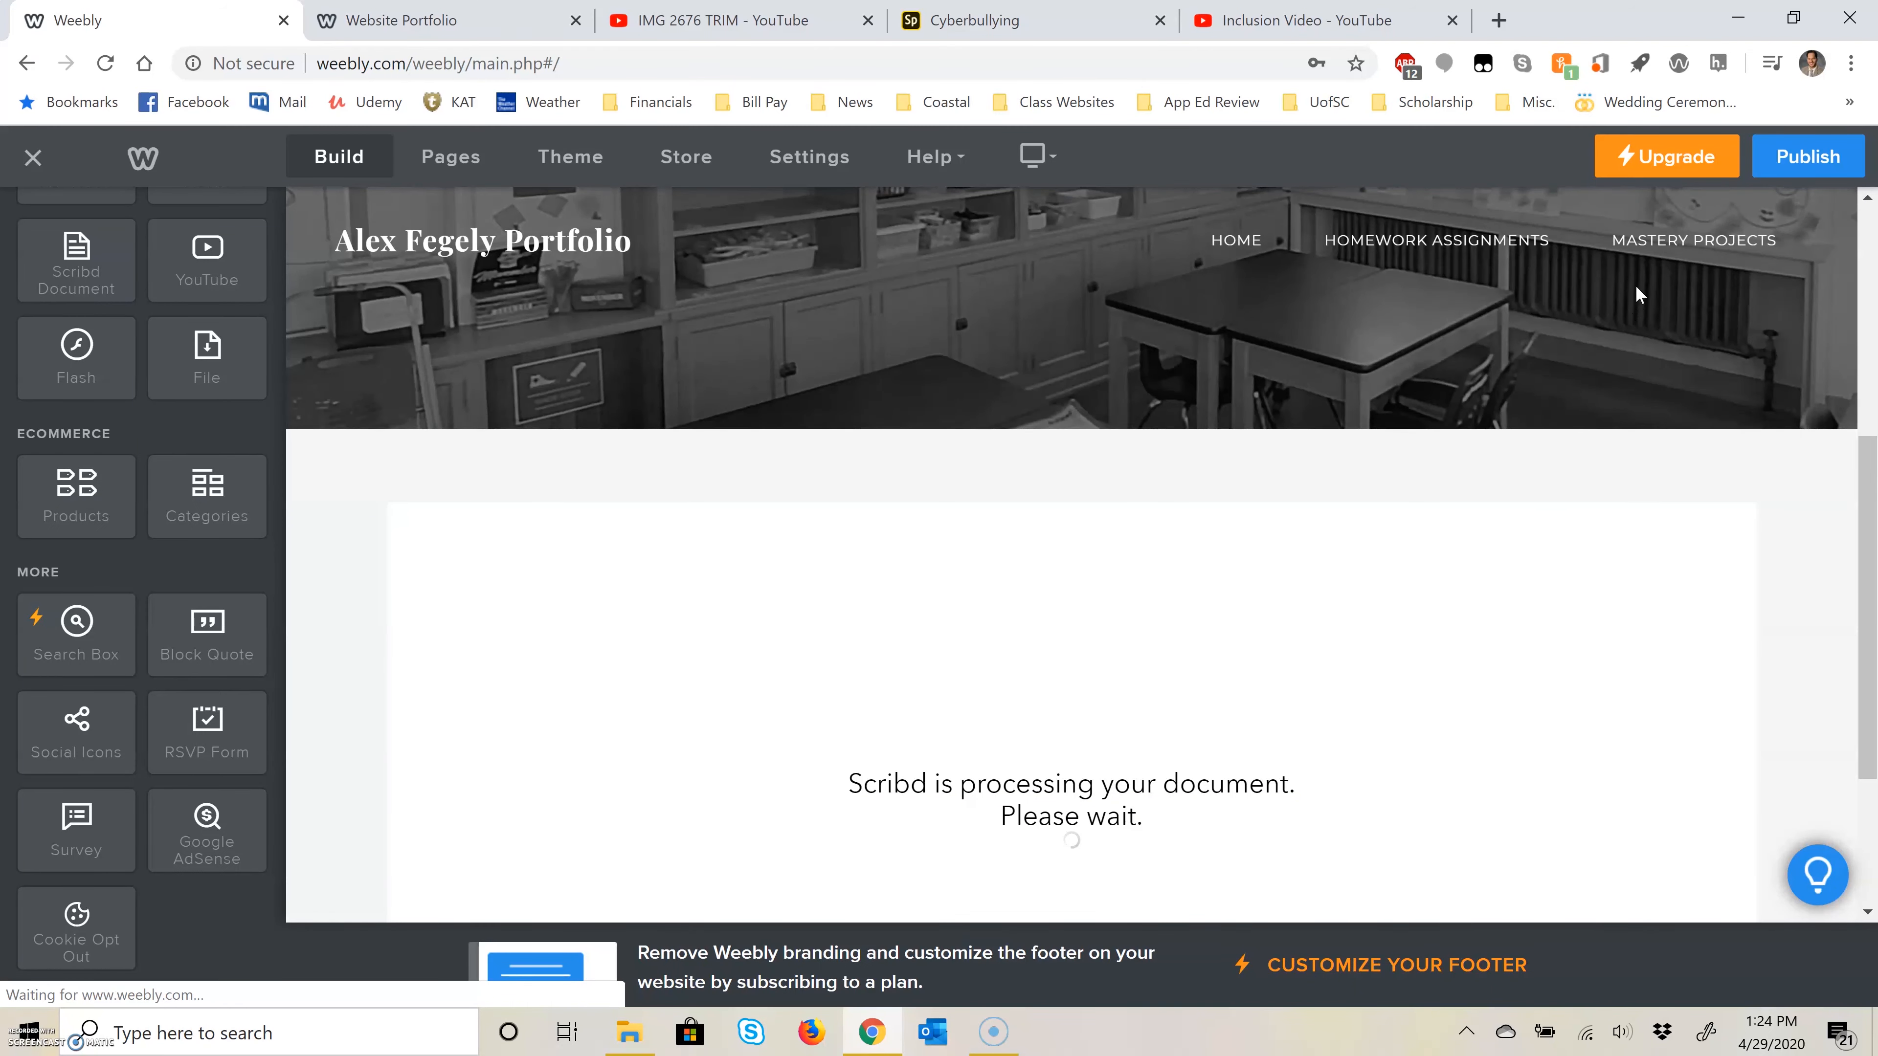
pyautogui.moveTo(1656, 243)
pyautogui.click(1685, 364)
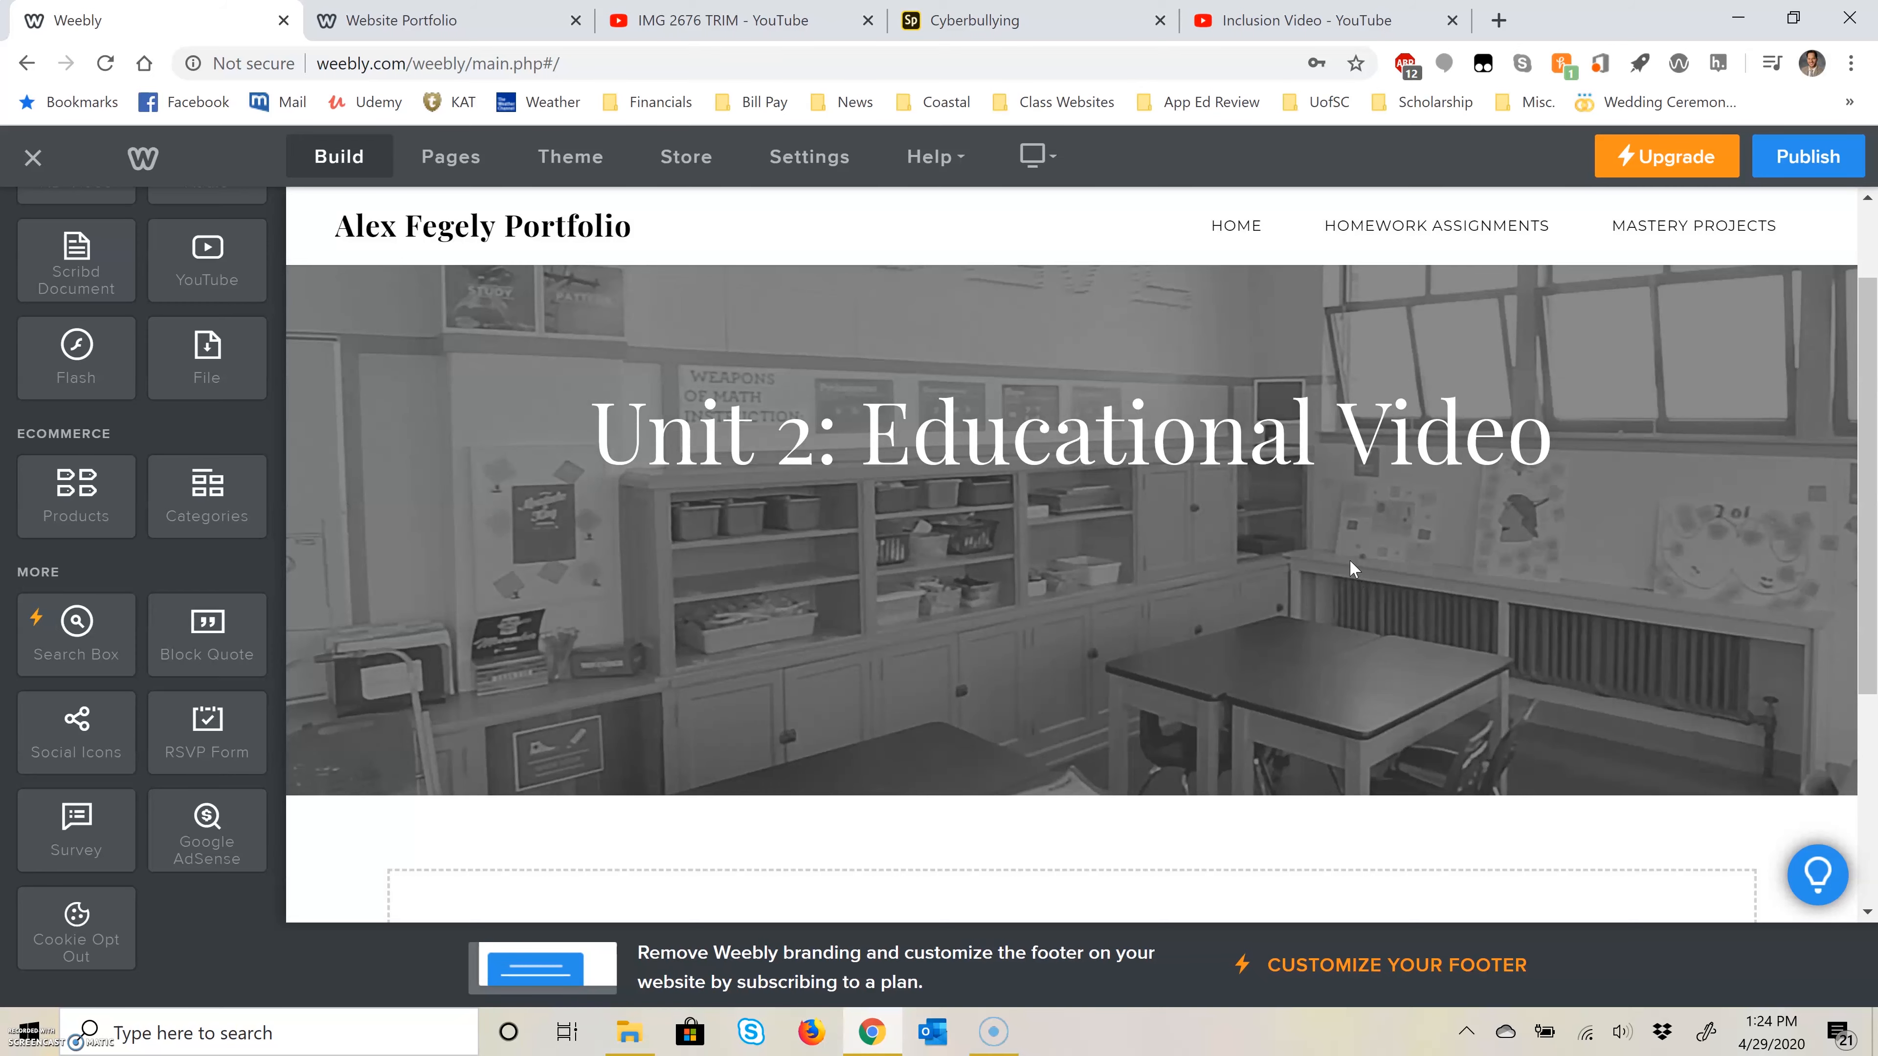
pyautogui.scroll(-2, 1351, 561)
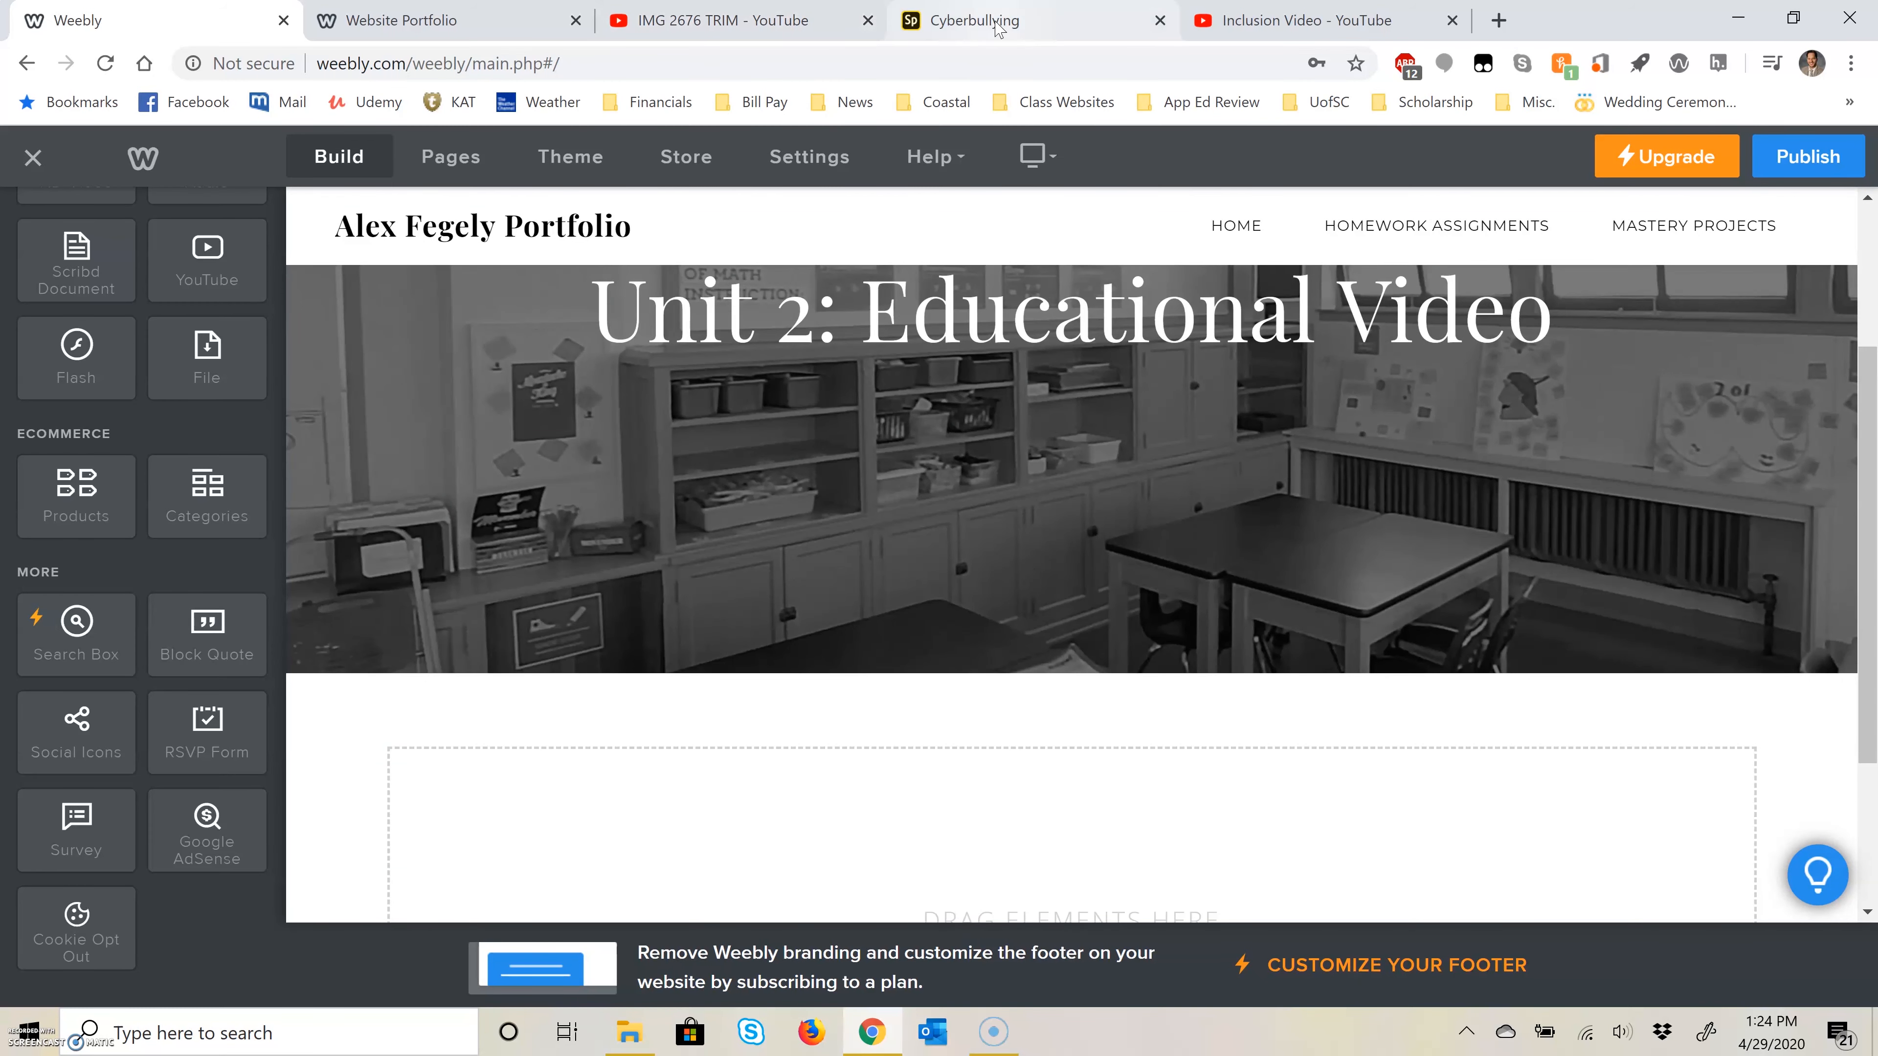
# Step: Switch to the Cyberbullying video on Adobe Spark and copy its embed code
pyautogui.click(998, 27)
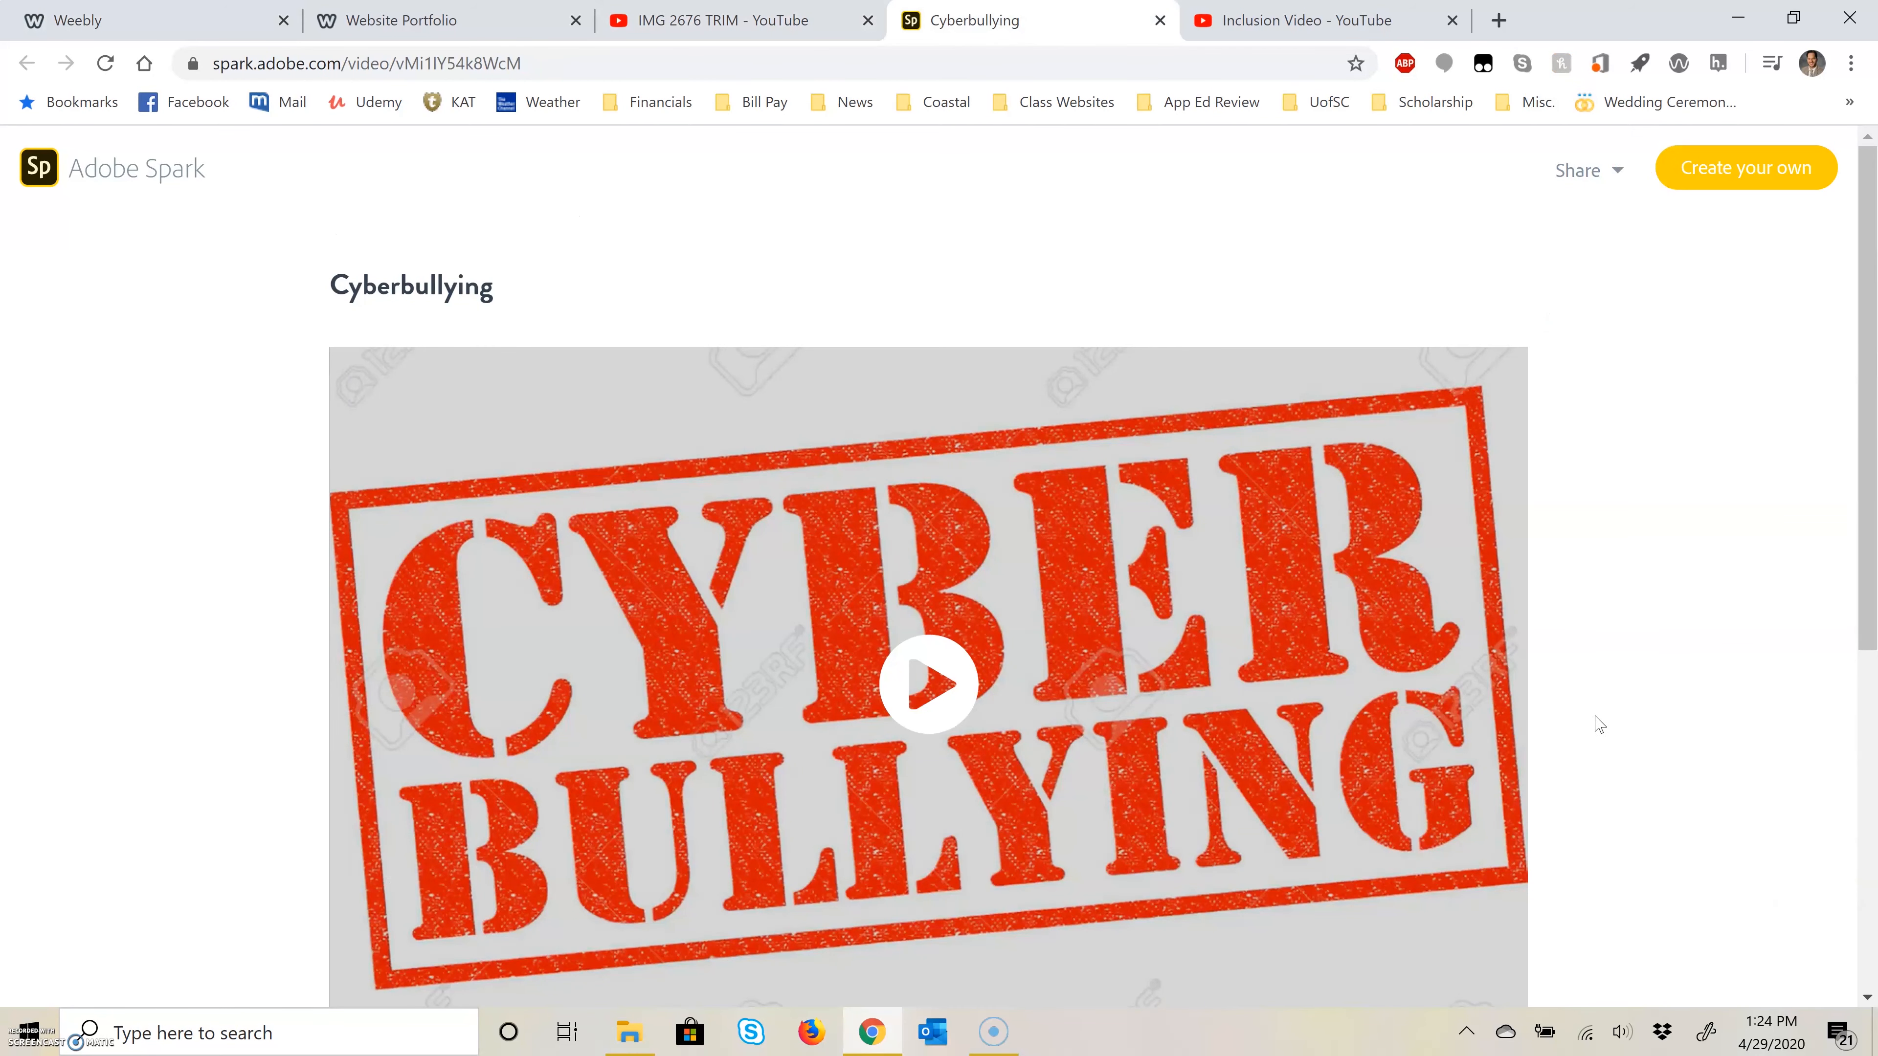
pyautogui.scroll(-4, 1605, 717)
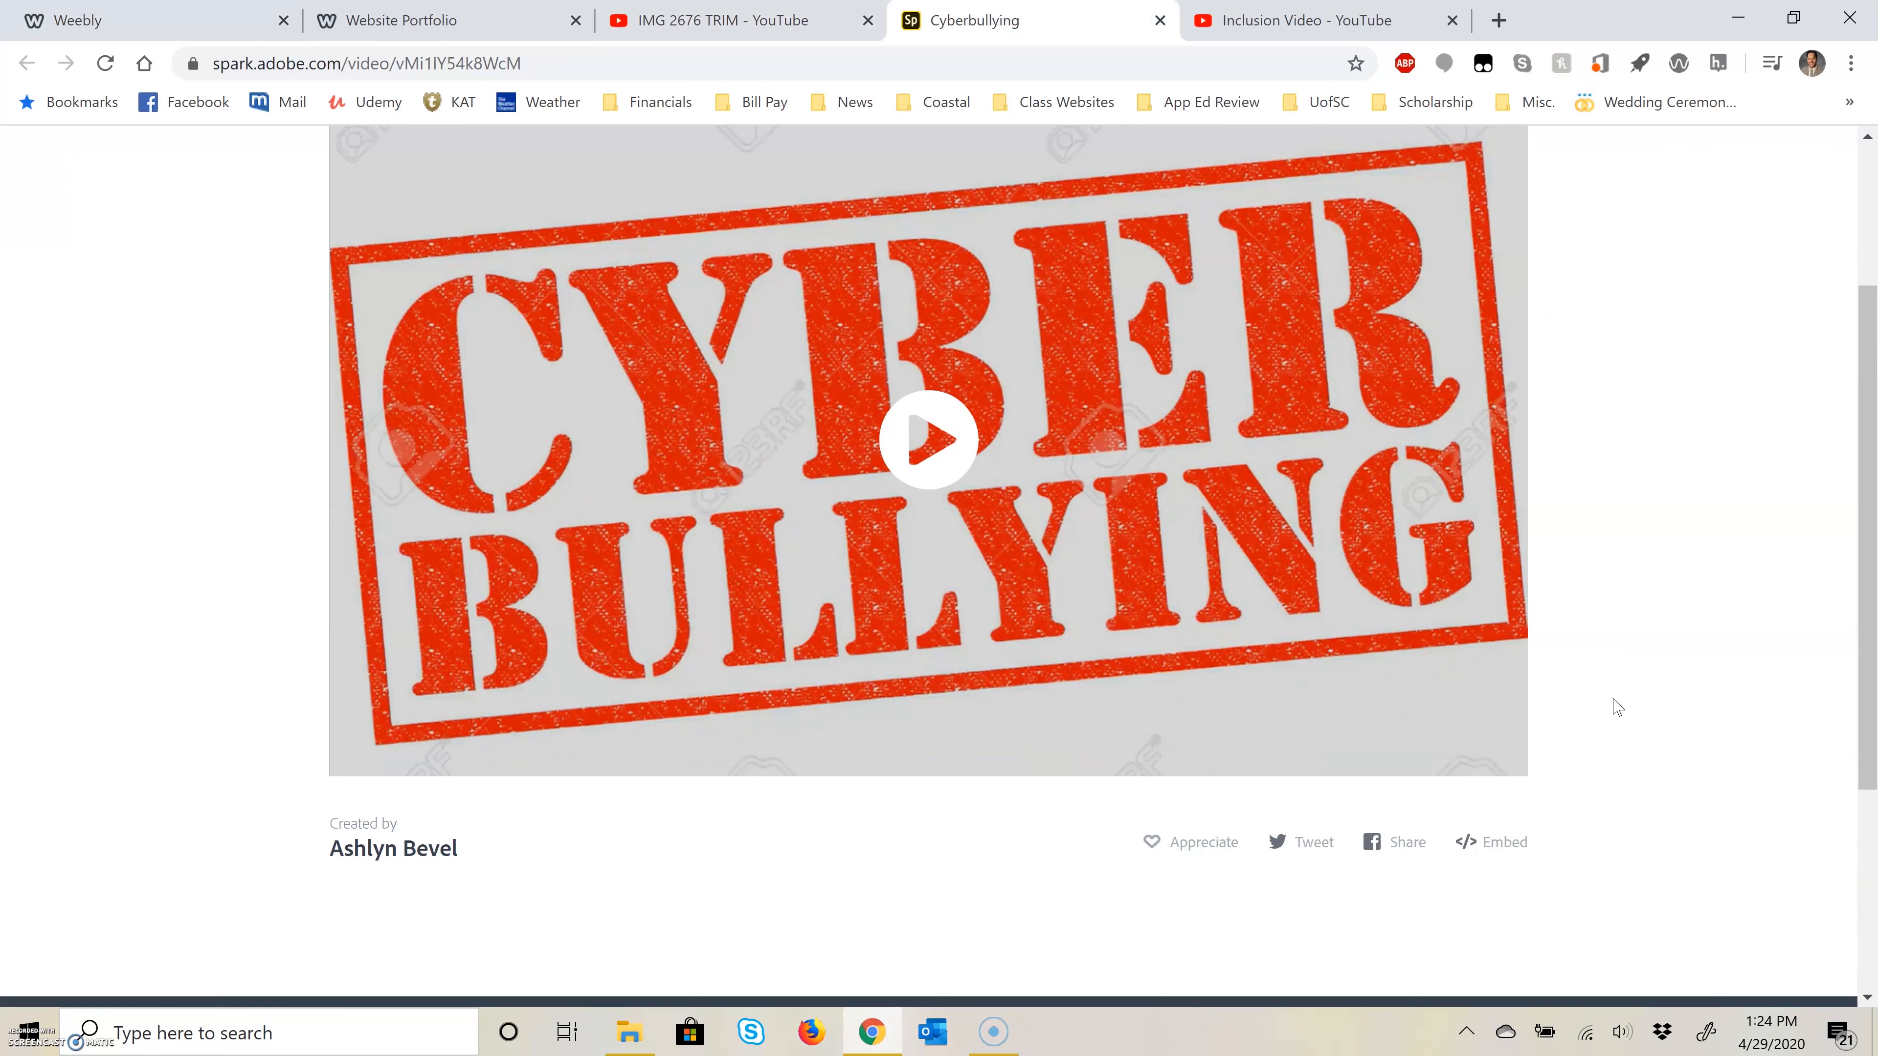
pyautogui.scroll(4, 1617, 707)
pyautogui.scroll(-5, 1617, 707)
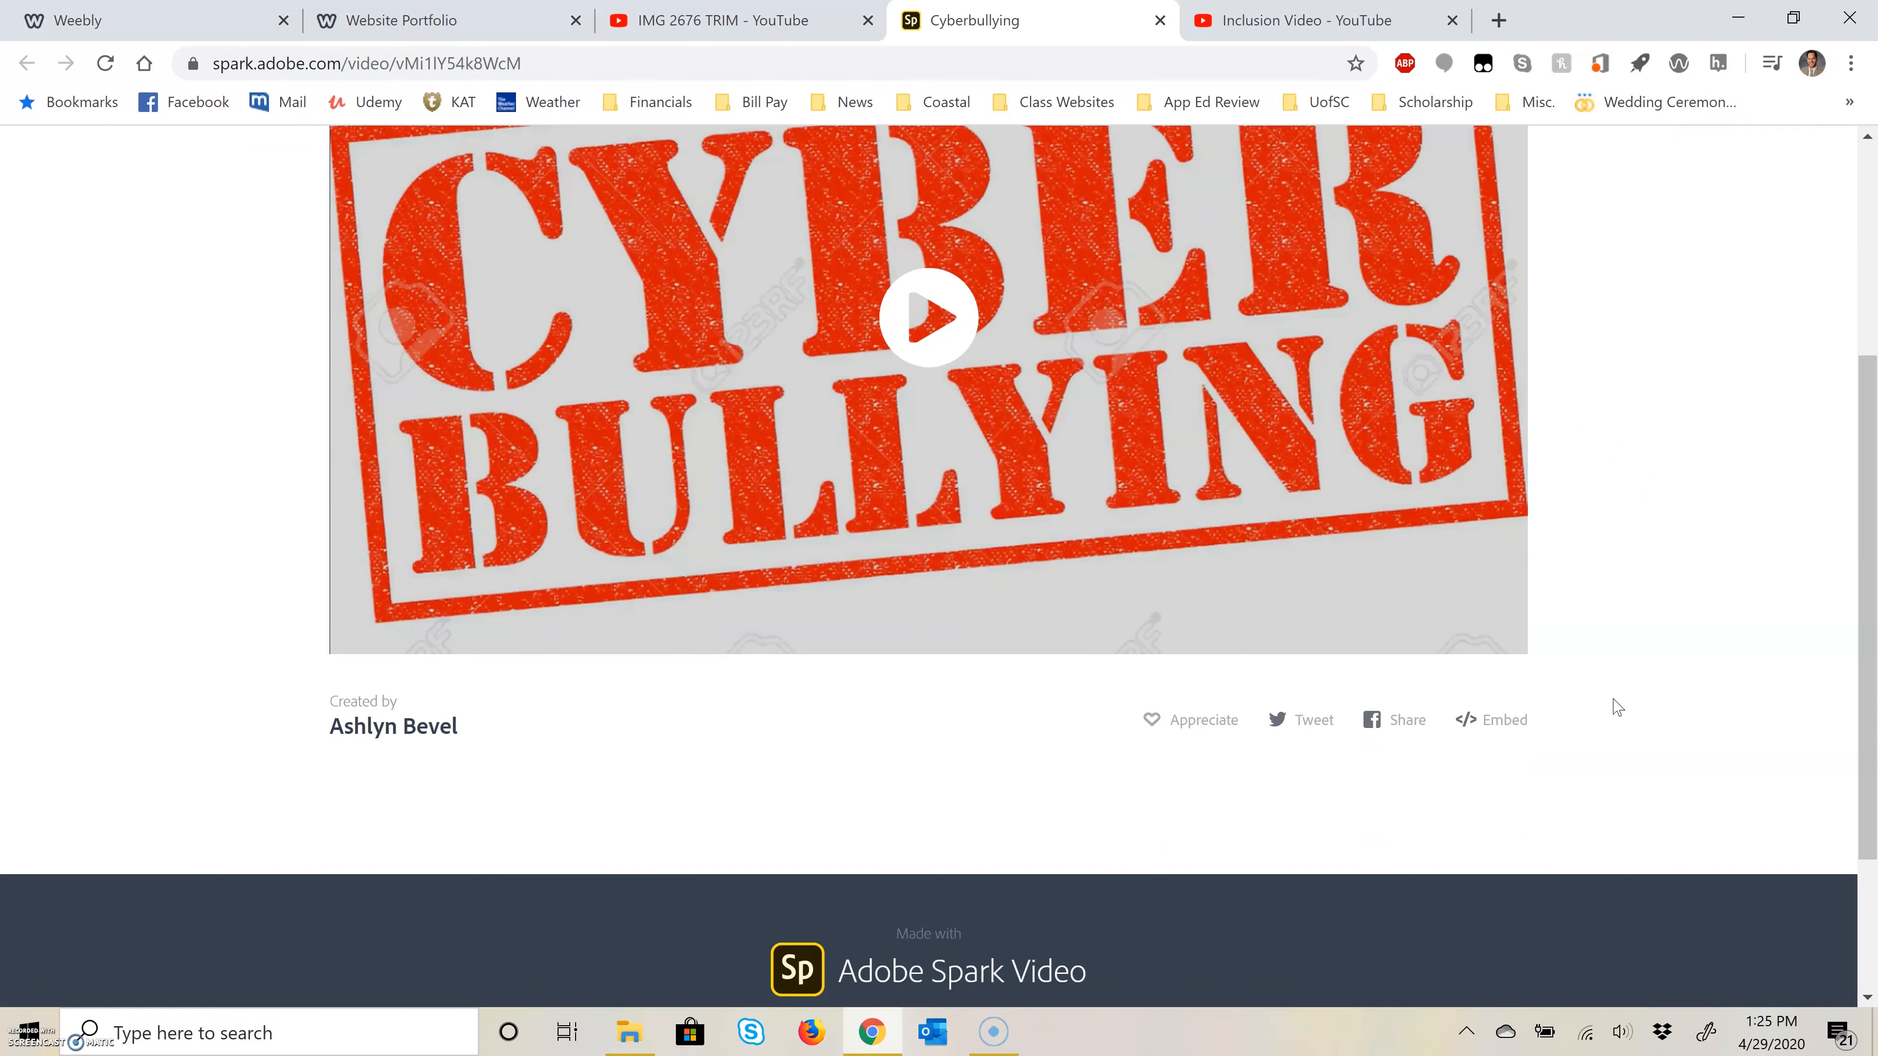
pyautogui.scroll(2, 1572, 705)
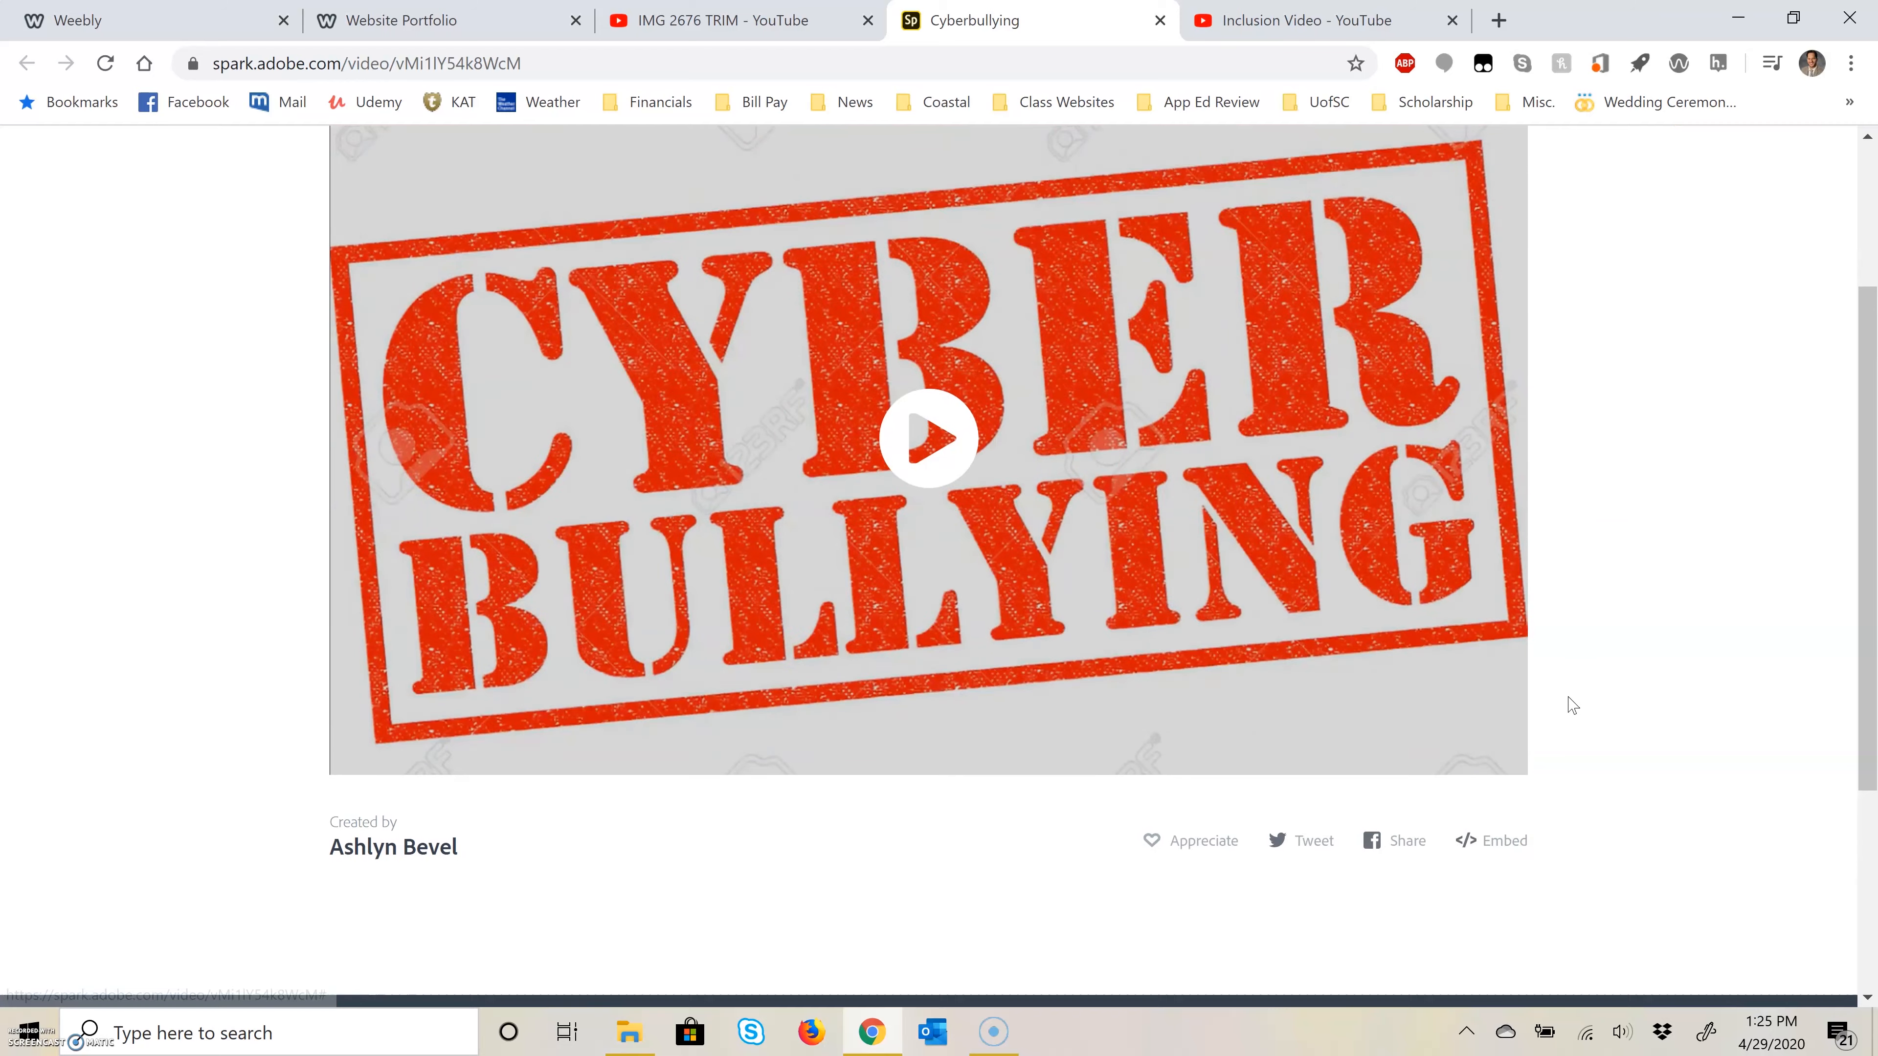
pyautogui.click(1489, 842)
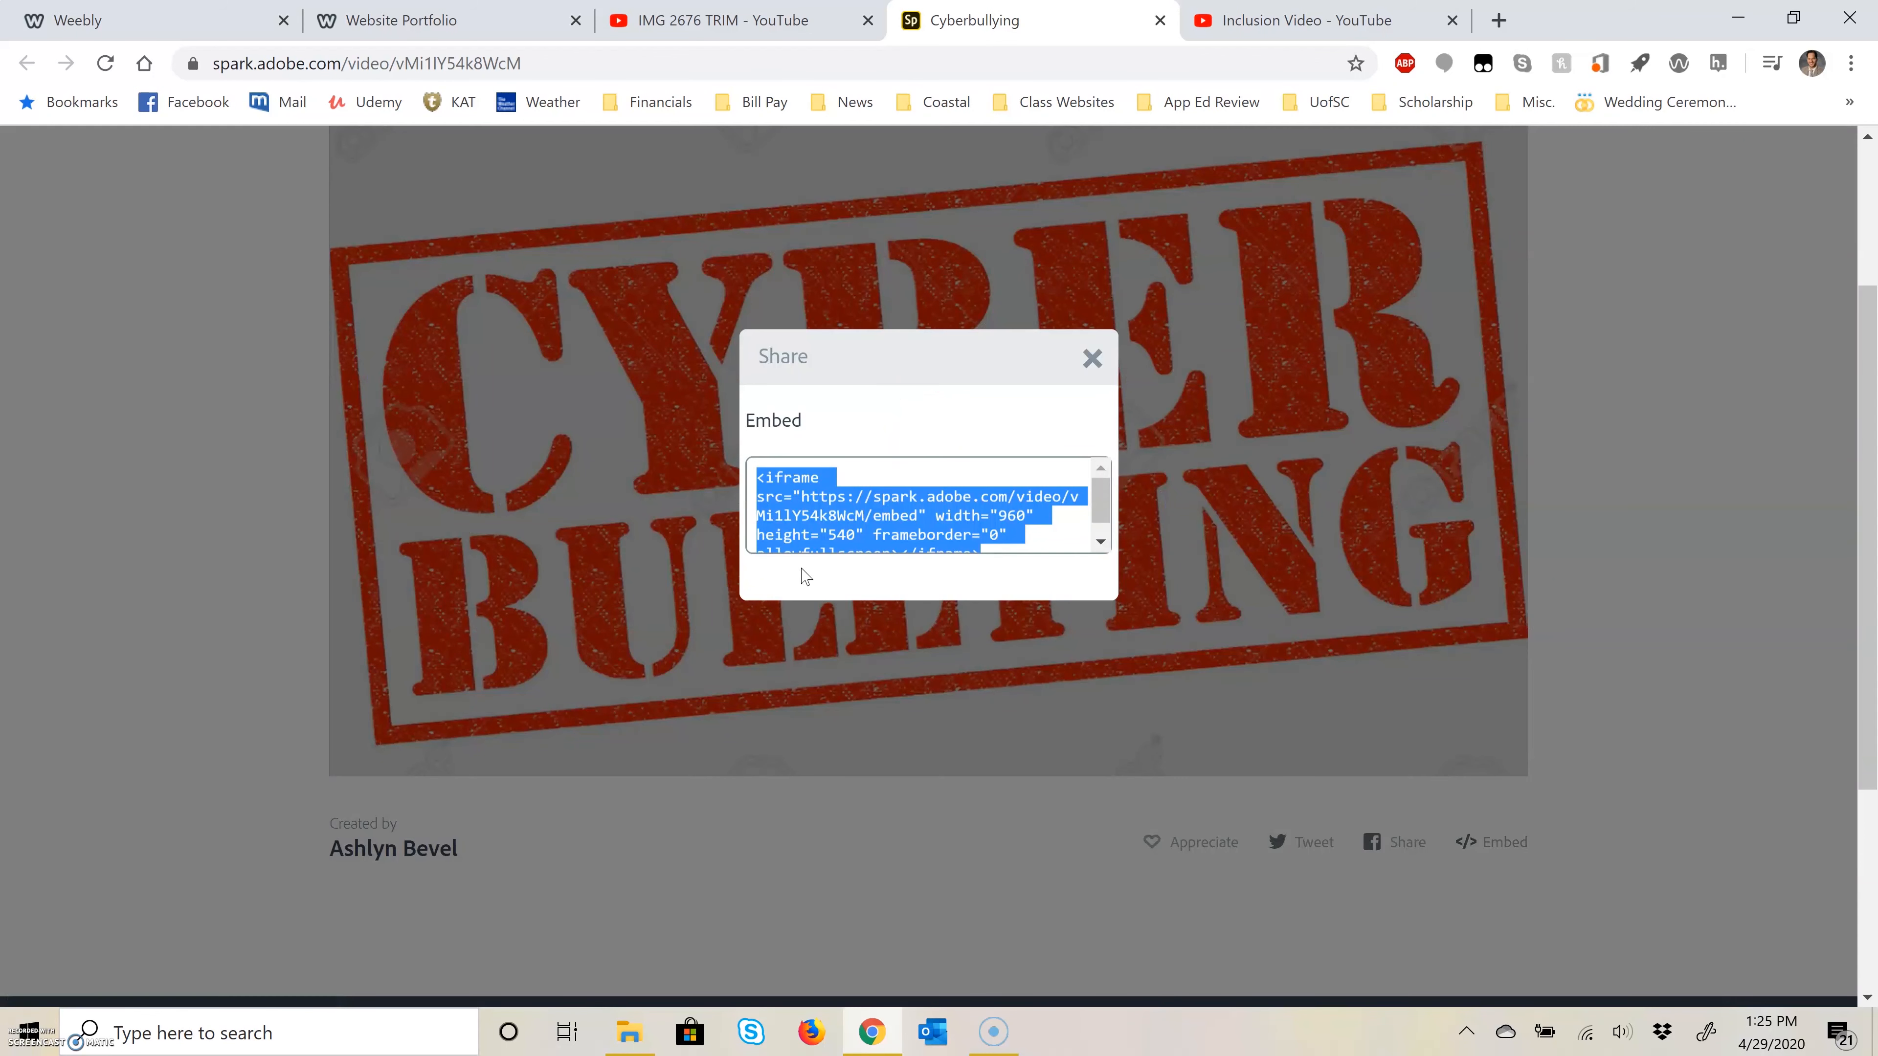
pyautogui.rightClick(823, 516)
pyautogui.click(895, 534)
# Step: Return to the Weebly editor and add an Embed Code element to the empty Unit 2: Educational Video page
pyautogui.scroll(-1, 888, 515)
pyautogui.click(391, 20)
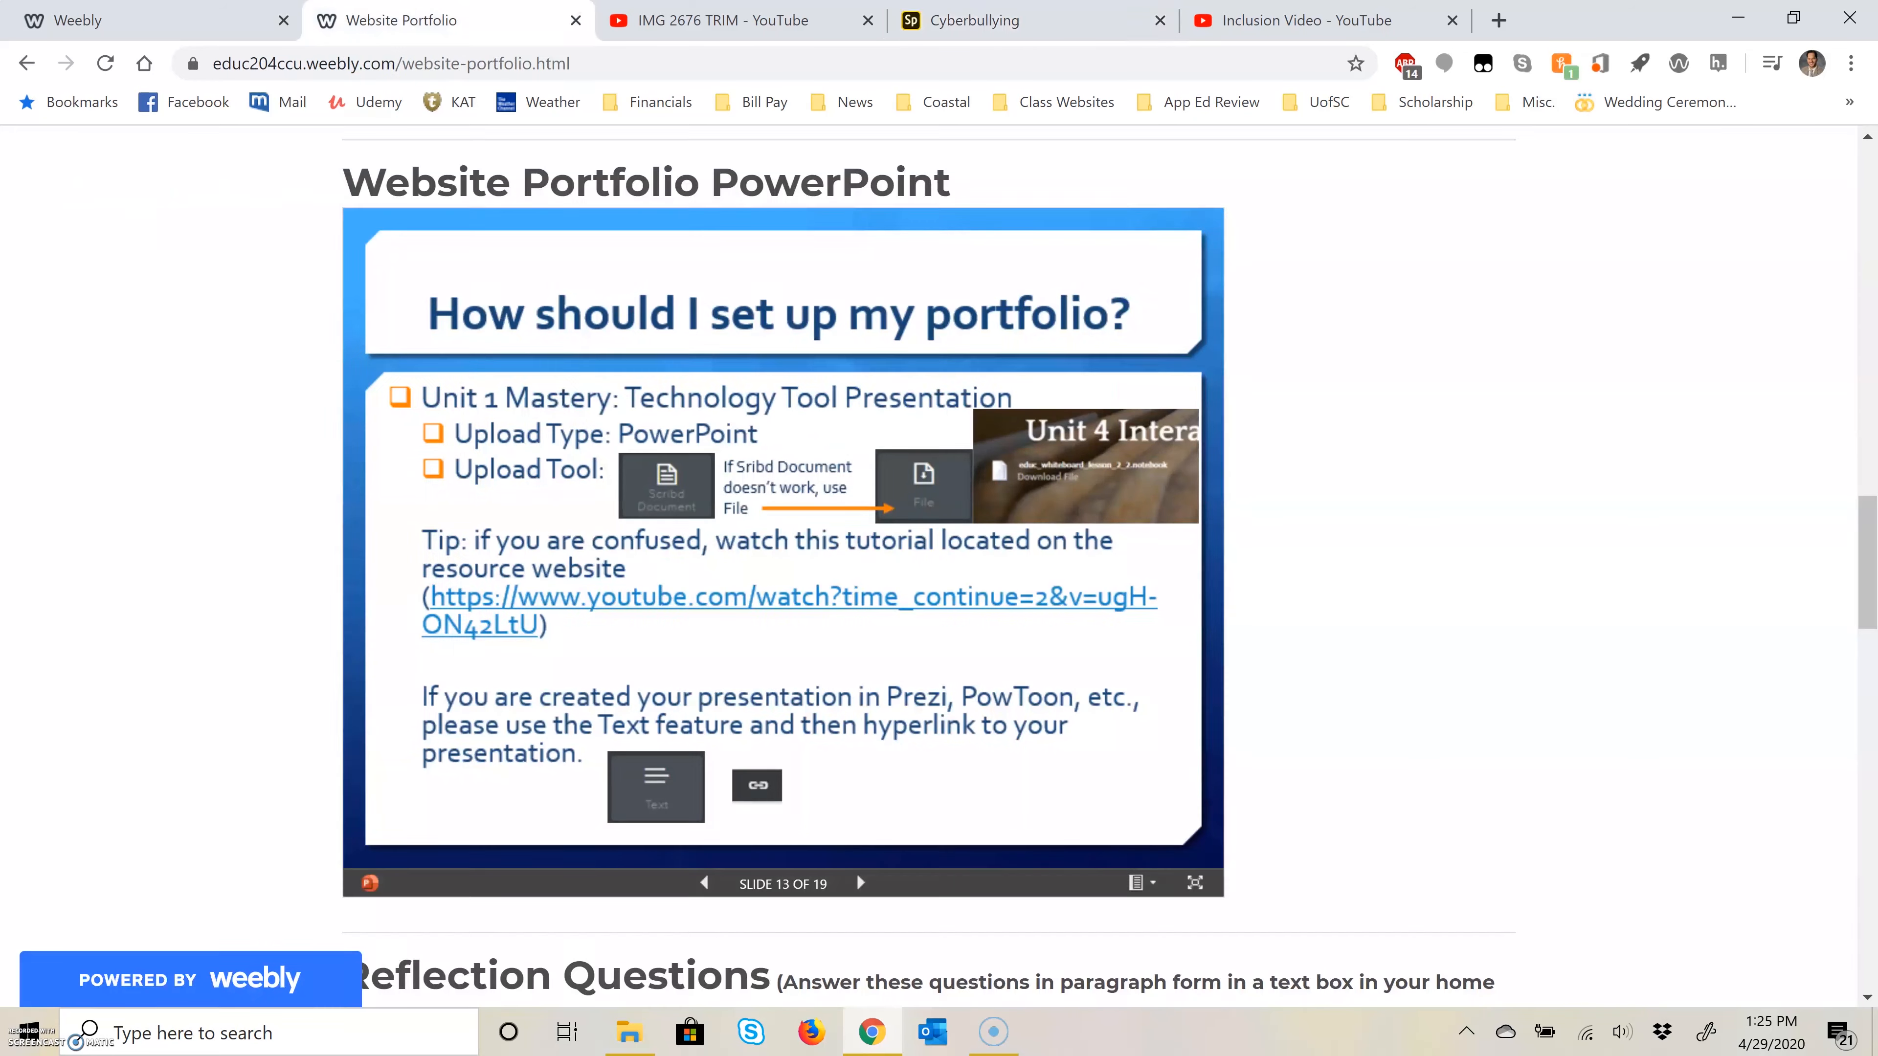
pyautogui.click(159, 20)
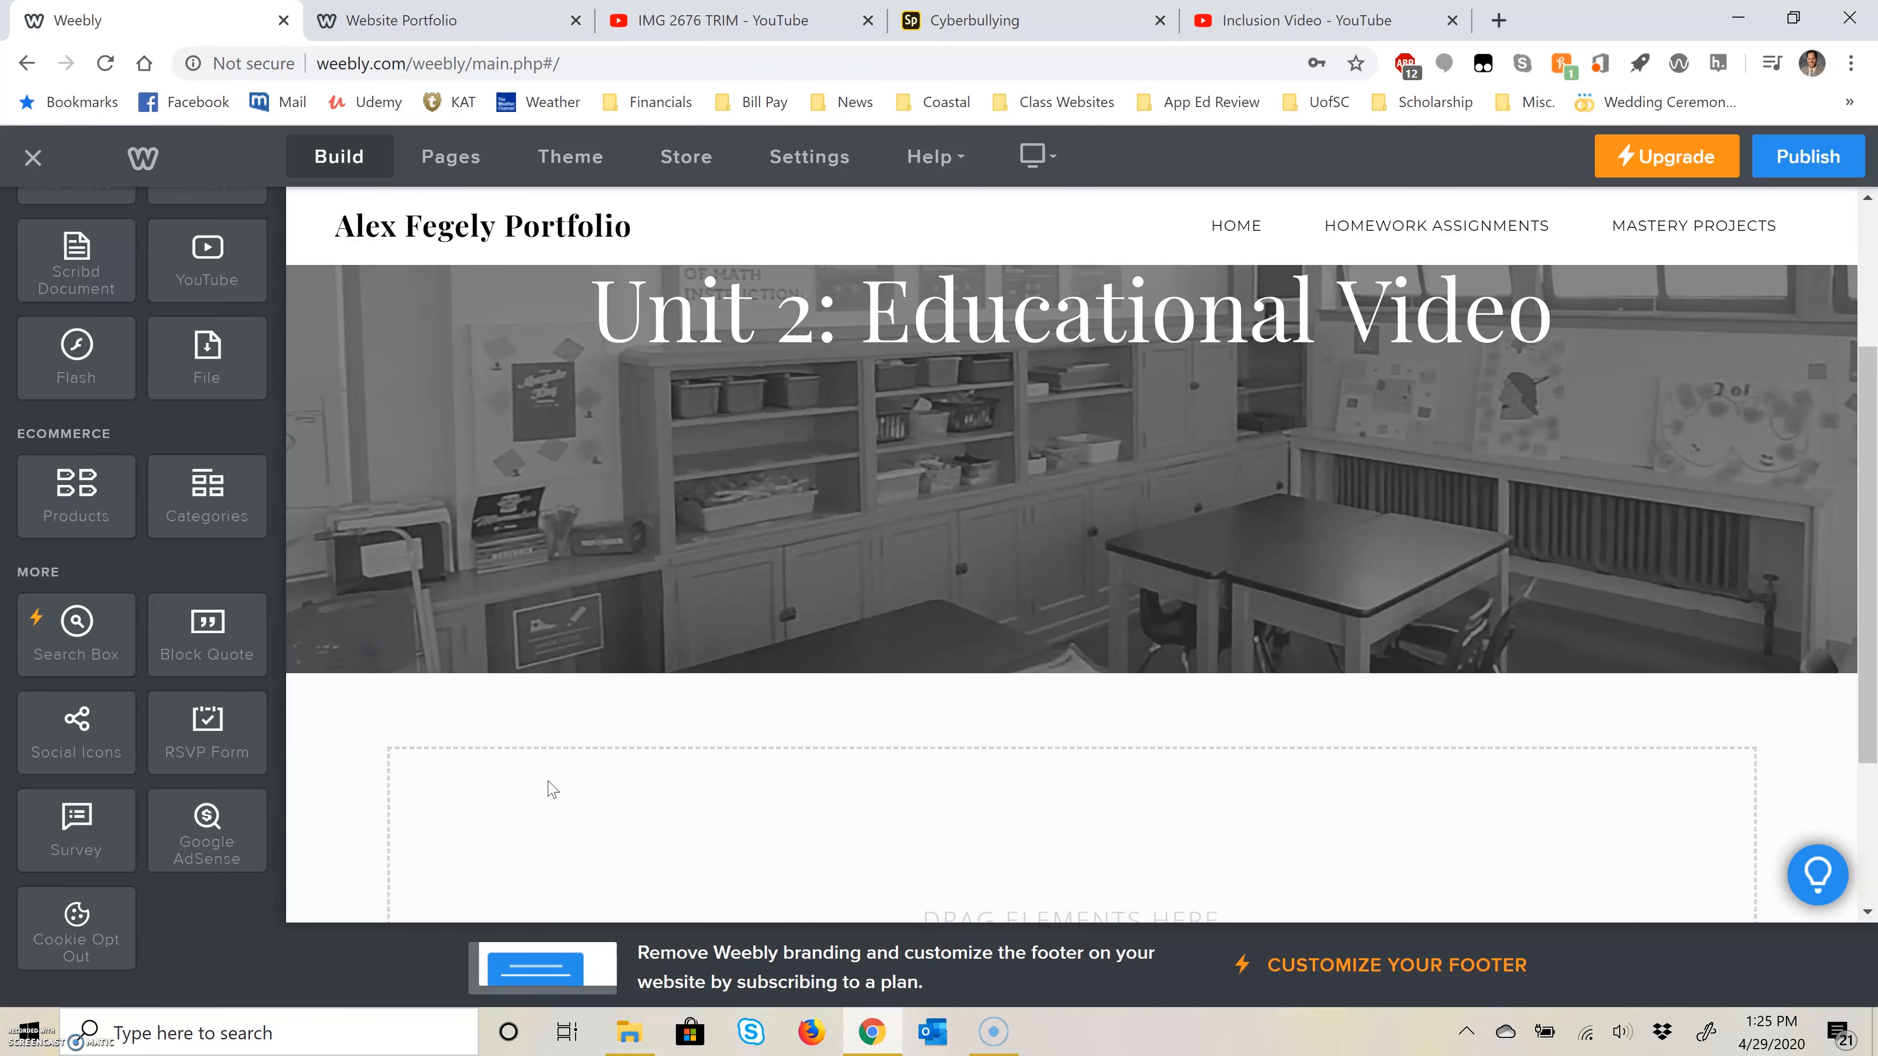
pyautogui.scroll(-3, 632, 692)
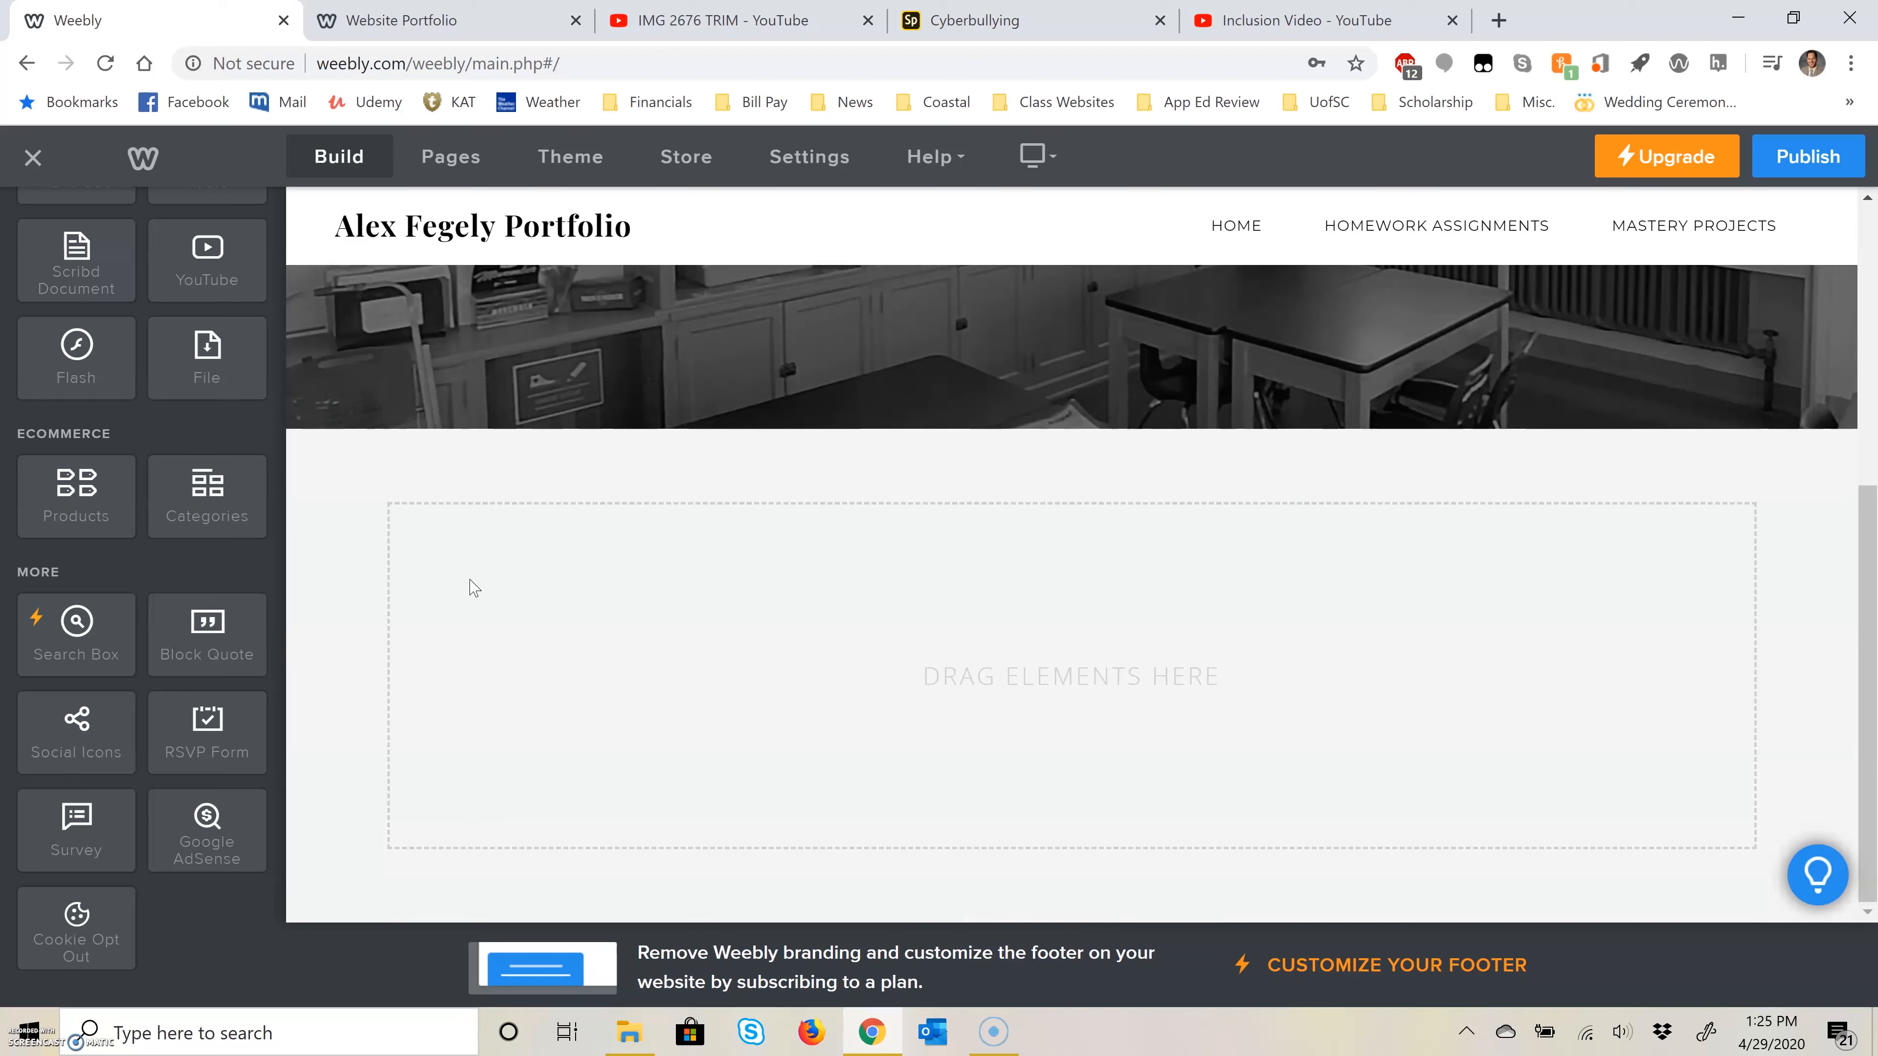
pyautogui.scroll(8, 190, 508)
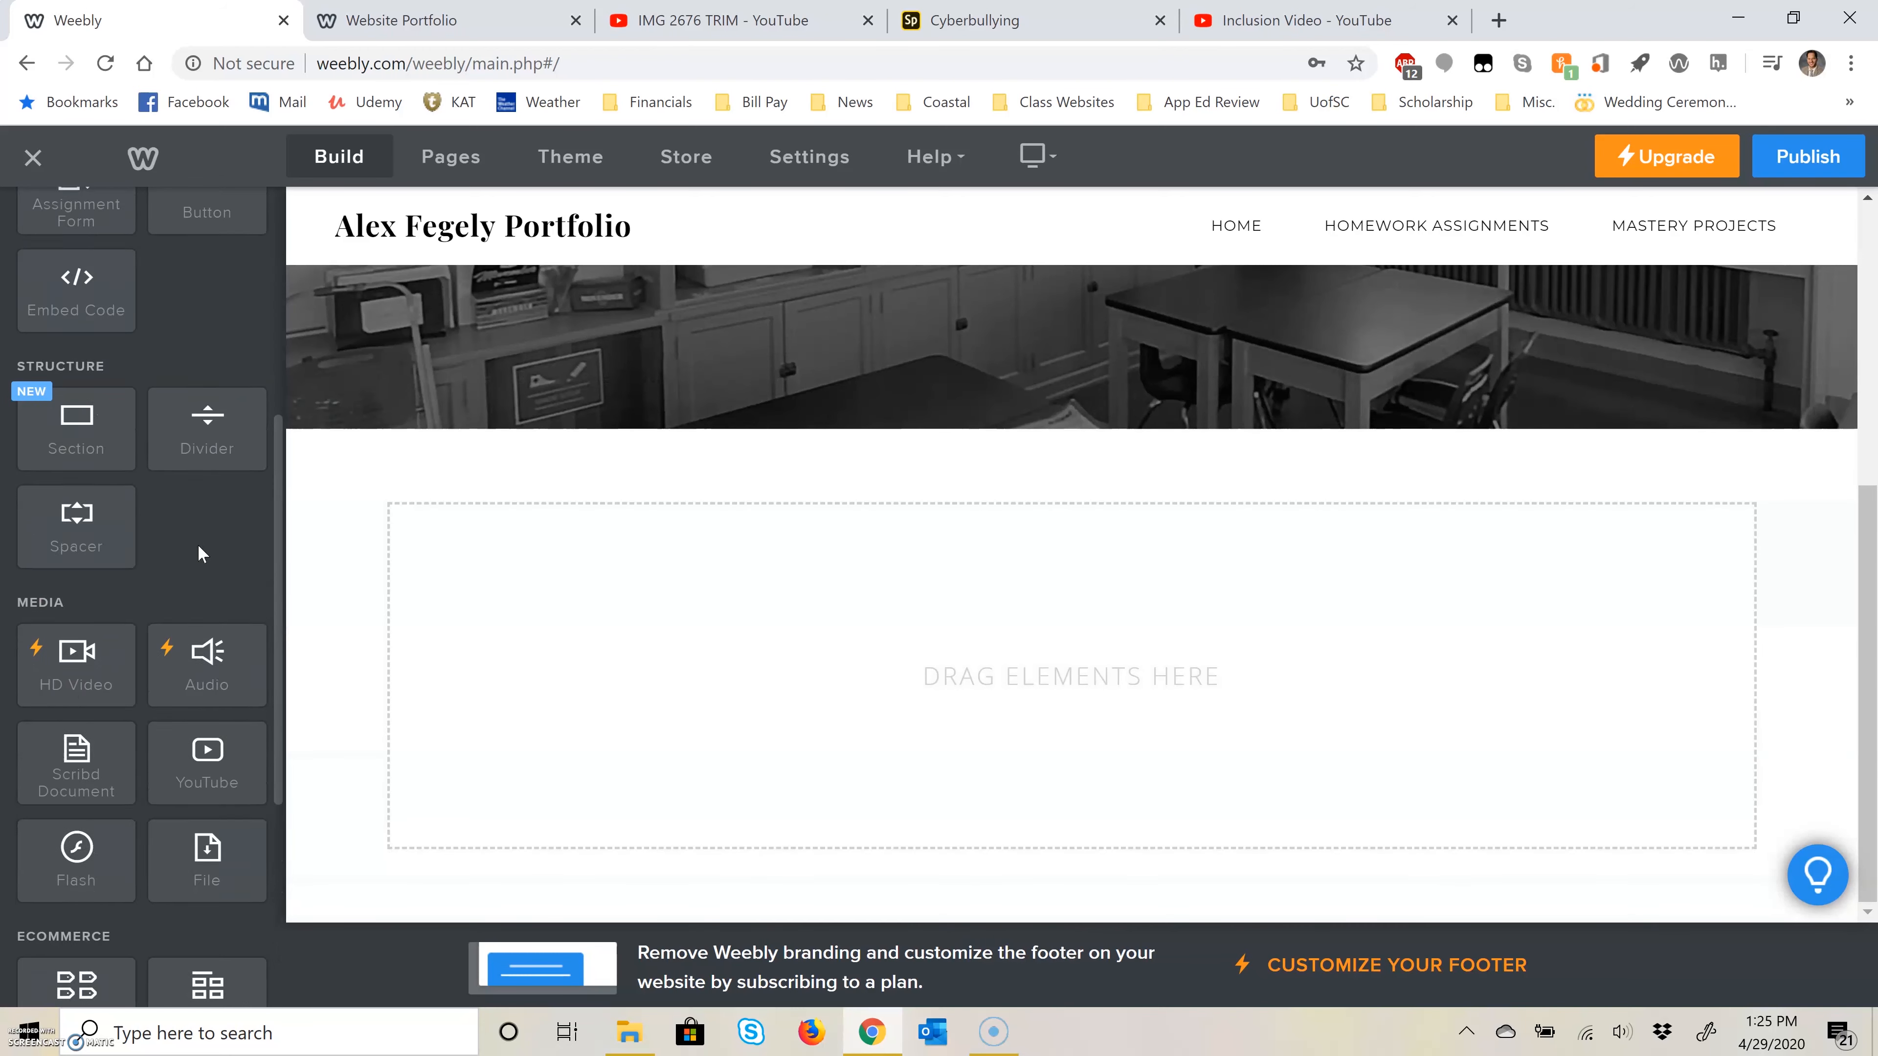
pyautogui.scroll(2, 209, 577)
pyautogui.moveTo(118, 537); pyautogui.dragTo(720, 638)
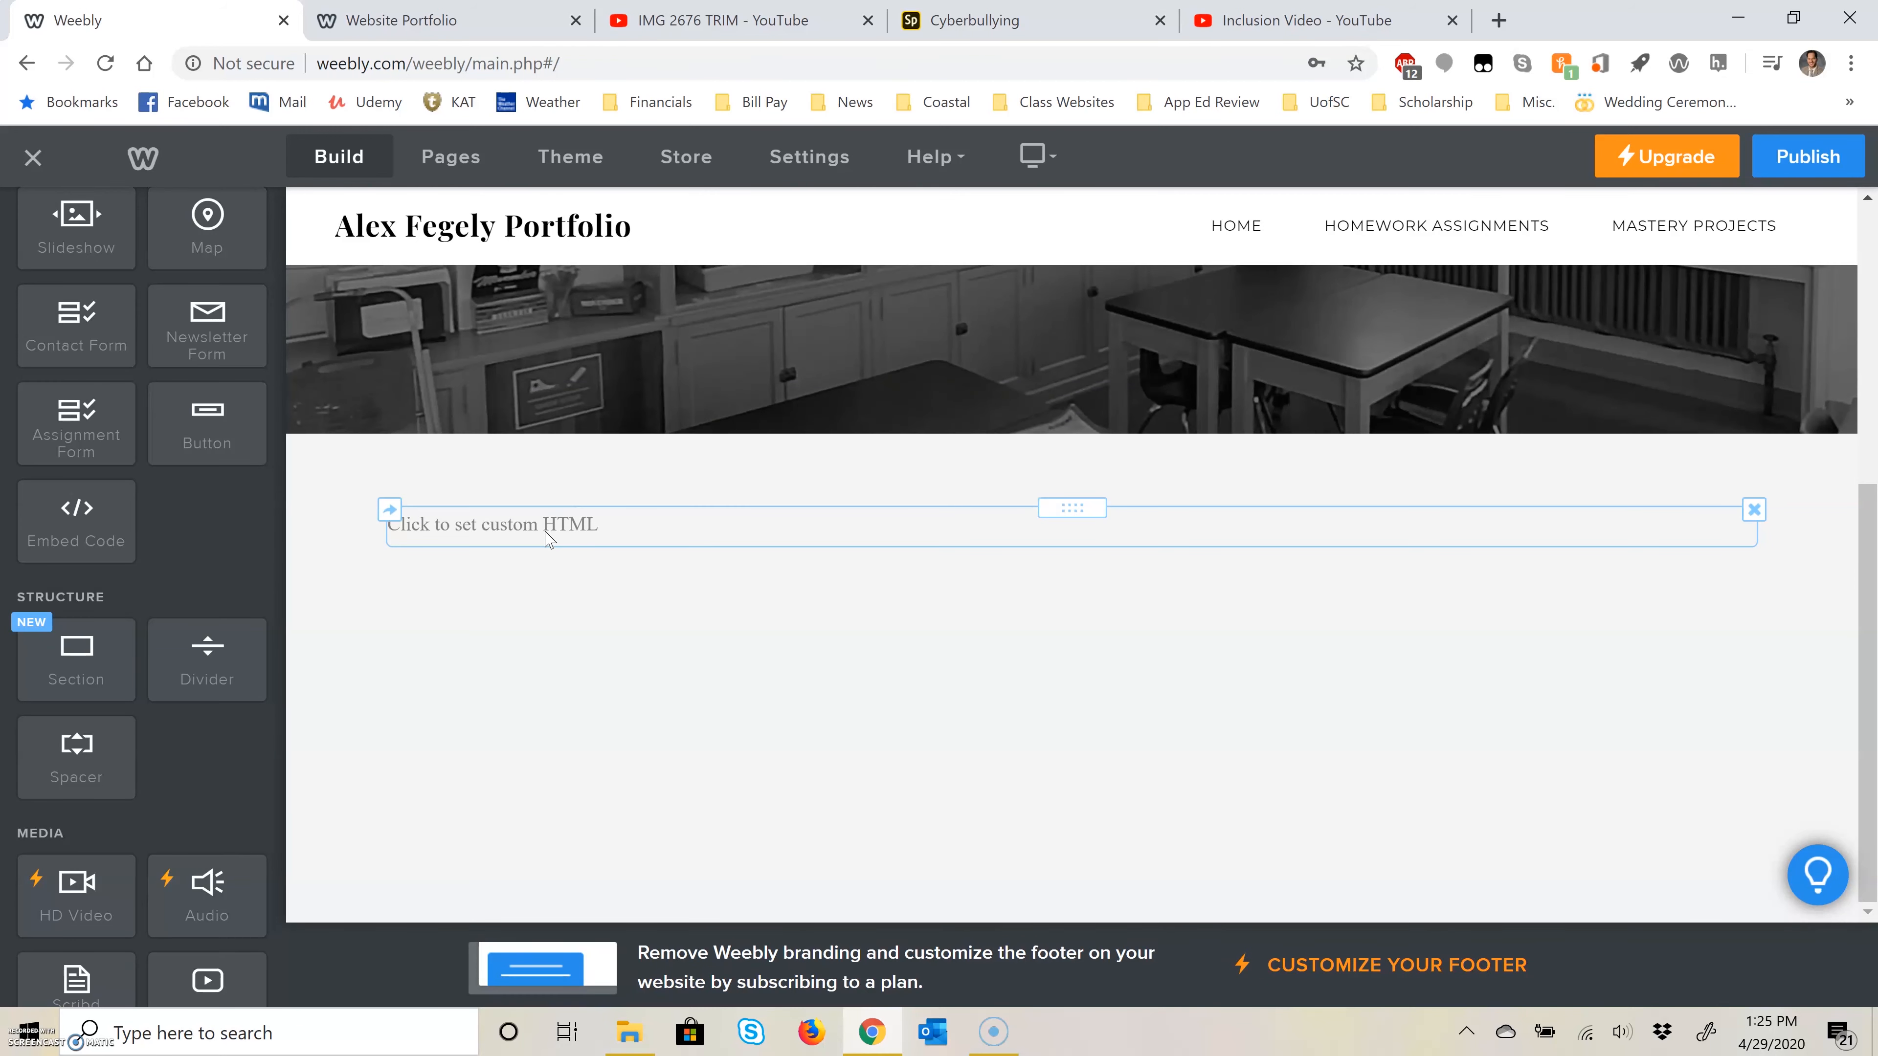
# Step: Paste the copied Adobe Spark iframe code for the Cyberbullying video into the Custom HTML element
pyautogui.click(550, 527)
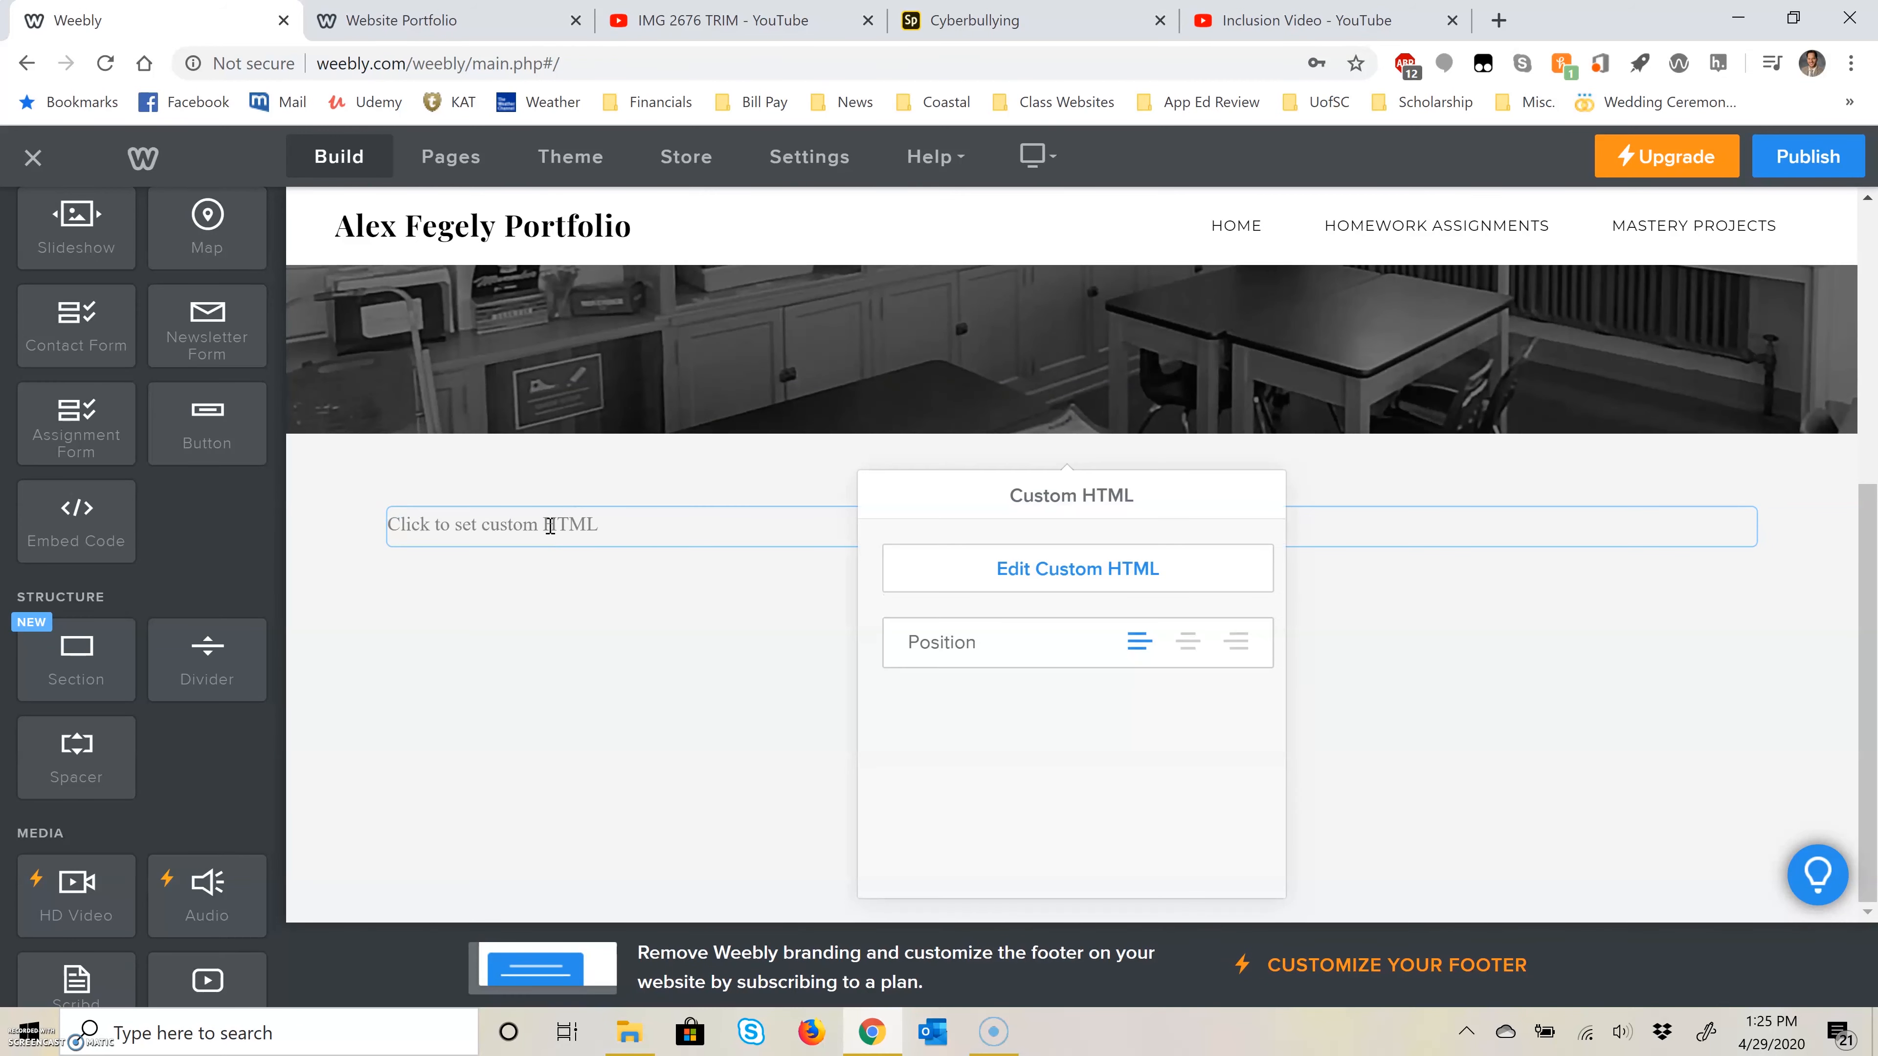
pyautogui.click(1141, 566)
pyautogui.hotkey('ctrl', 'v')
pyautogui.click(298, 599)
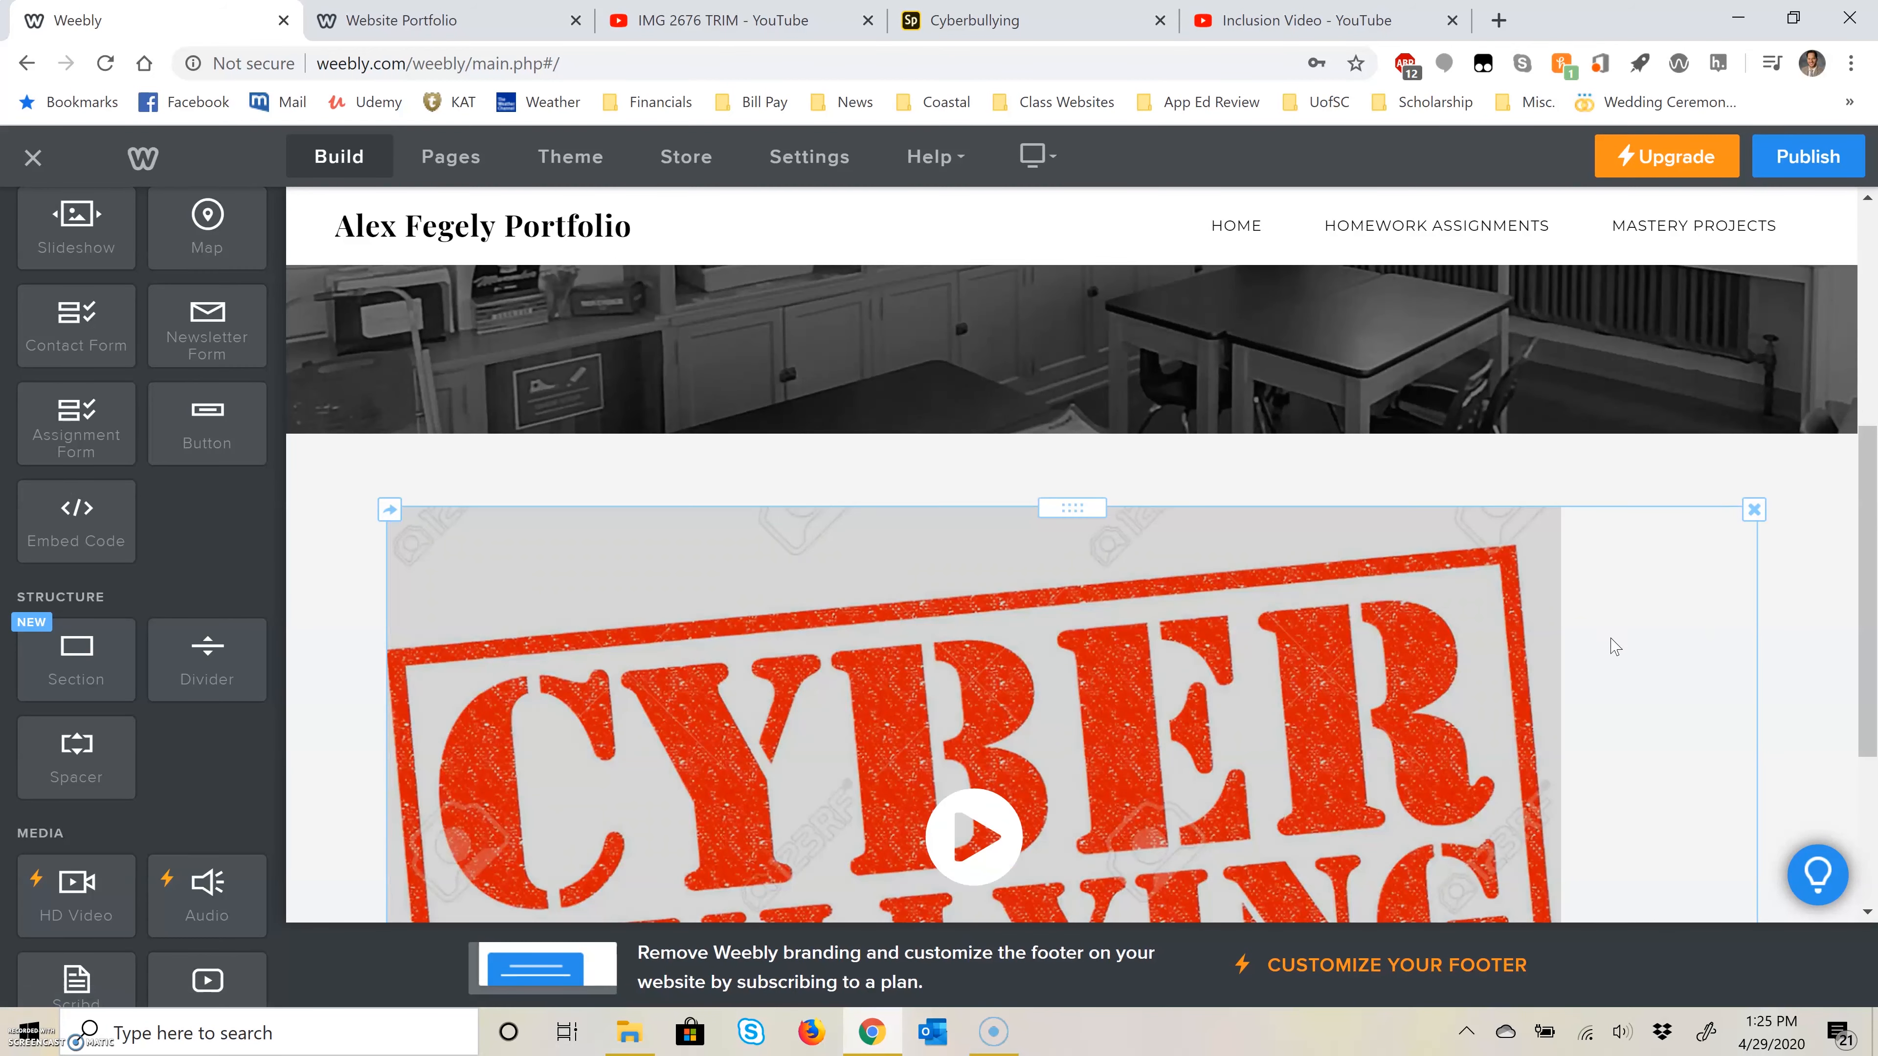
# Step: Publish the site with the embedded Cyberbullying video and dismiss the publishing dialog
pyautogui.scroll(-1, 1283, 702)
pyautogui.click(1809, 156)
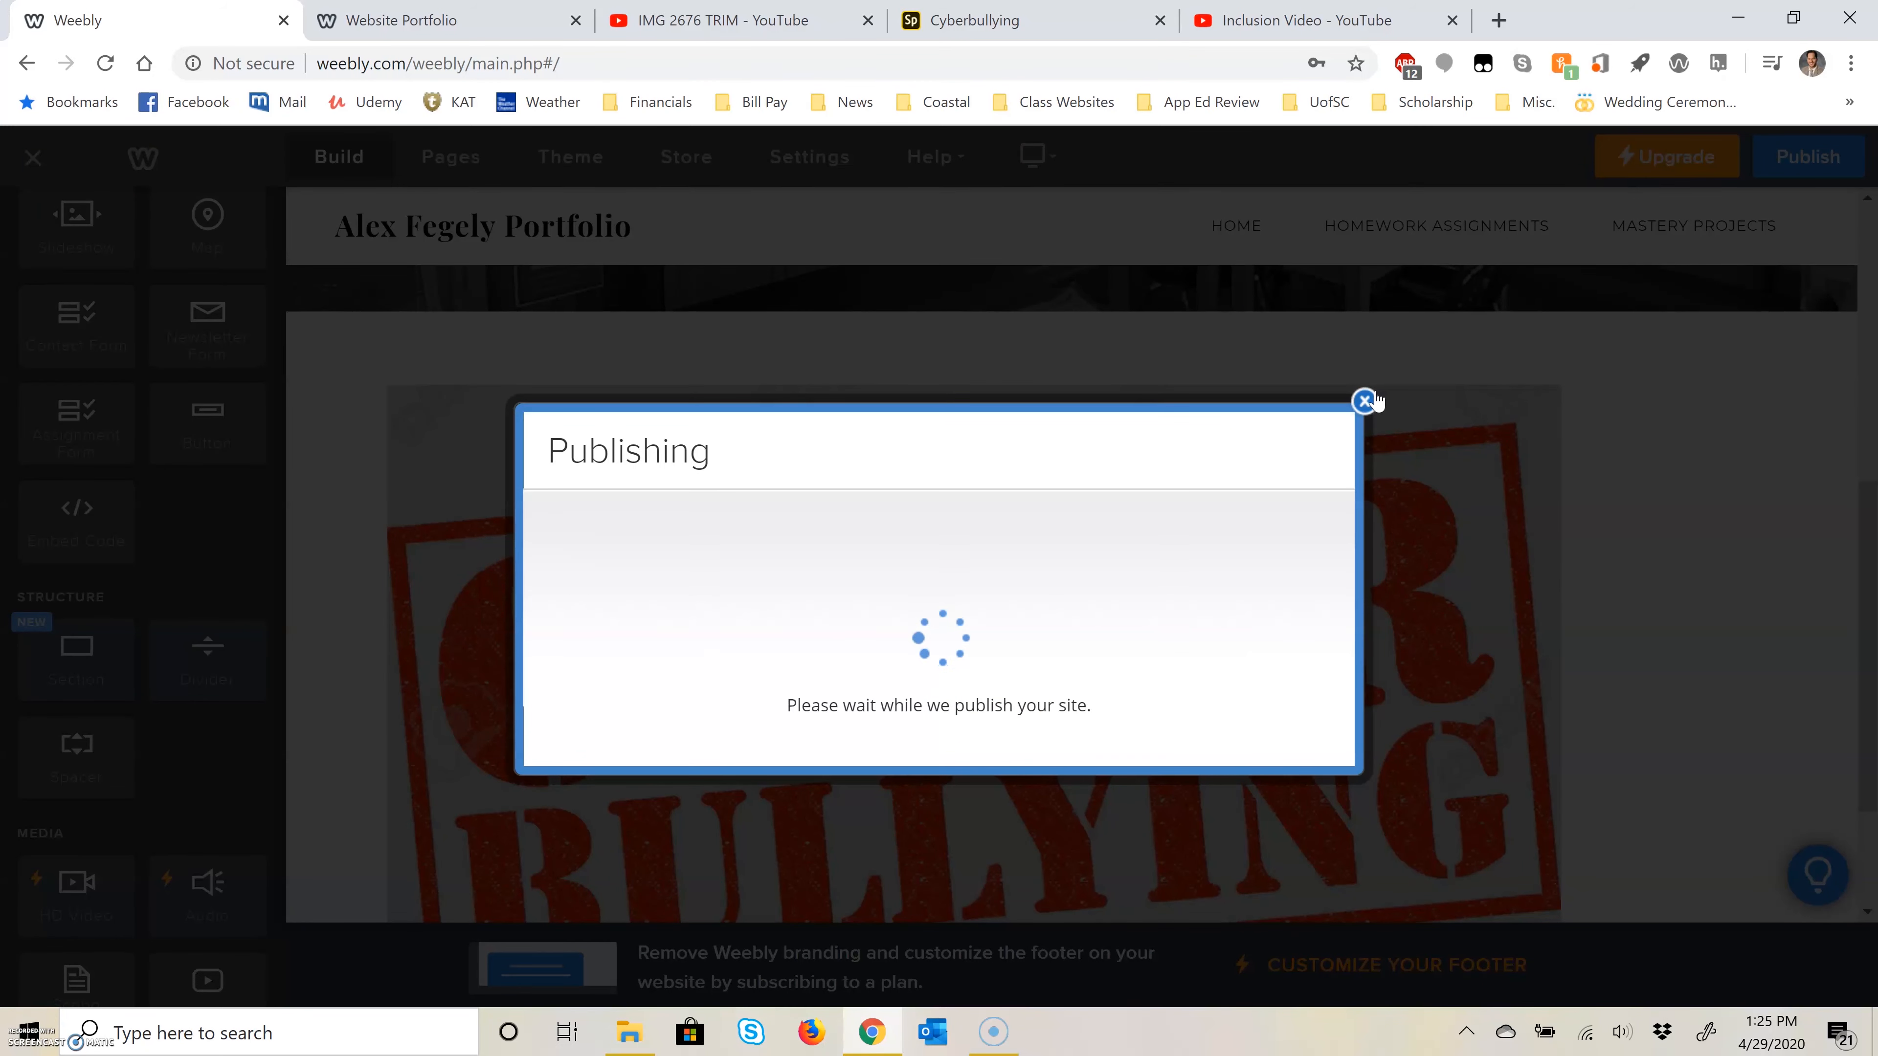
pyautogui.click(1364, 329)
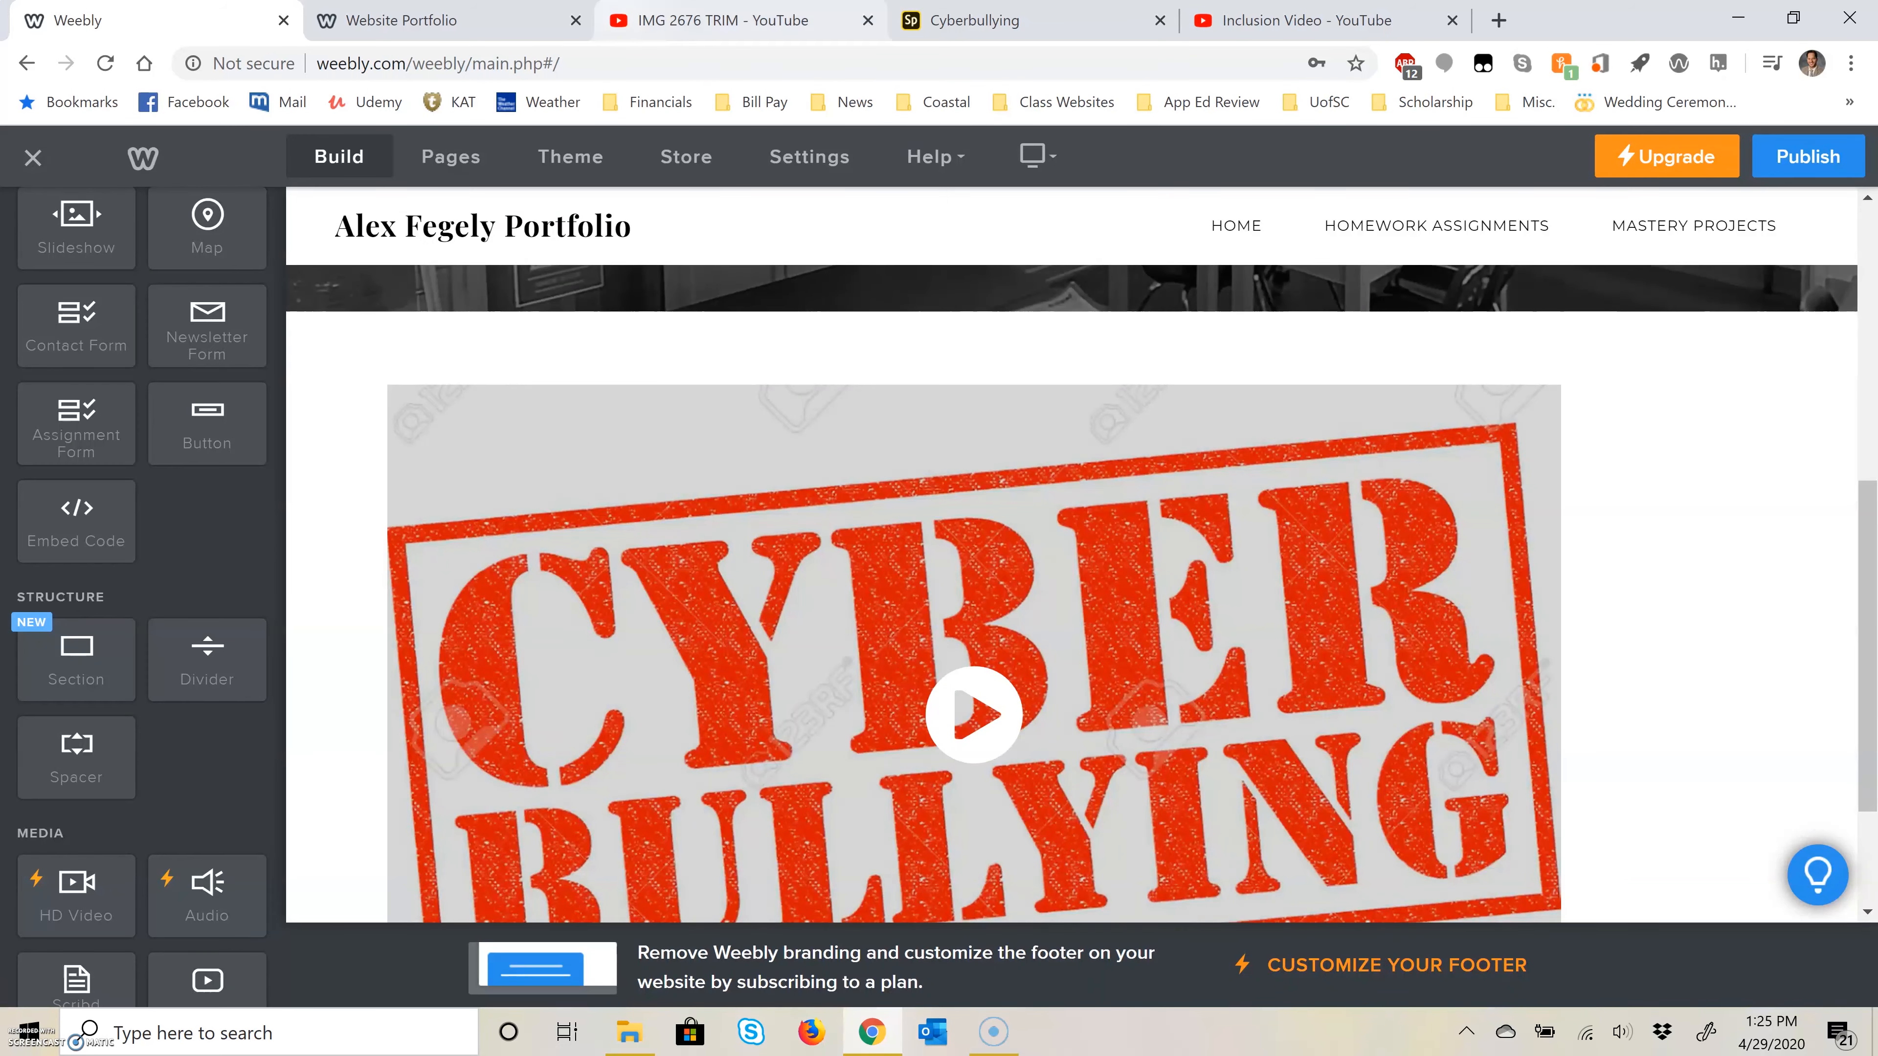
# Step: Copy the web address of the IMG 2676 TRIM video on YouTube and return to the Weebly editor
pyautogui.click(655, 22)
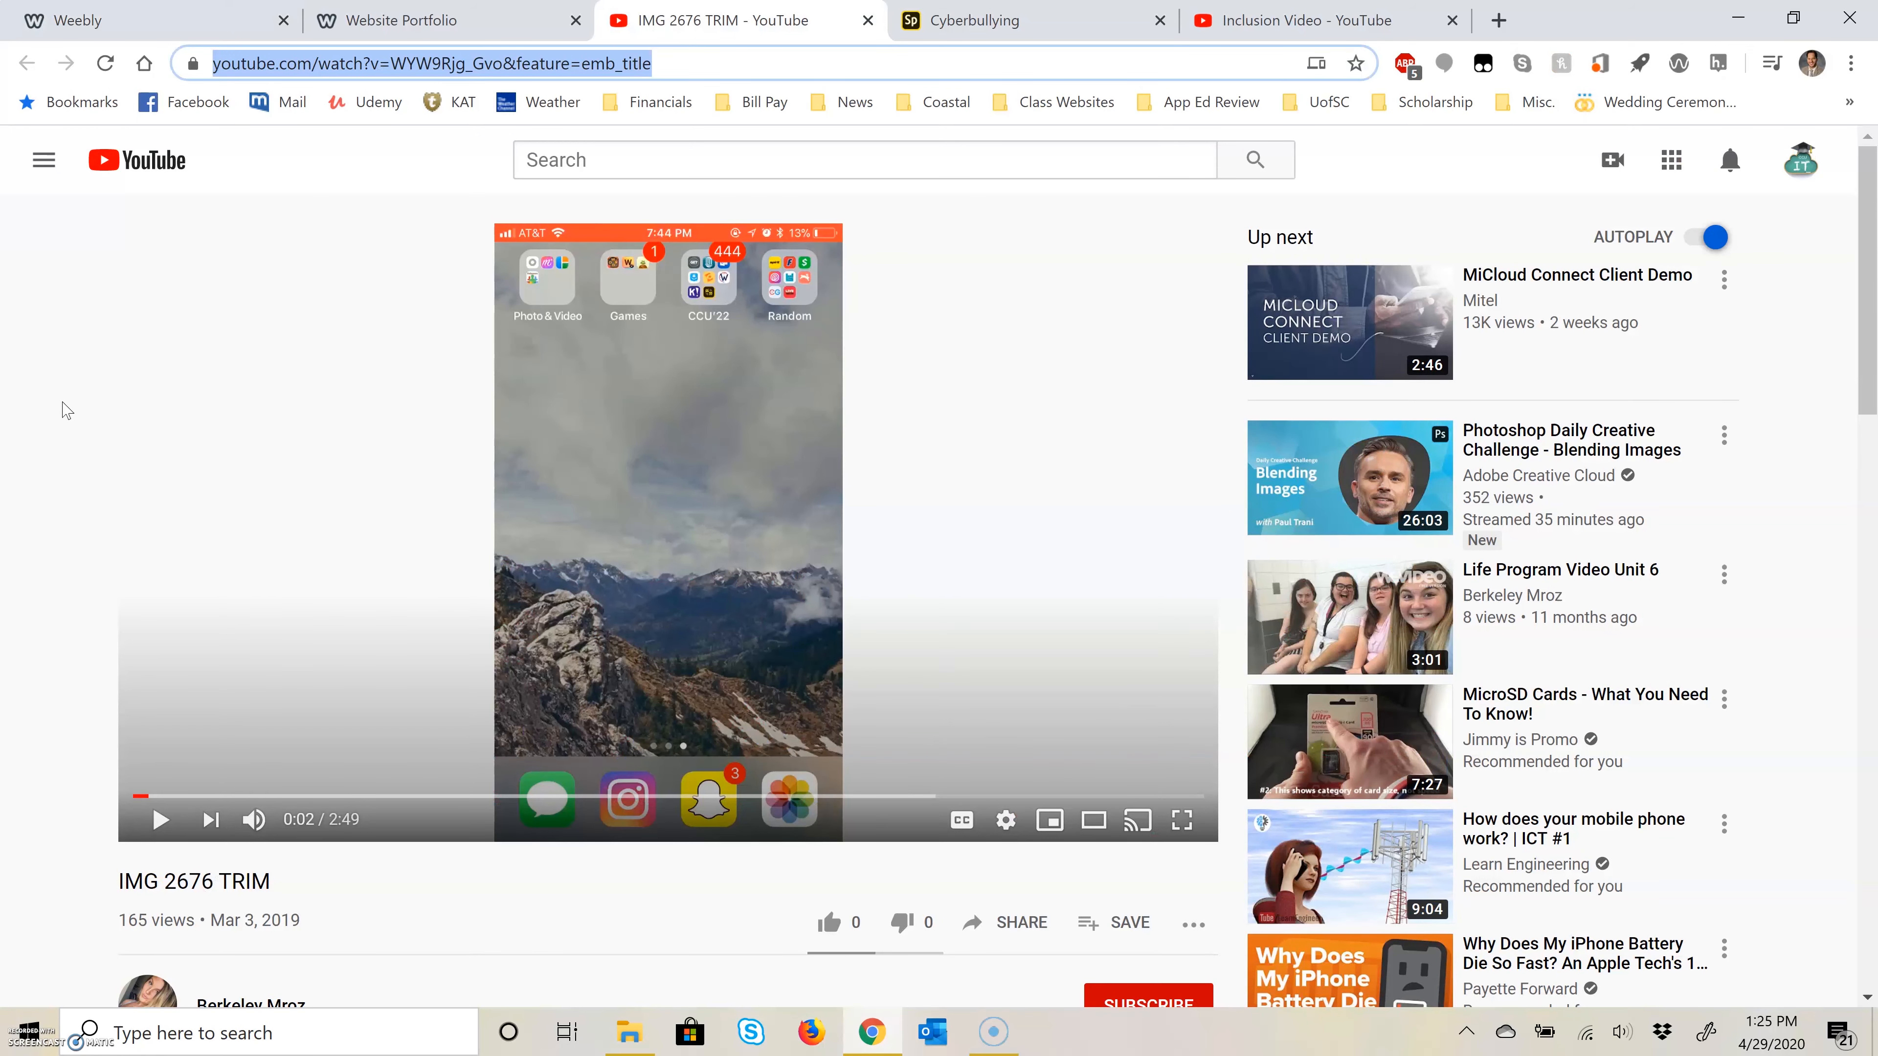
pyautogui.click(66, 410)
pyautogui.click(416, 74)
pyautogui.rightClick(416, 74)
pyautogui.click(515, 255)
pyautogui.click(148, 20)
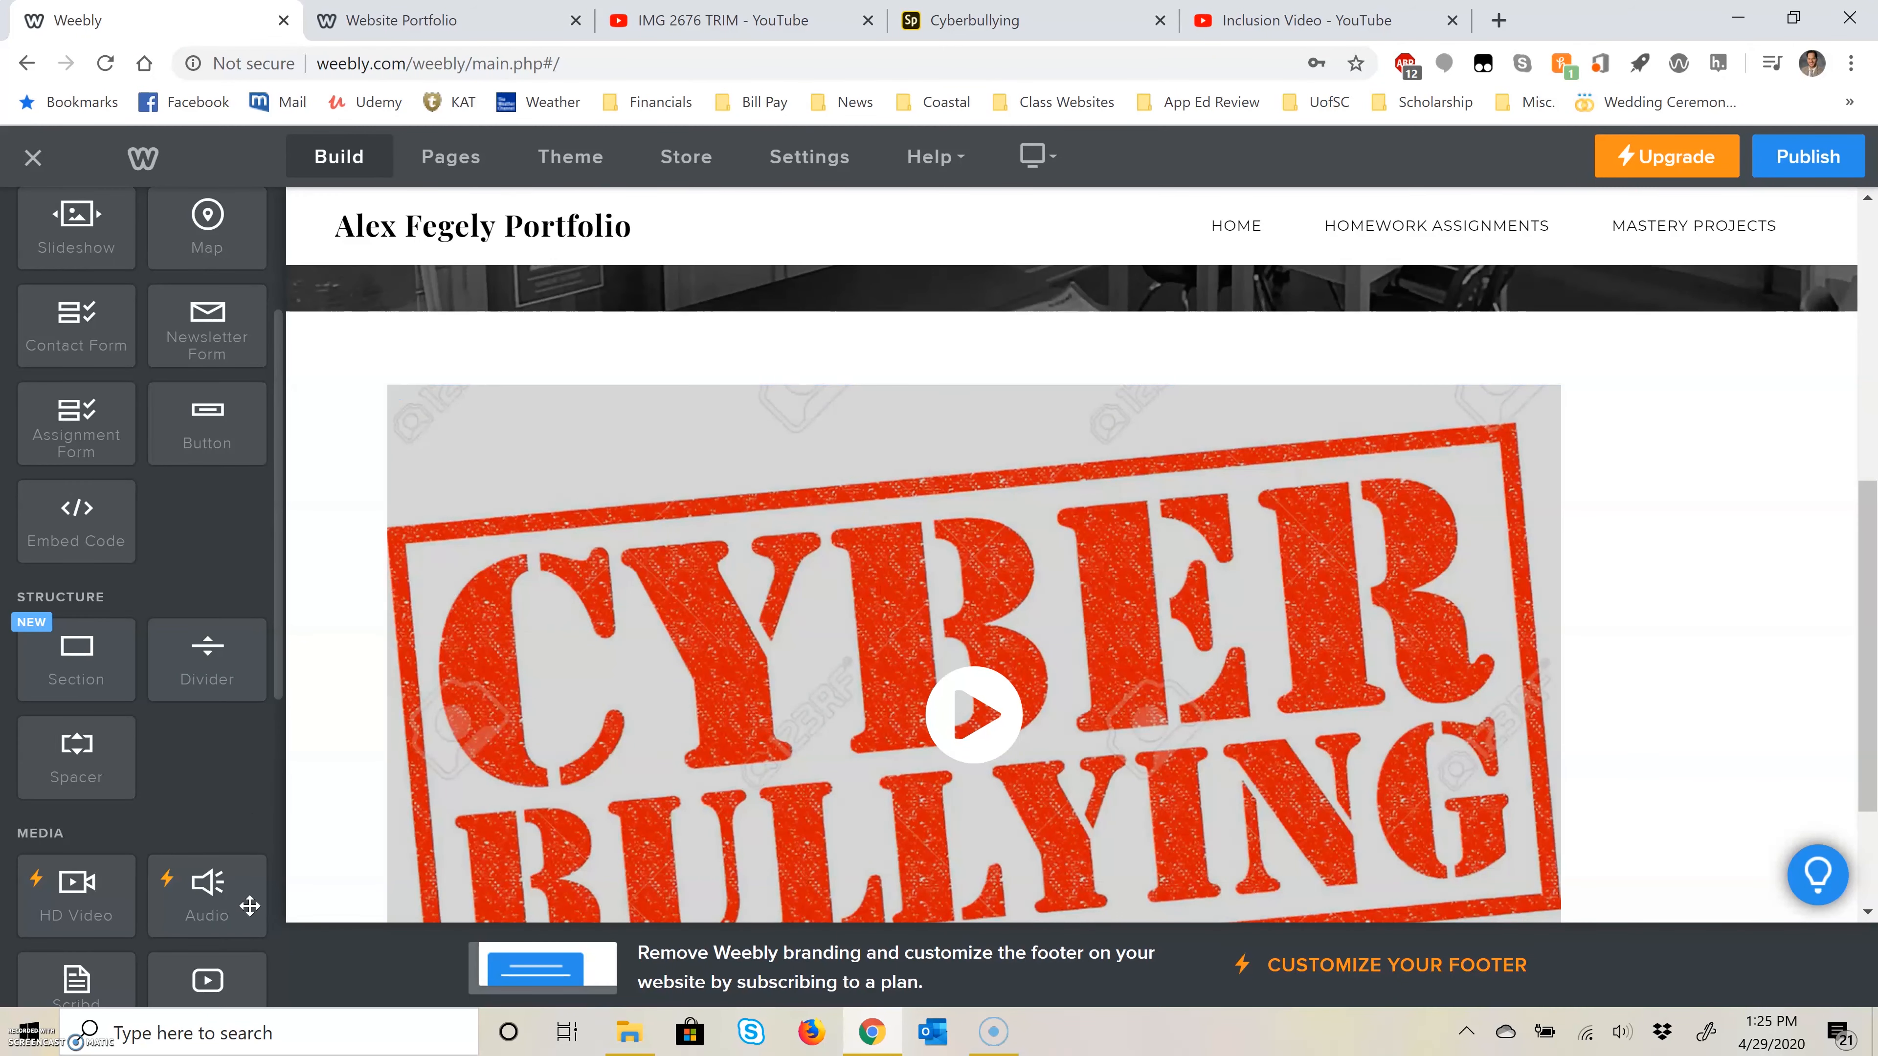
# Step: Add a YouTube element above the Cyberbullying video and set it to the copied IMG 2676 TRIM link
pyautogui.scroll(-5, 214, 850)
pyautogui.moveTo(208, 643); pyautogui.dragTo(811, 527)
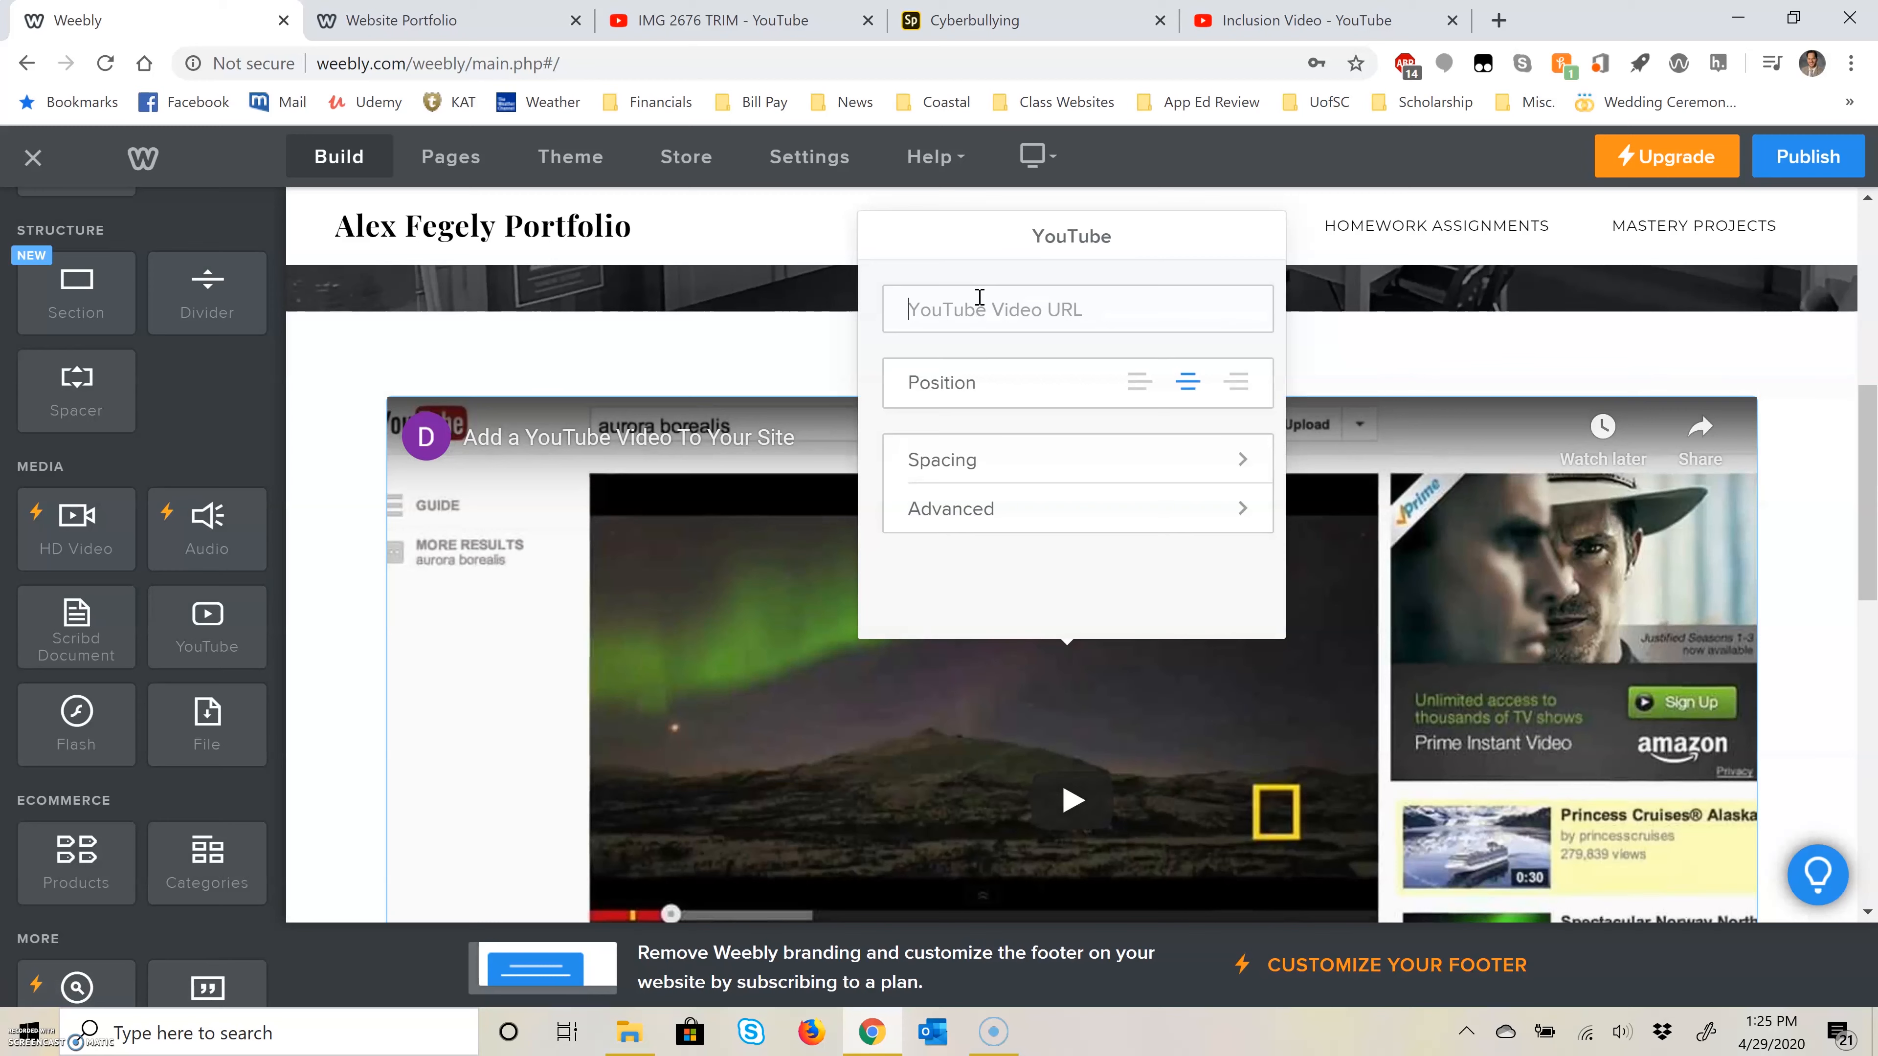
pyautogui.hotkey('ctrl', 'v')
pyautogui.click(315, 453)
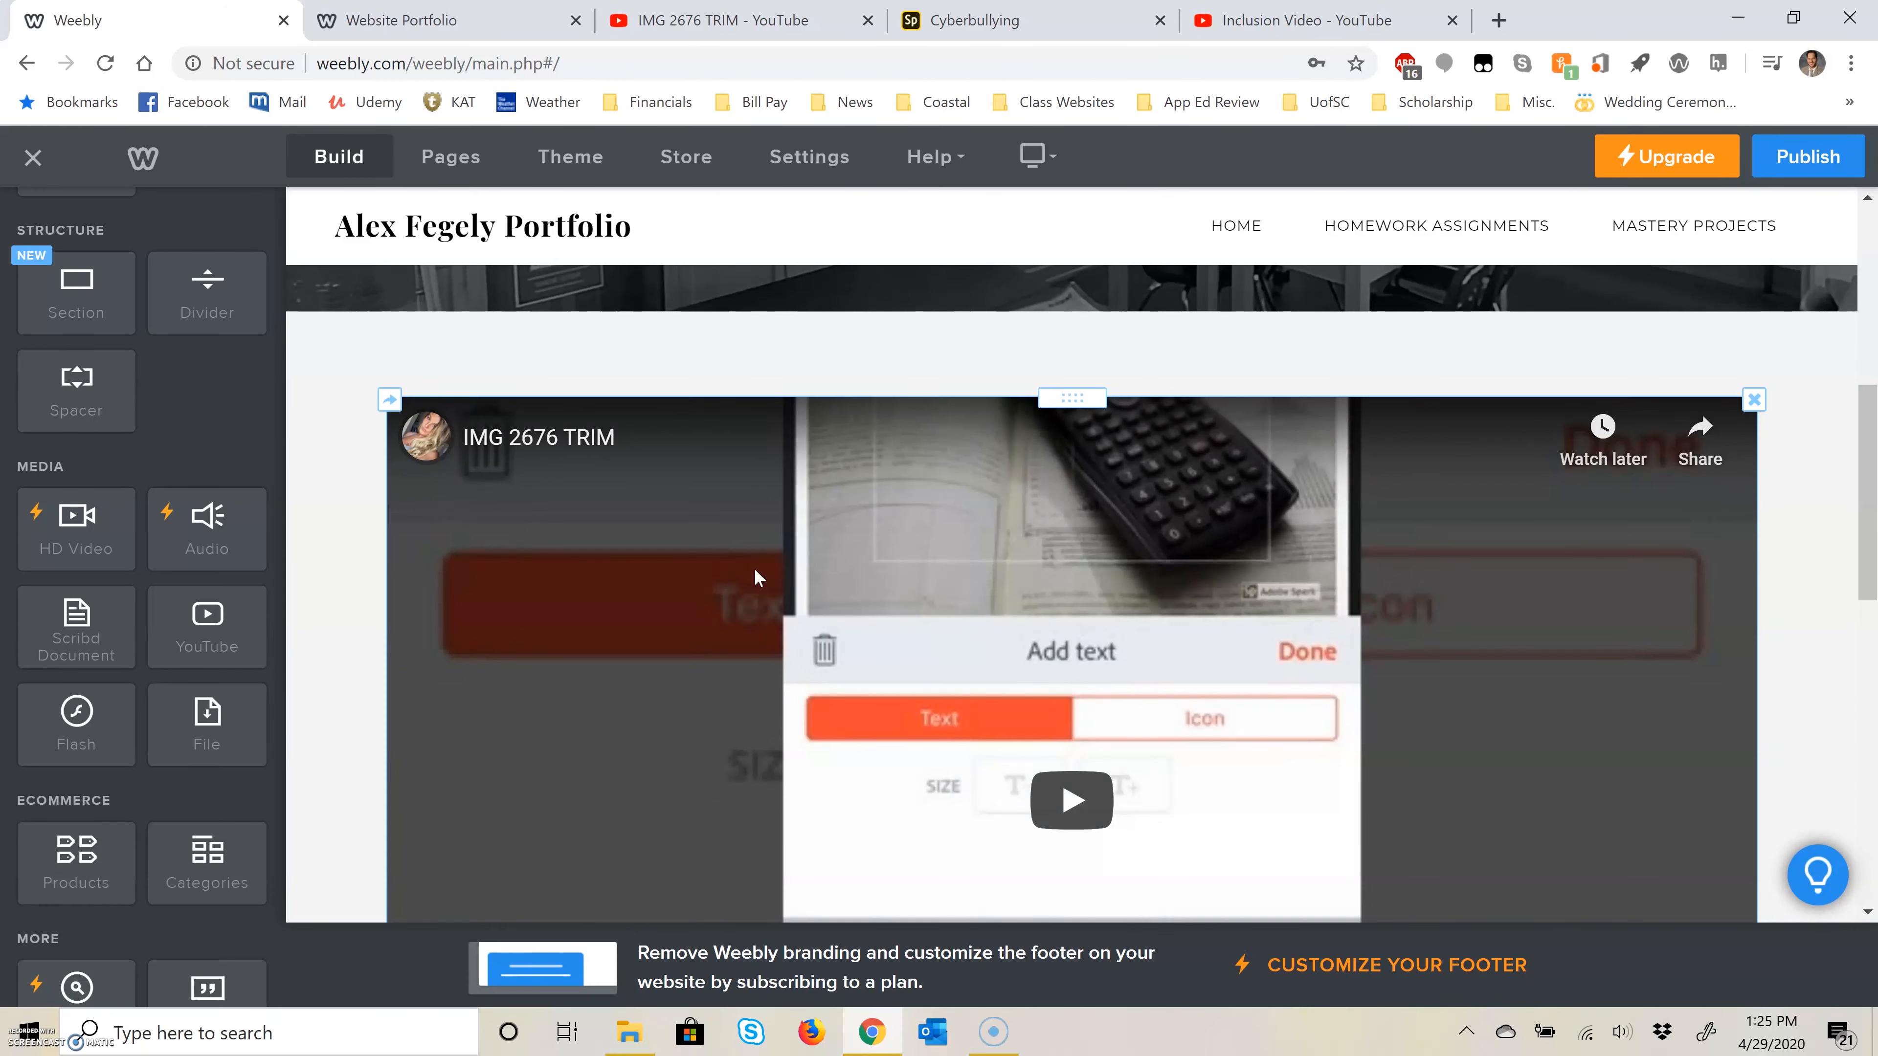
# Step: Delete the IMG 2676 TRIM YouTube element from the Unit 2: Educational Video page
pyautogui.click(1753, 400)
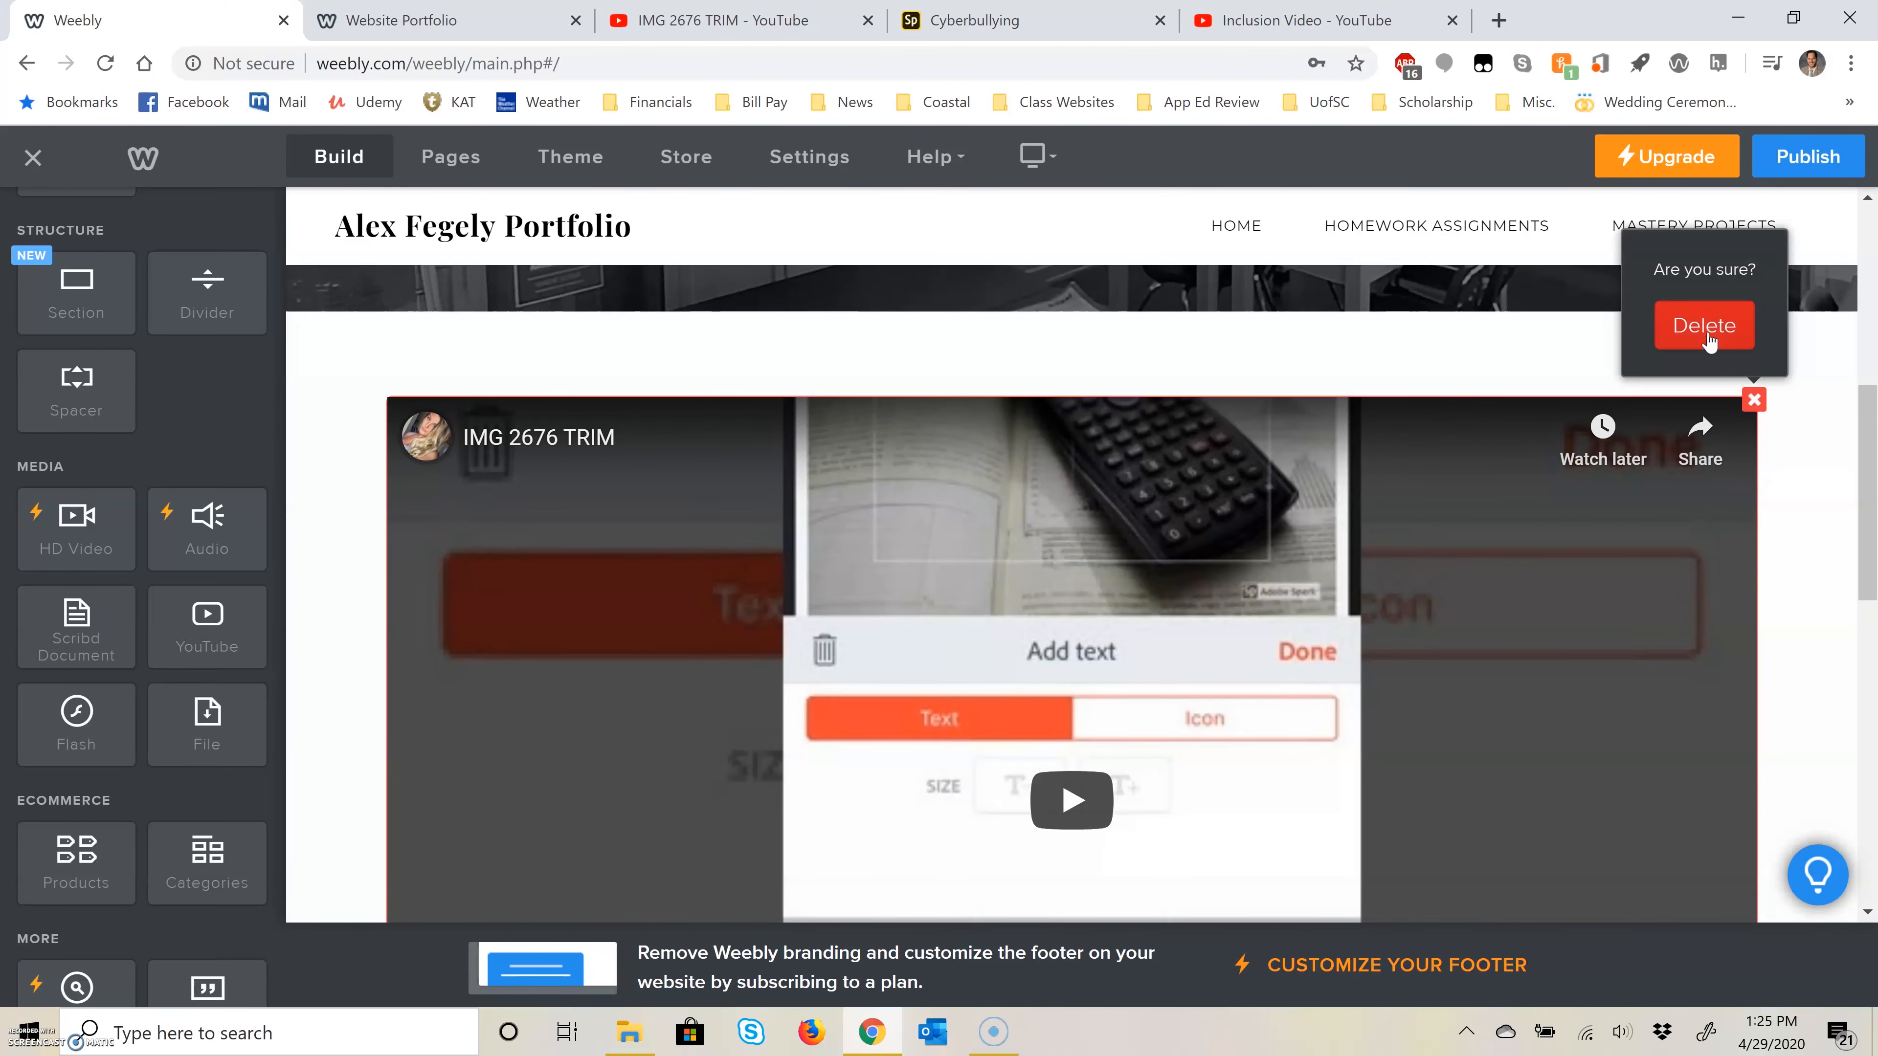
pyautogui.click(1706, 328)
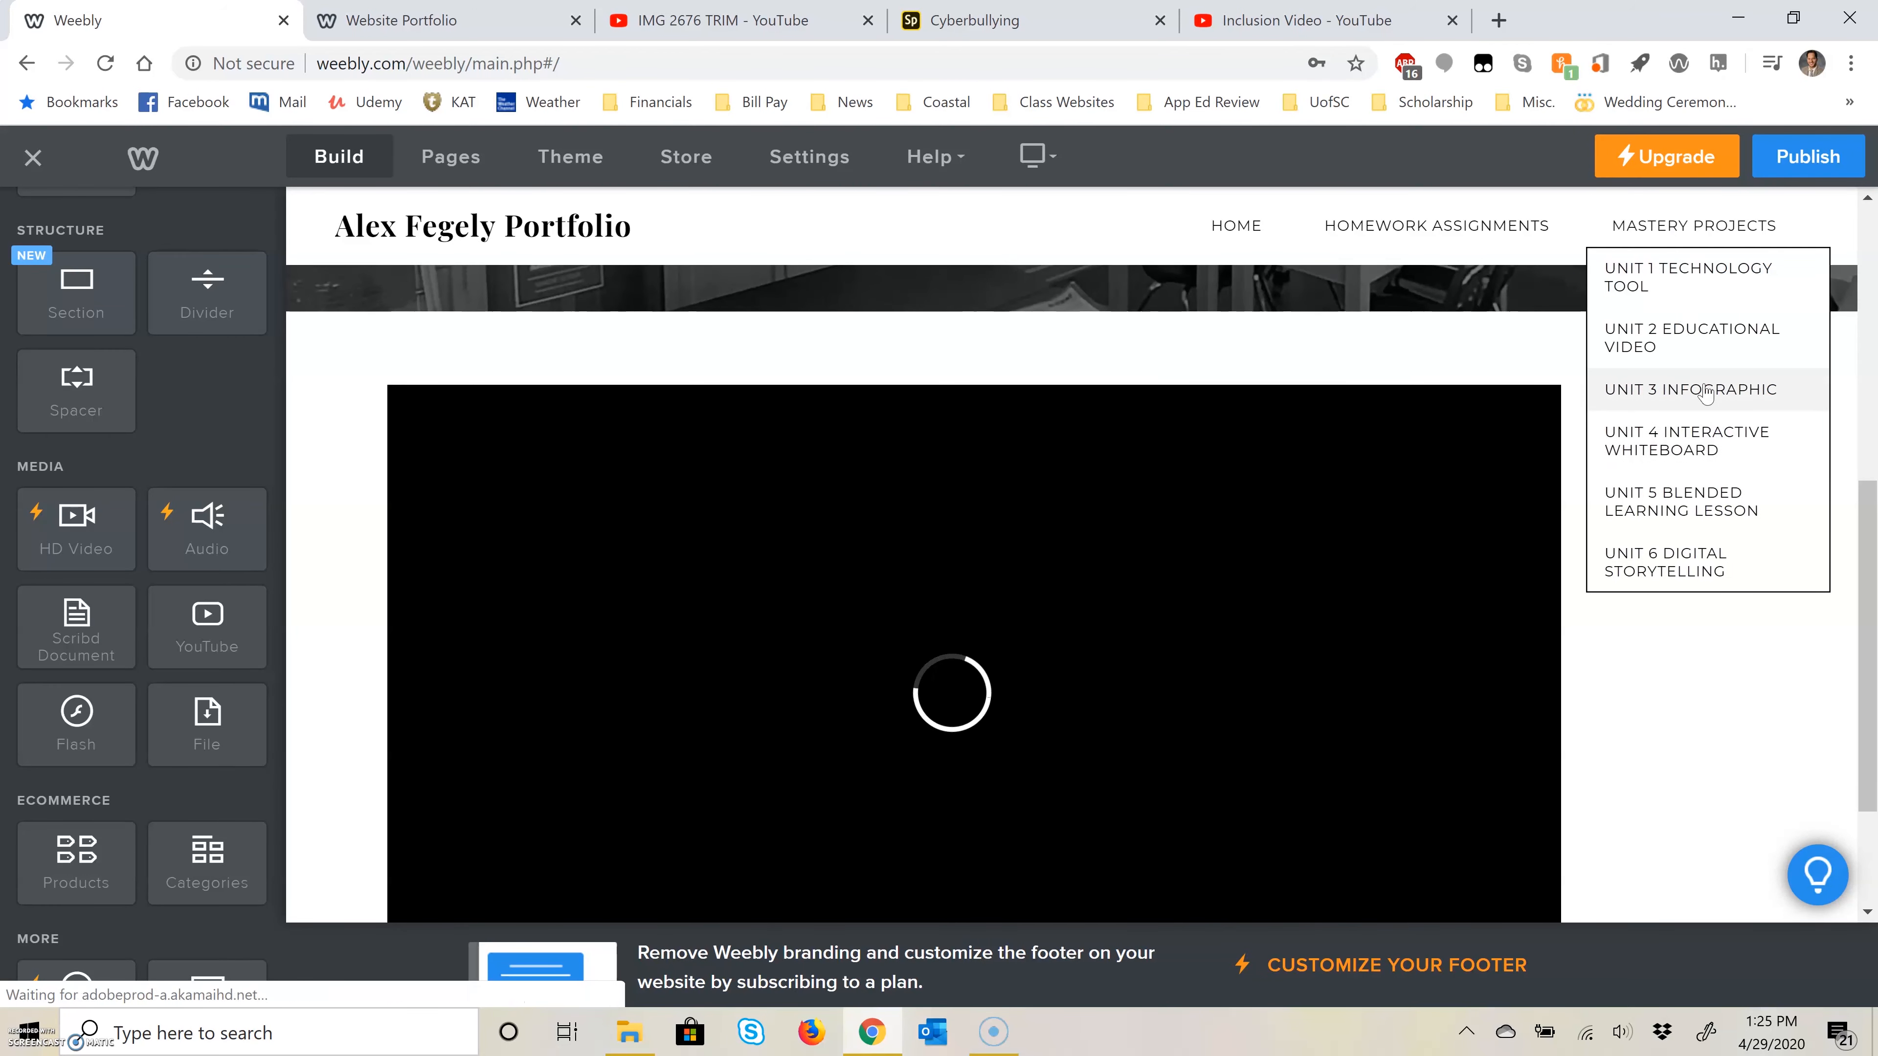
pyautogui.click(1671, 385)
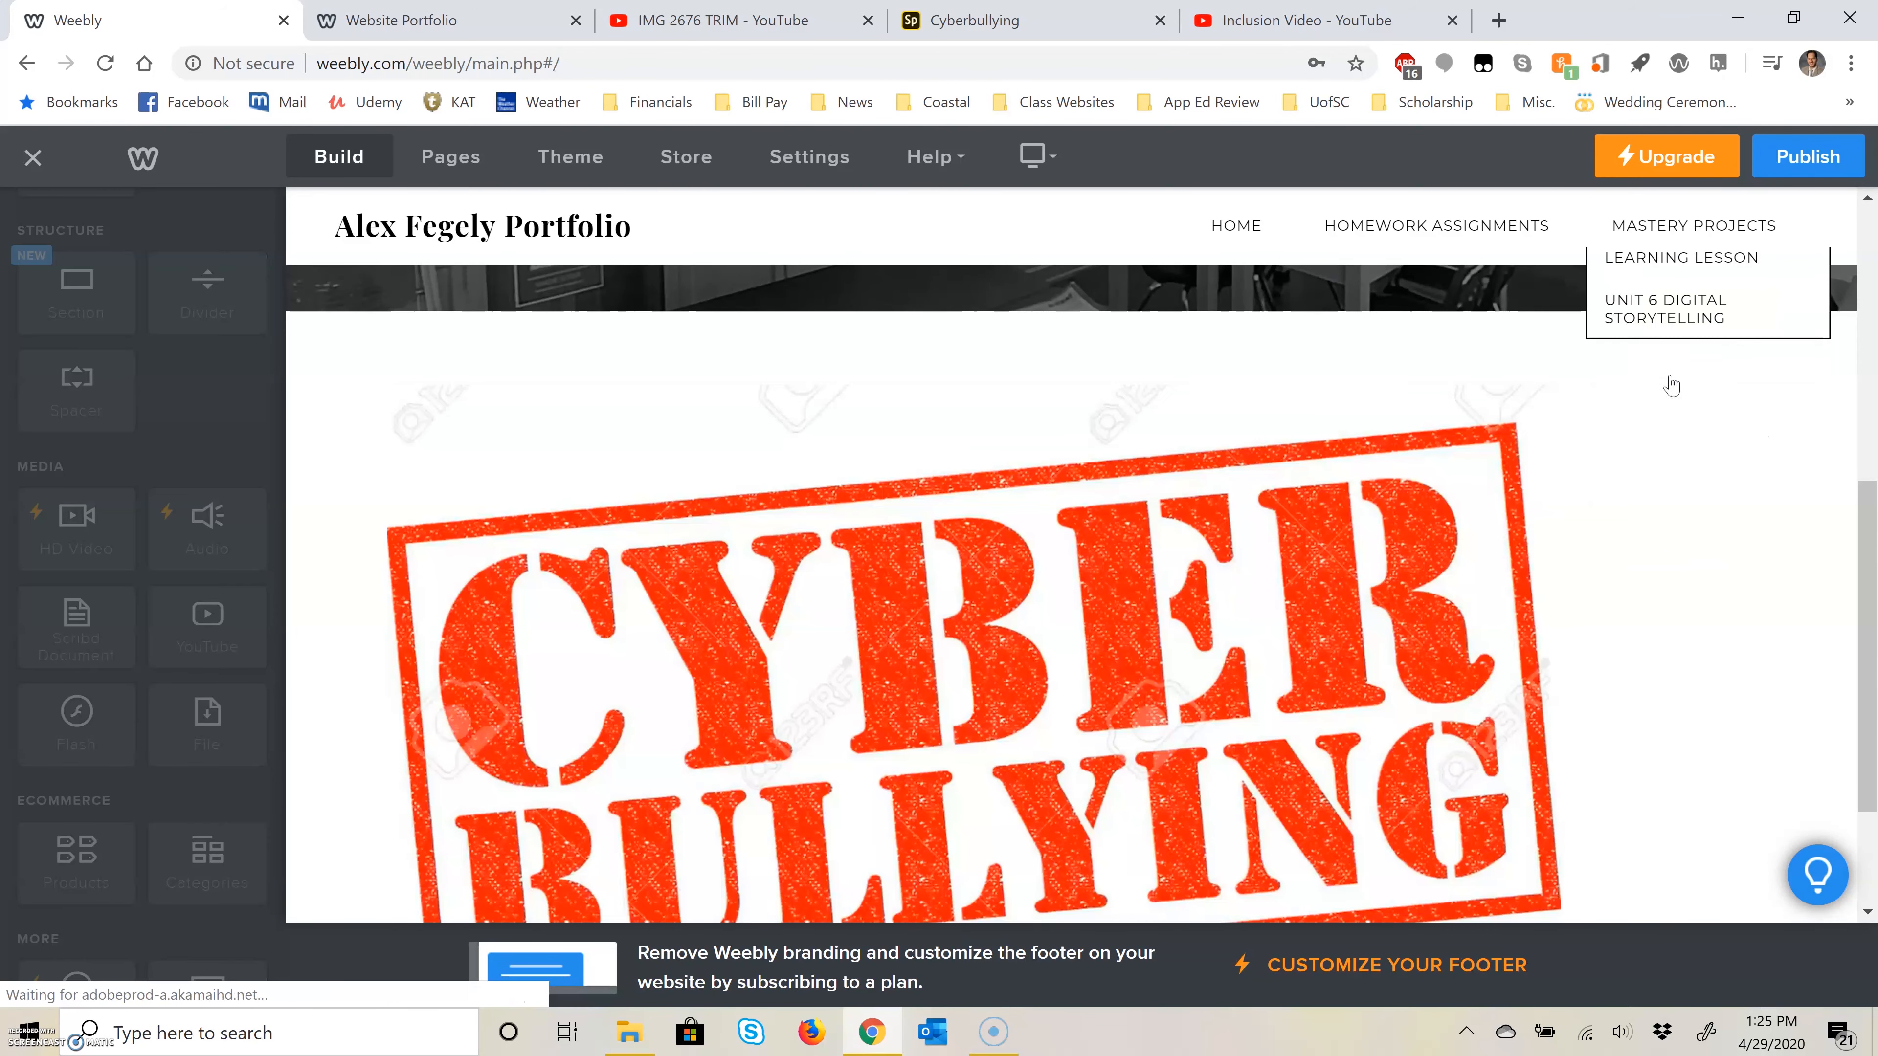
# Step: Consult the Website Portfolio PowerPoint for the upload type and tool of the Unit 3 Mastery: Infographic project
pyautogui.click(414, 20)
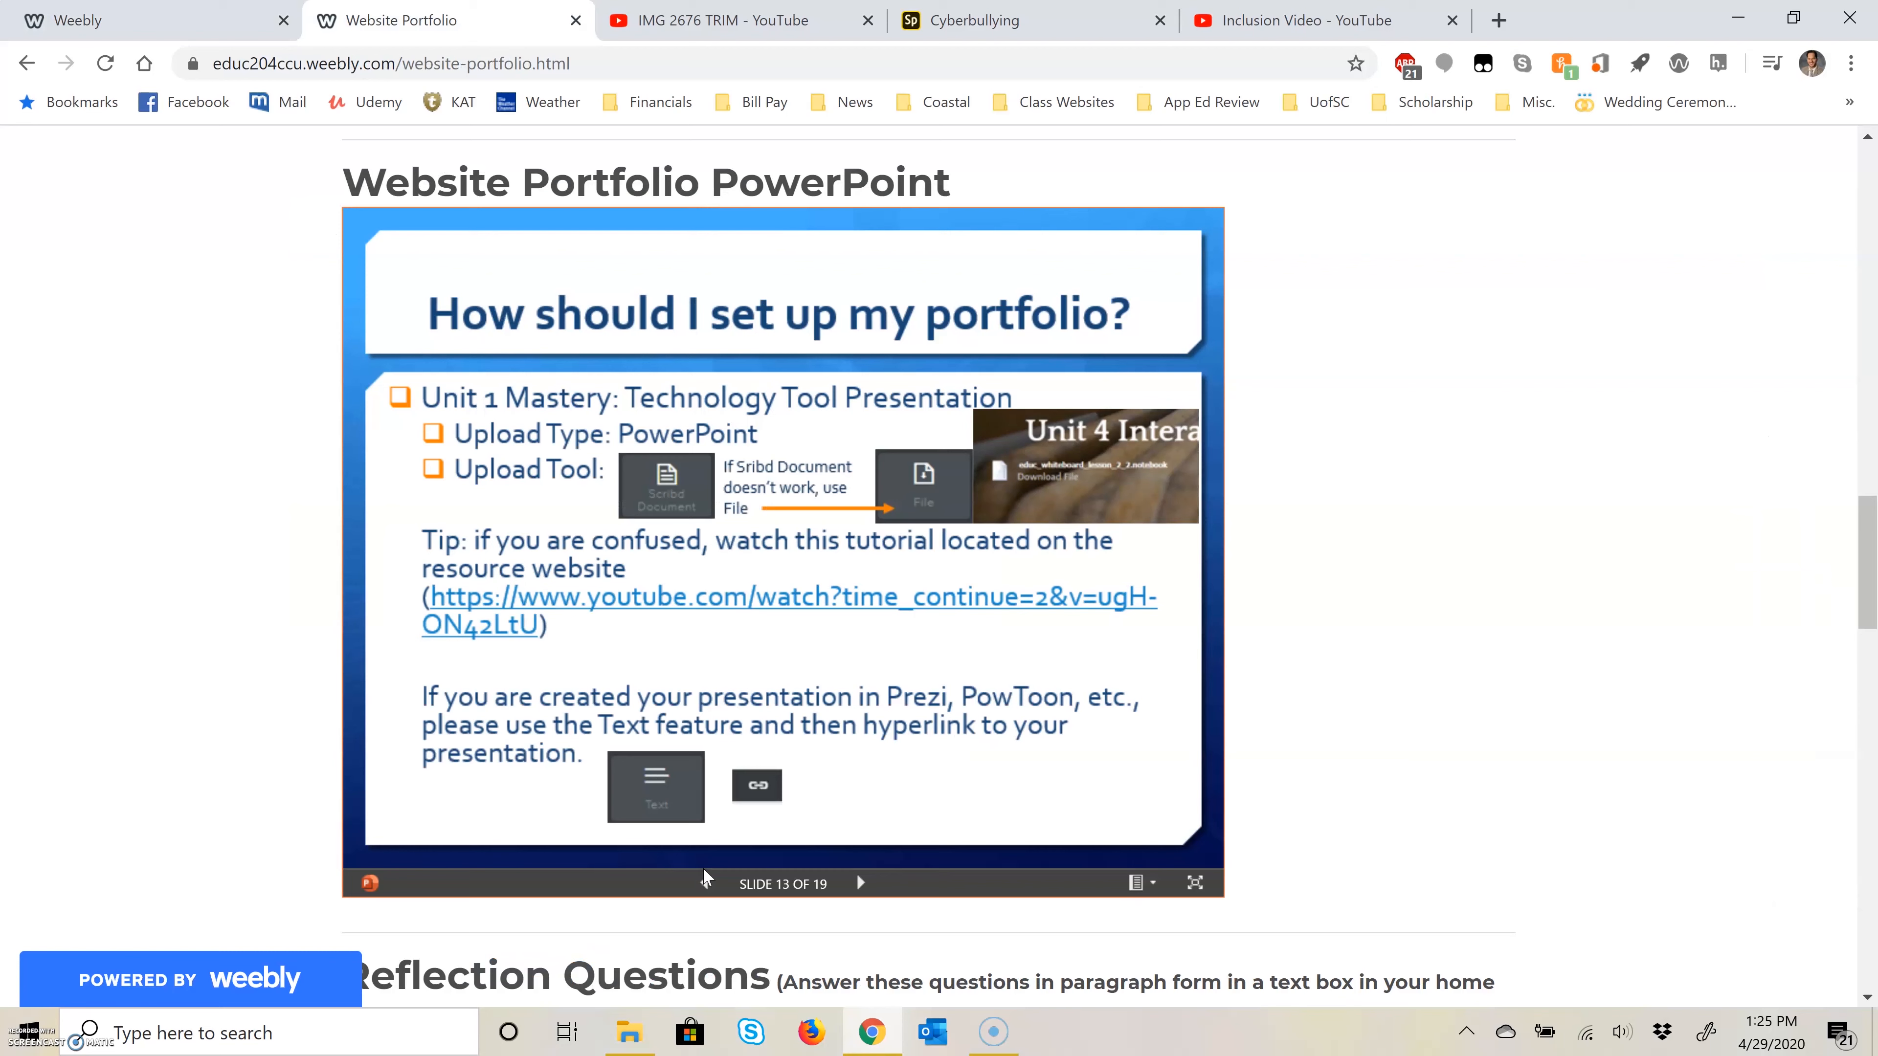
pyautogui.click(861, 882)
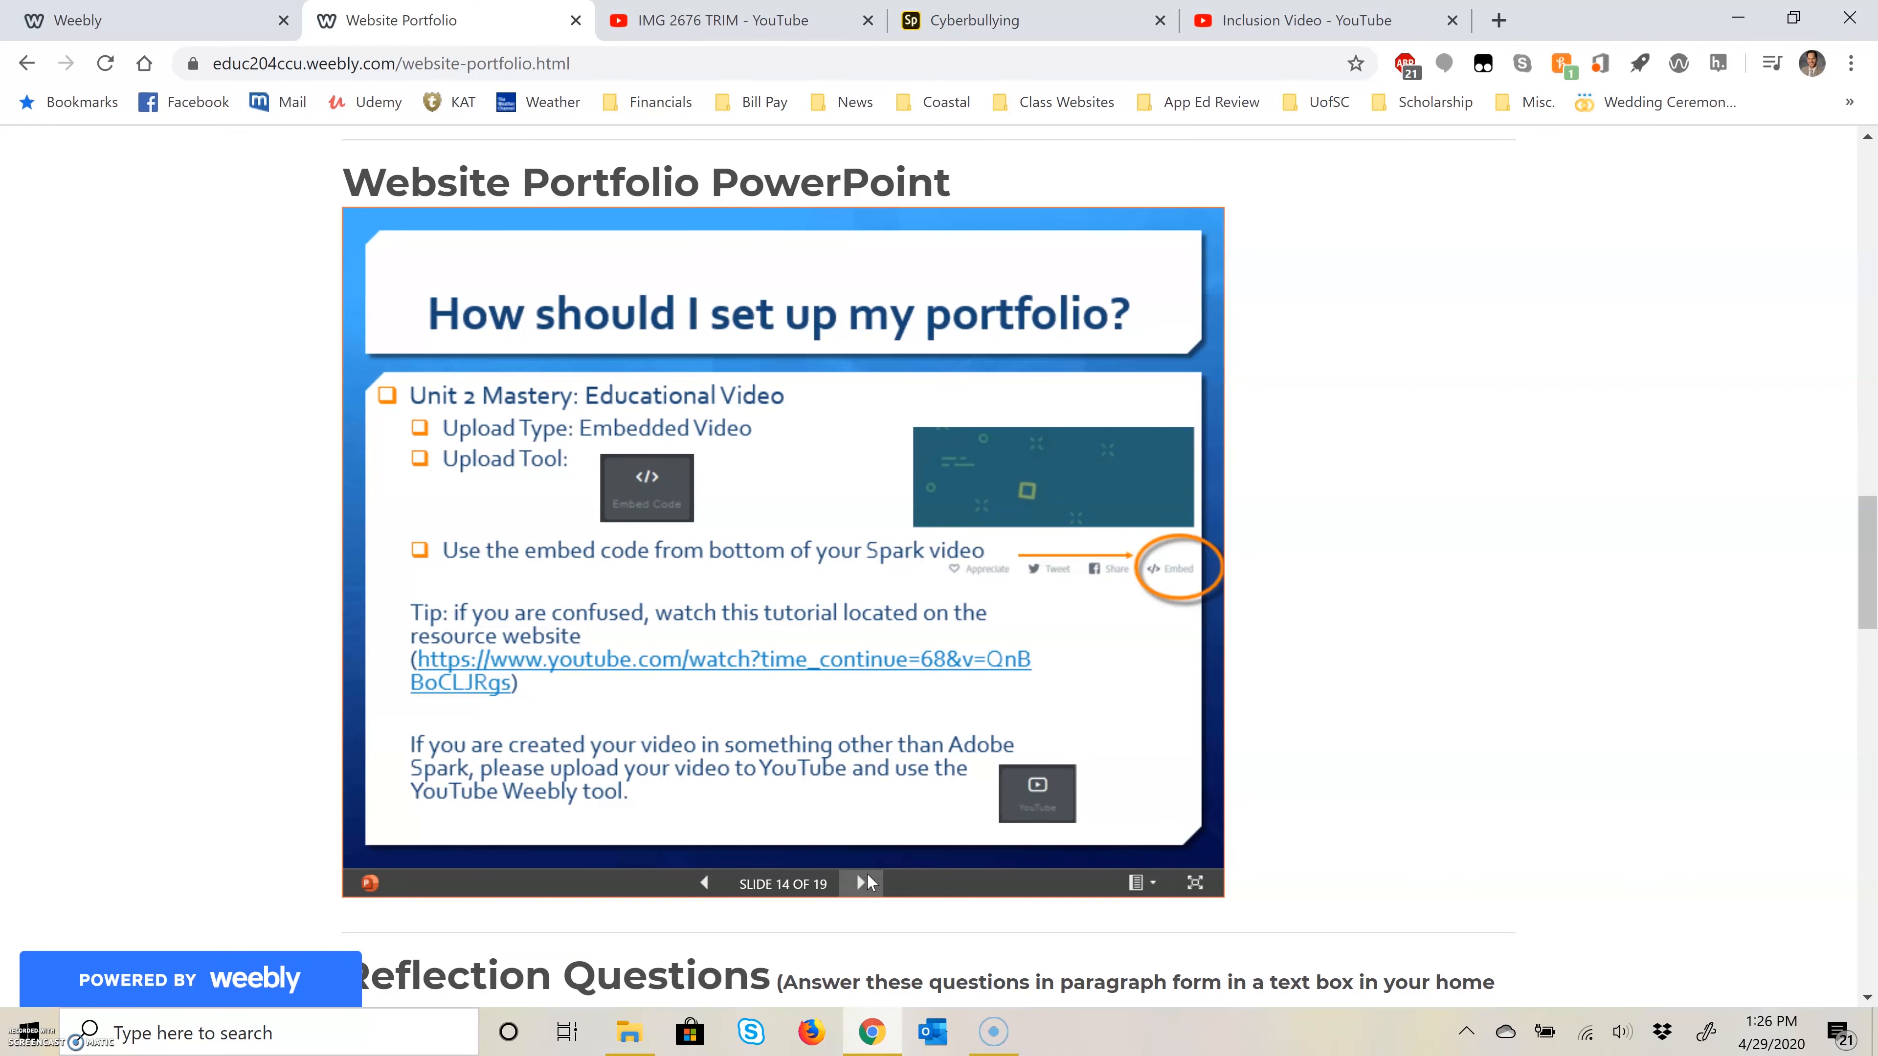
pyautogui.click(867, 880)
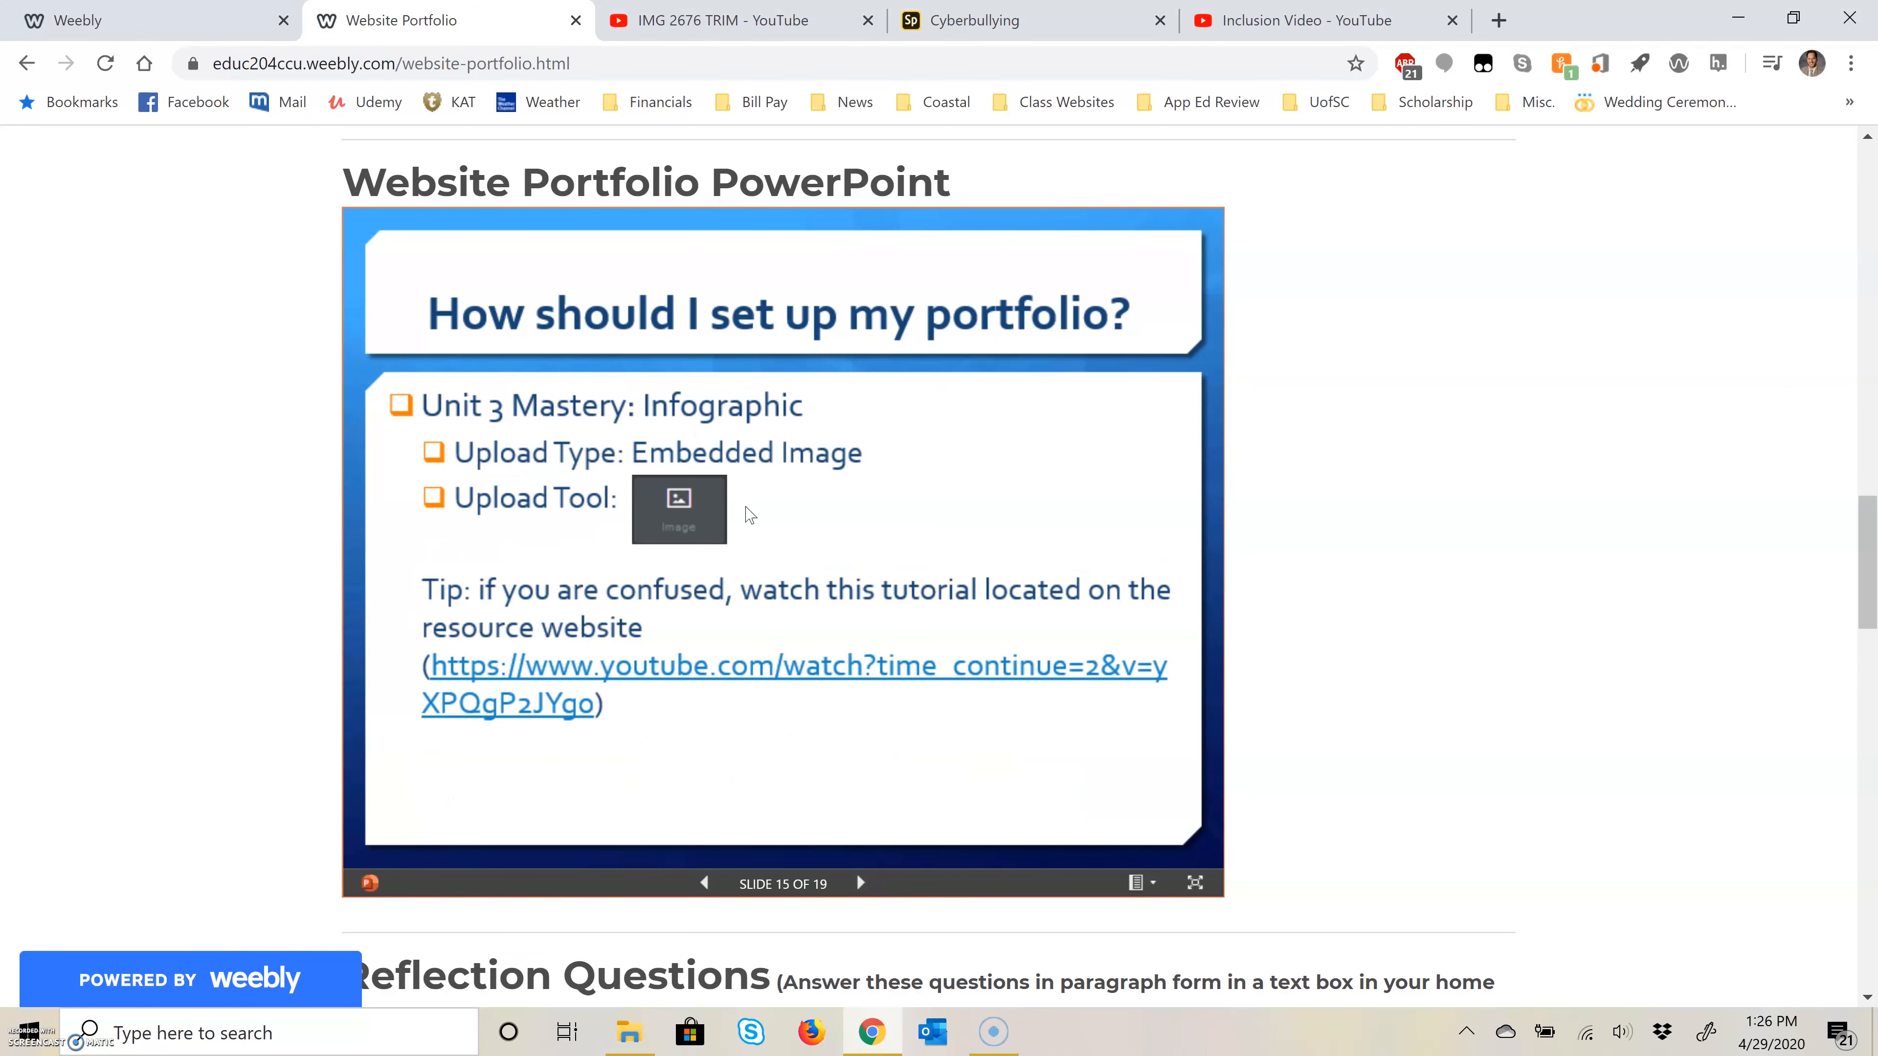
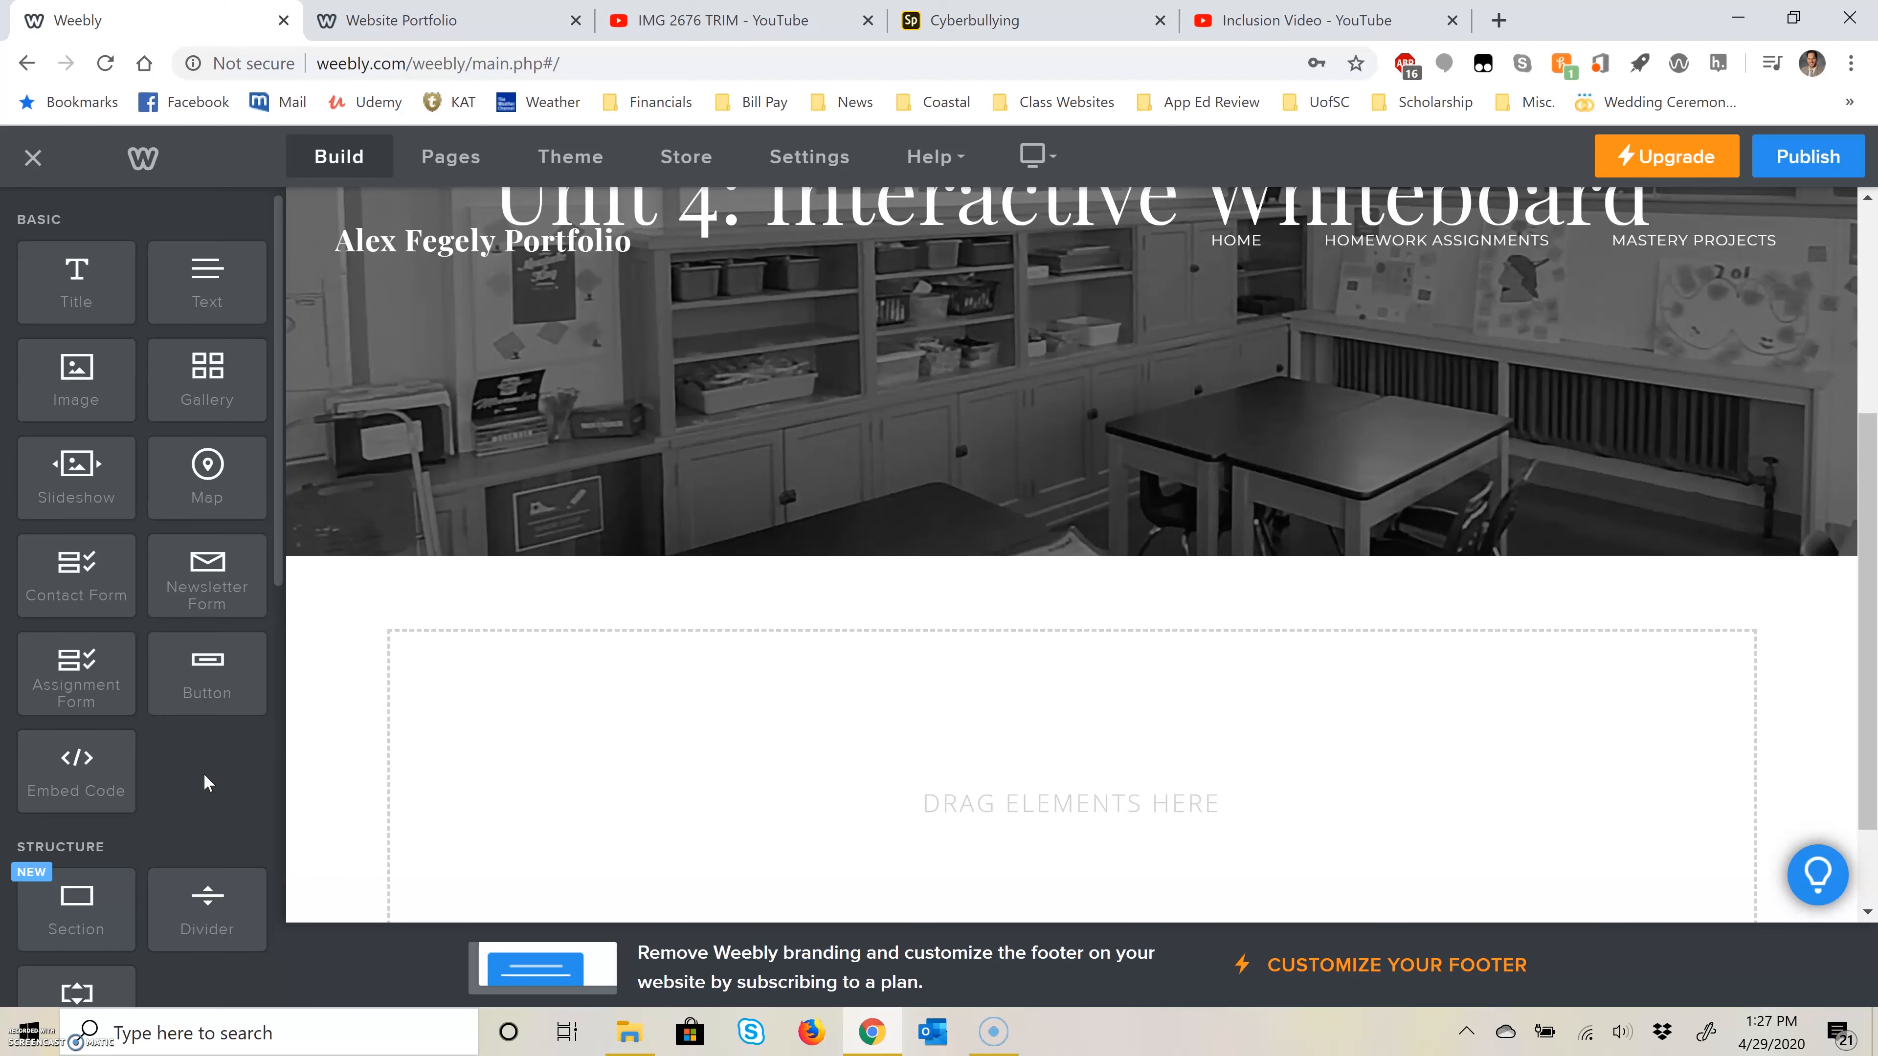
# Step: Add a File element to the Unit 4: Interactive Whiteboard page and upload the second grade social studies notebook from the Unit 4 folder
pyautogui.scroll(-6, 198, 772)
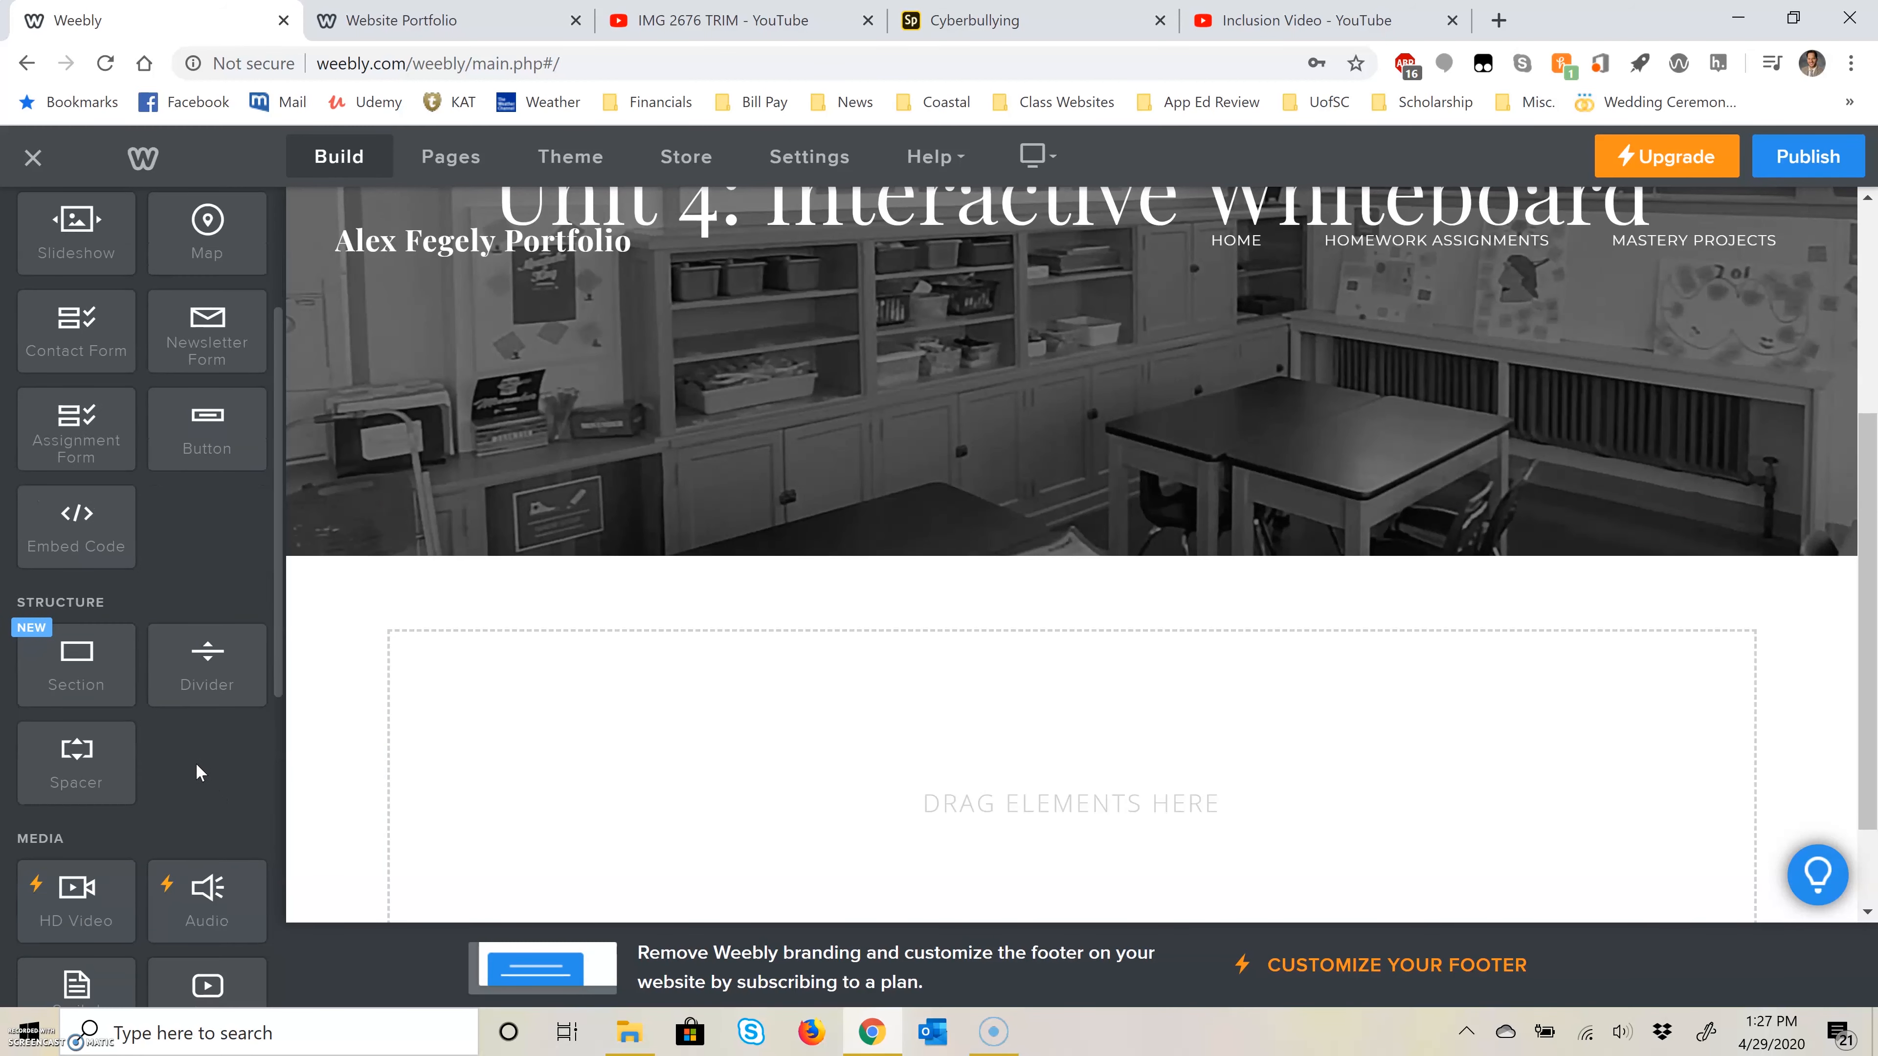
pyautogui.moveTo(201, 725); pyautogui.dragTo(530, 797)
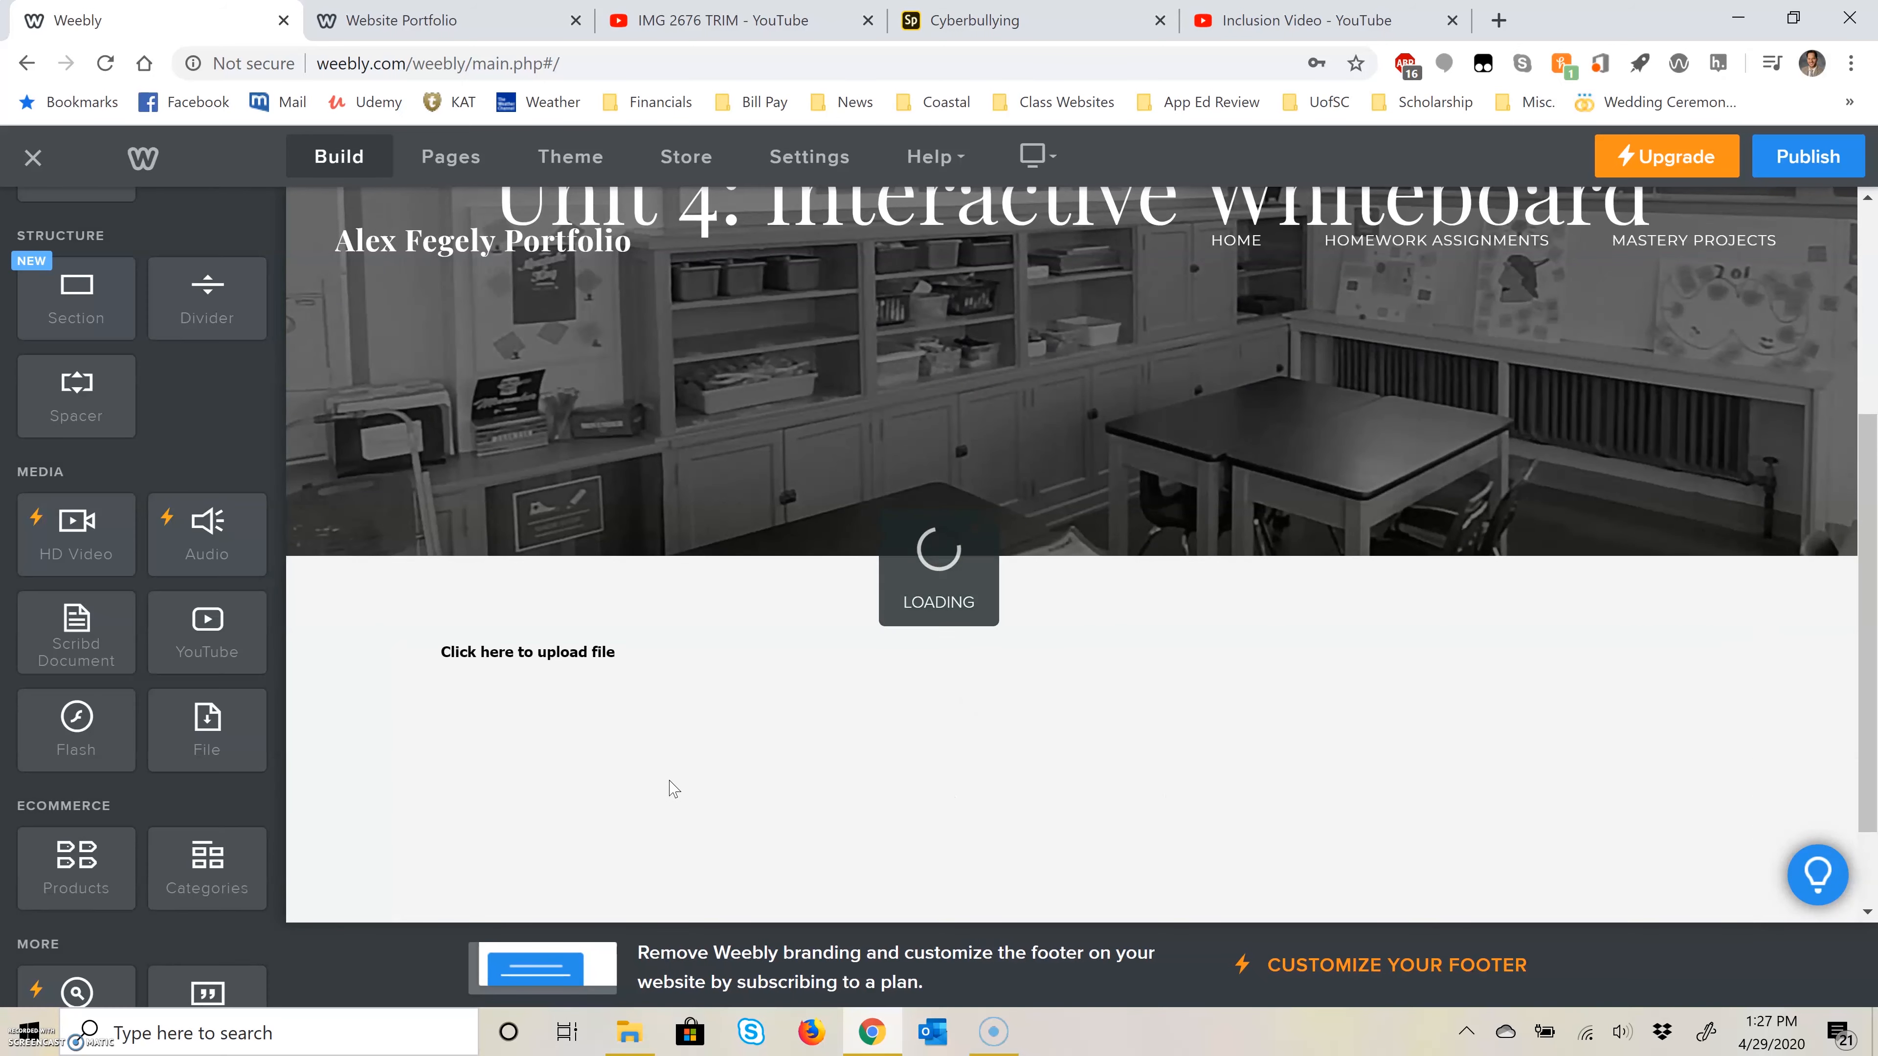
pyautogui.click(555, 684)
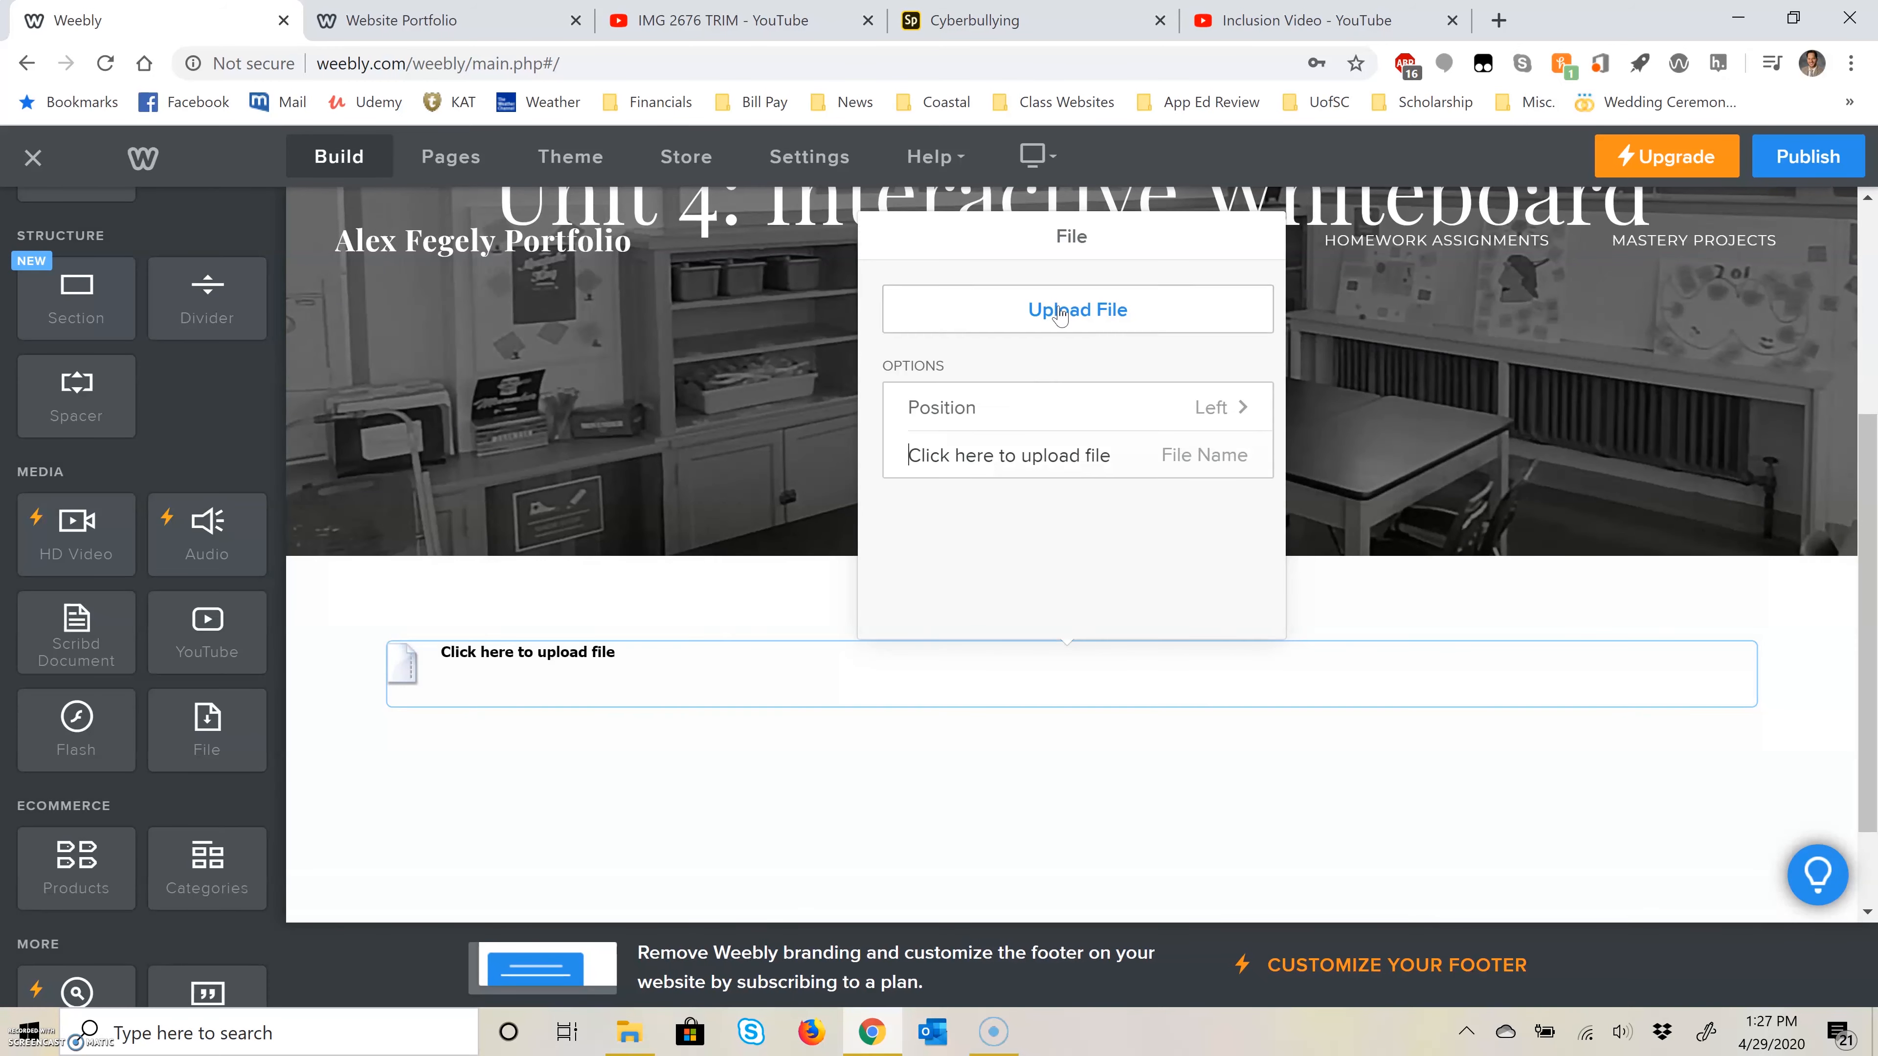
pyautogui.click(1059, 313)
pyautogui.click(898, 626)
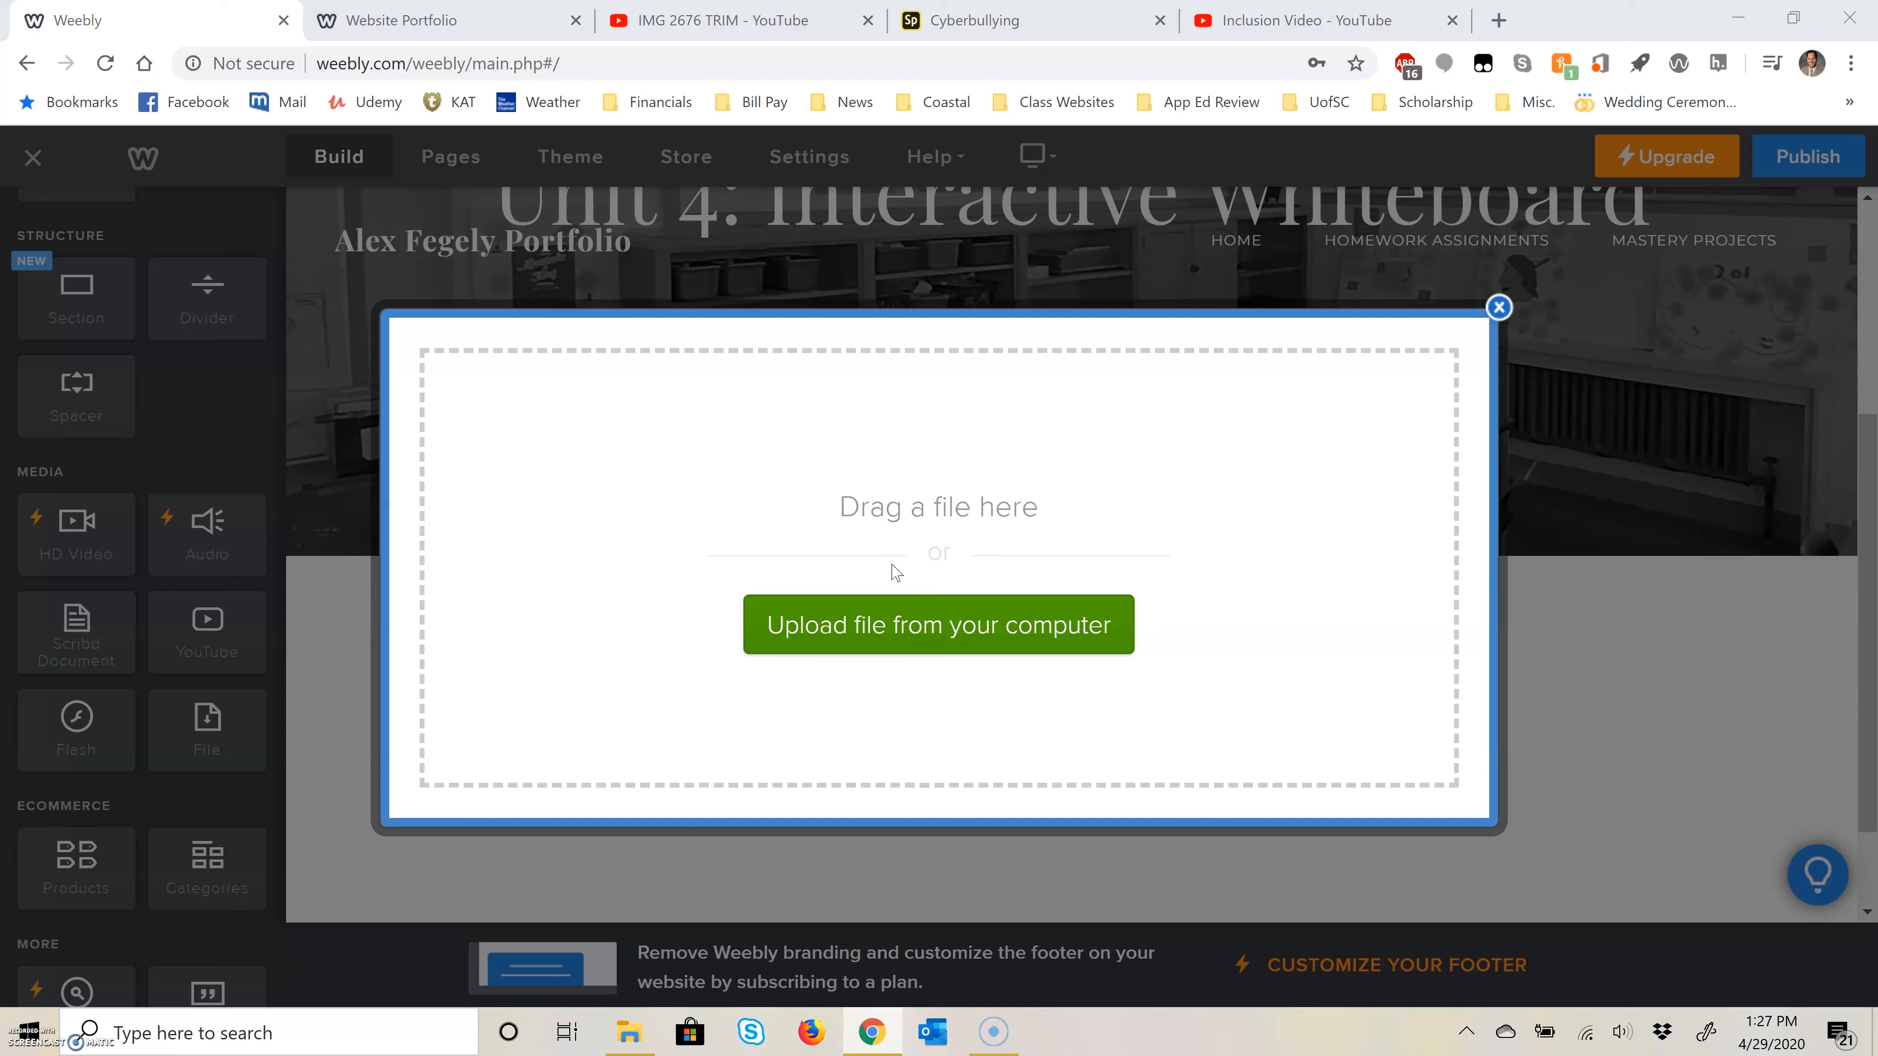
pyautogui.click(393, 55)
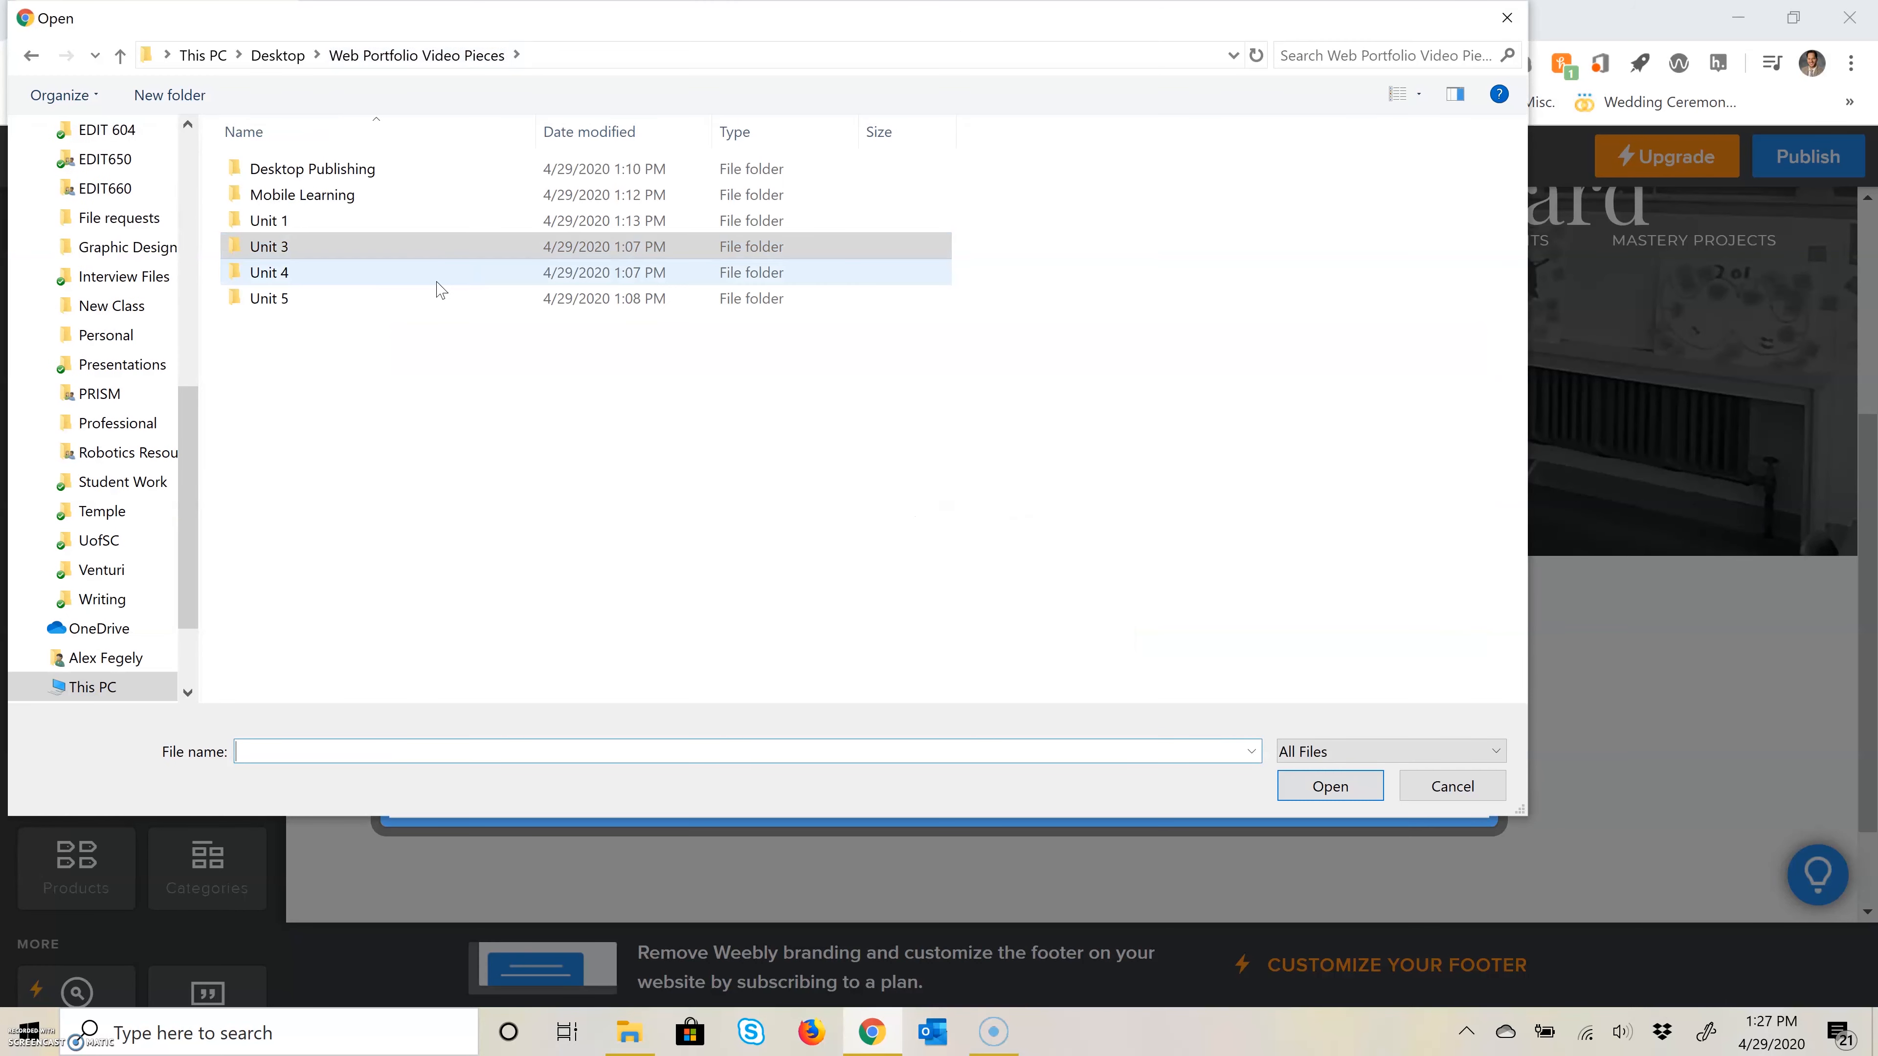
pyautogui.doubleClick(358, 273)
pyautogui.doubleClick(289, 184)
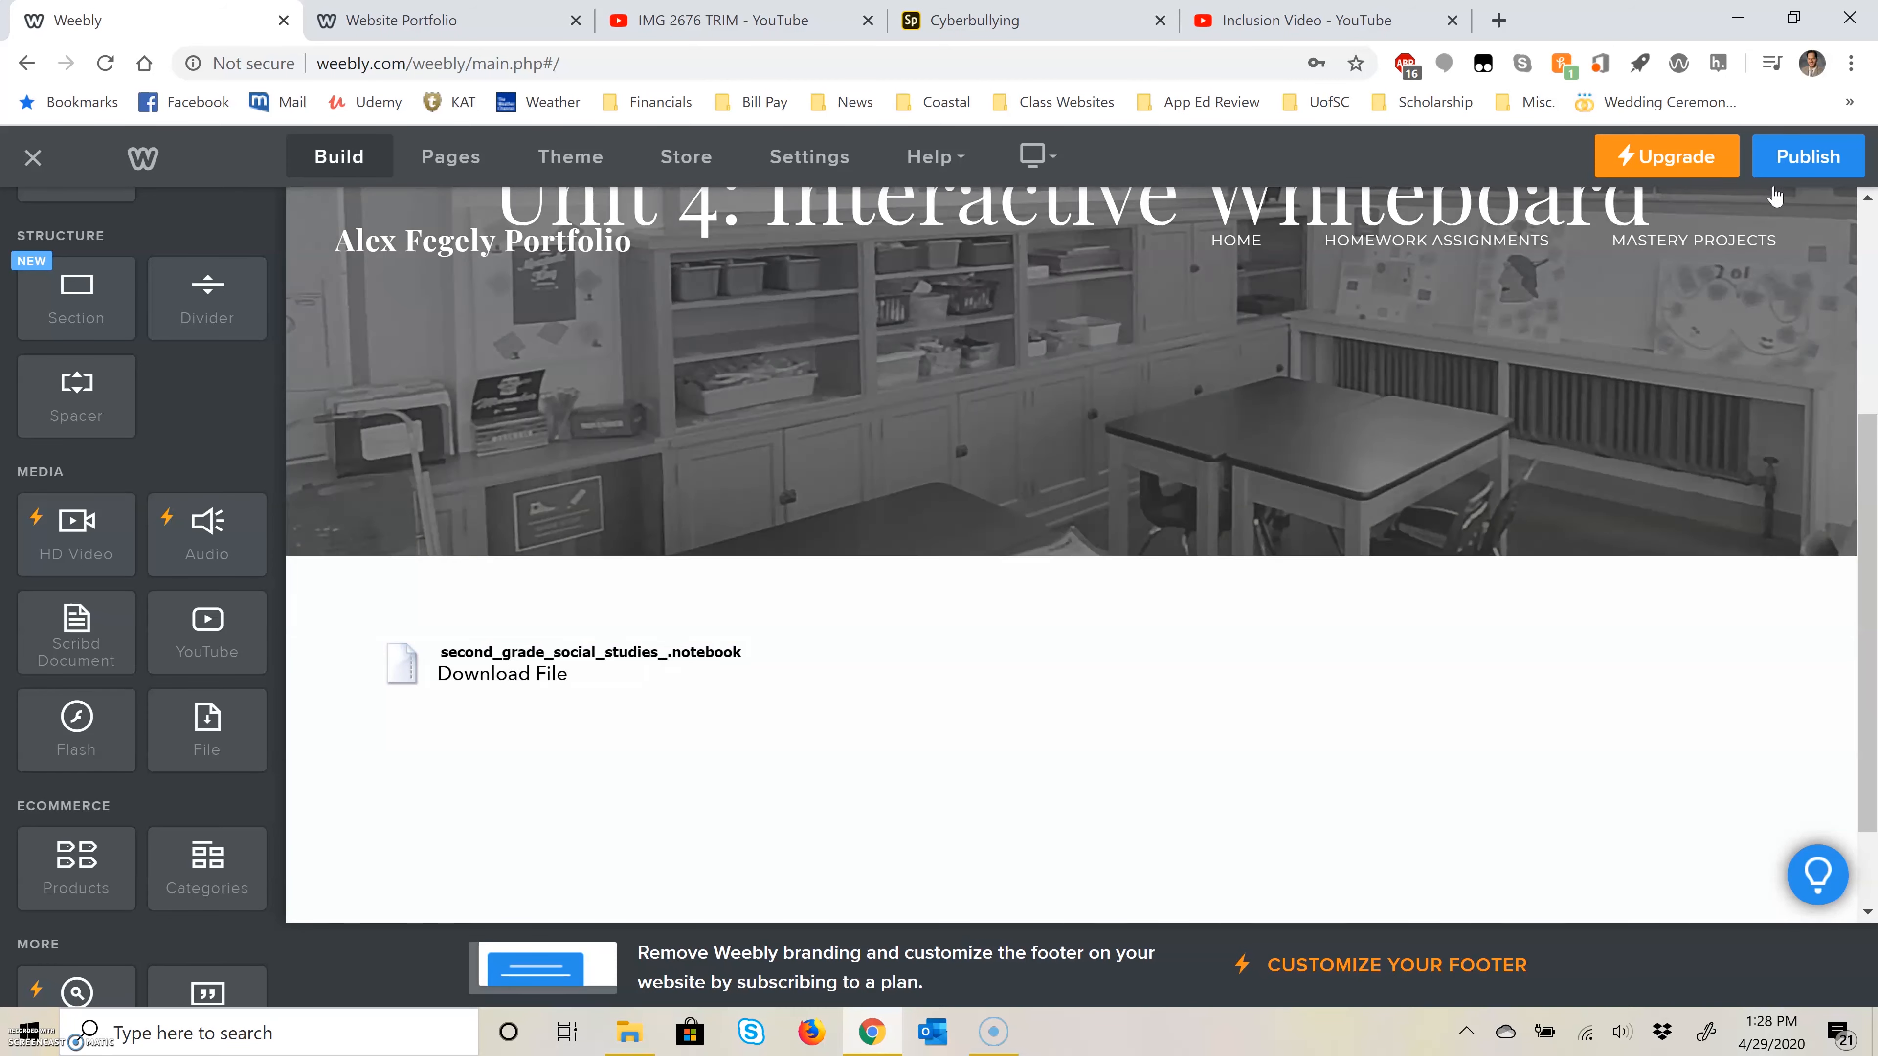
# Step: Publish the website and go to the Unit 5 Blended Learning Lesson page under Mastery Projects
pyautogui.click(1776, 174)
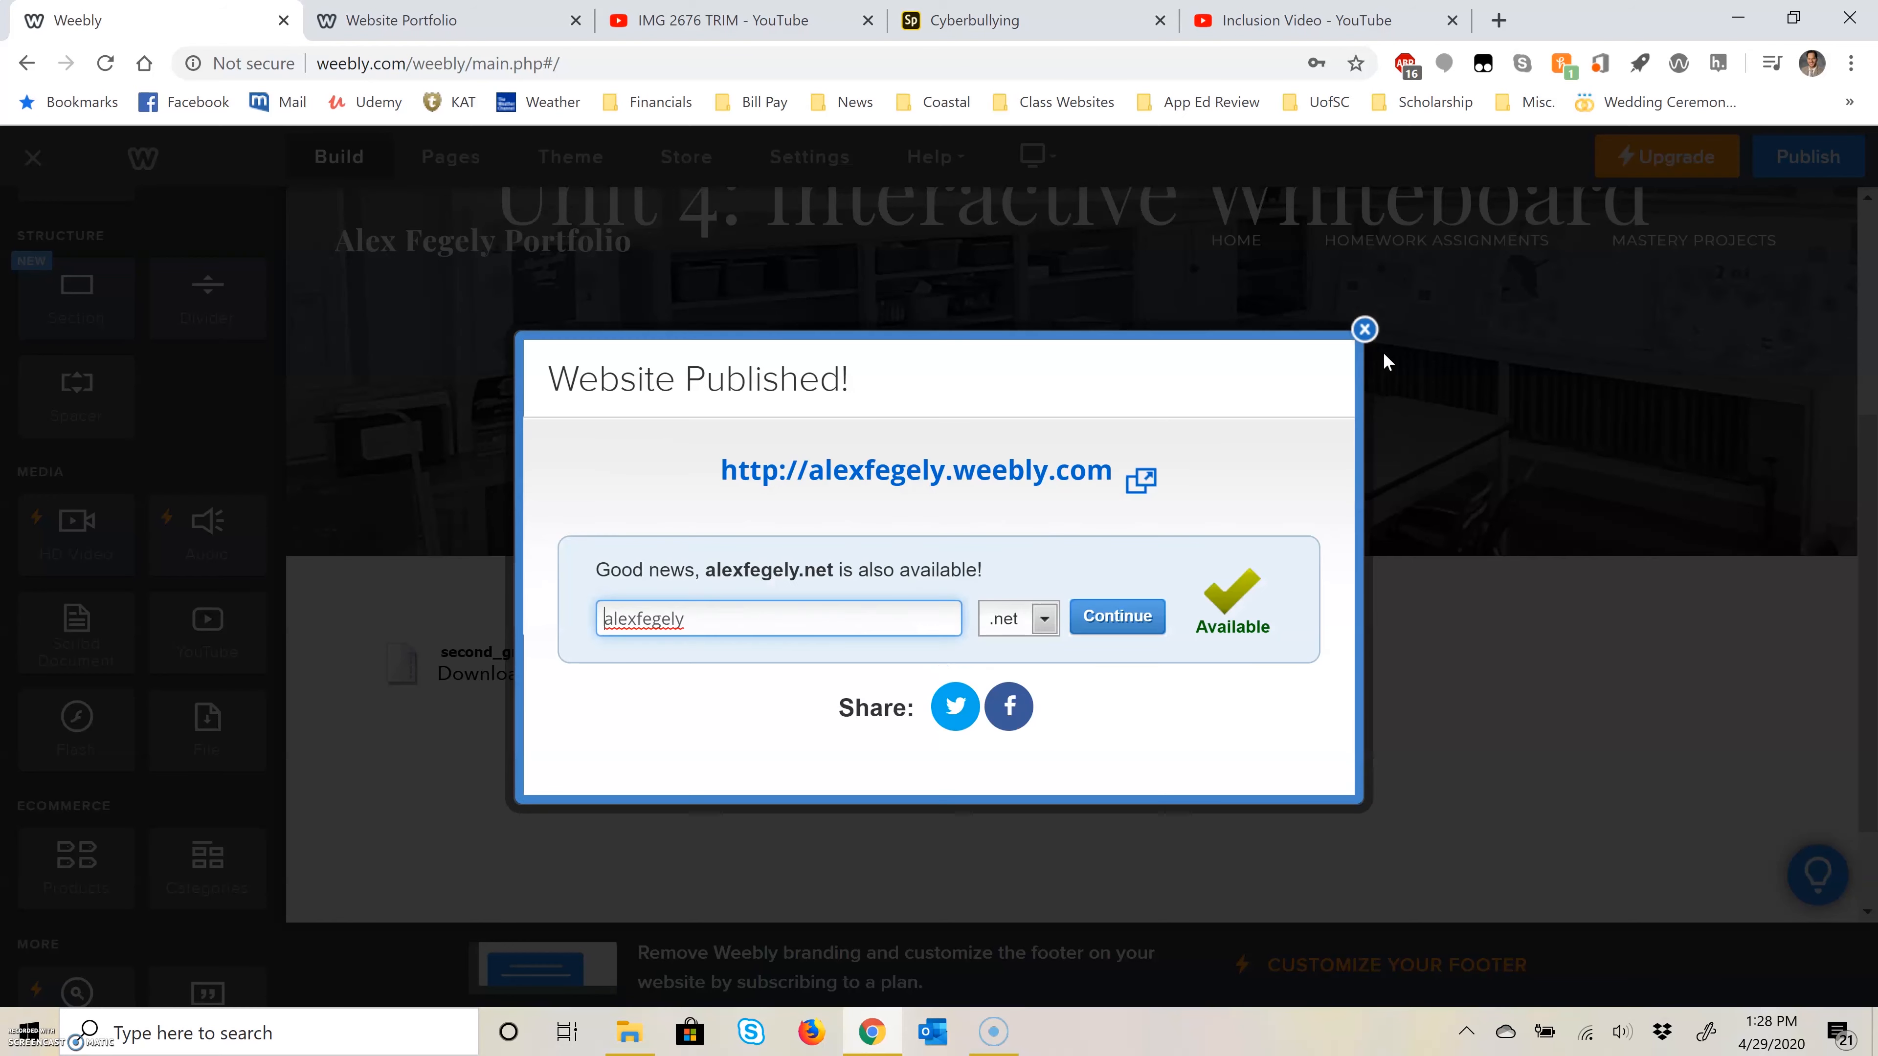
pyautogui.click(1365, 330)
pyautogui.moveTo(1694, 240)
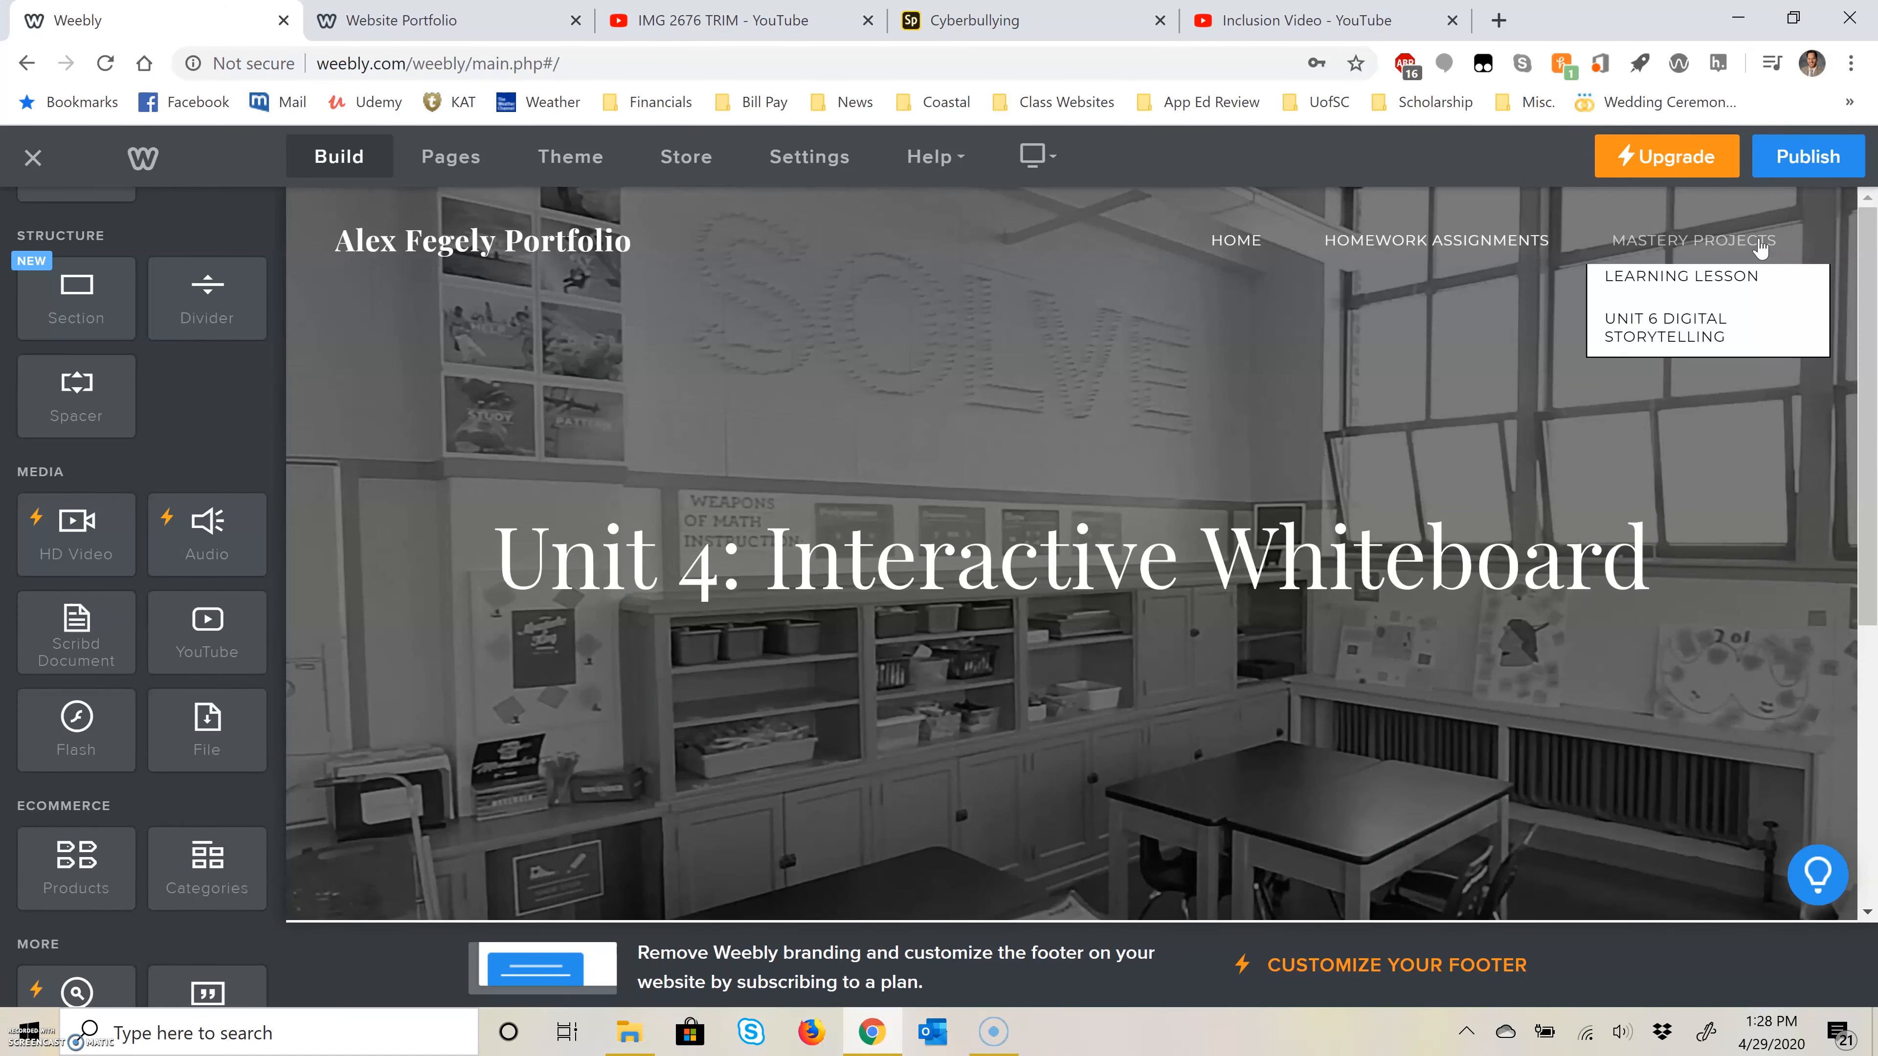
pyautogui.click(1680, 544)
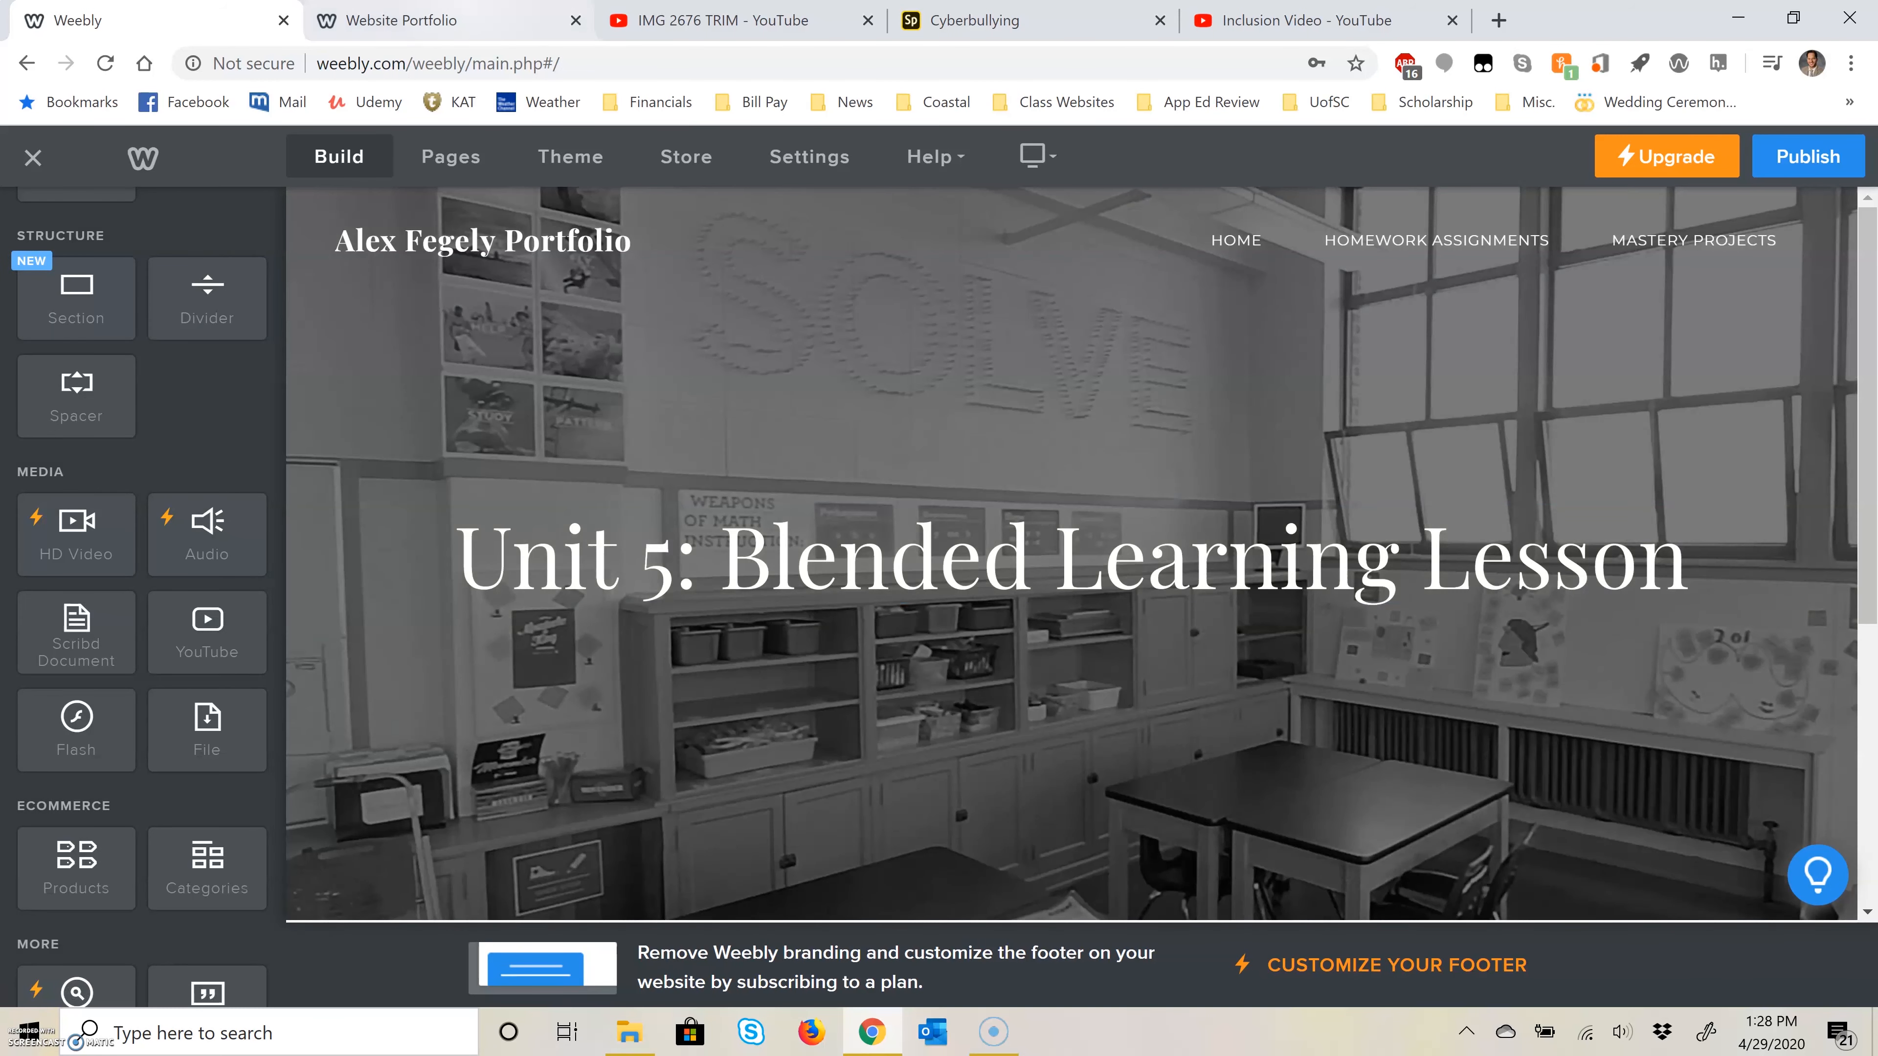
# Step: Consult the Website Portfolio PowerPoint for the upload type and tool of the Unit 5 Mastery: Blended Learning Lesson Plan, then return to the editor
pyautogui.click(403, 20)
pyautogui.click(860, 884)
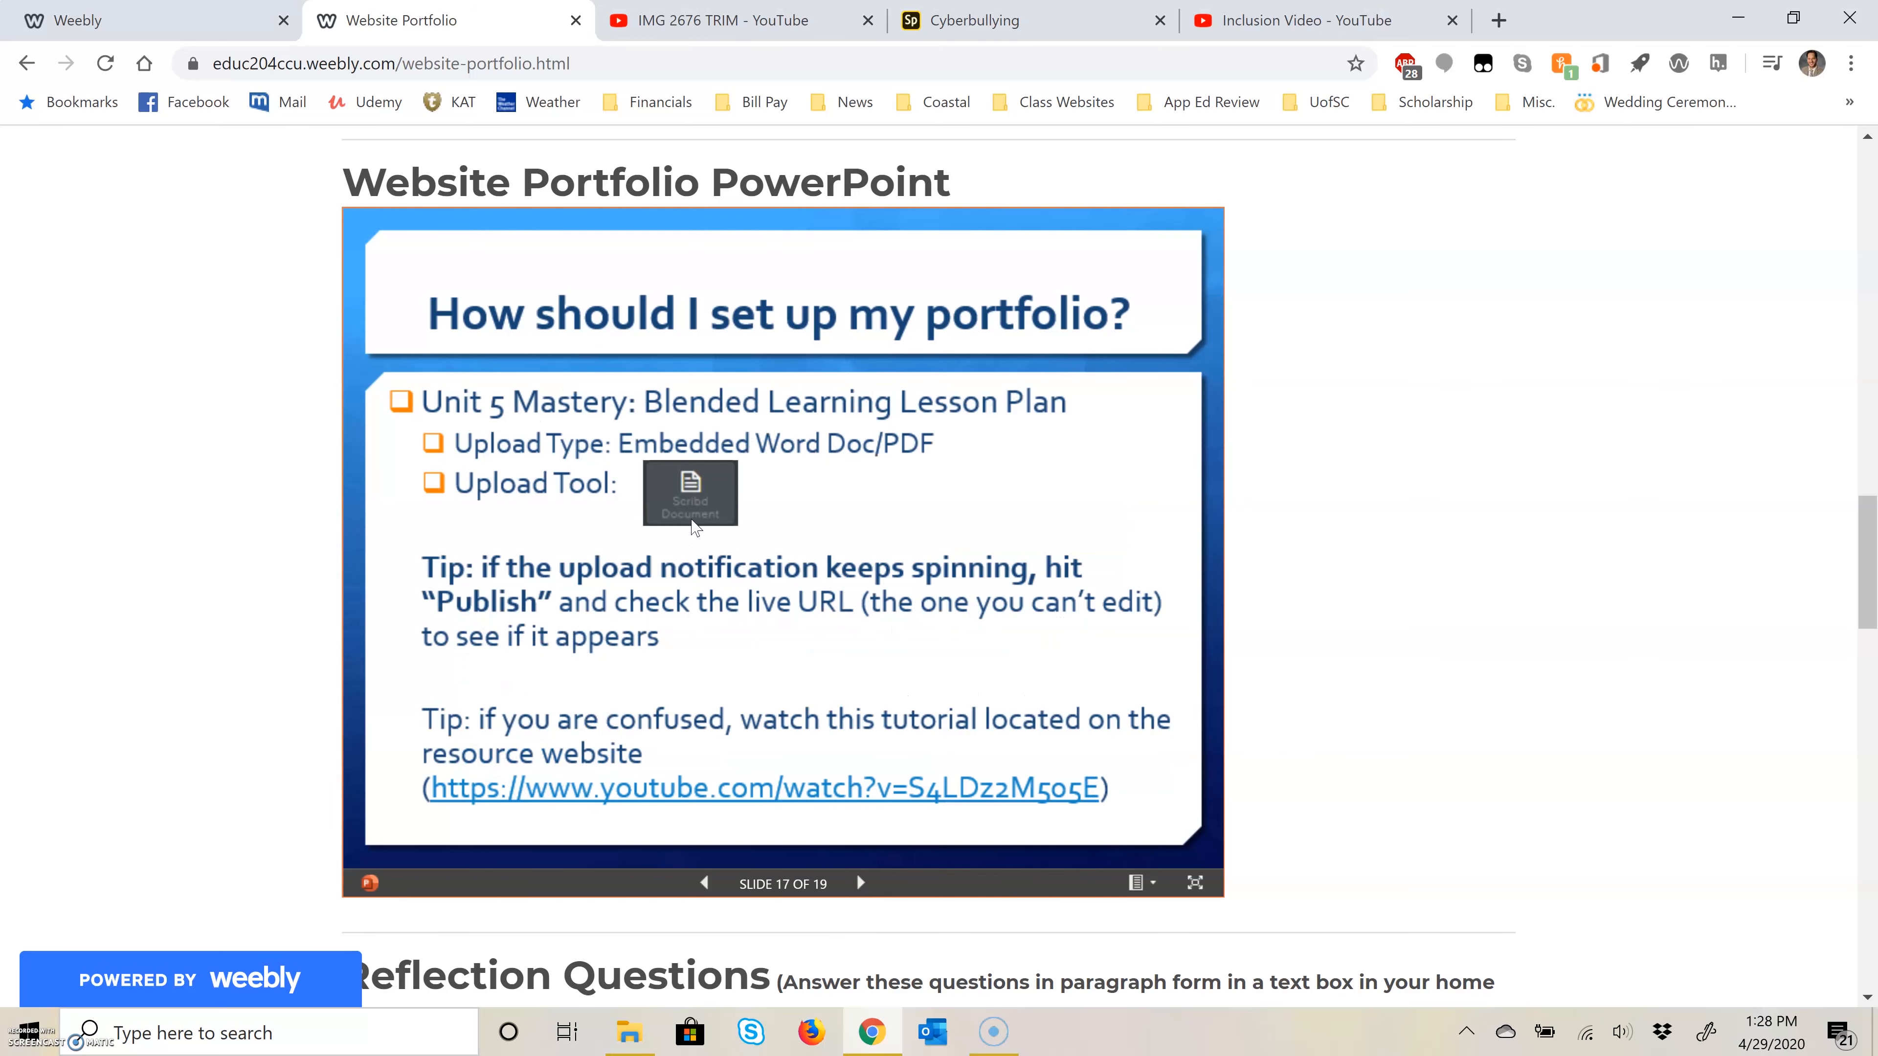
pyautogui.click(105, 16)
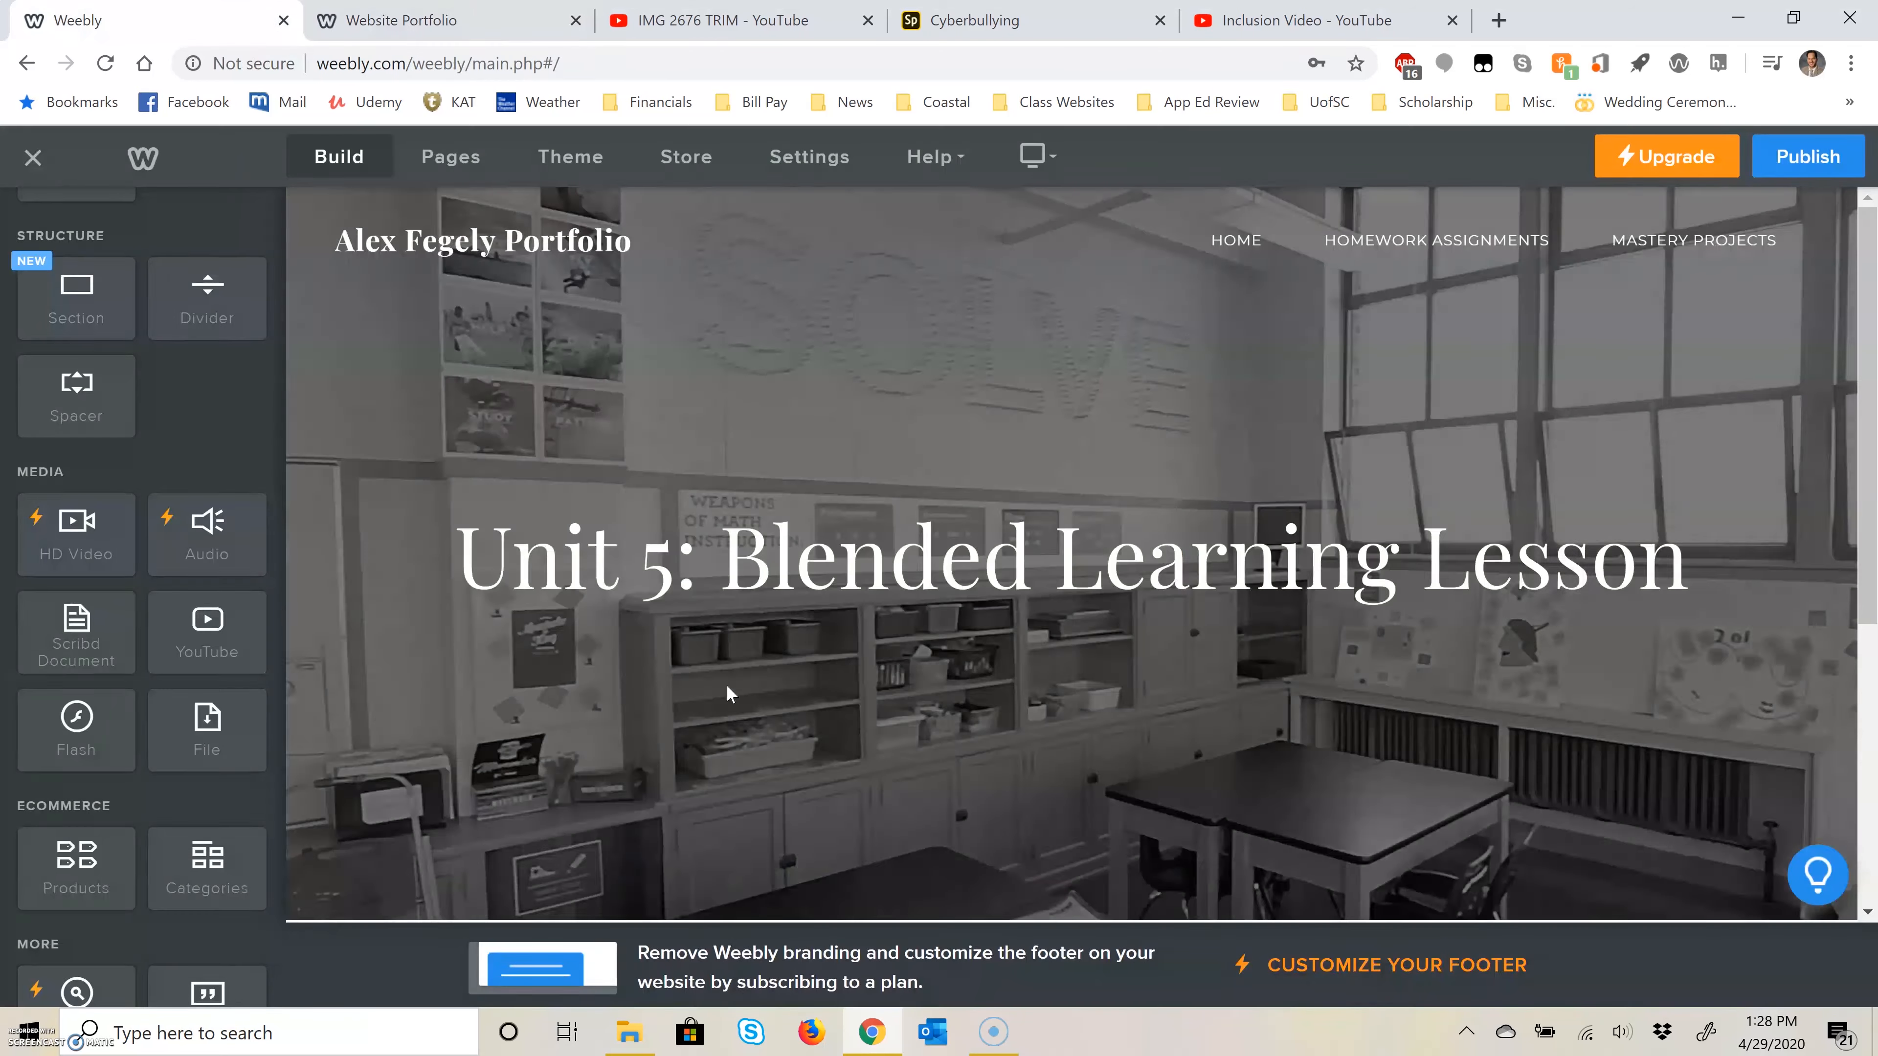
# Step: Embed the file from the Unit 5 folder as a Scribd Document on the Unit 5: Blended Learning Lesson page and publish the website
pyautogui.scroll(-5, 949, 756)
pyautogui.scroll(-5, 194, 717)
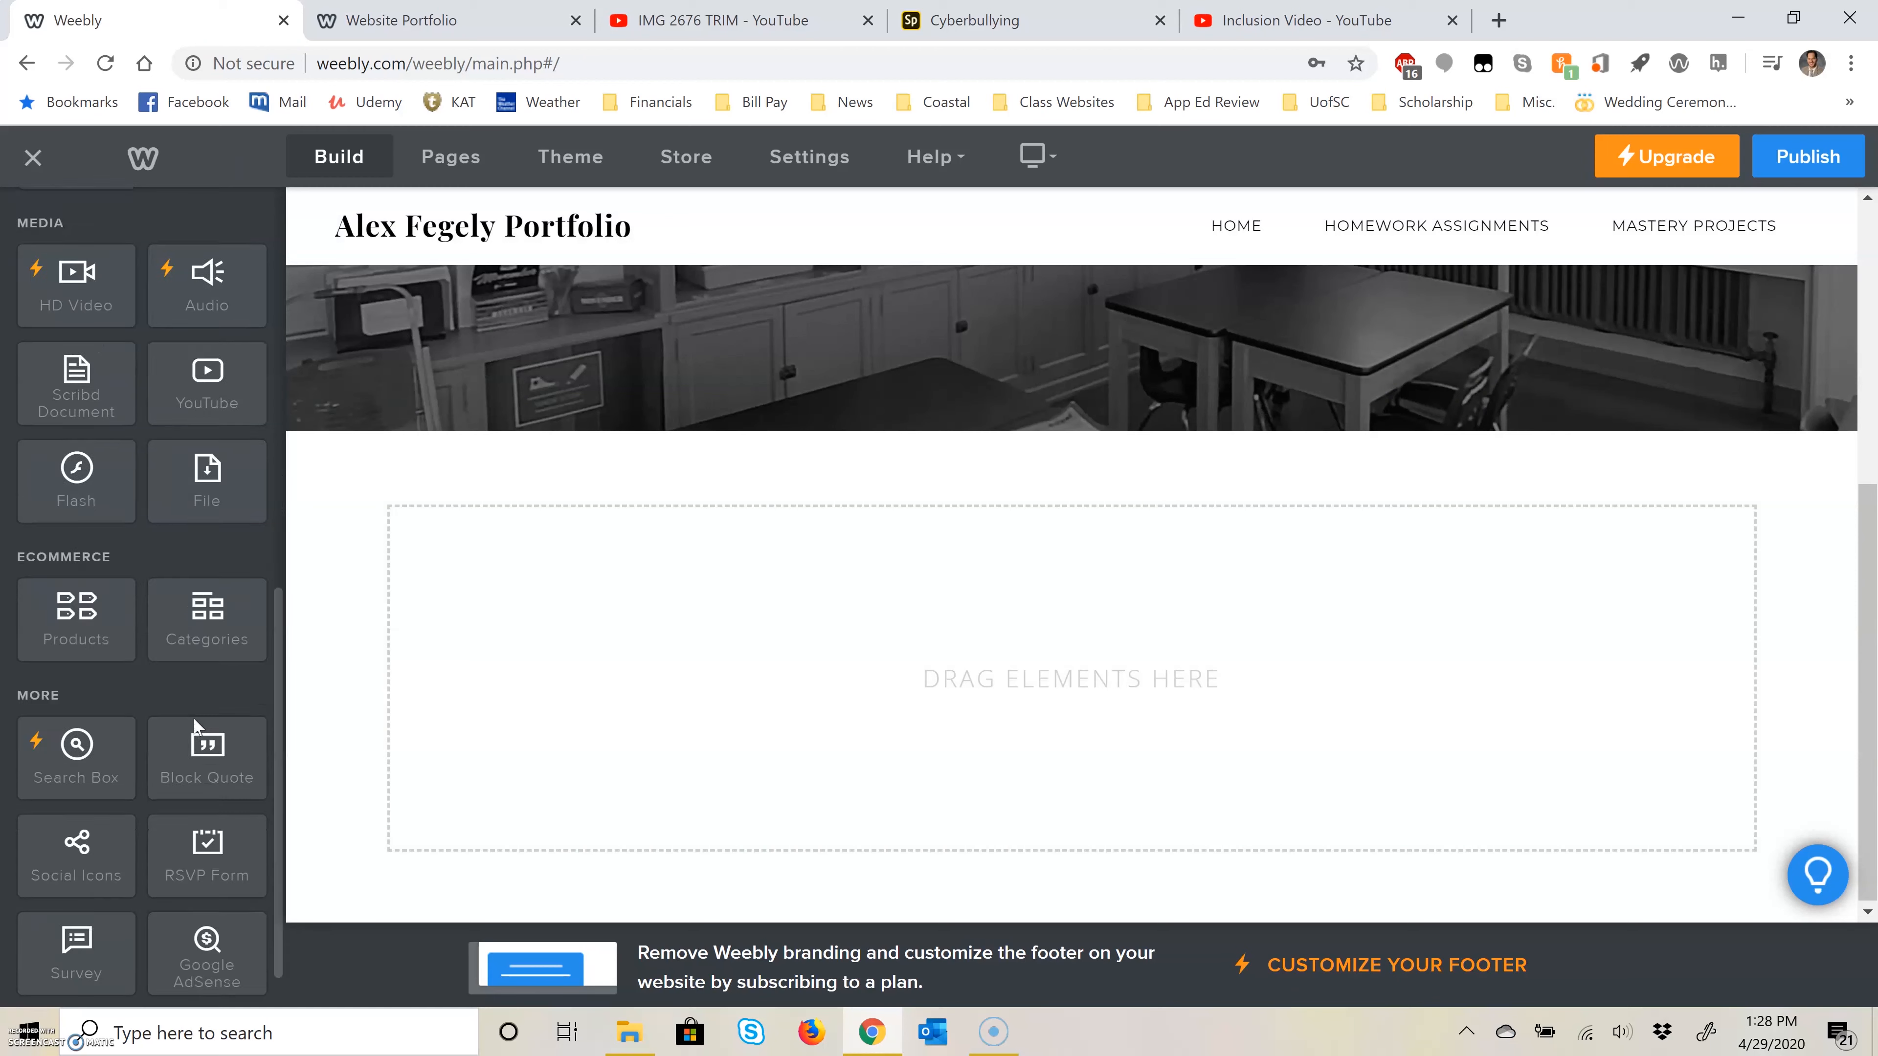
pyautogui.moveTo(71, 282); pyautogui.dragTo(838, 747)
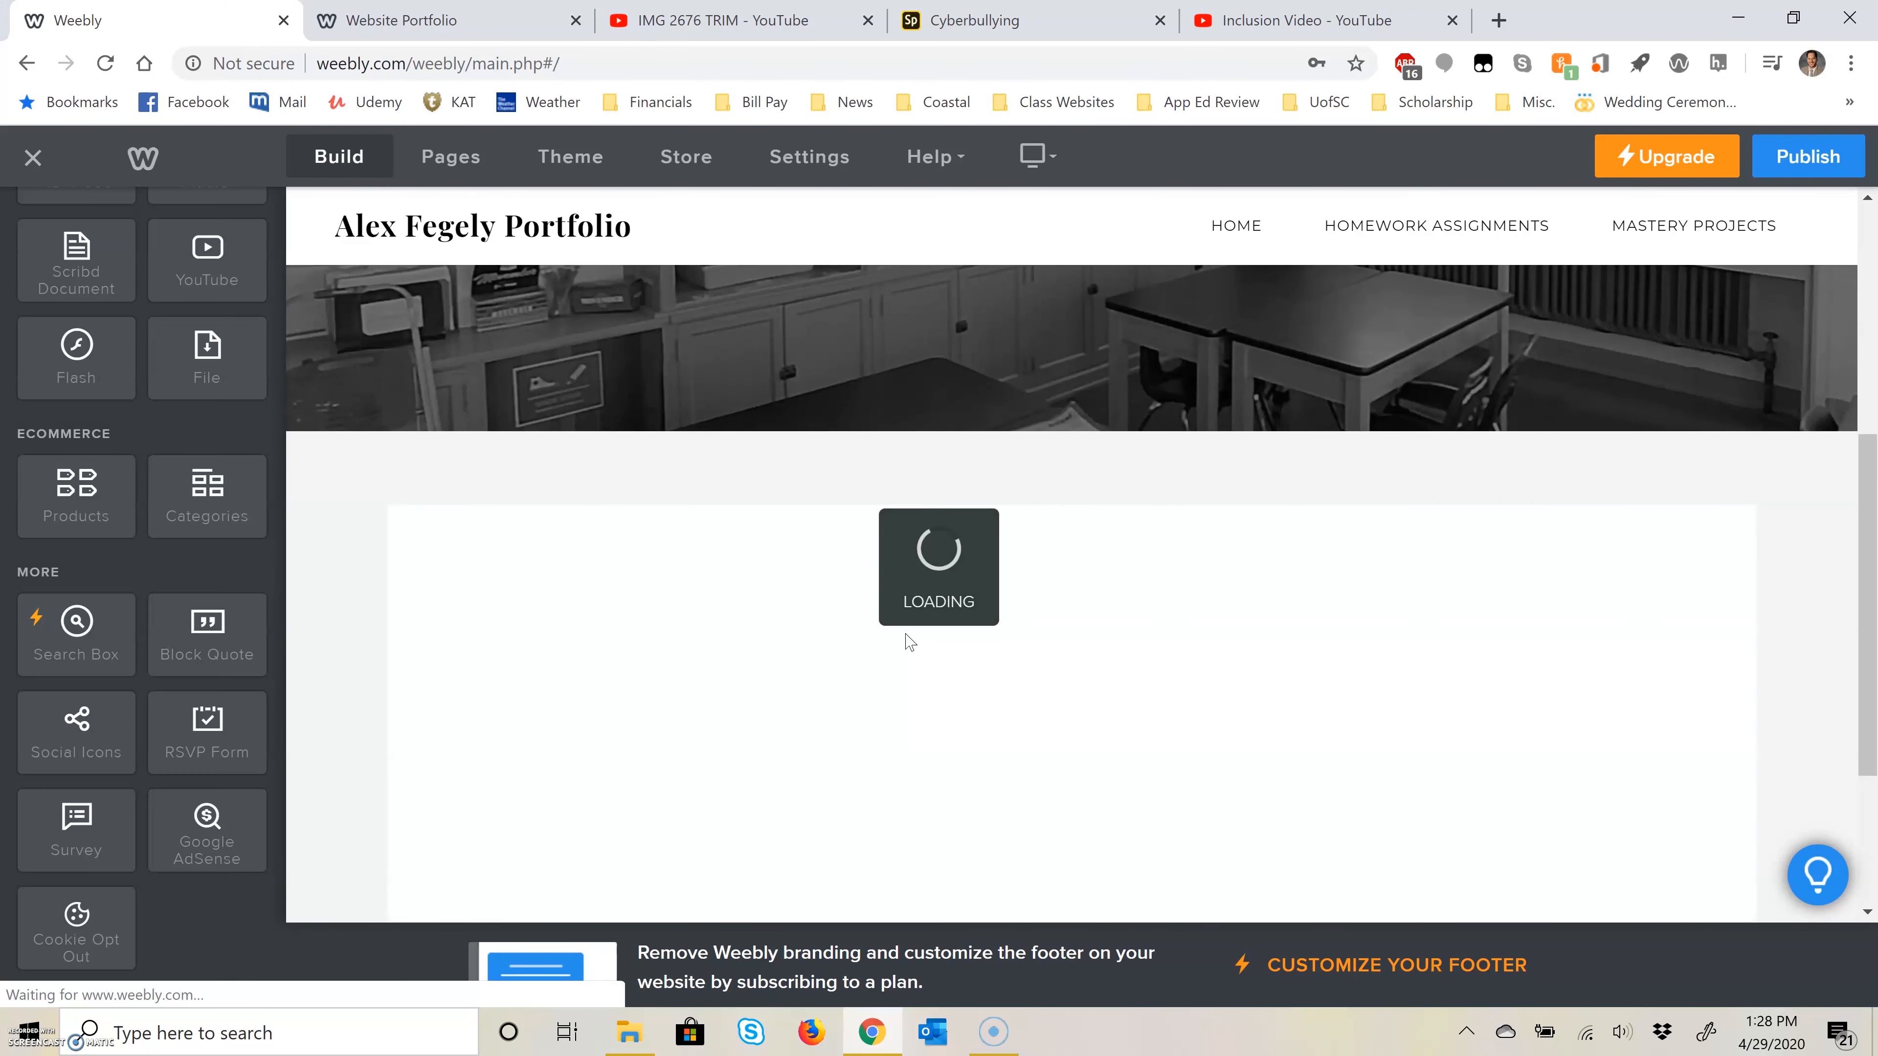
pyautogui.click(914, 601)
pyautogui.click(976, 355)
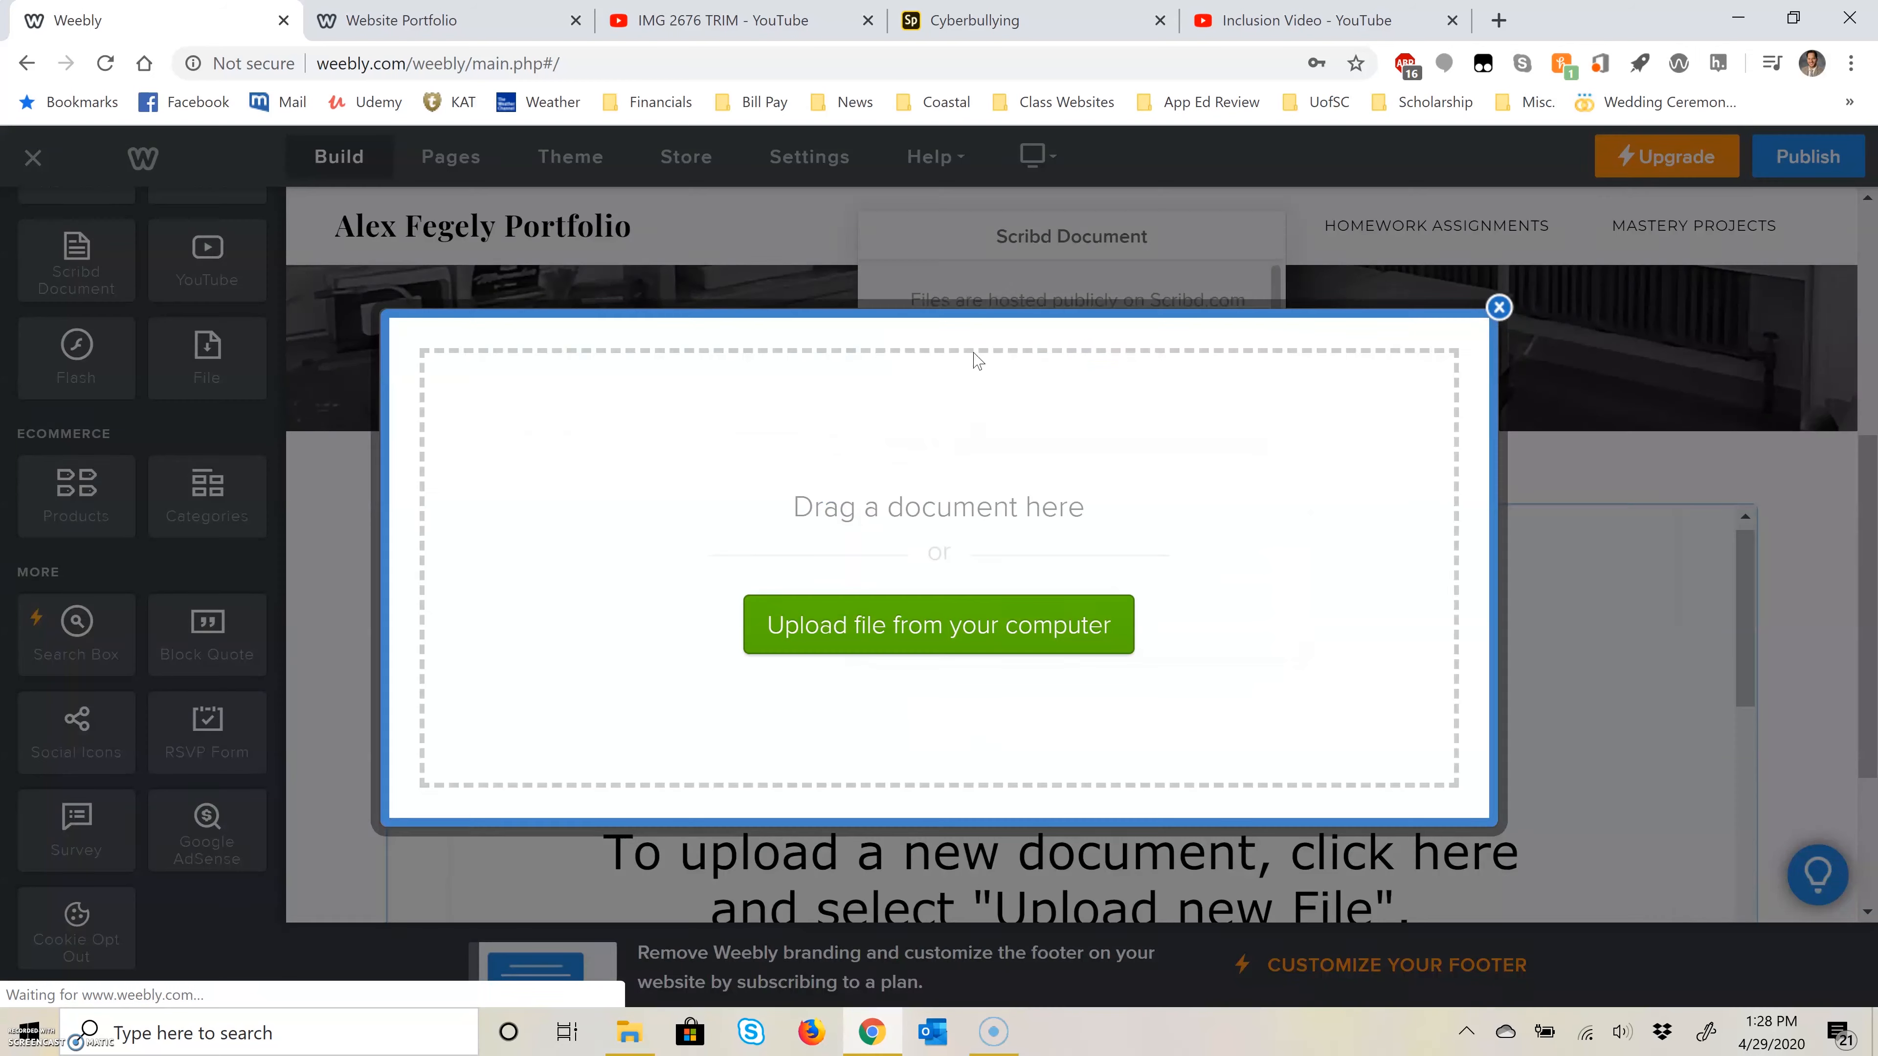
pyautogui.click(872, 622)
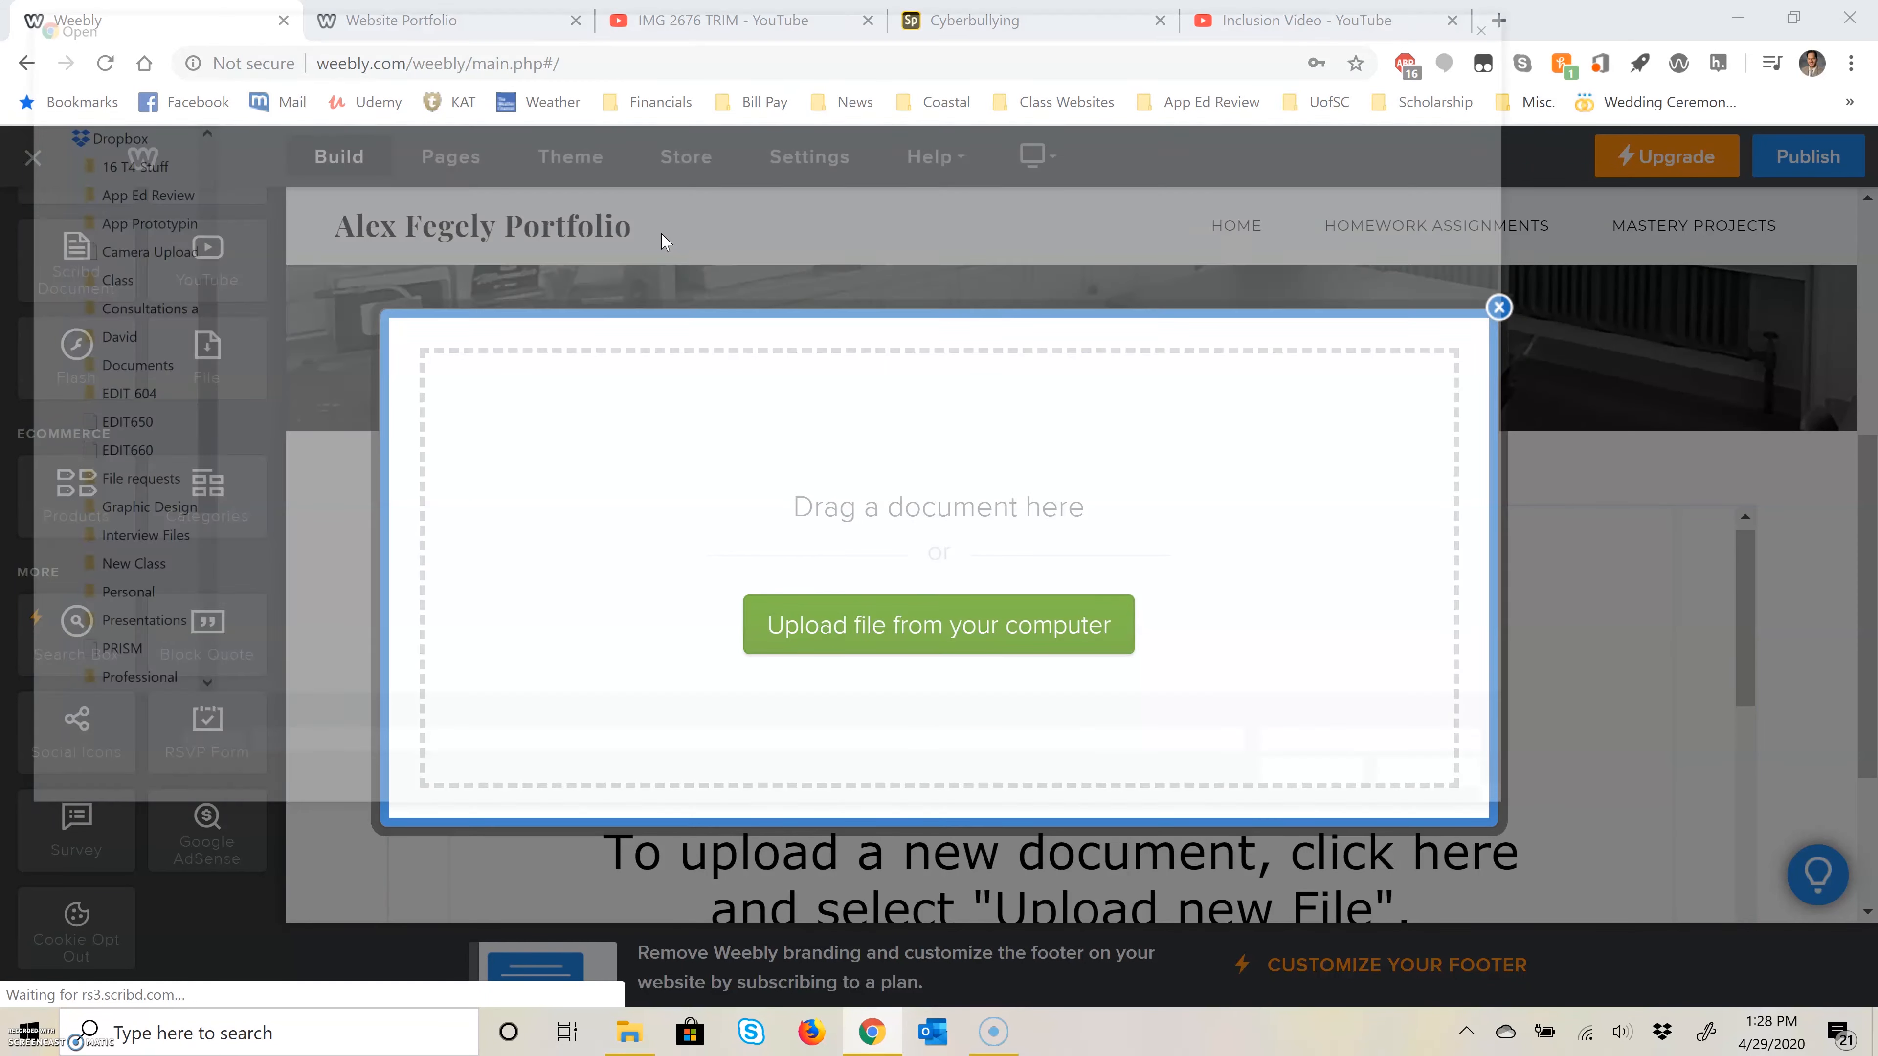
pyautogui.click(395, 59)
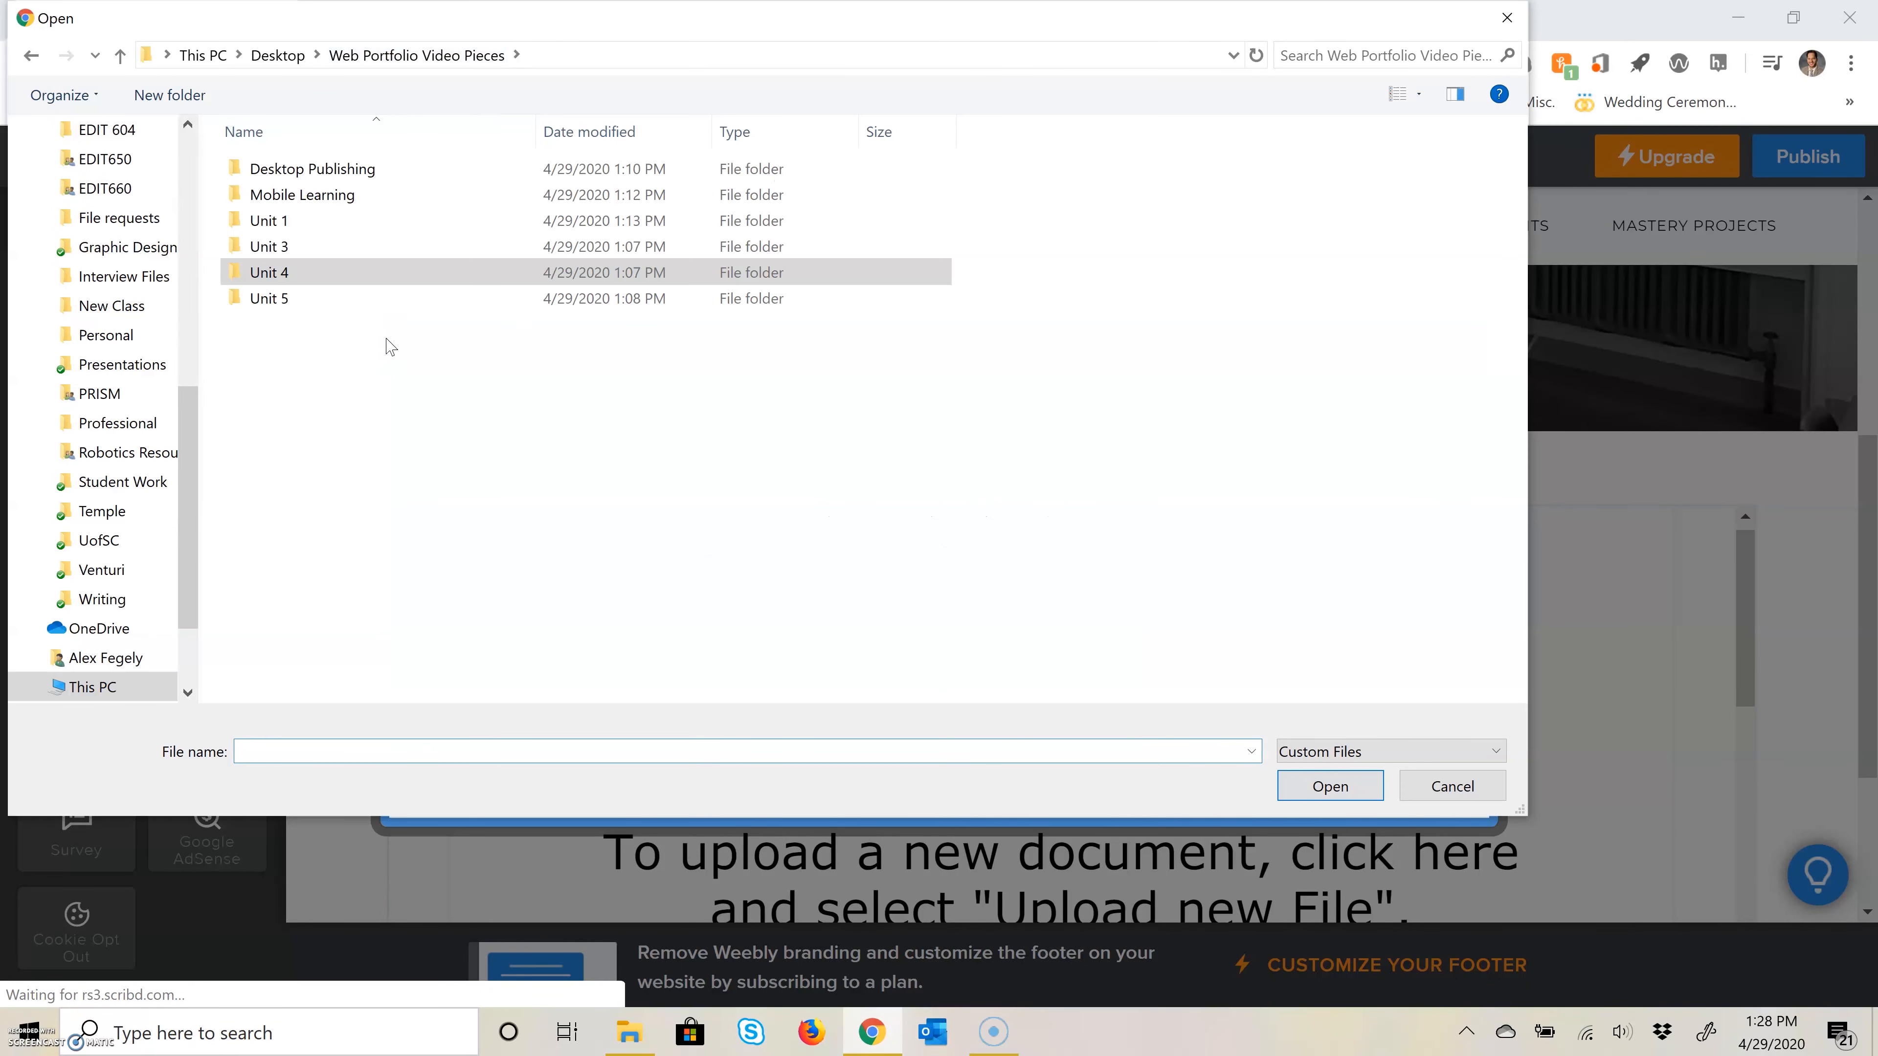
pyautogui.doubleClick(336, 299)
pyautogui.doubleClick(322, 191)
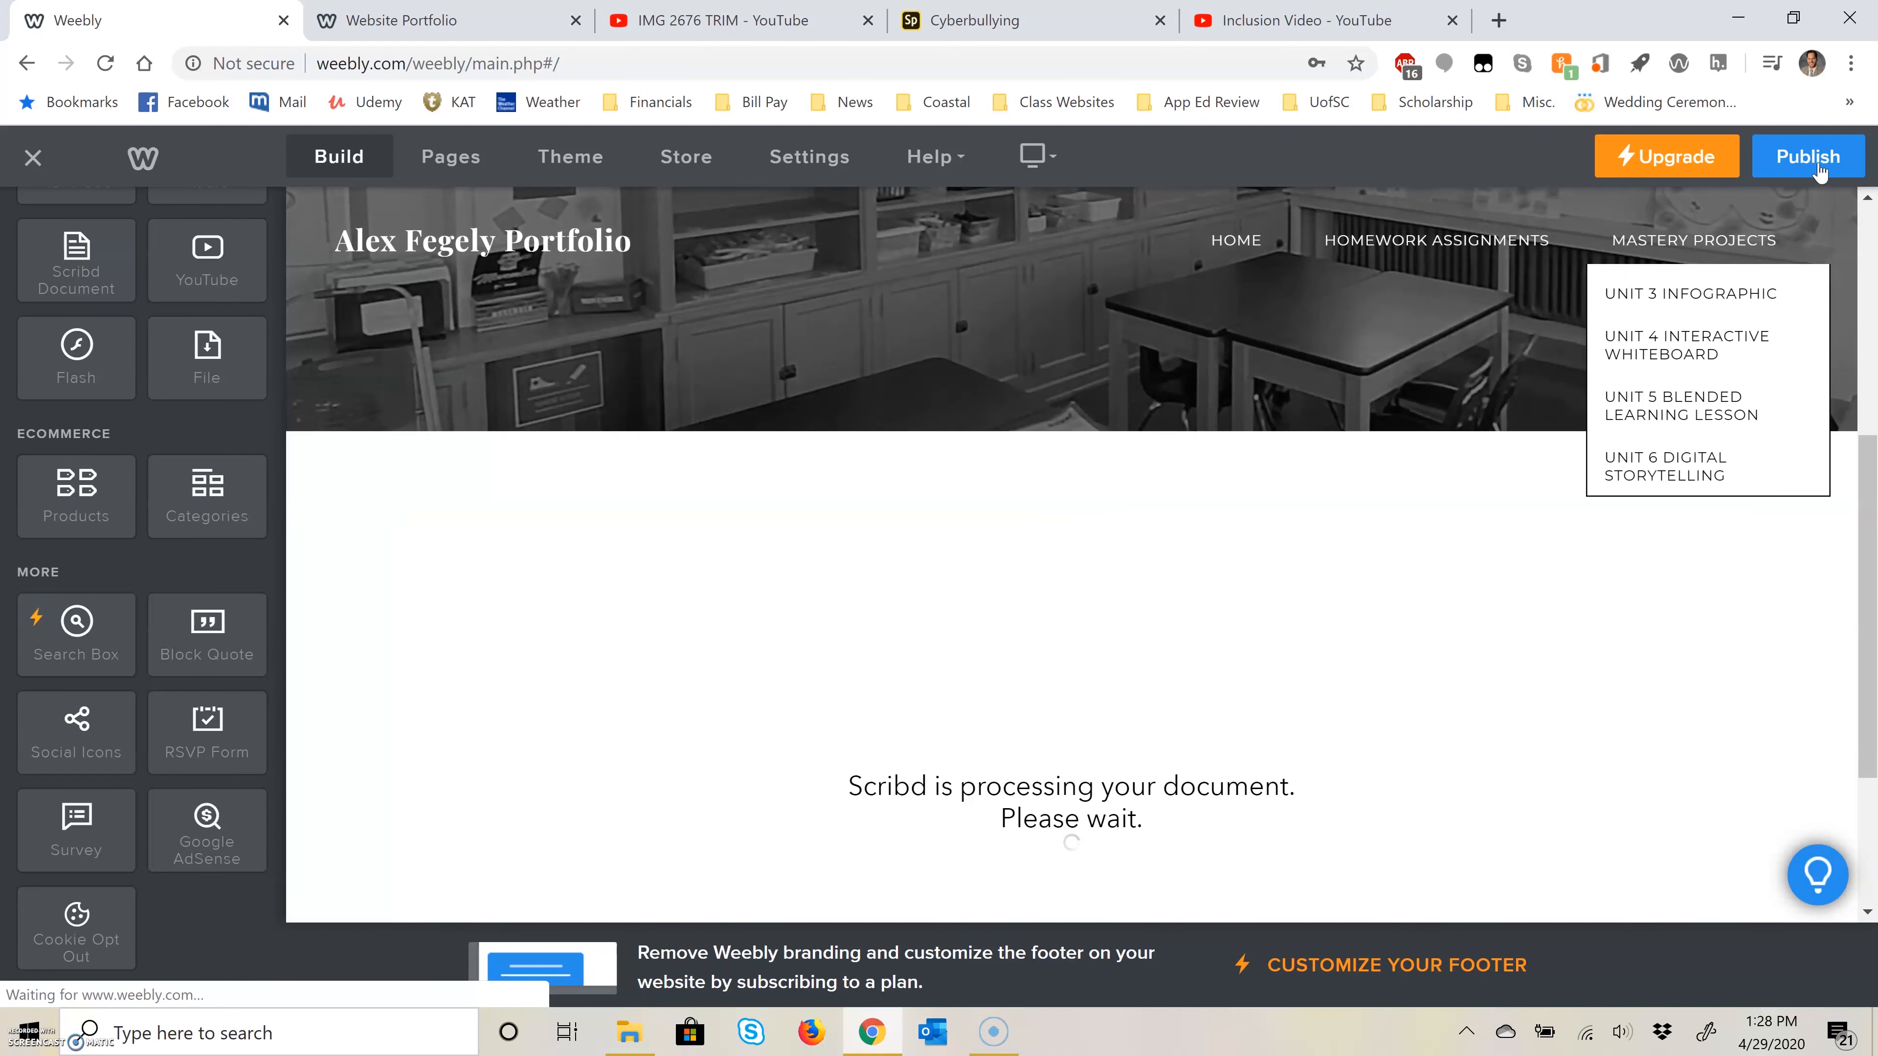
pyautogui.click(1809, 156)
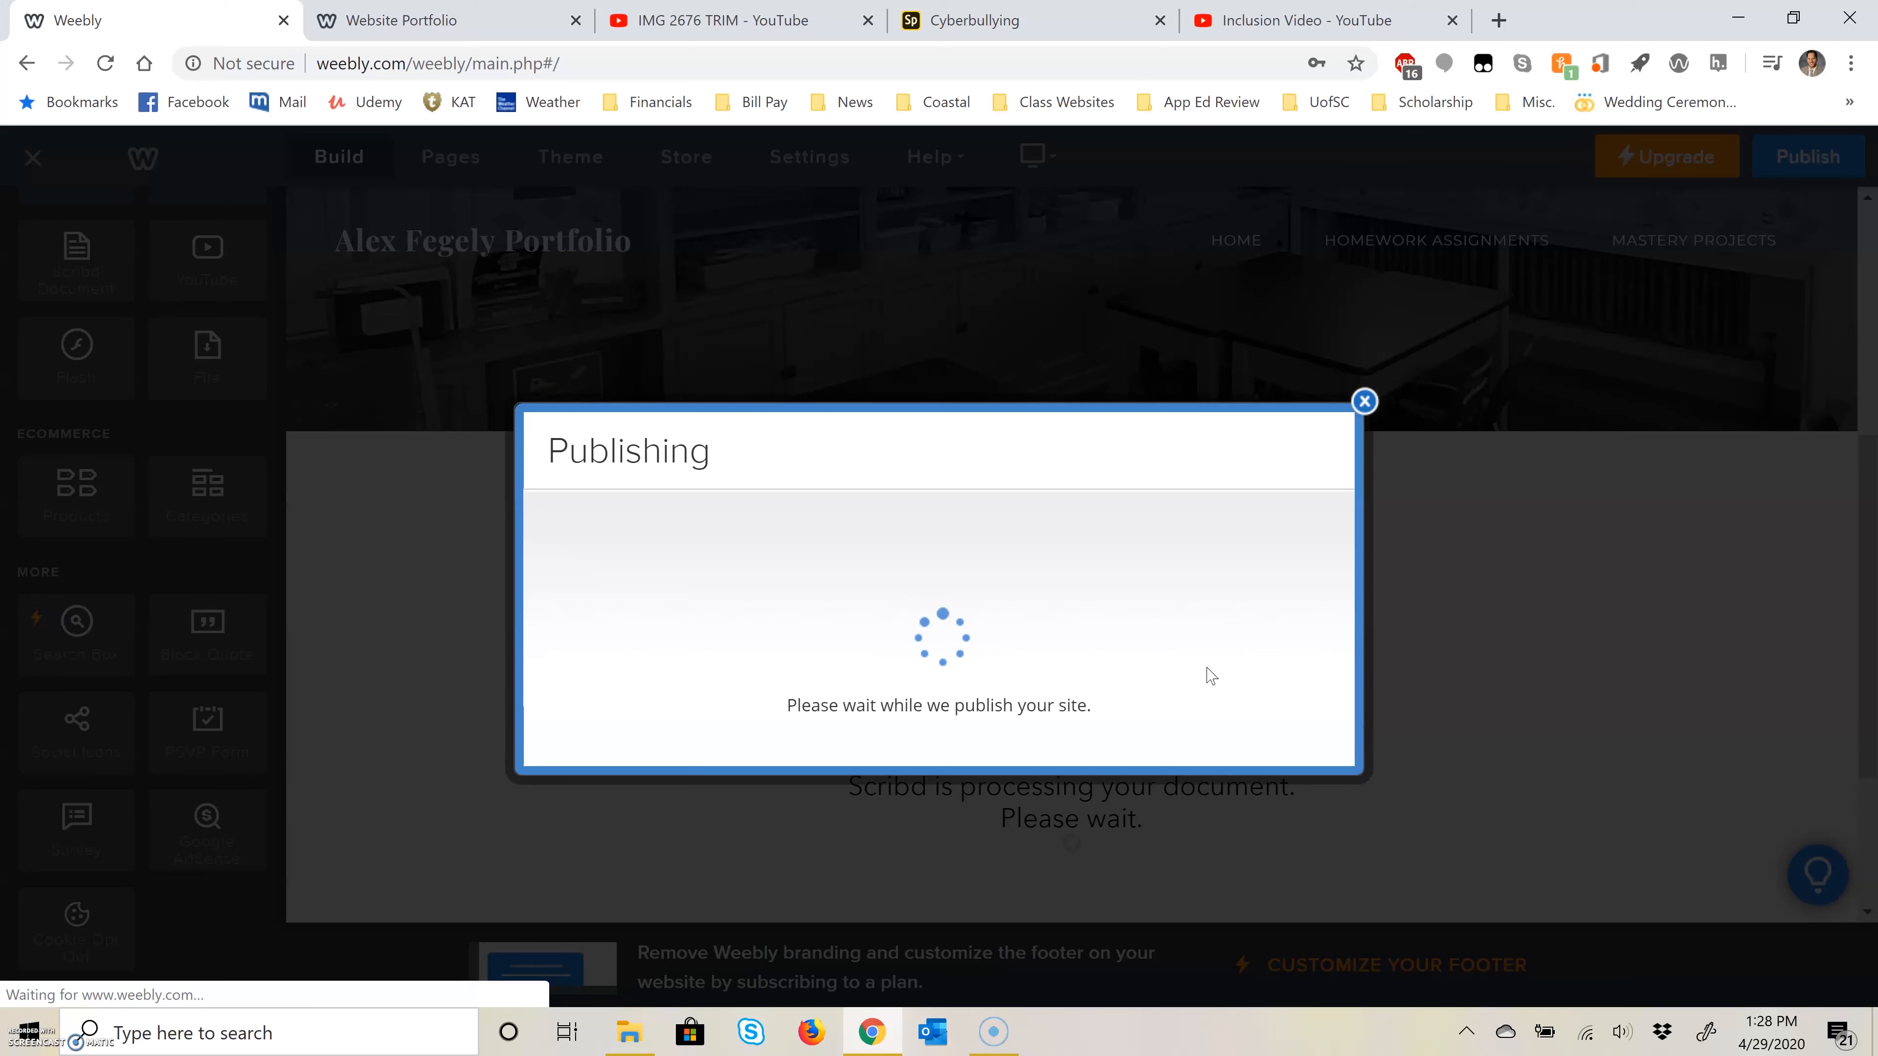
pyautogui.click(1362, 328)
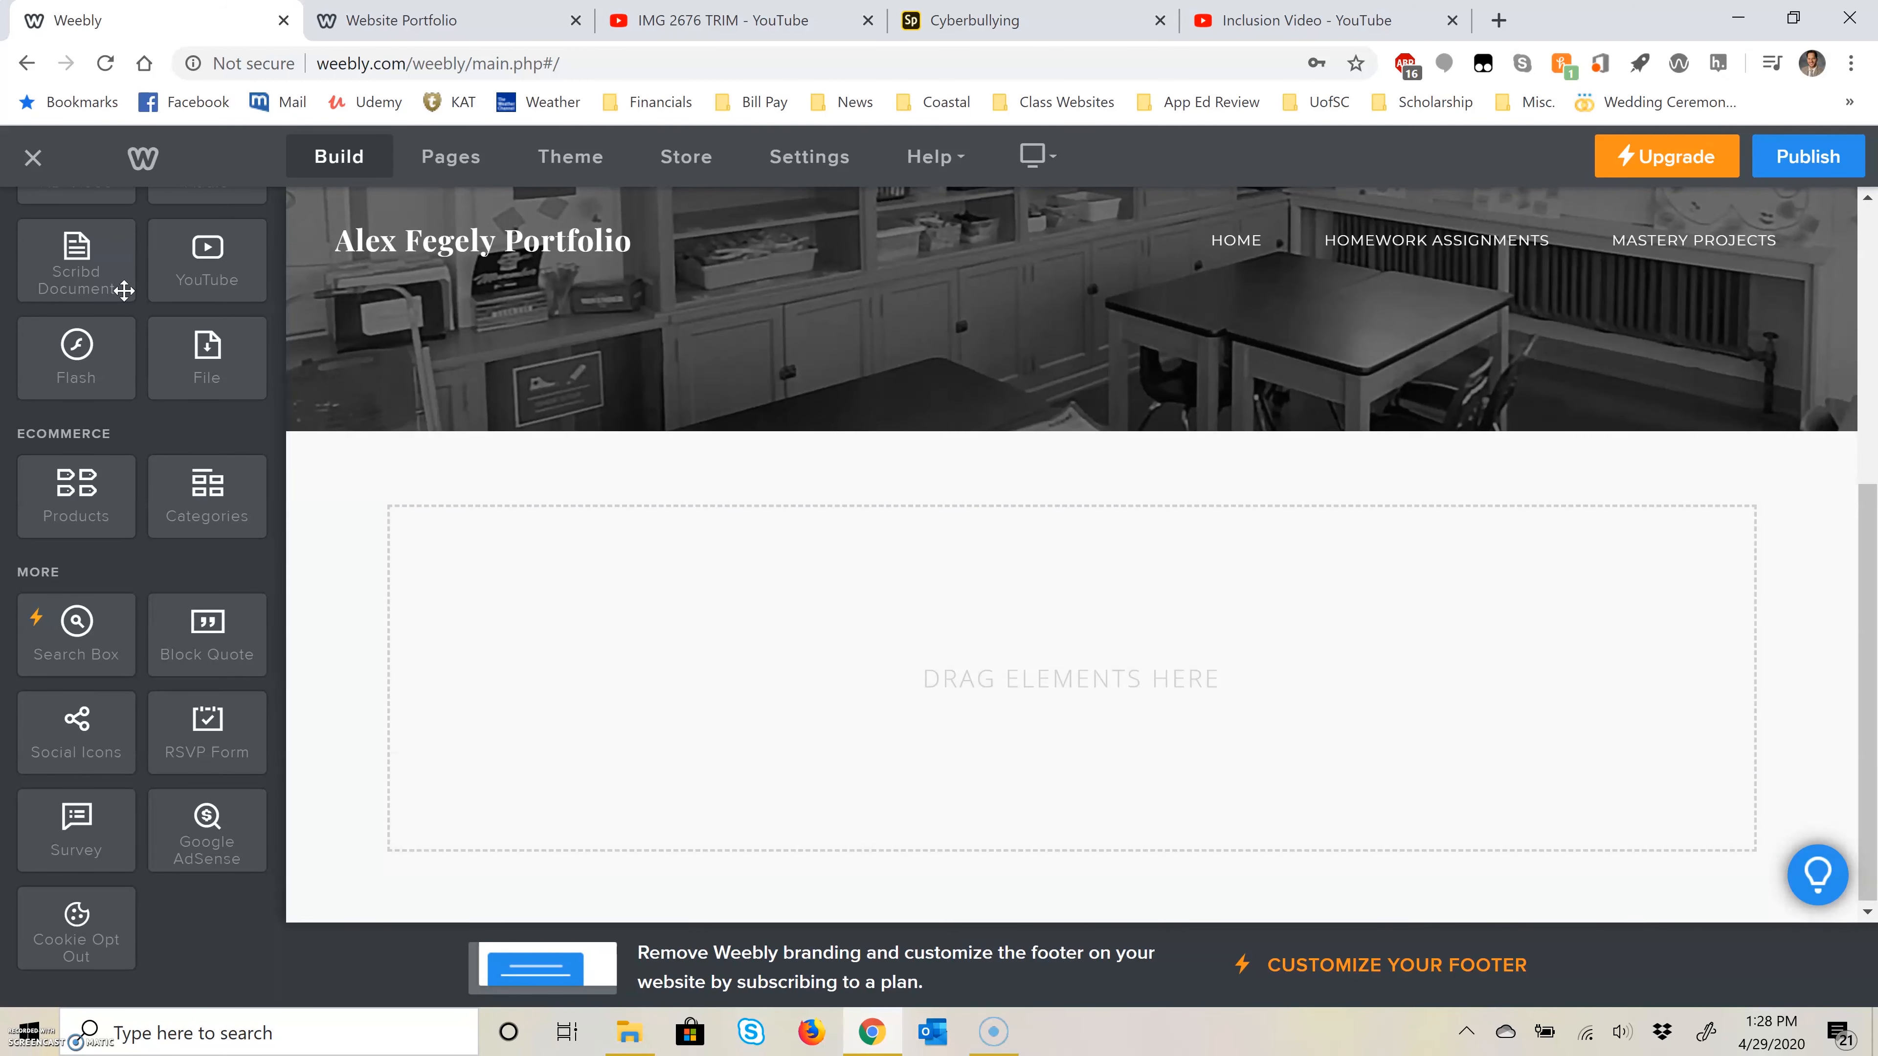
# Step: Add a YouTube element to the empty page and copy the Inclusion Video's web address from YouTube
pyautogui.moveTo(185, 280); pyautogui.dragTo(732, 670)
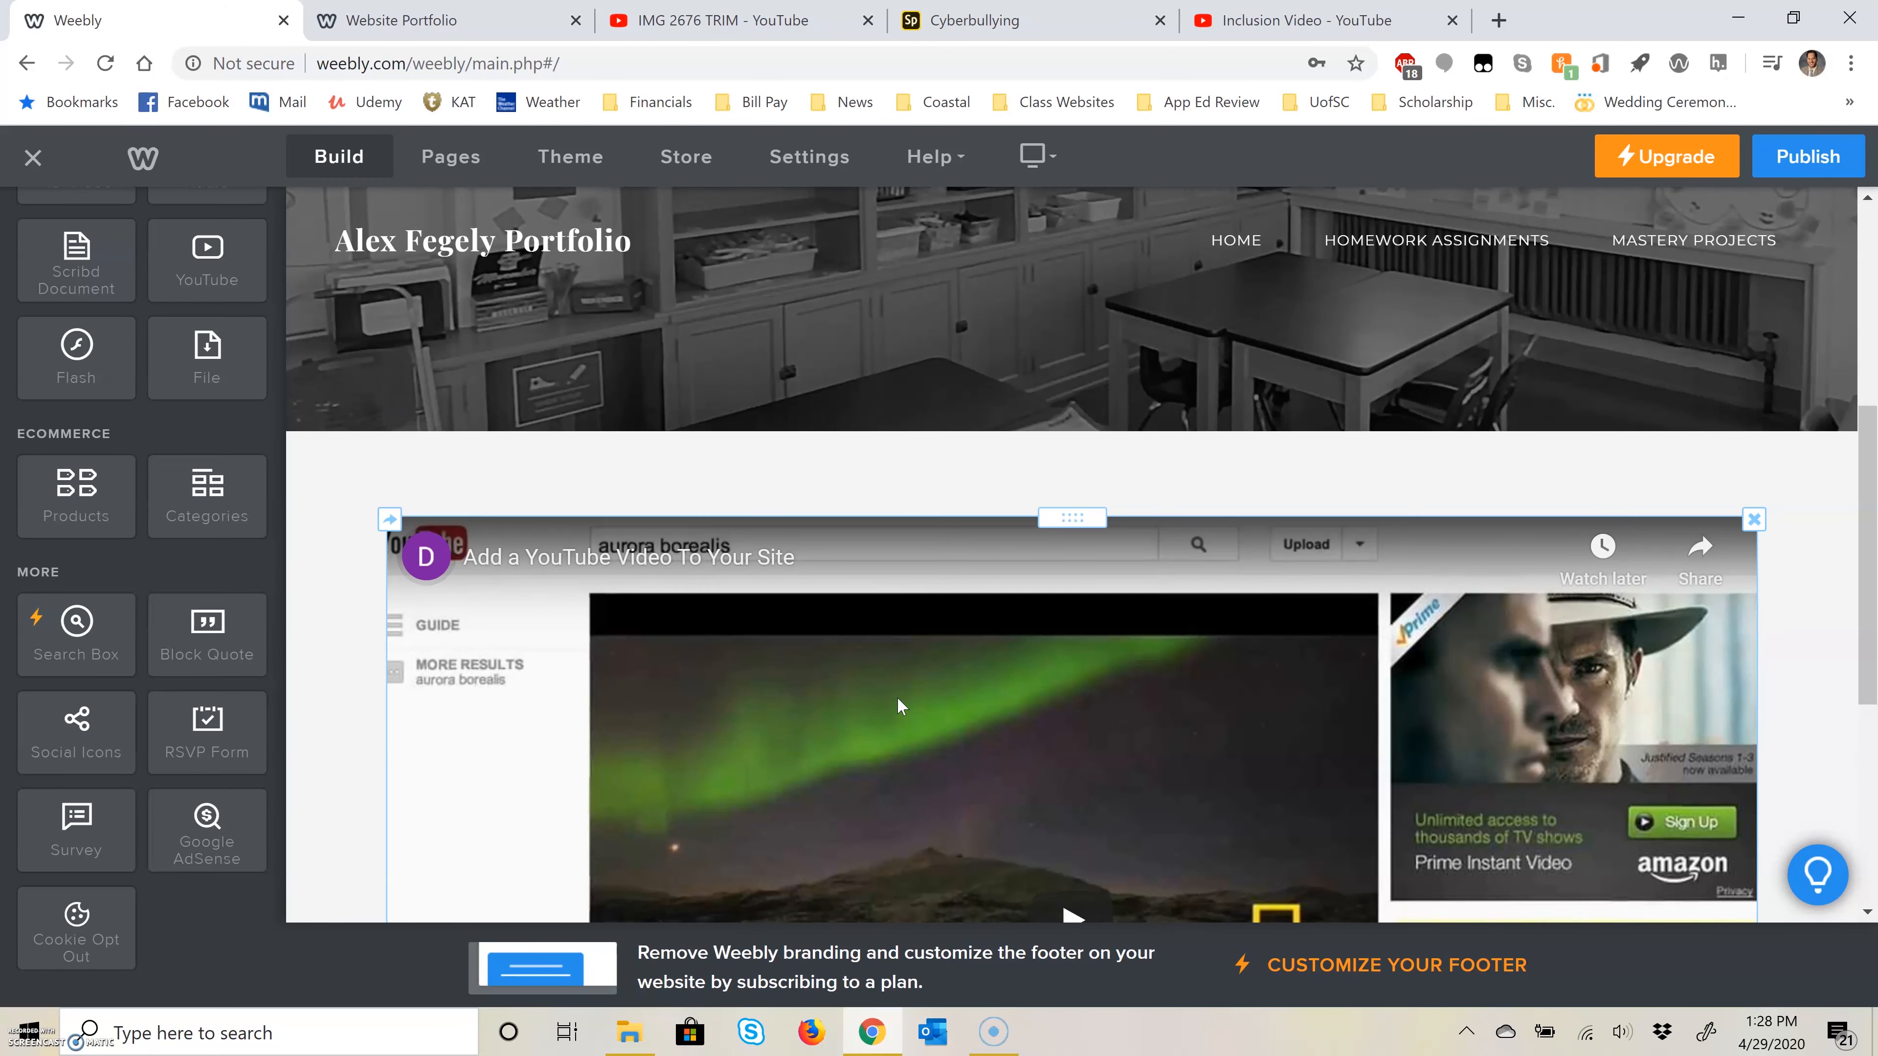
pyautogui.click(1217, 27)
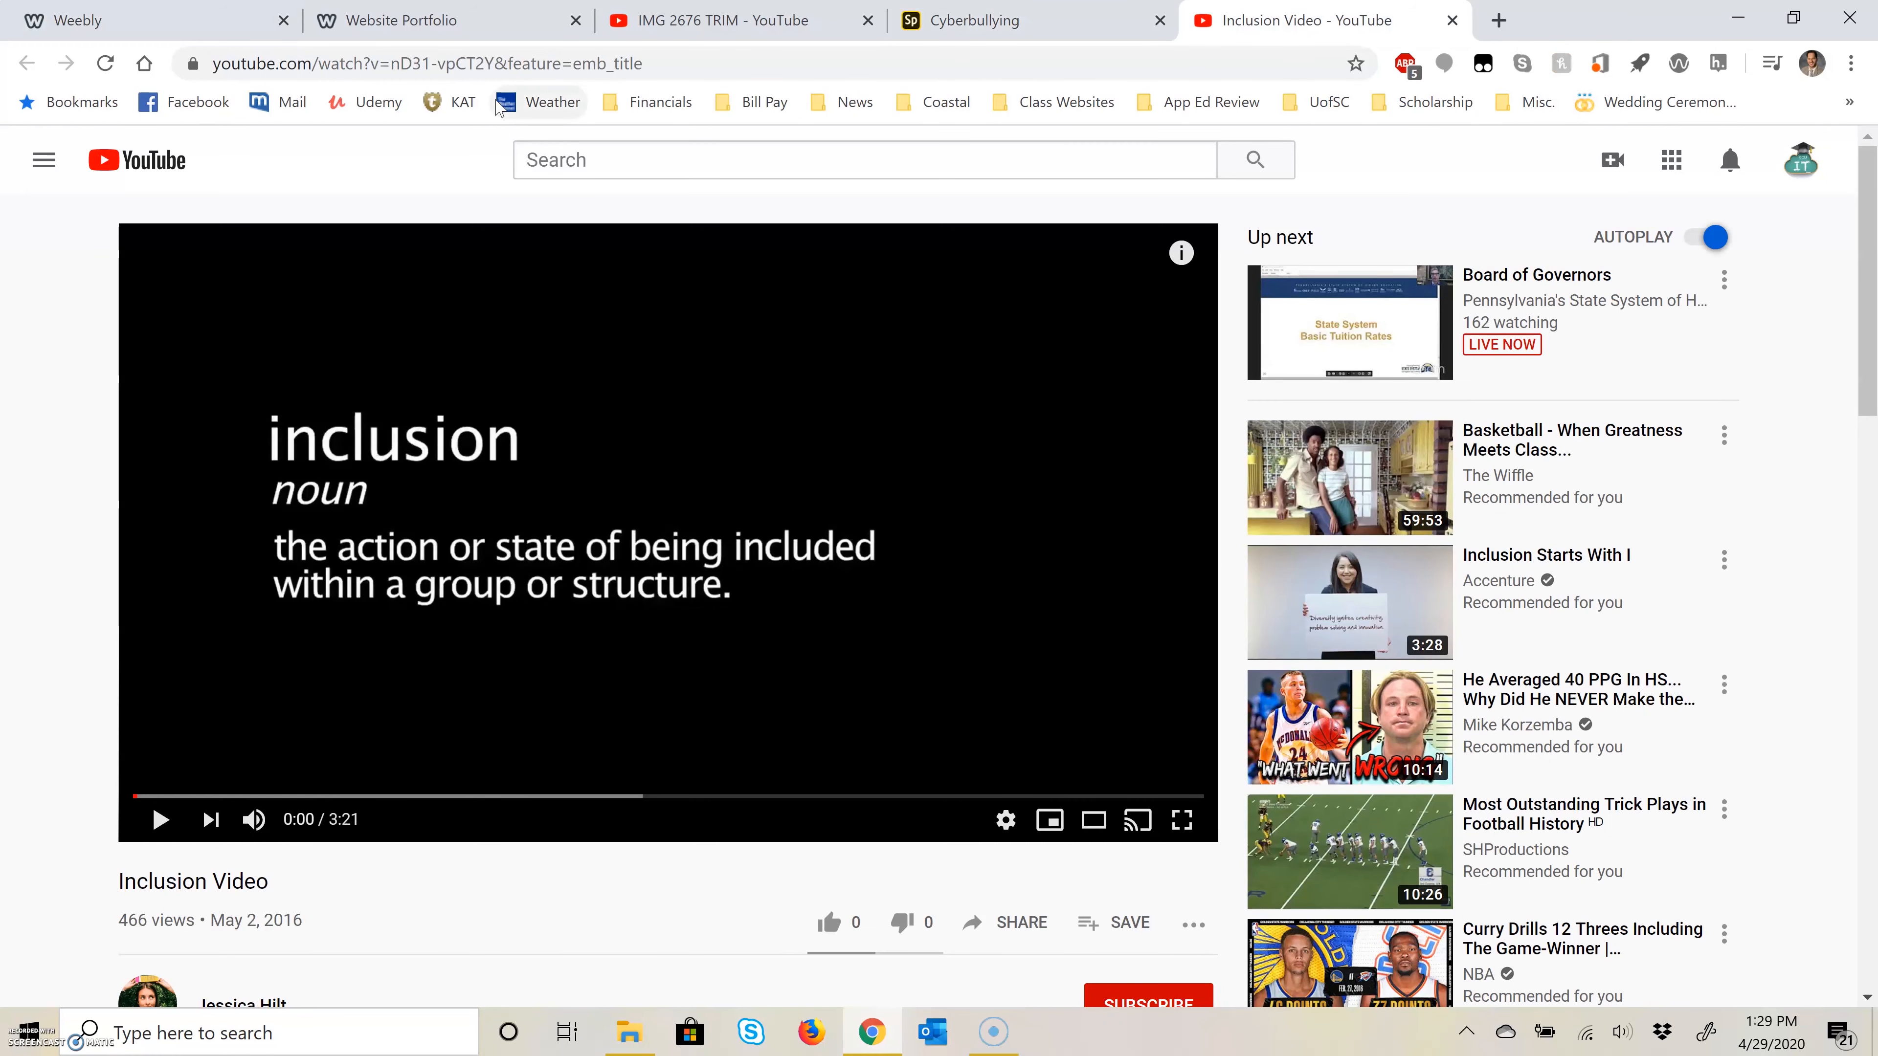
pyautogui.click(543, 66)
pyautogui.rightClick(547, 53)
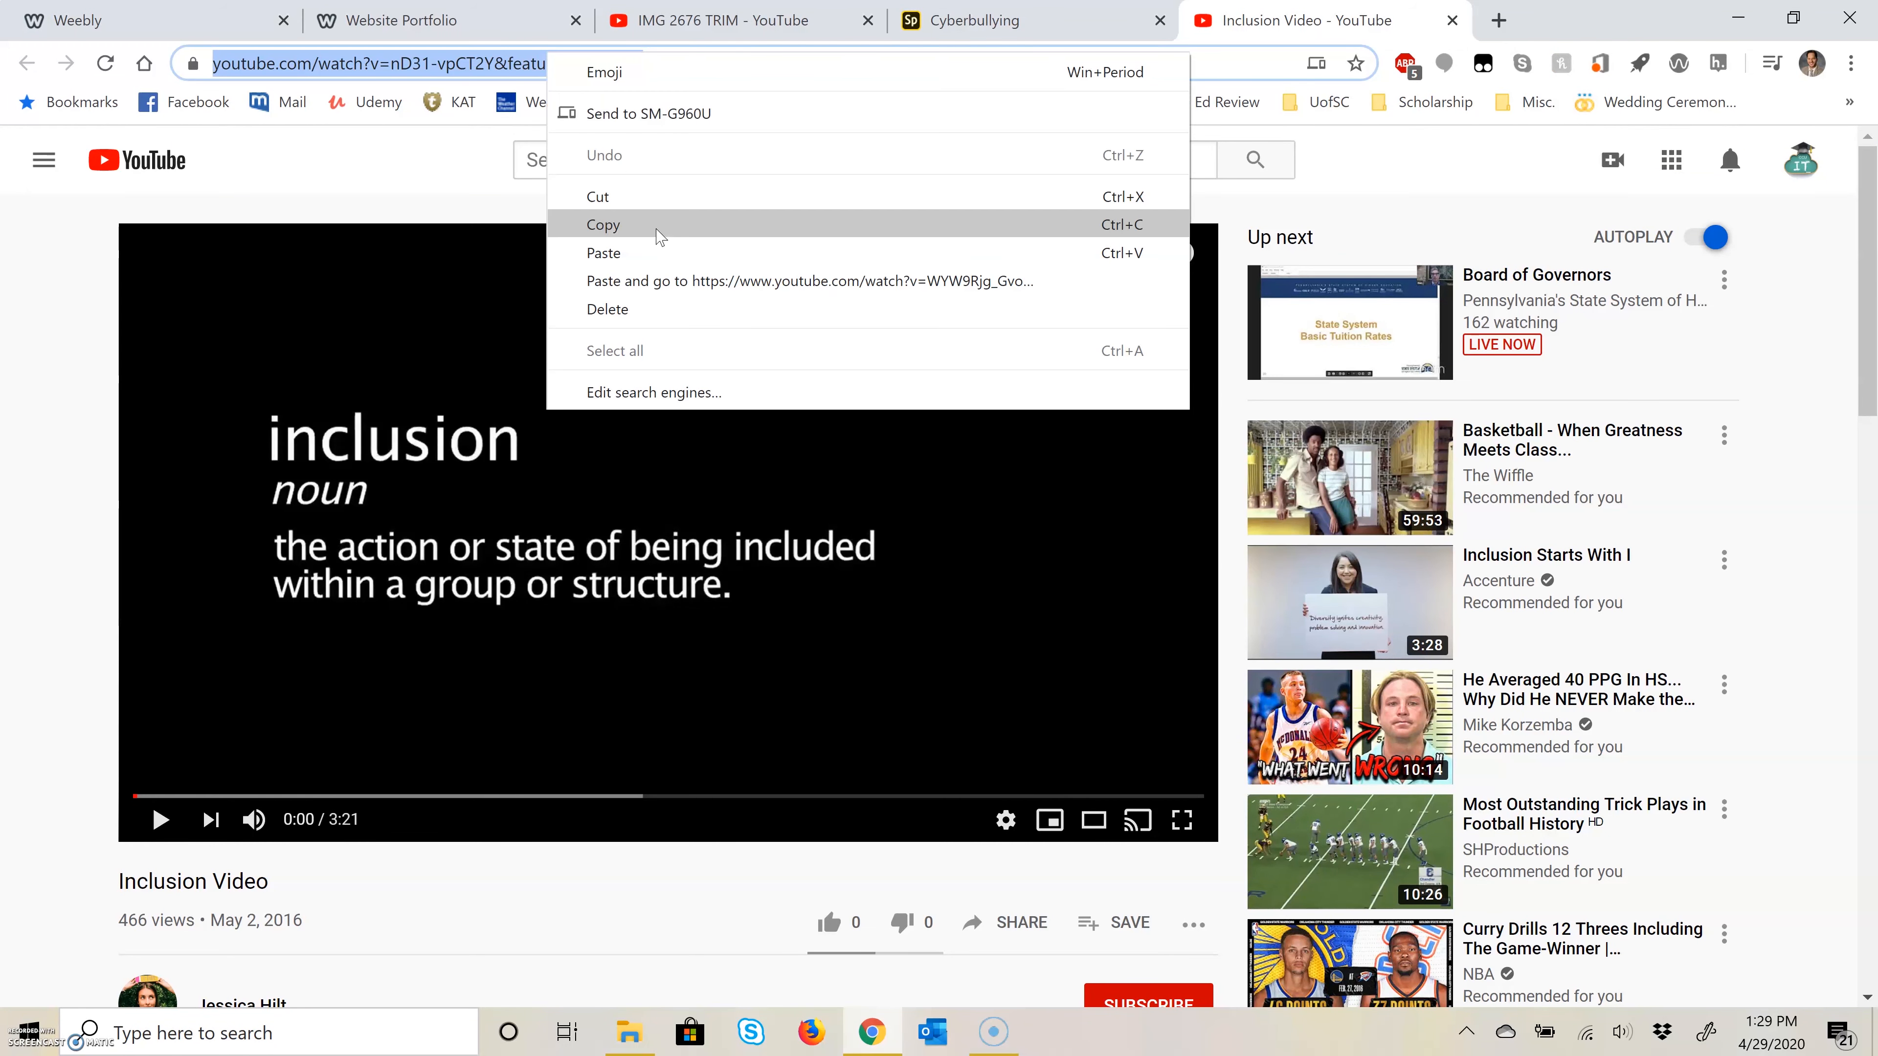
pyautogui.click(660, 235)
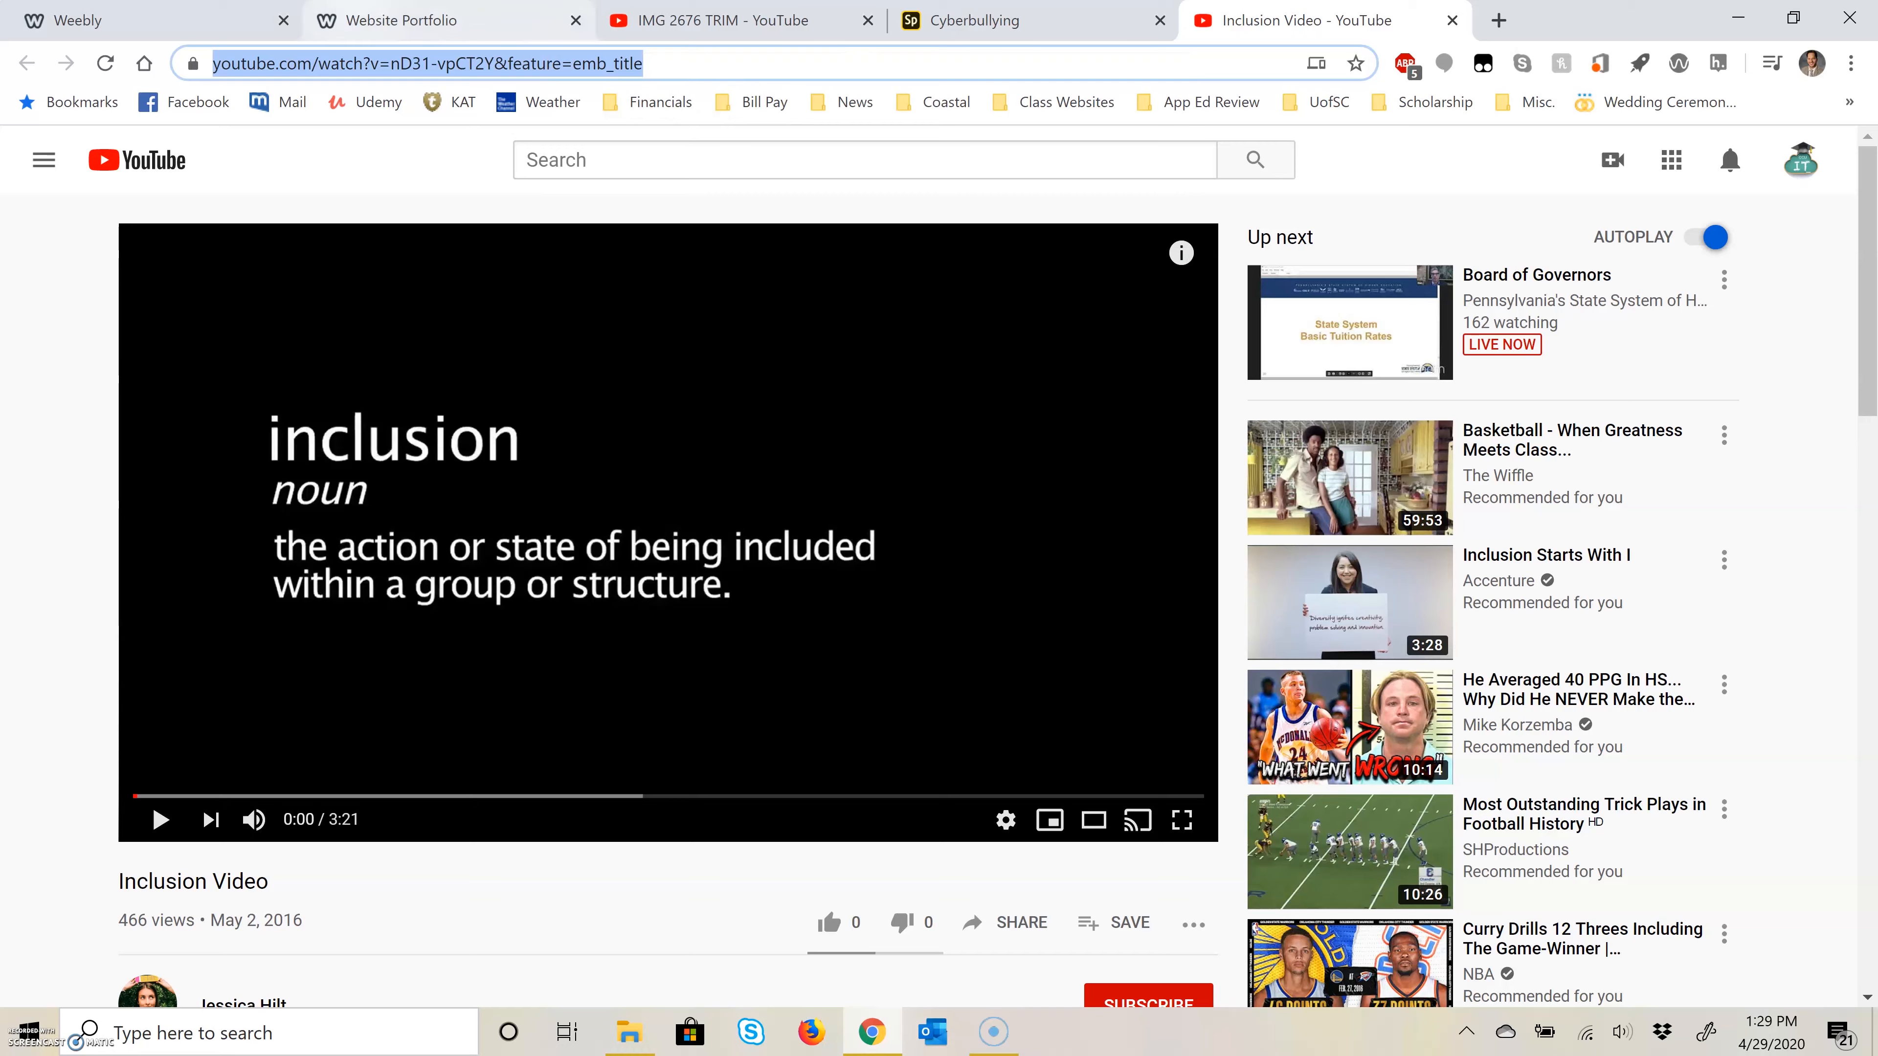
pyautogui.click(211, 14)
# Step: Set the new YouTube element to the copied Inclusion Video link and publish the website
pyautogui.click(964, 624)
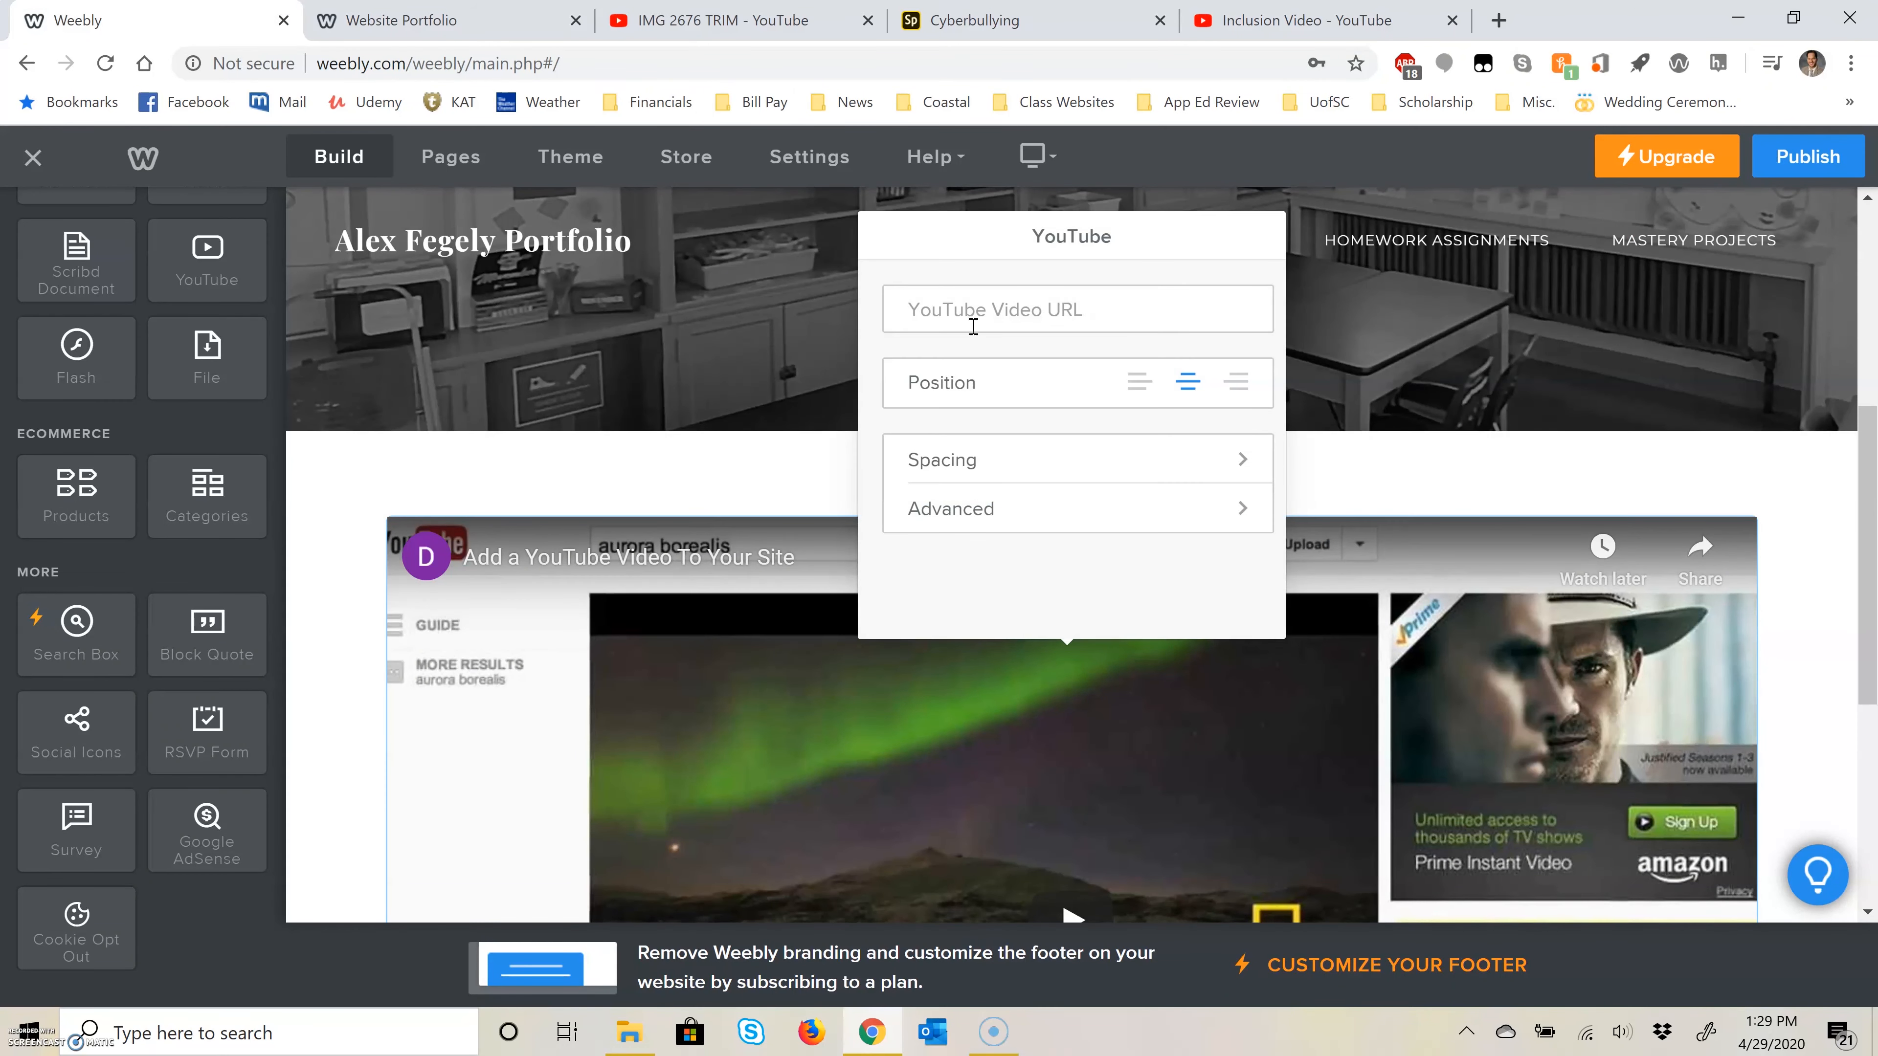
pyautogui.hotkey('ctrl', 'v')
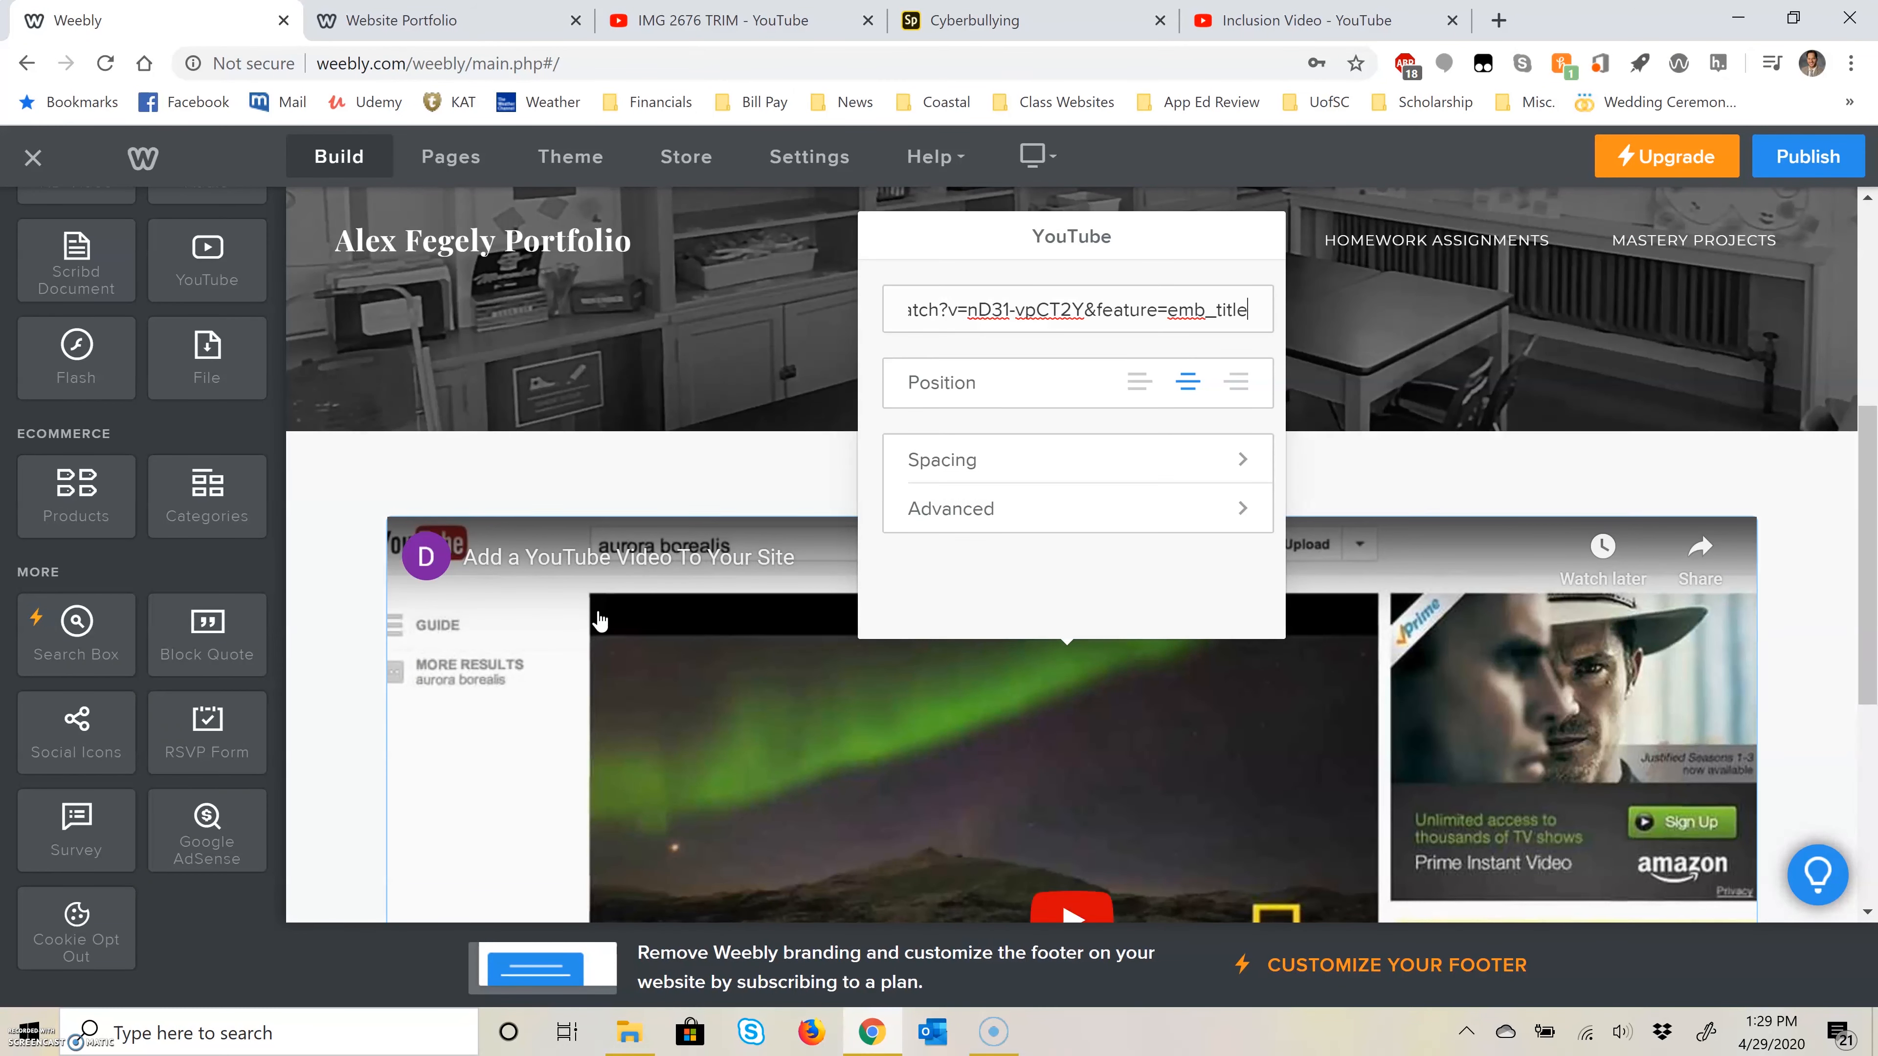
pyautogui.click(345, 613)
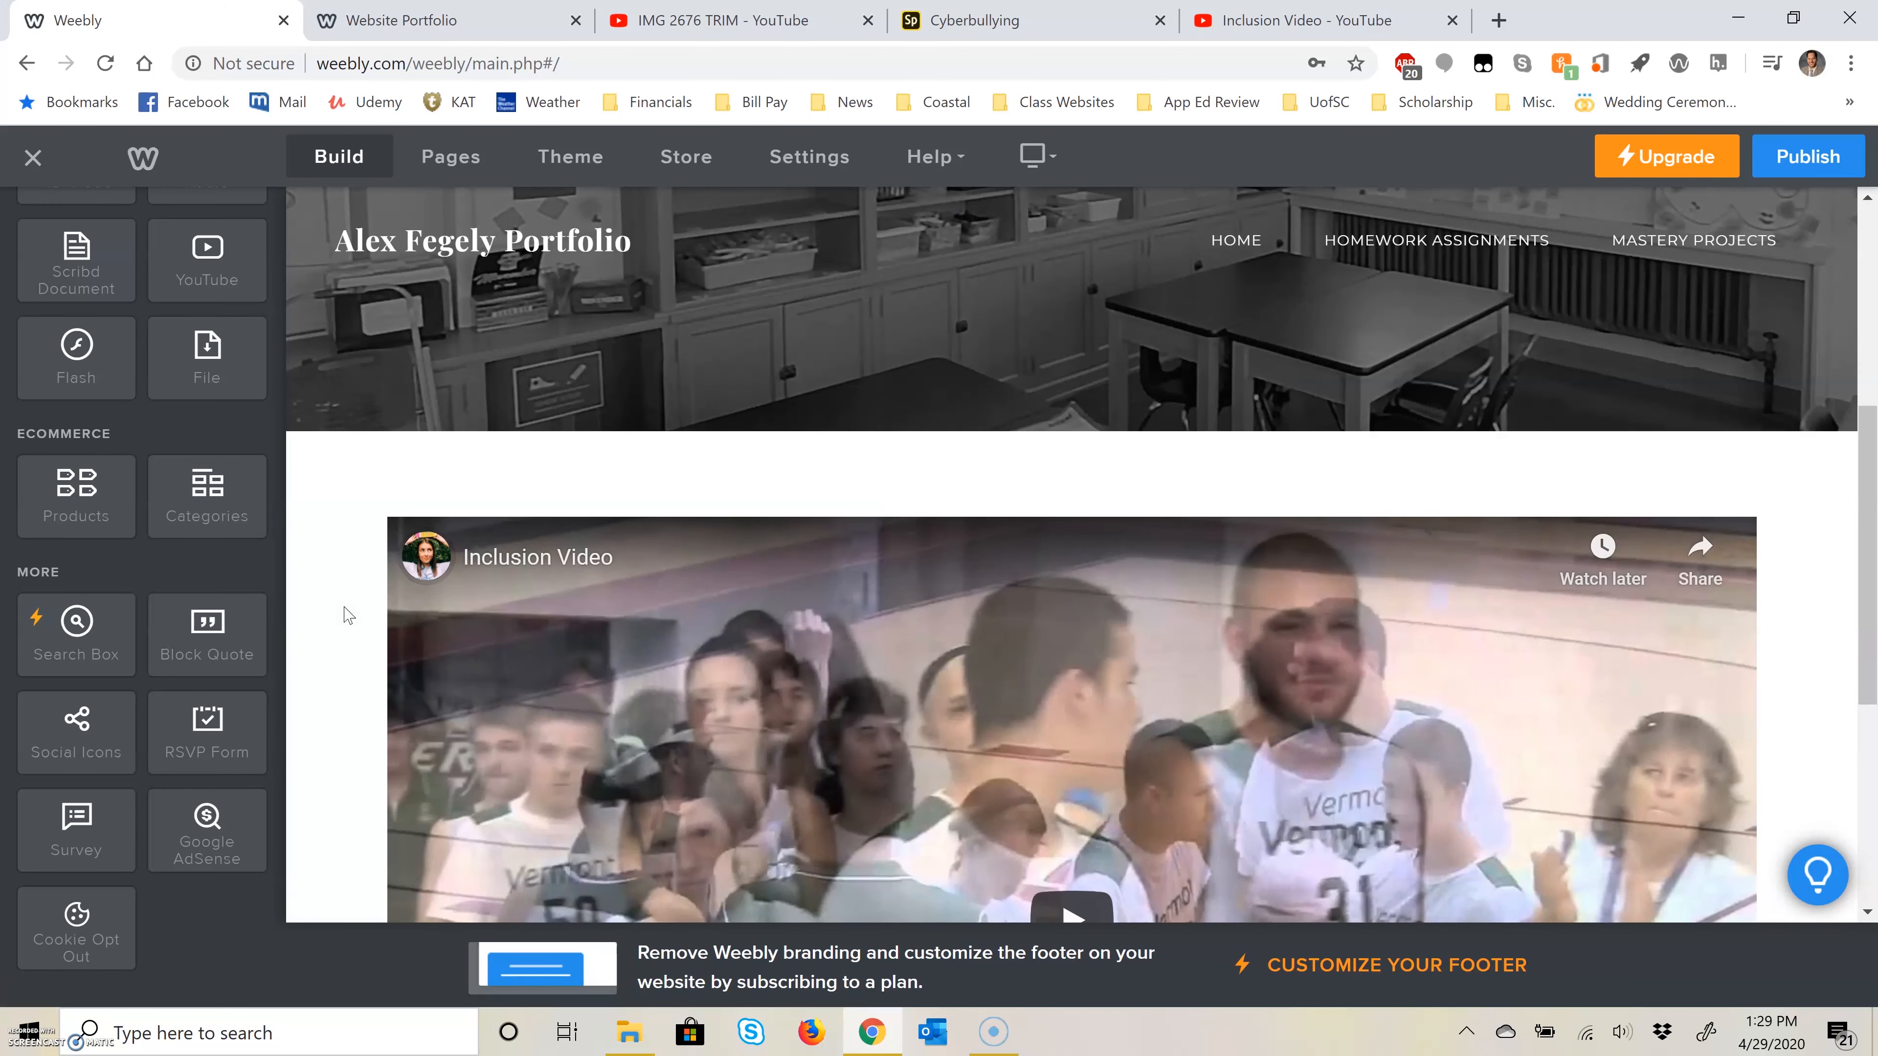
pyautogui.scroll(-4, 973, 466)
pyautogui.scroll(3, 973, 465)
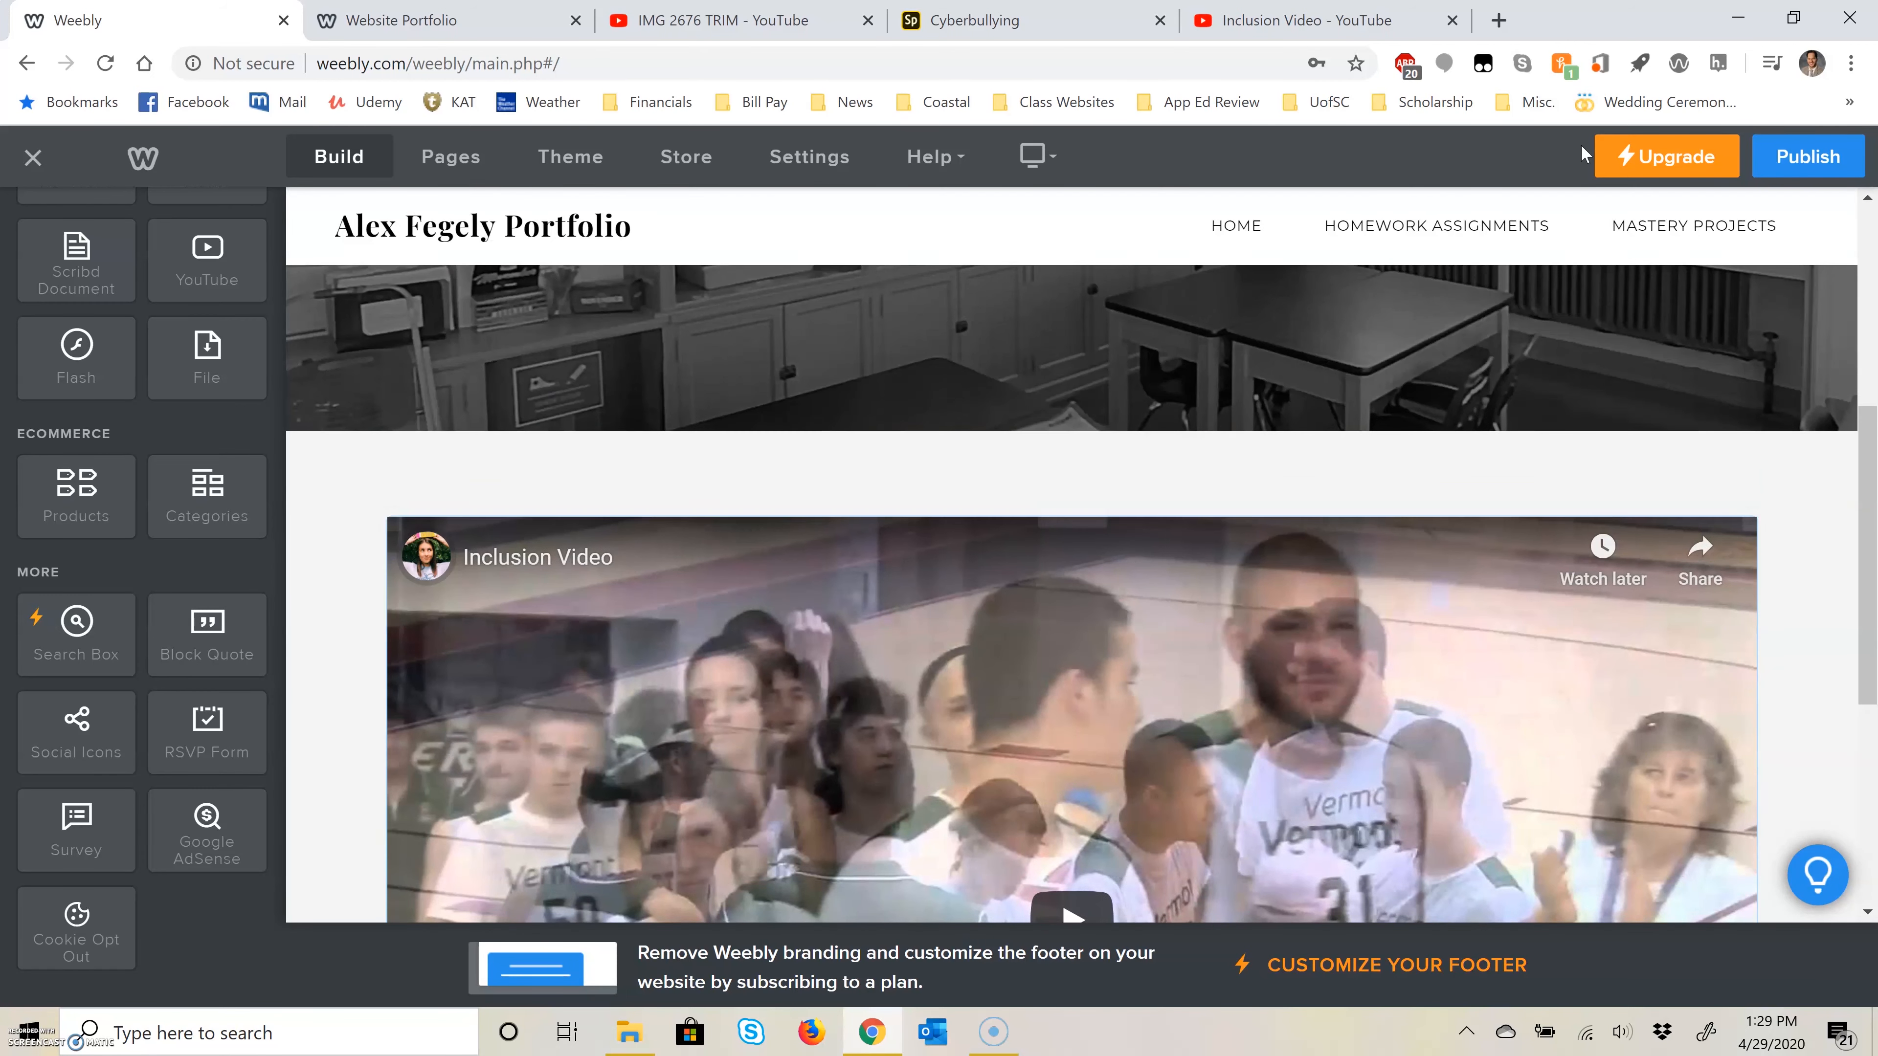
pyautogui.click(1808, 156)
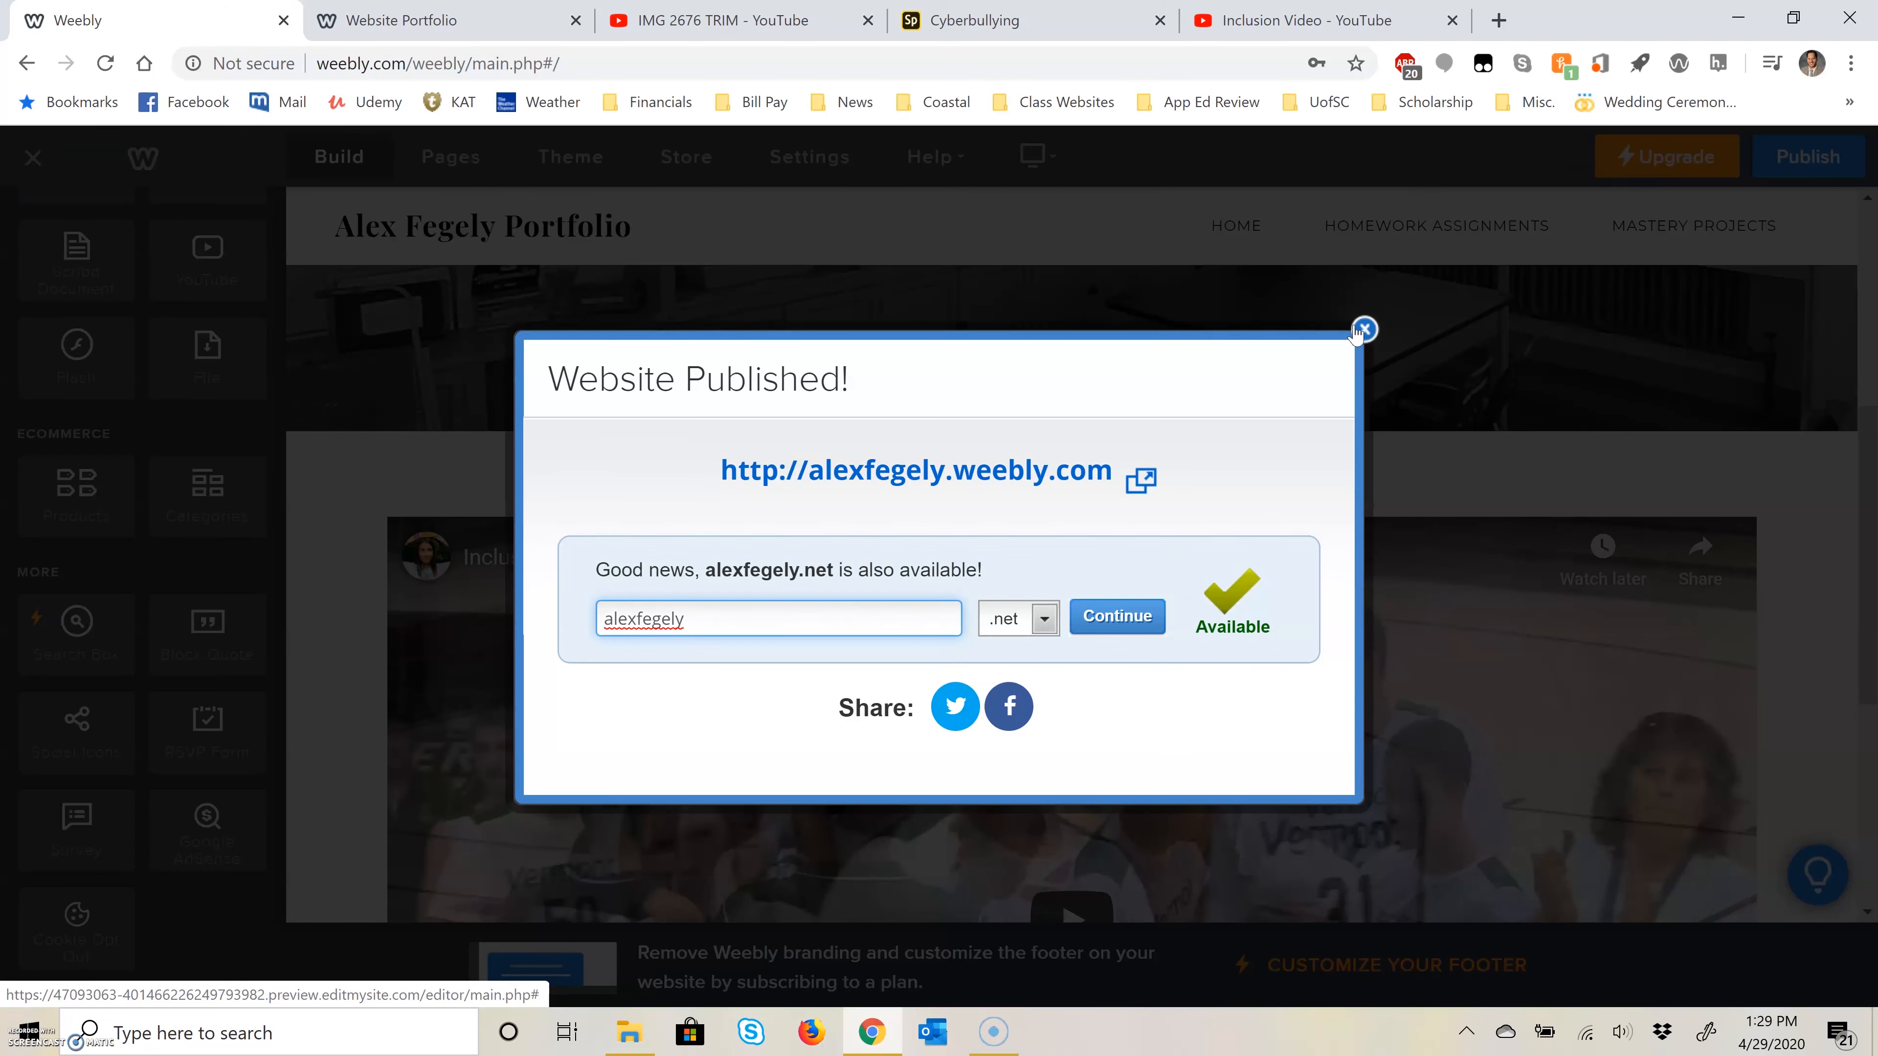
pyautogui.click(1364, 329)
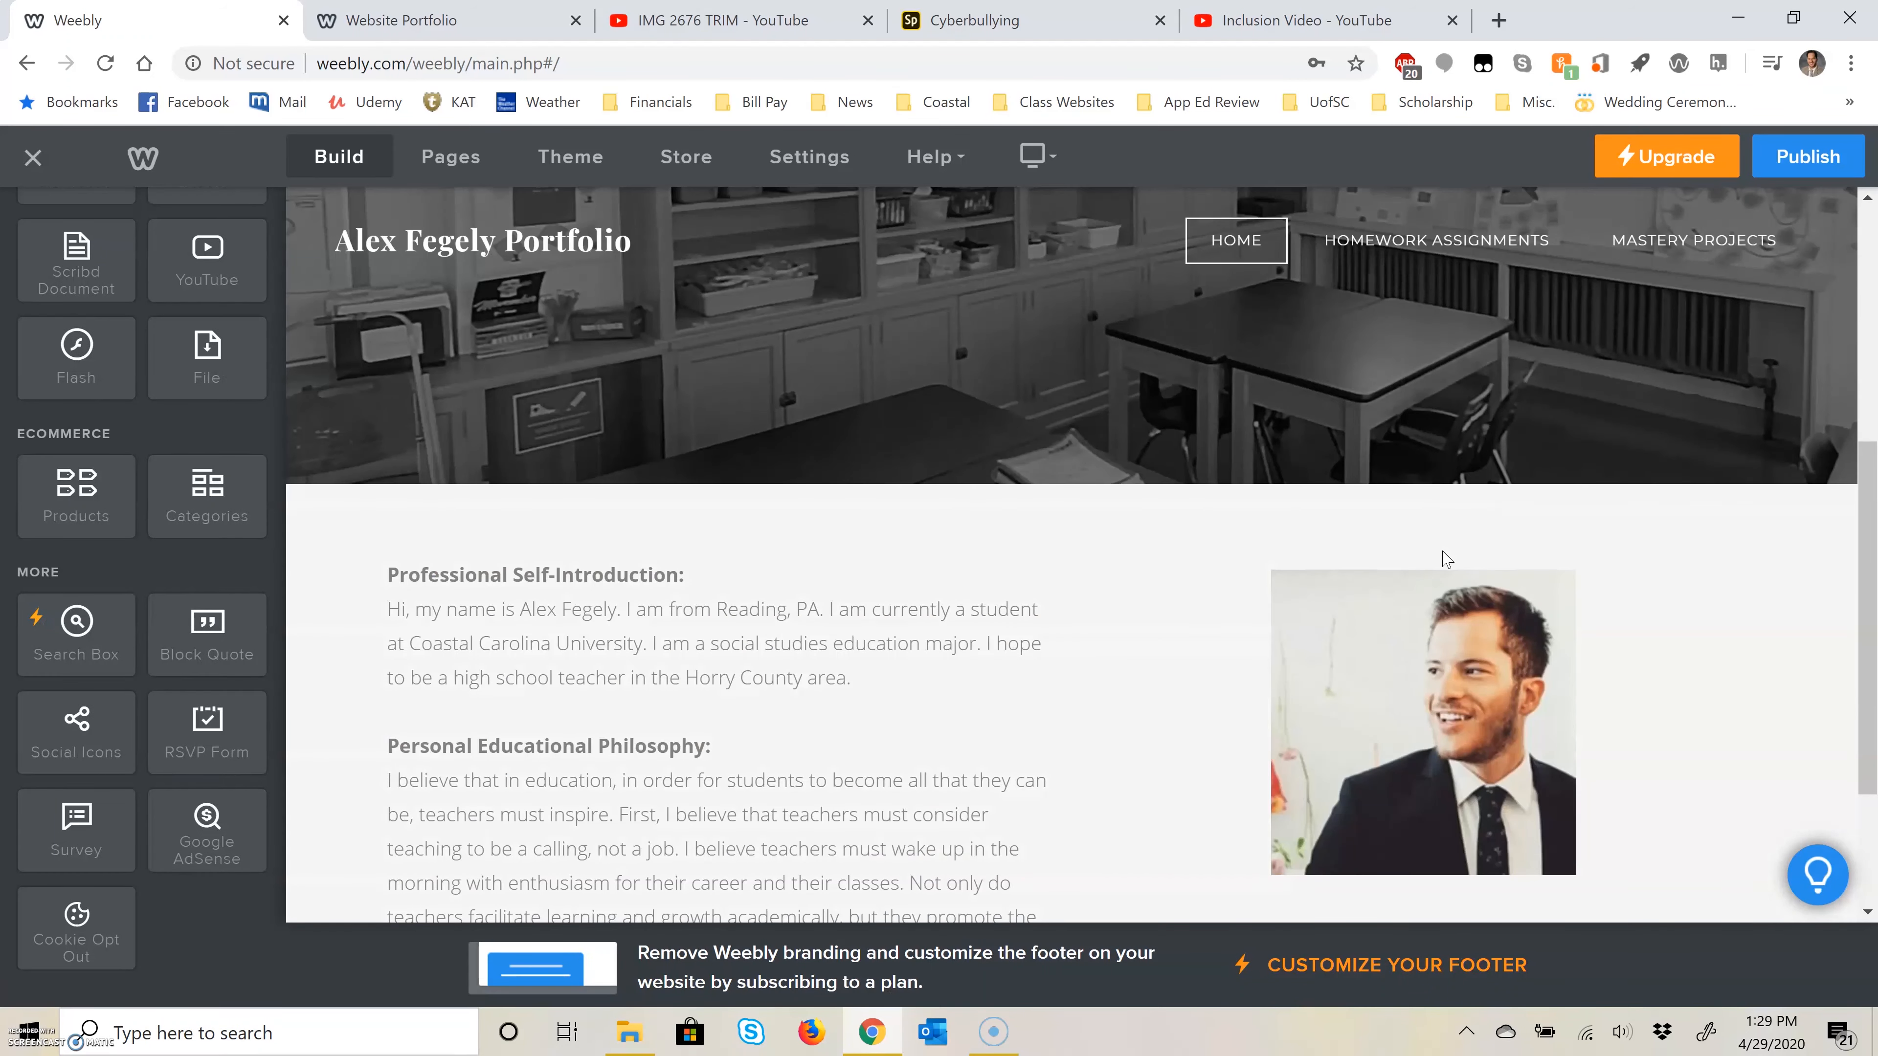
# Step: Add a bold "Reflection Questions:" heading below the Personal Educational Philosophy paragraph on the Home page
pyautogui.scroll(-3, 763, 583)
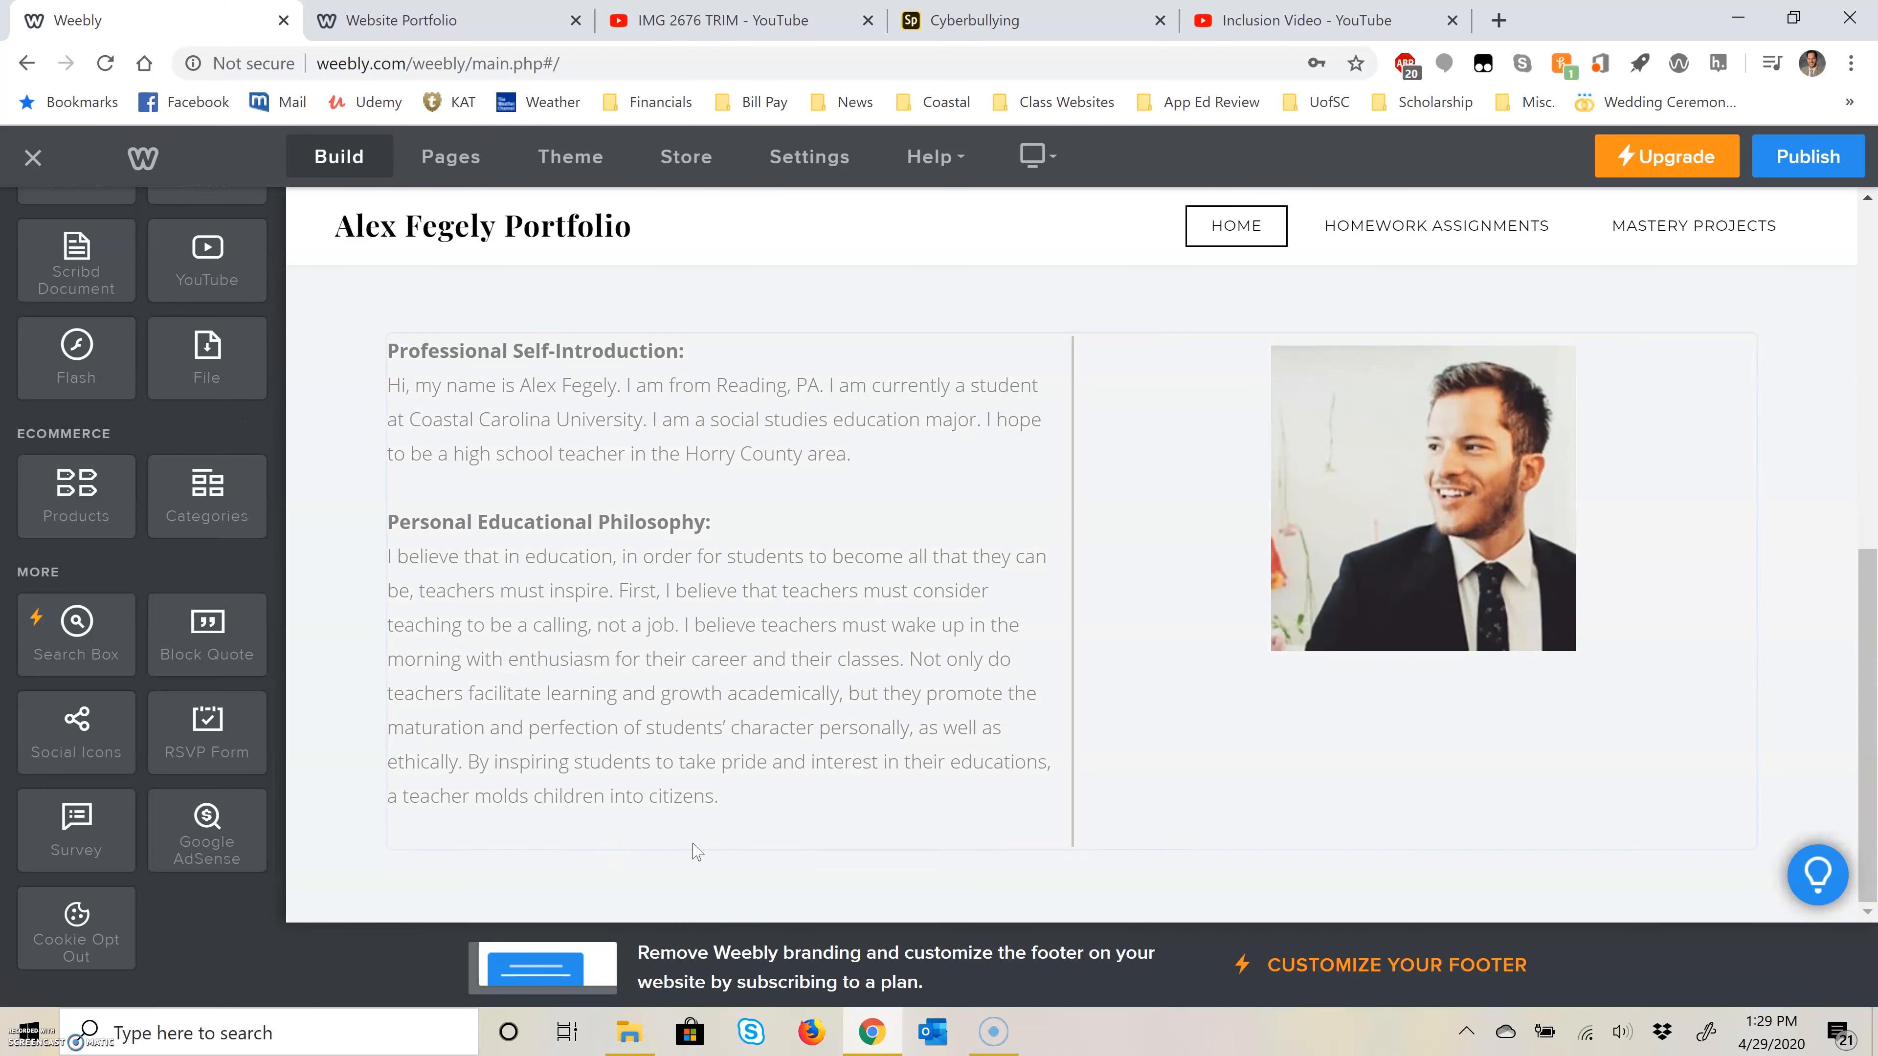
pyautogui.click(725, 799)
pyautogui.press('Return')
pyautogui.press('Return')
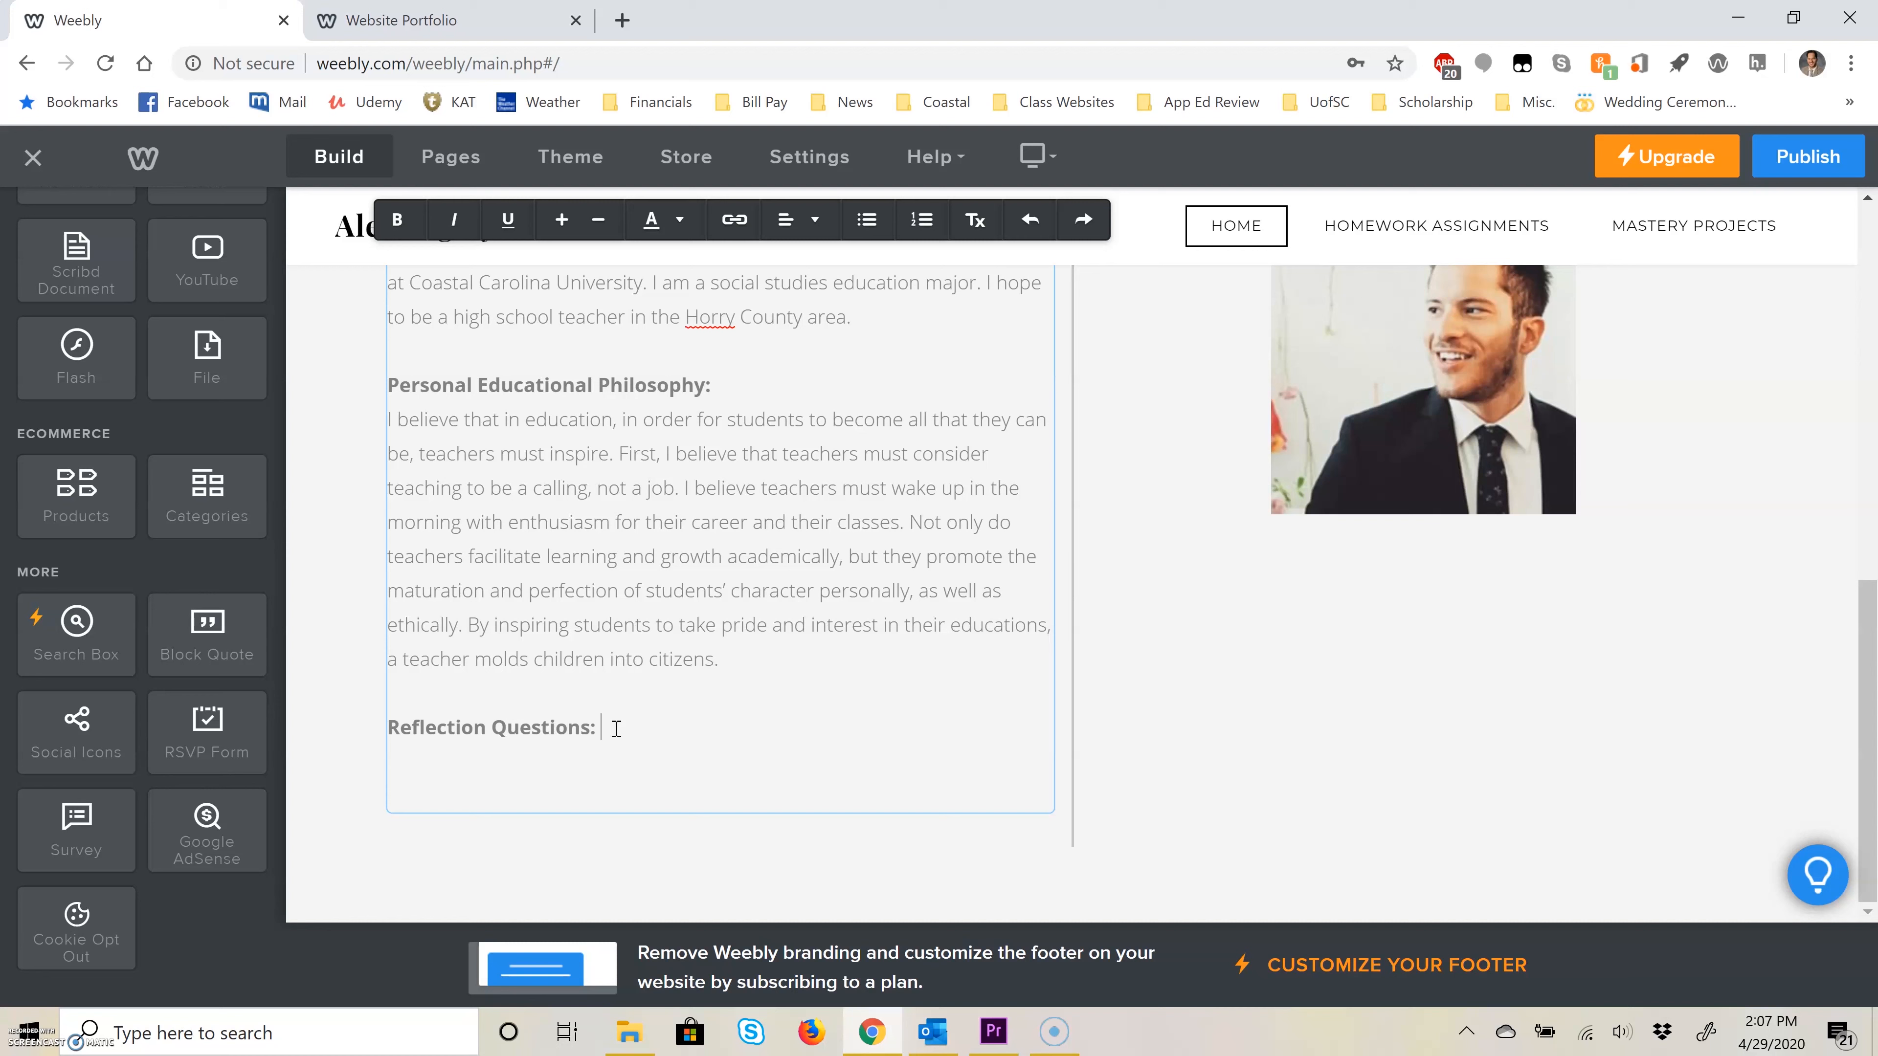
# Step: Publish the website and open the live site in a new browser tab
pyautogui.click(1809, 156)
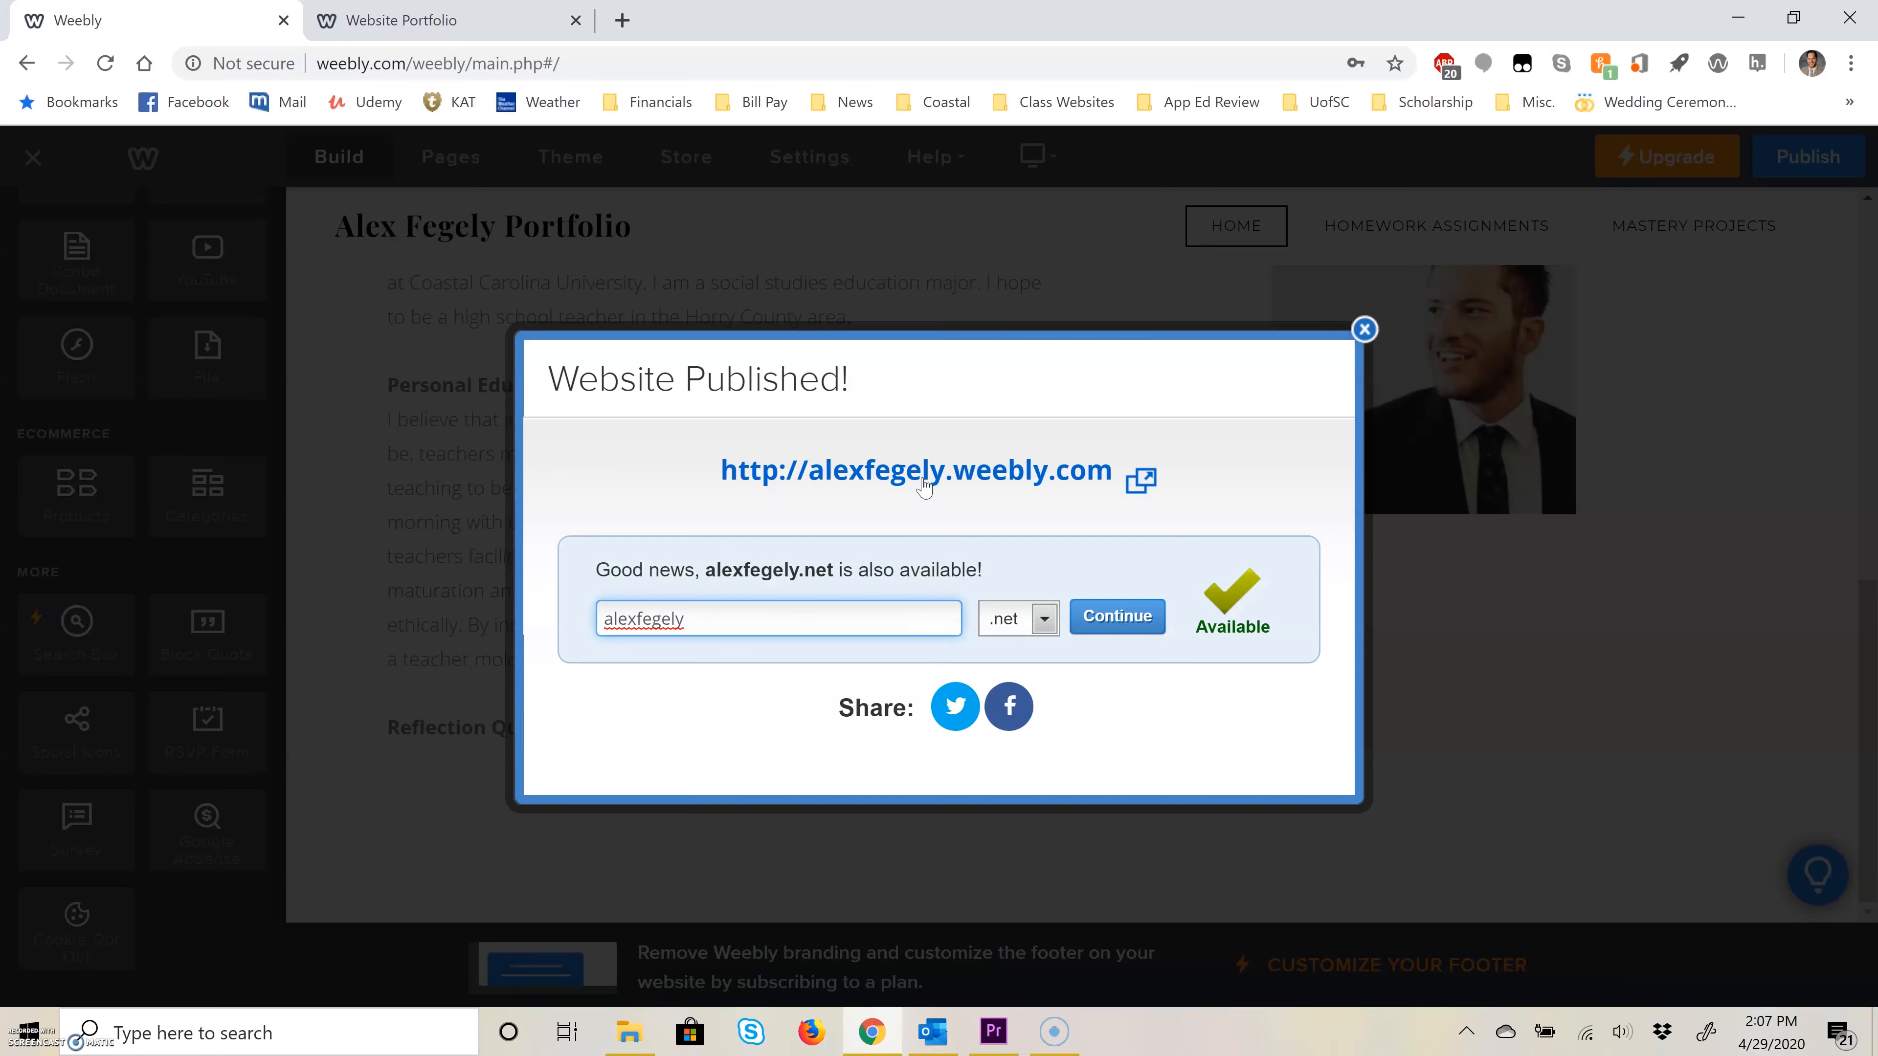
pyautogui.rightClick(934, 487)
pyautogui.click(936, 494)
pyautogui.hotkey('ctrl', 'Tab')
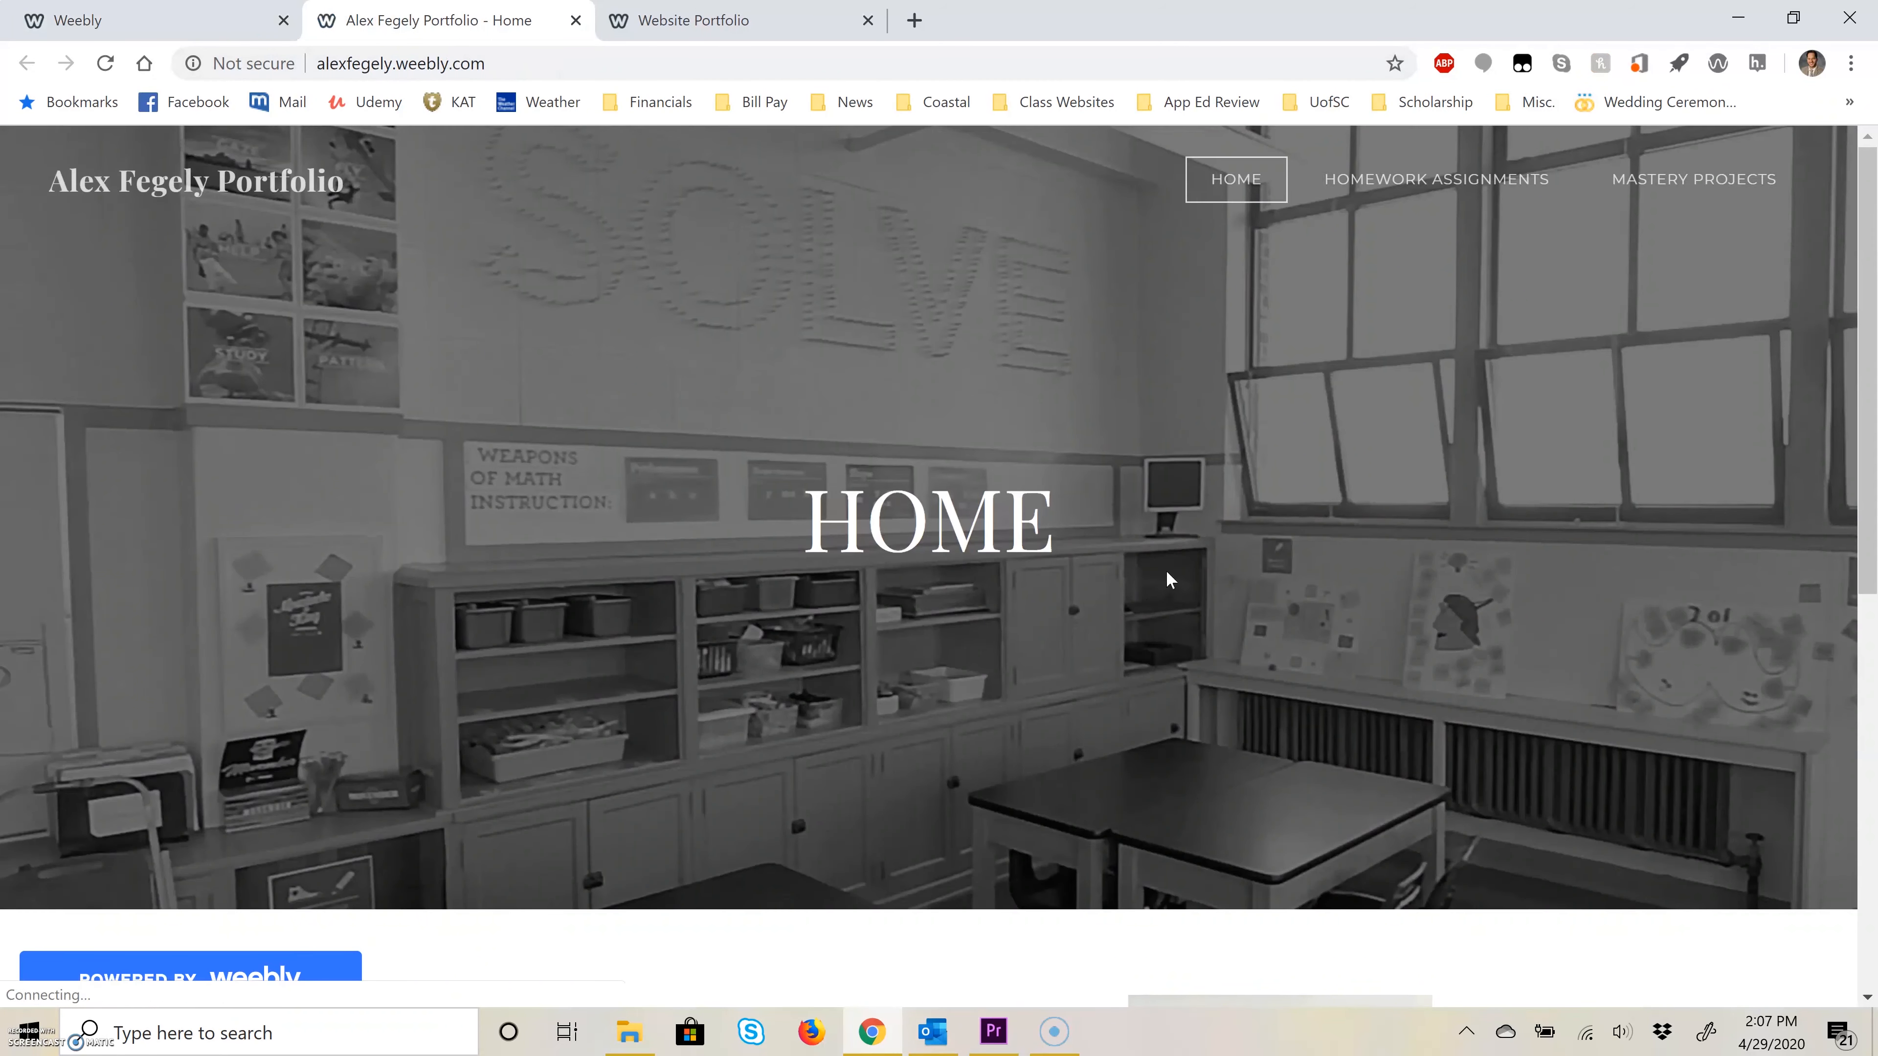
# Step: Check the live site's Home page and the embedded newsletter on the Desktop Publishing page, and close the live site
pyautogui.scroll(-3, 1153, 570)
pyautogui.scroll(3, 1111, 548)
pyautogui.moveTo(1405, 177)
pyautogui.click(1395, 231)
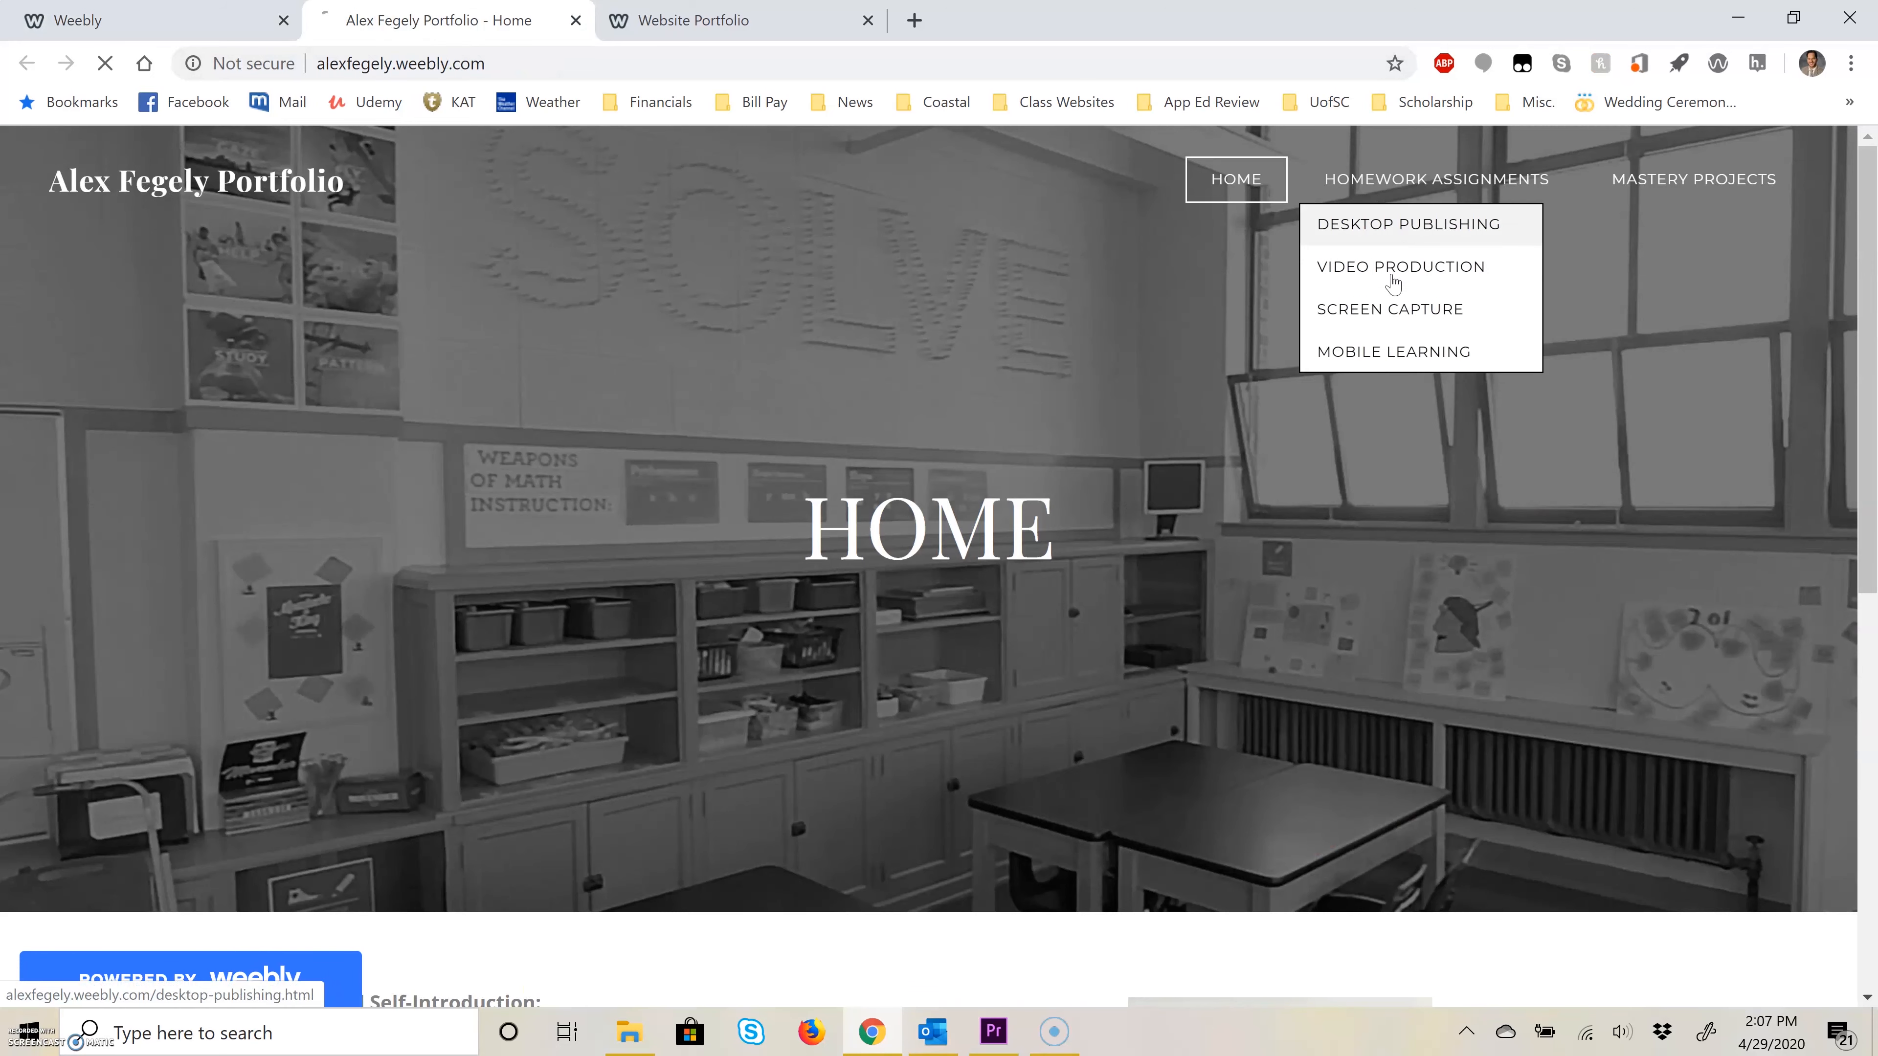
pyautogui.scroll(-5, 1143, 637)
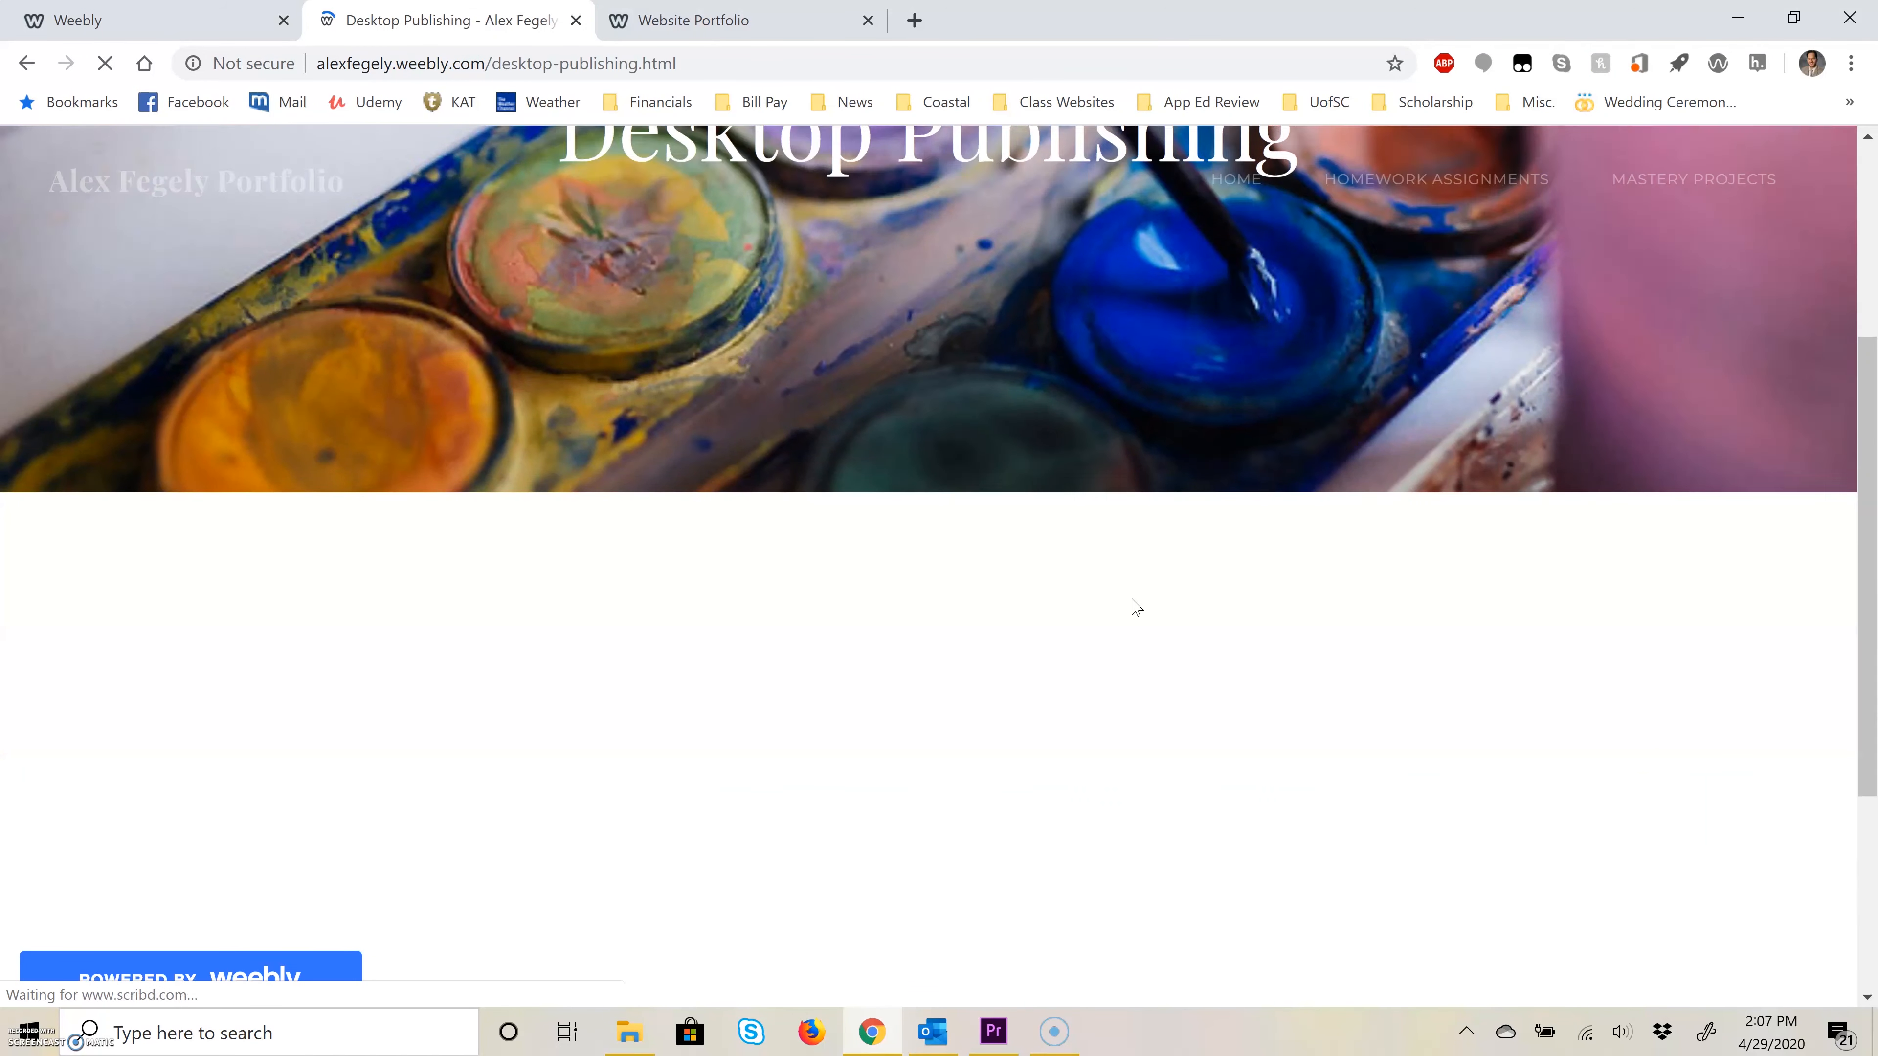
pyautogui.scroll(-5, 1421, 499)
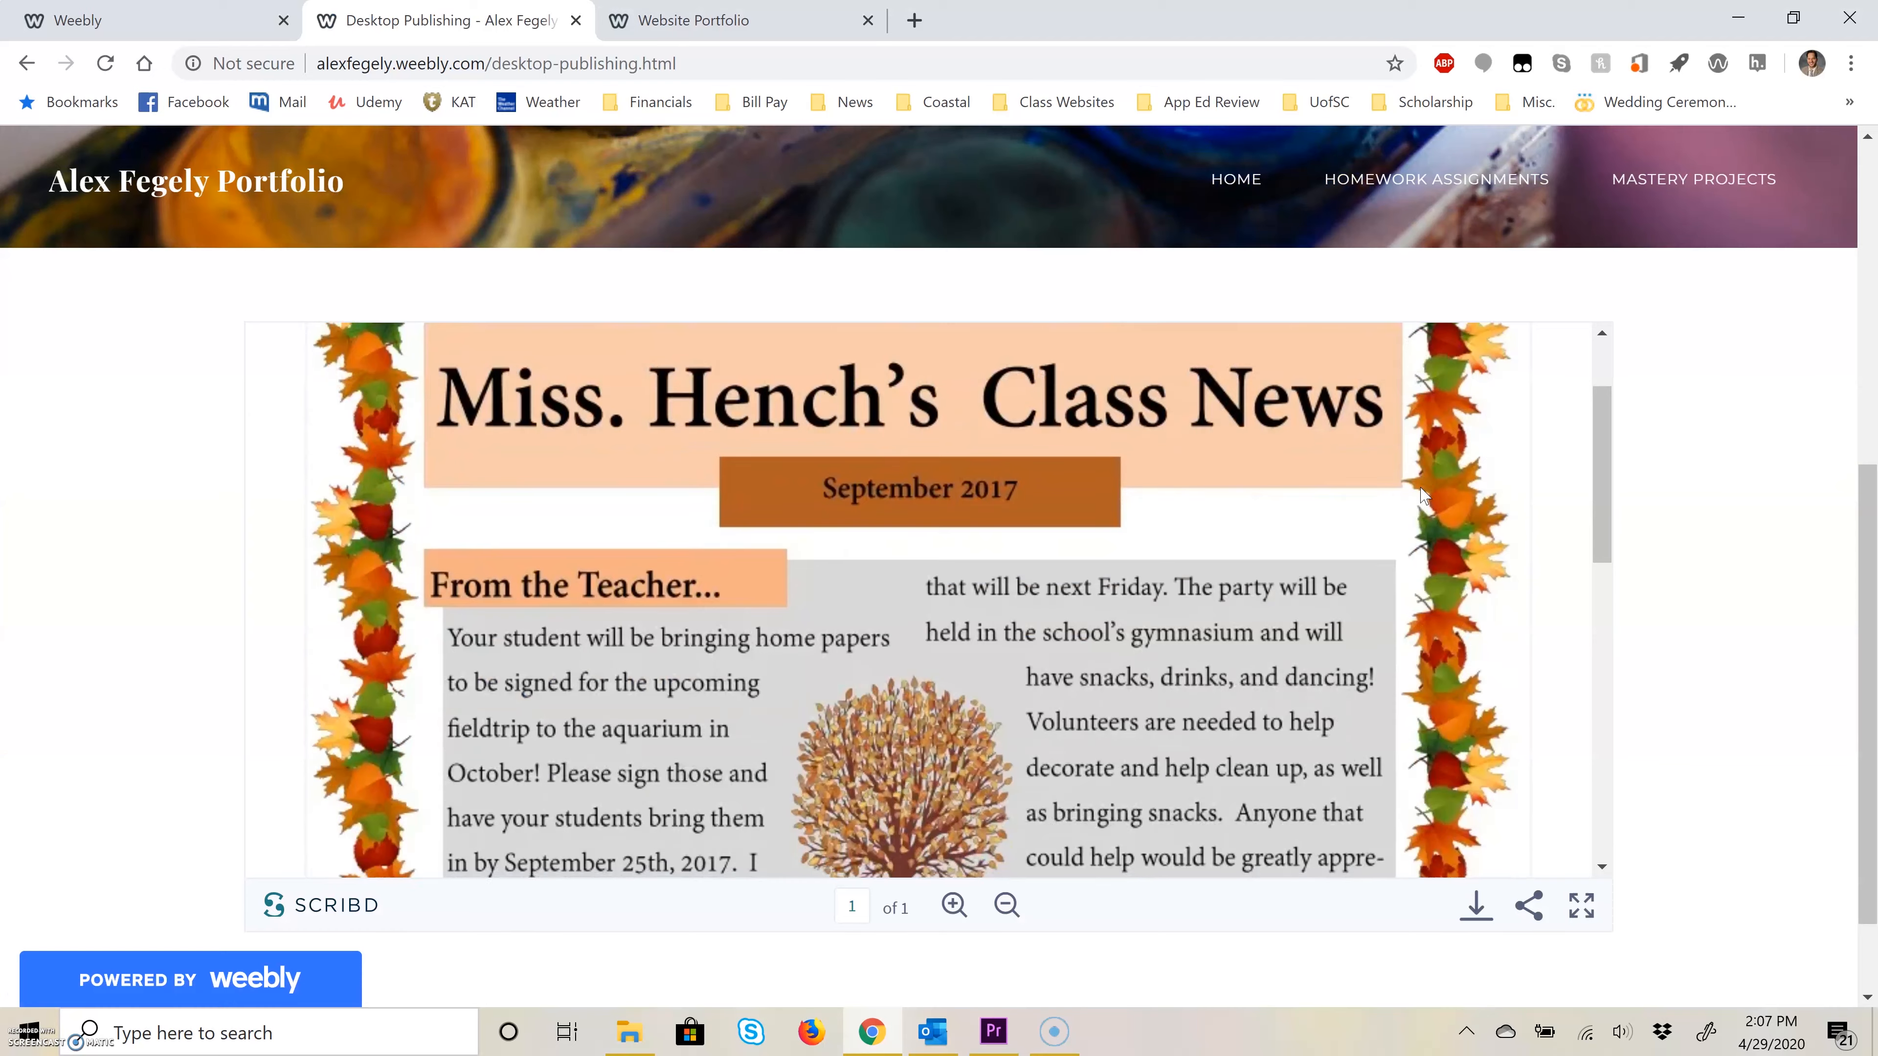
pyautogui.scroll(8, 1640, 494)
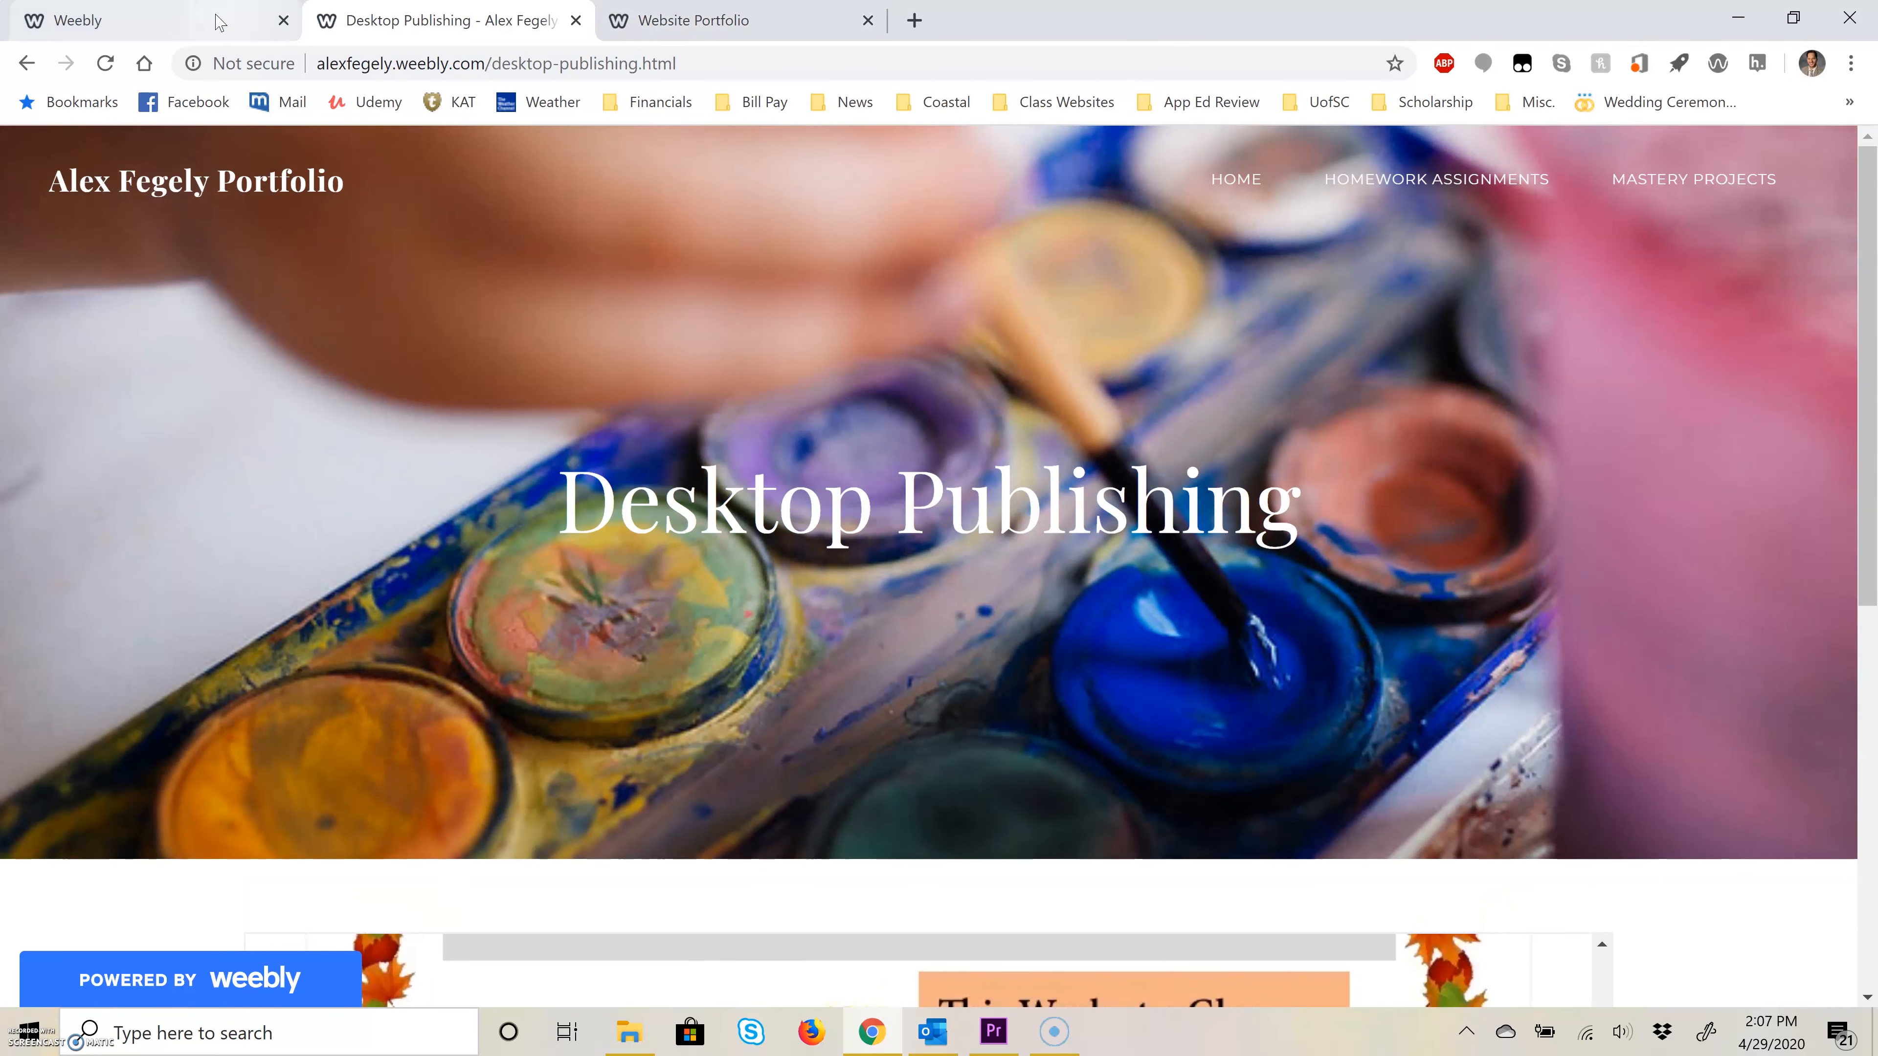
pyautogui.click(575, 20)
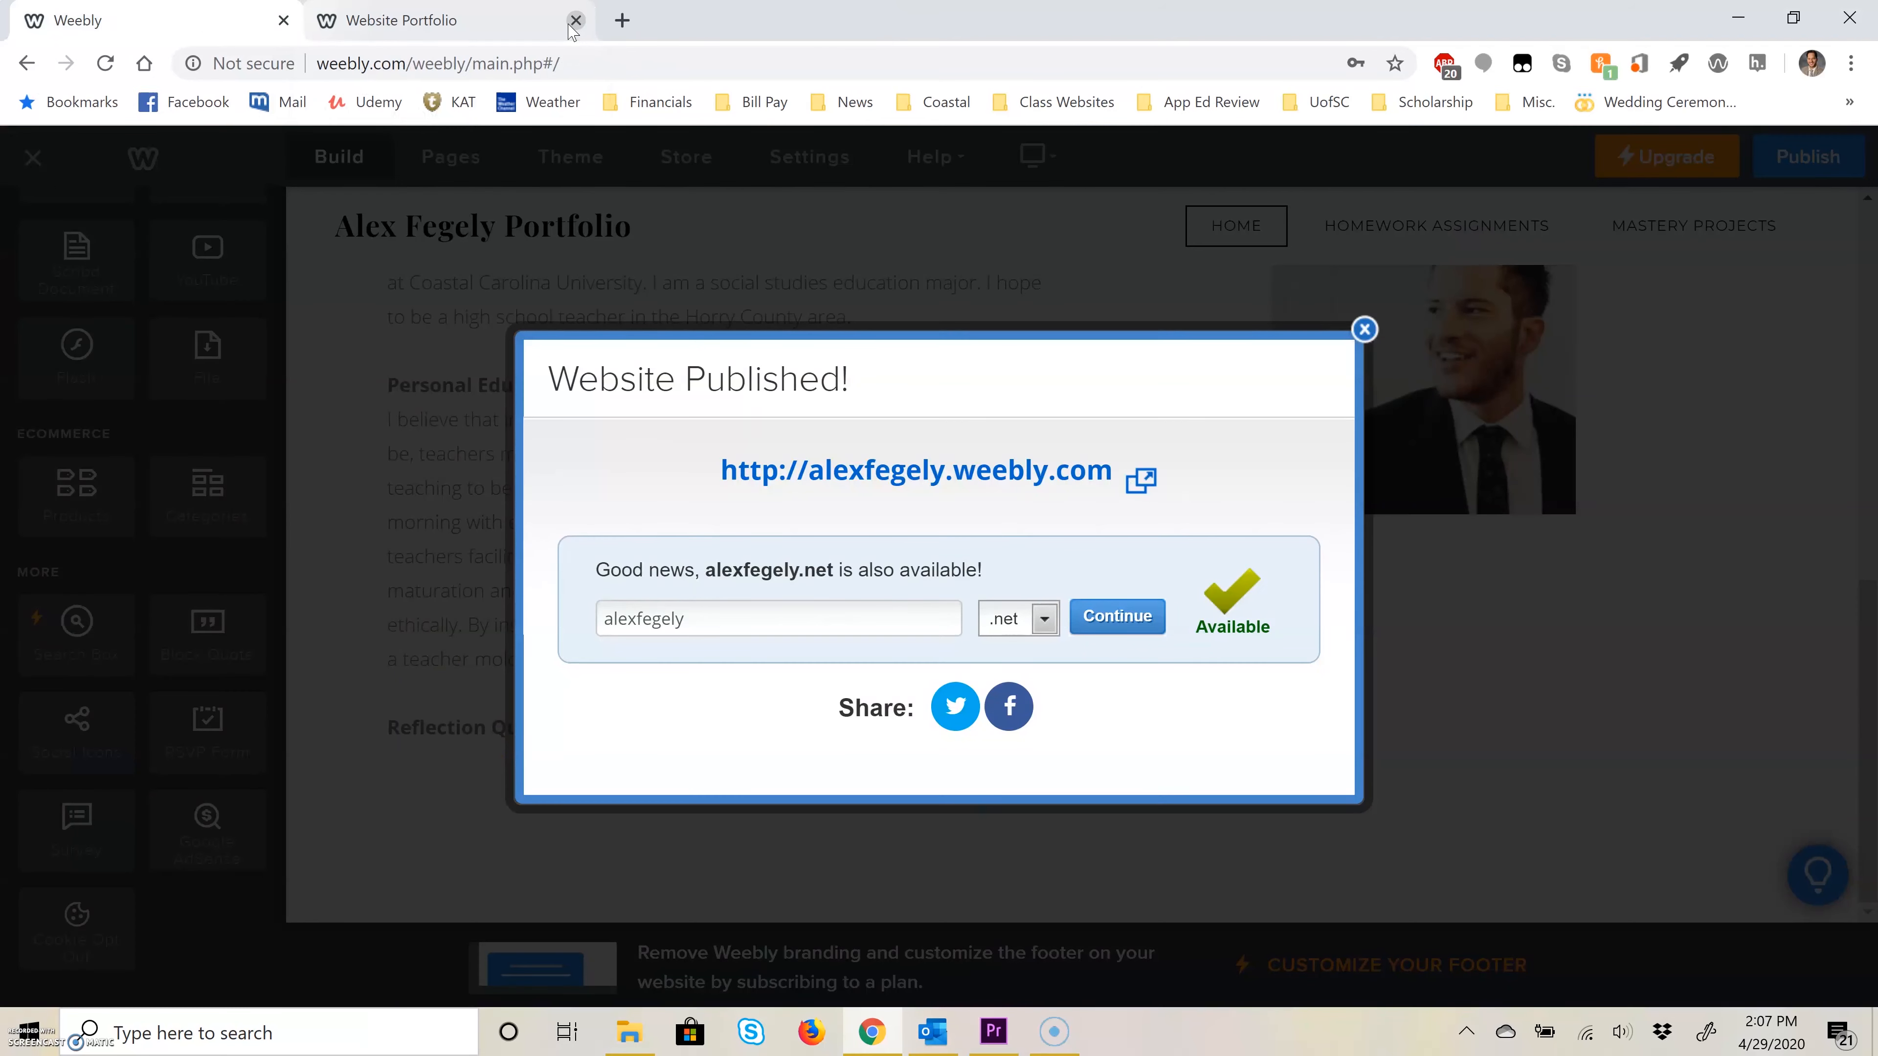
# Step: Read the remaining slides of the Website Portfolio PowerPoint through to the Submissions slide
pyautogui.click(525, 20)
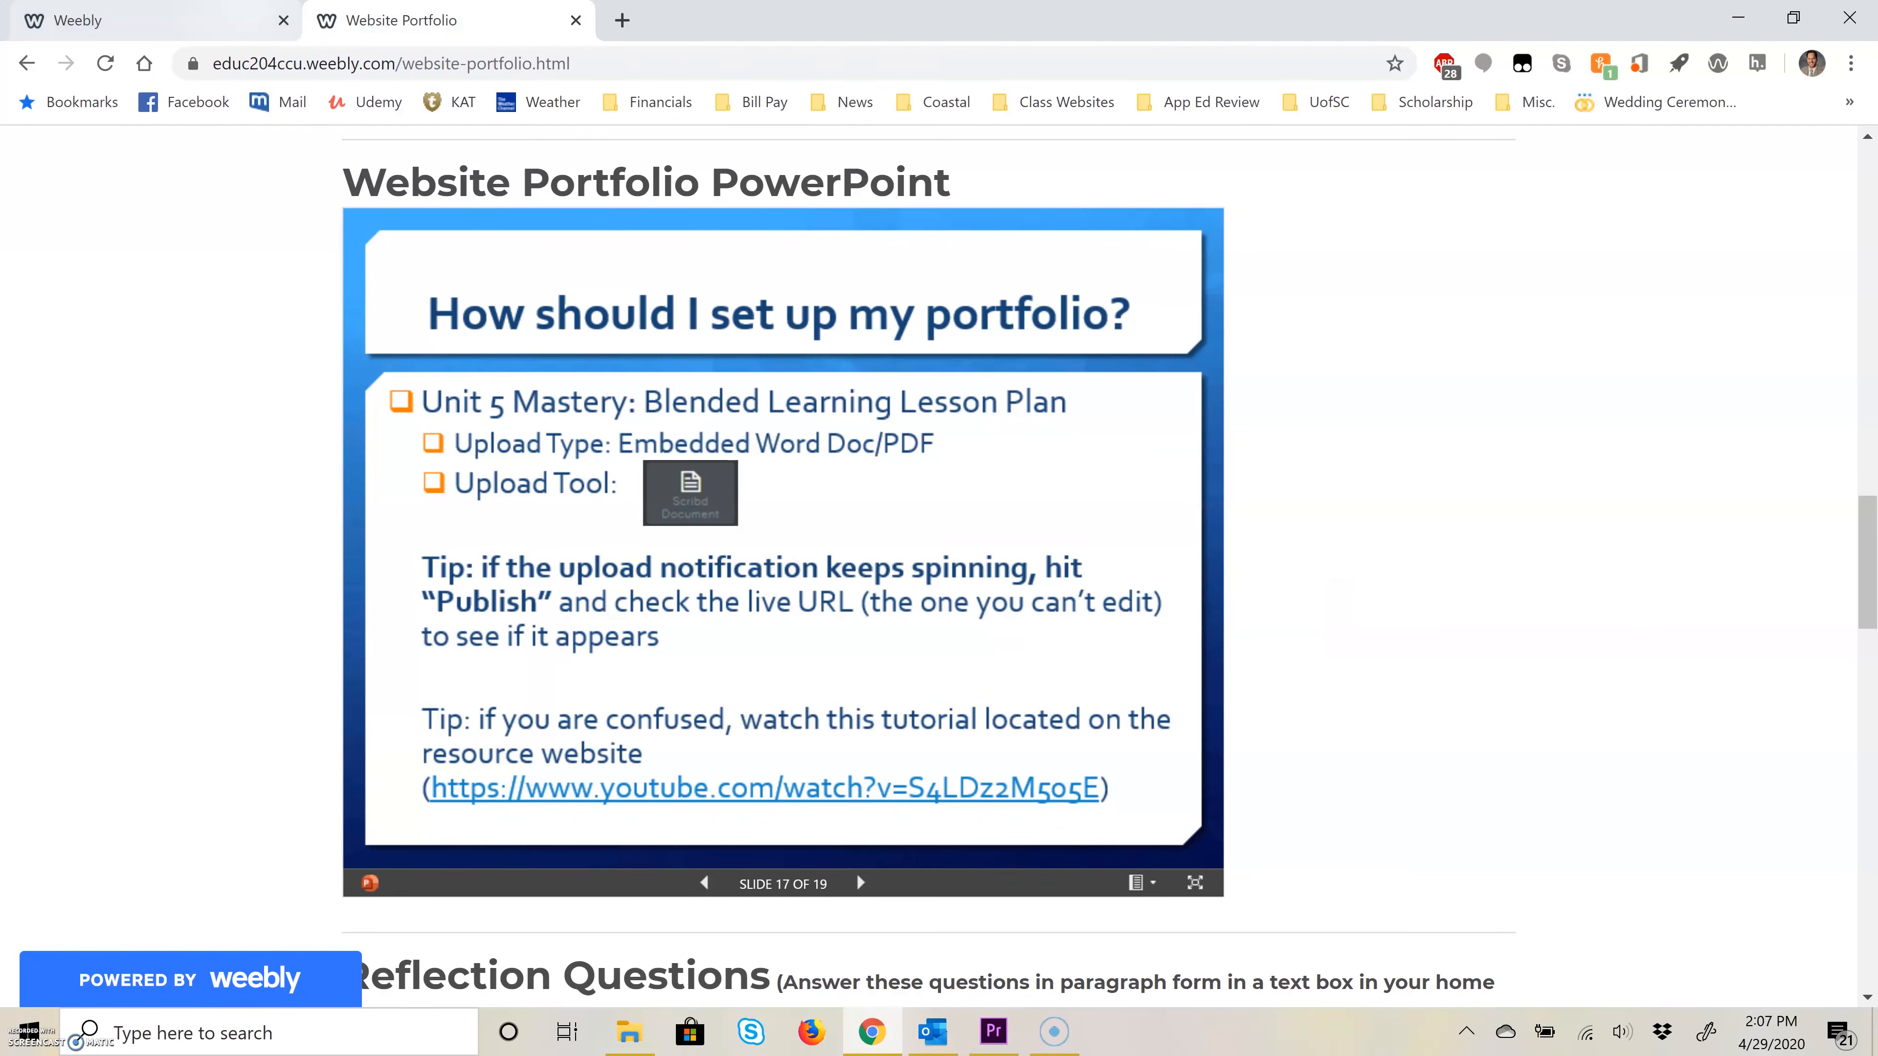
pyautogui.click(861, 883)
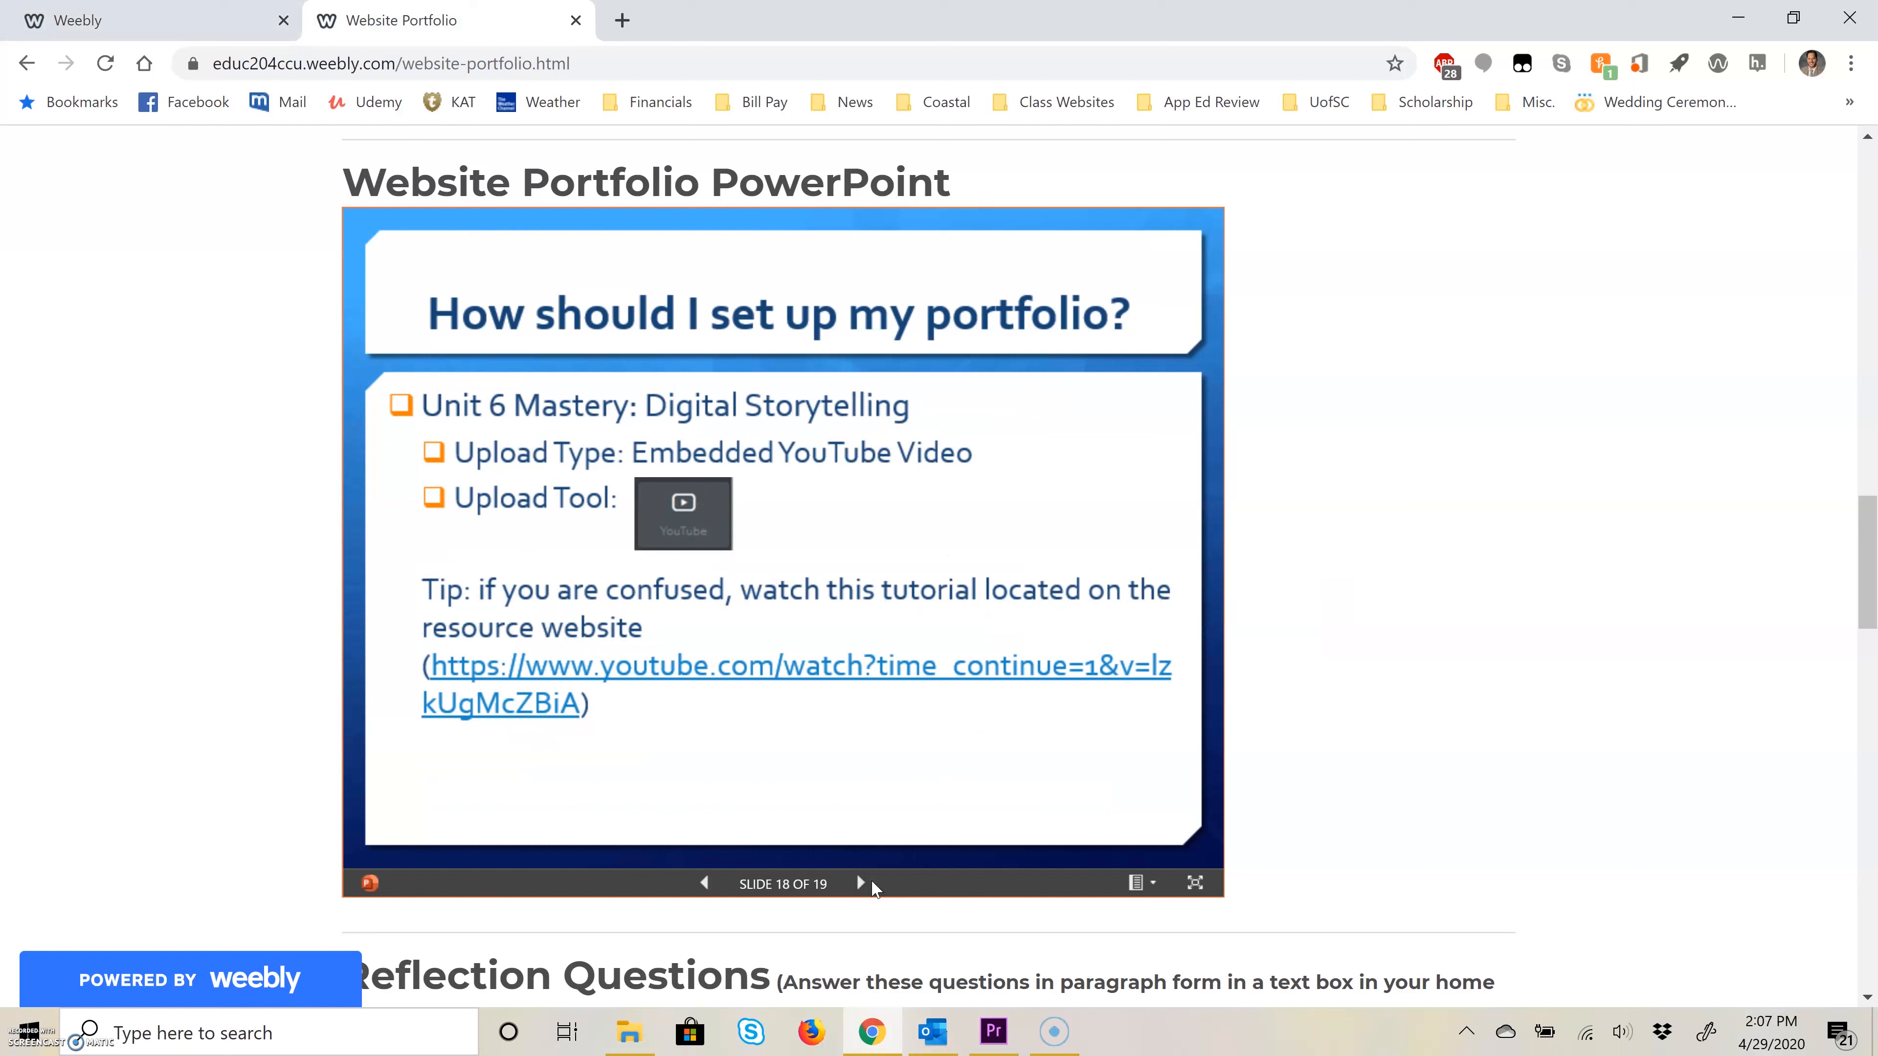
pyautogui.click(861, 883)
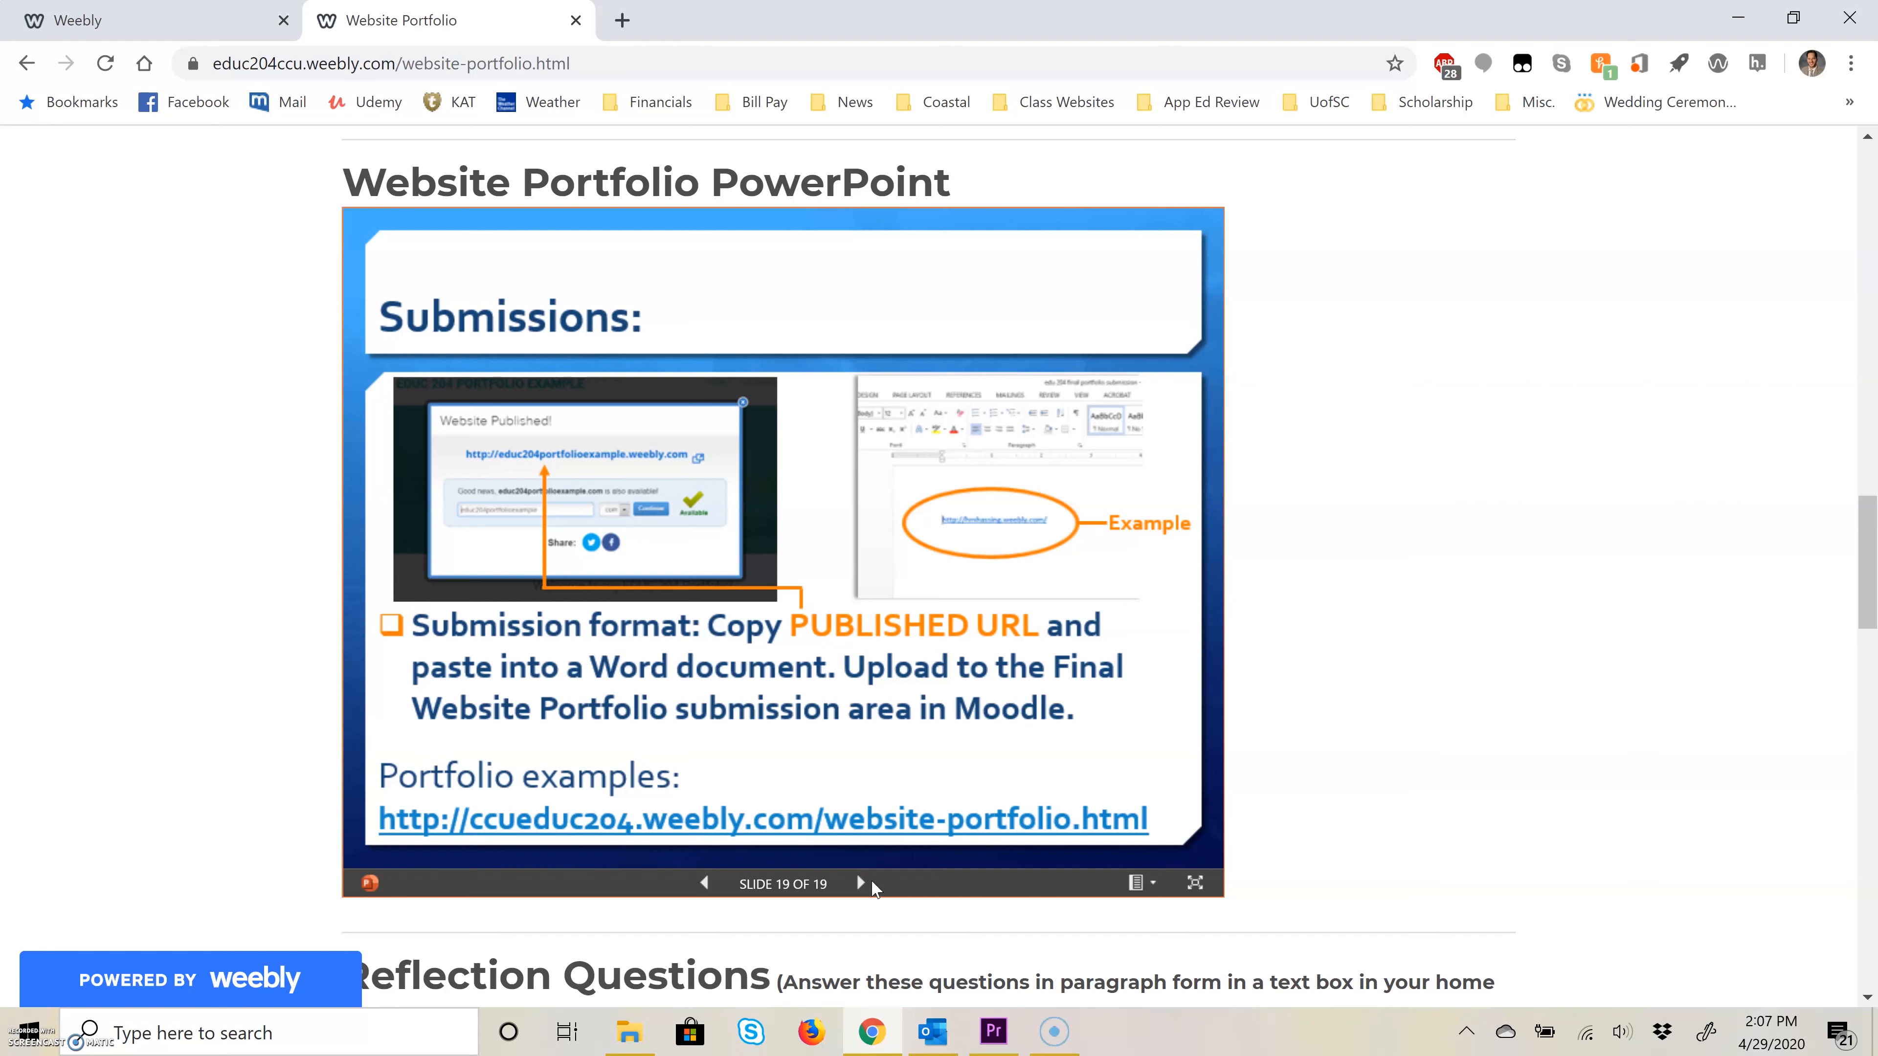
# Step: Return to the Weebly editor, publish the website again and open the live site from its published link
pyautogui.click(210, 30)
pyautogui.click(1362, 331)
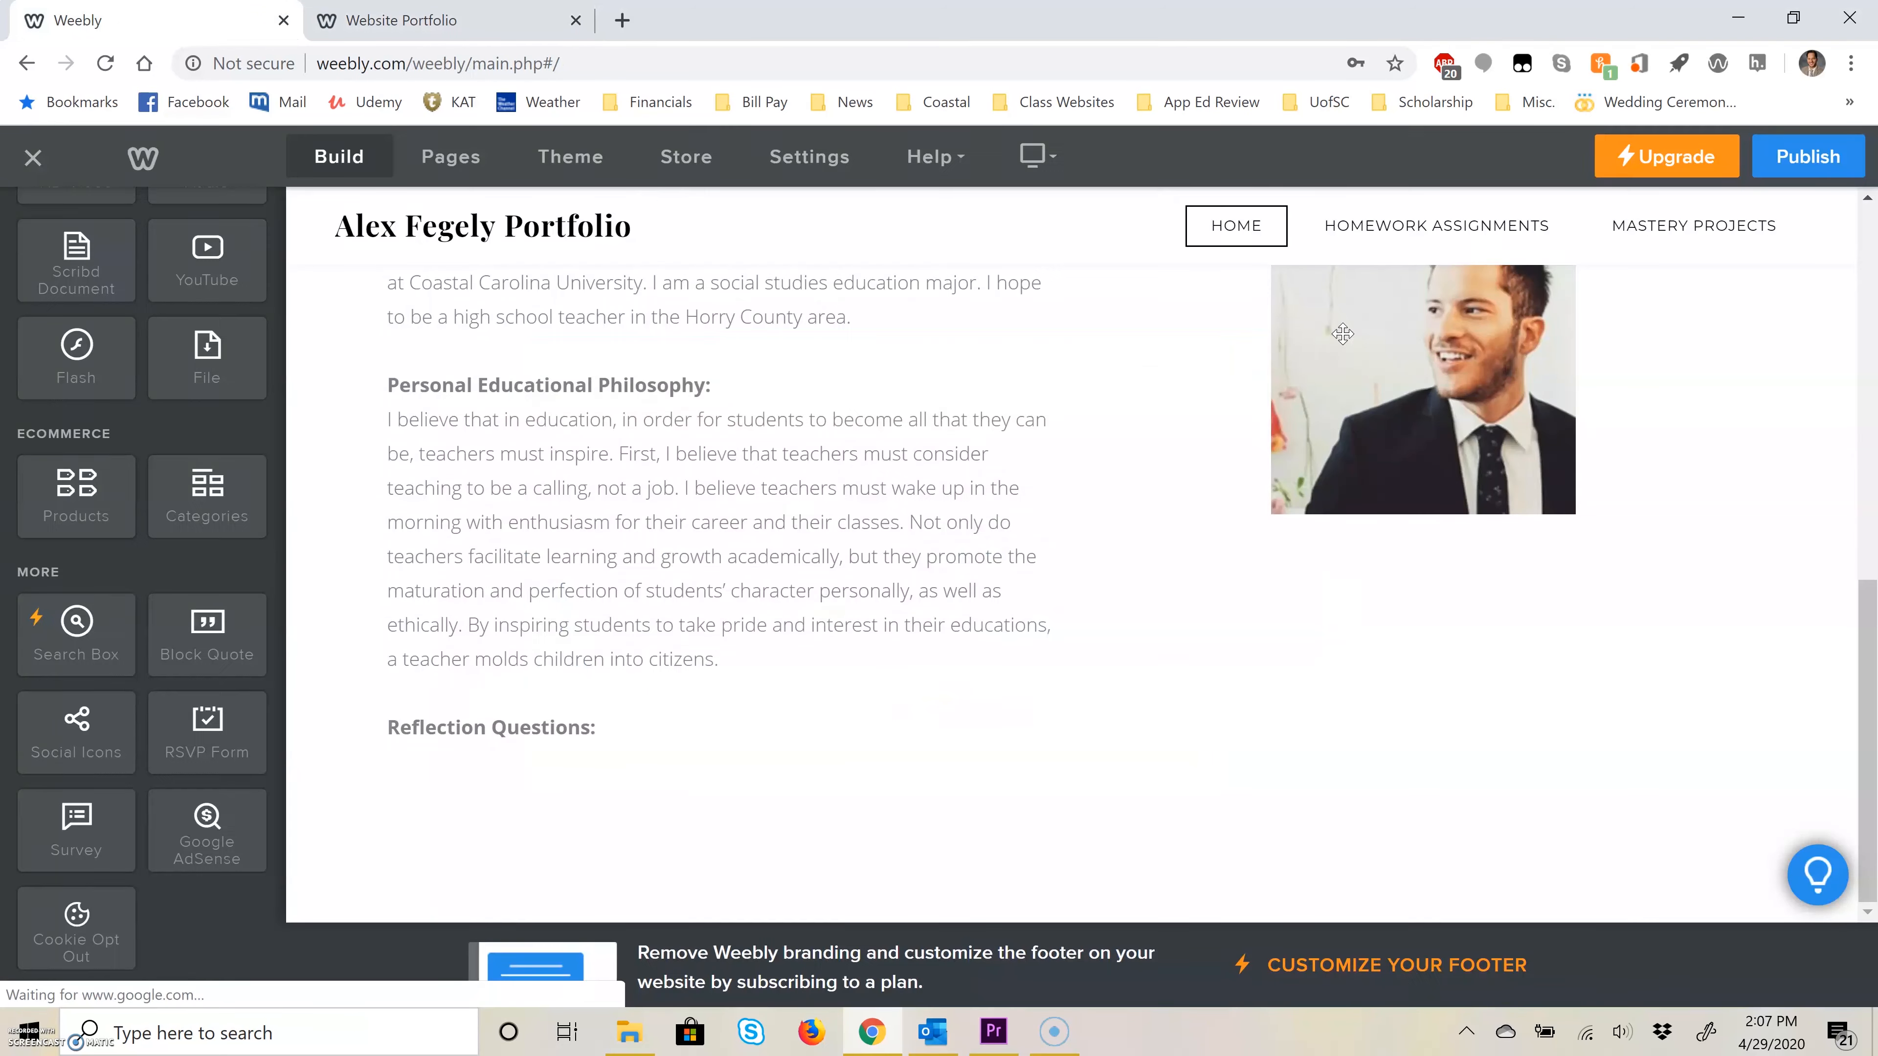
pyautogui.click(600, 66)
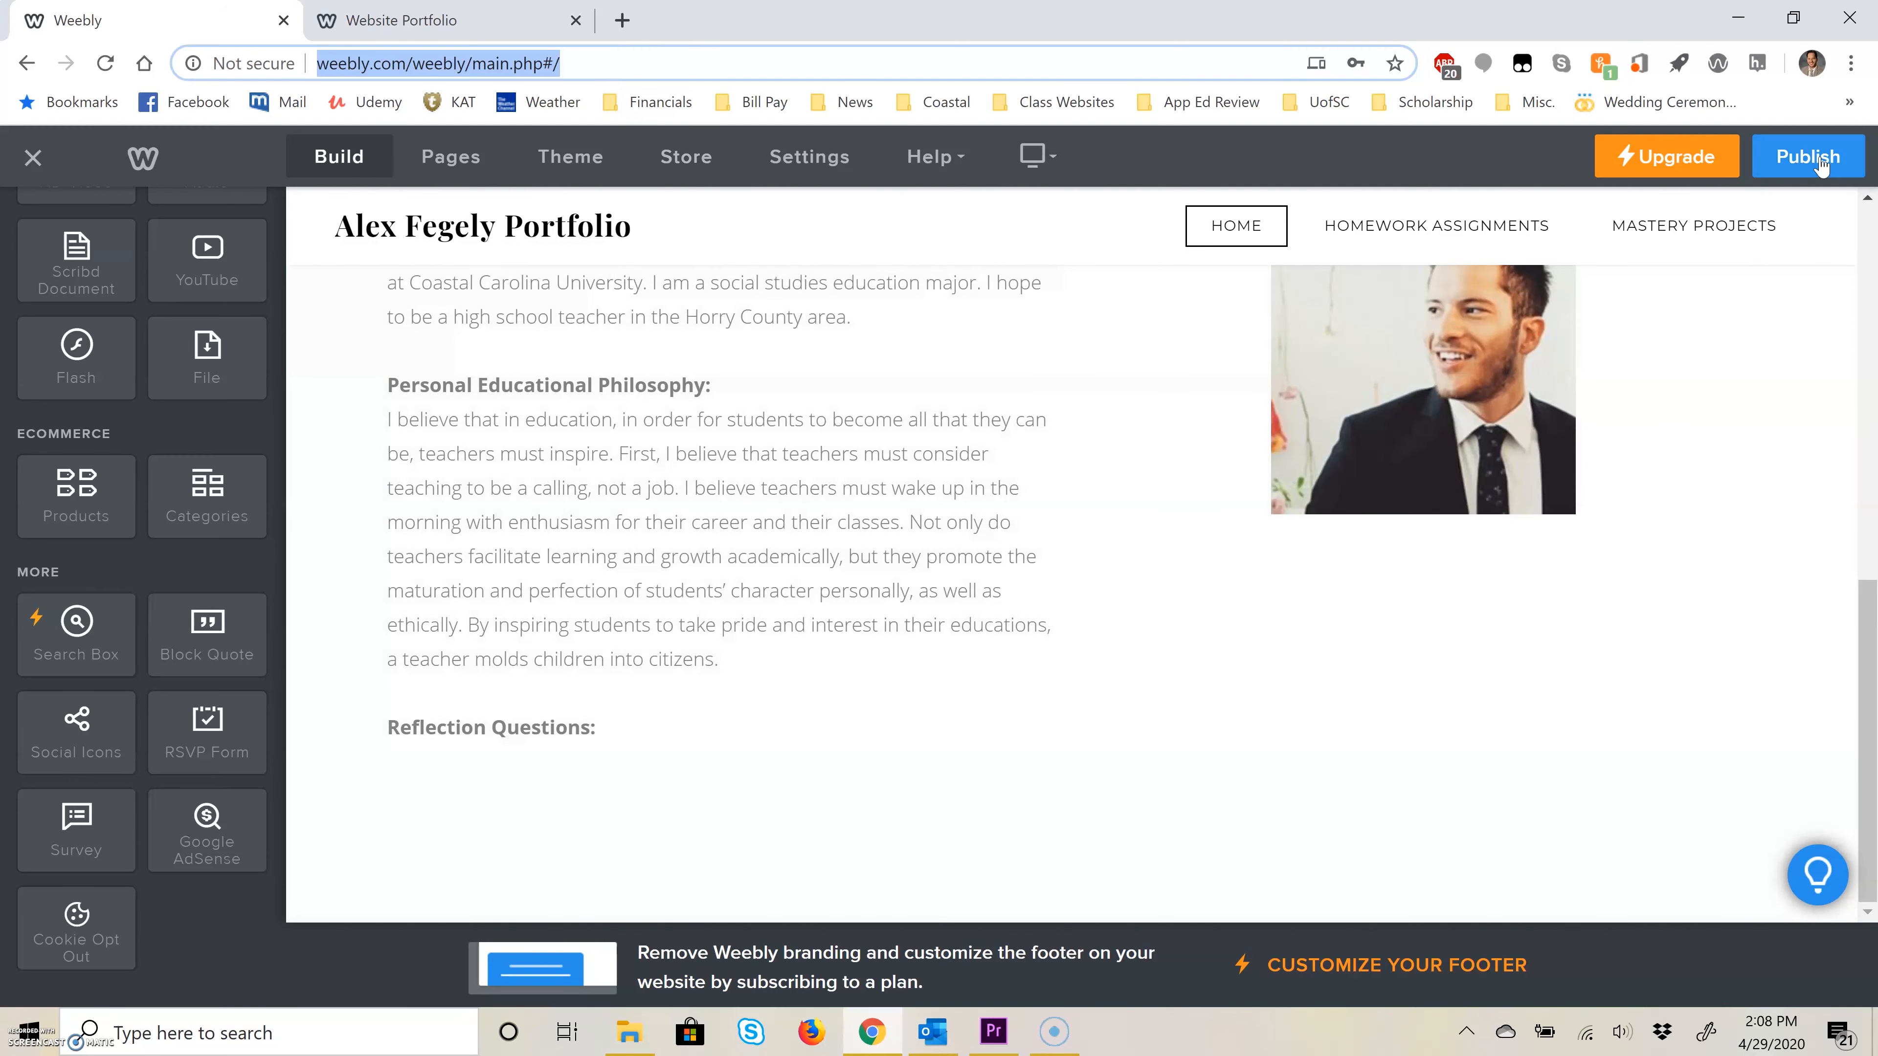
pyautogui.click(1809, 156)
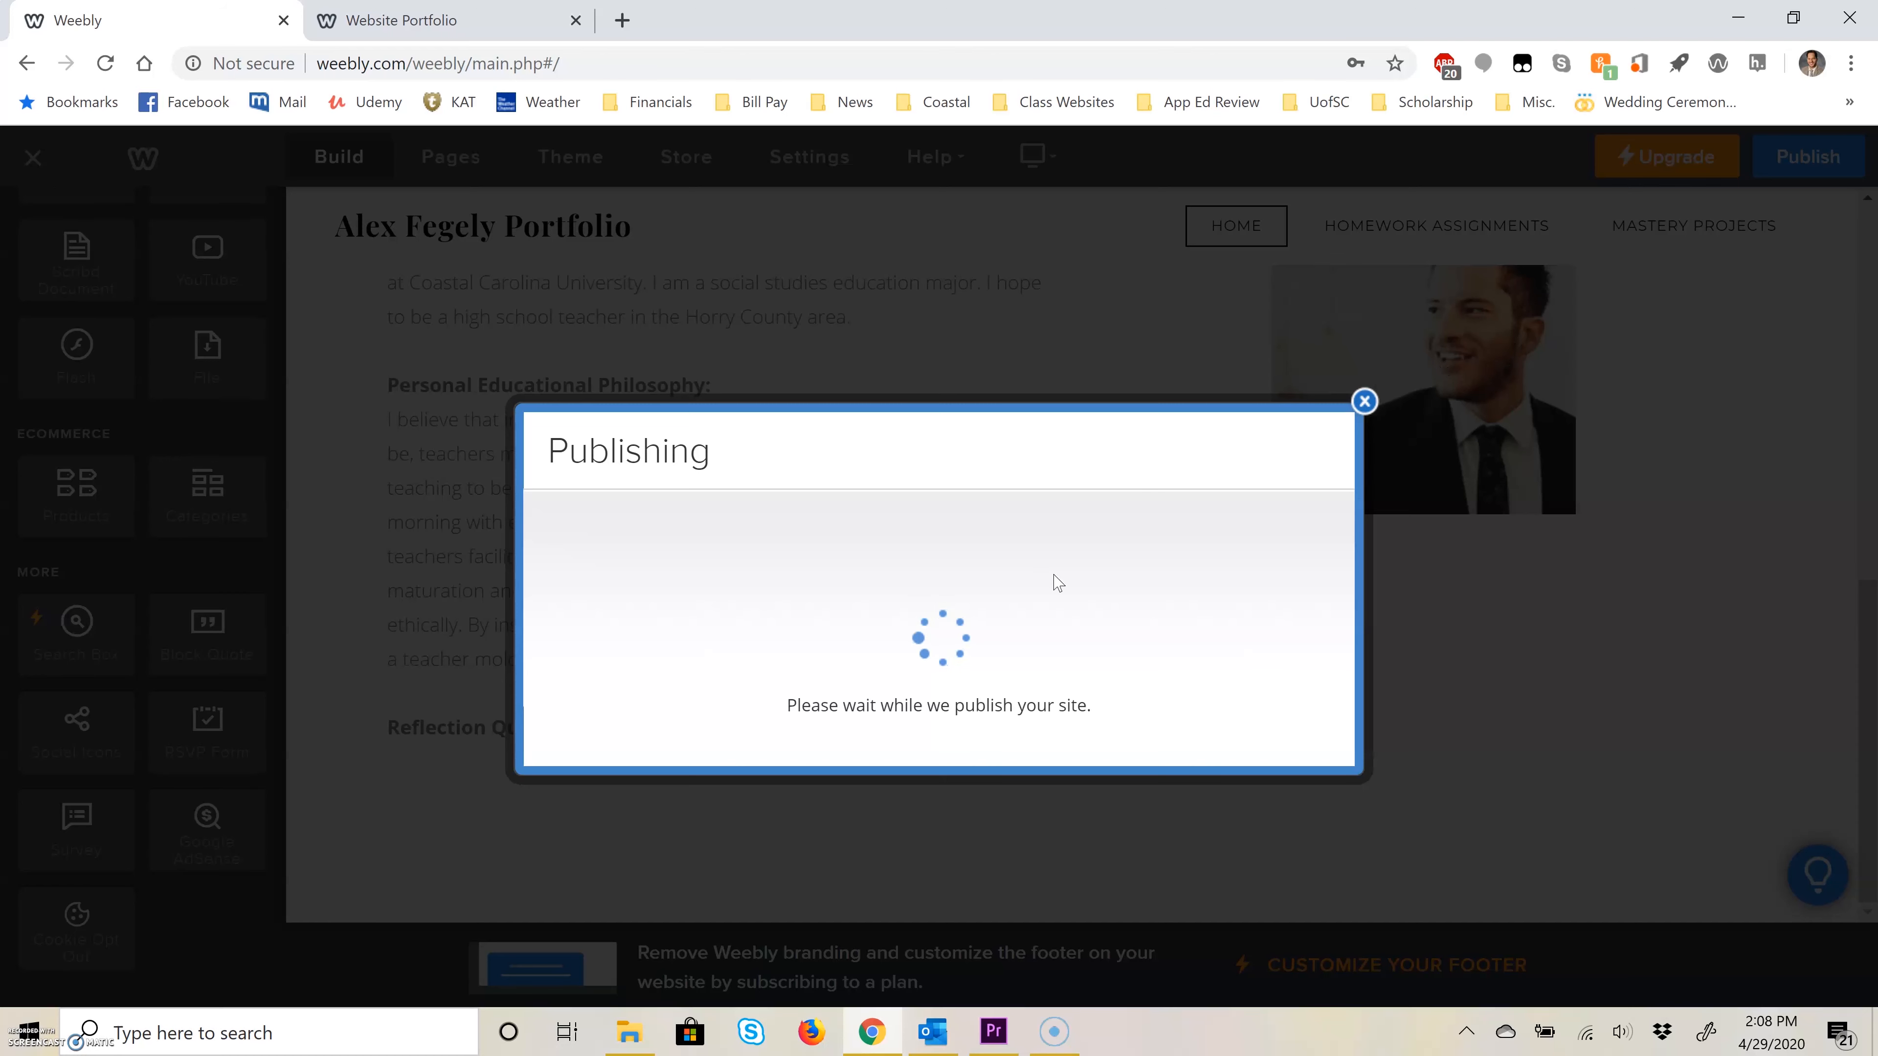
pyautogui.rightClick(975, 482)
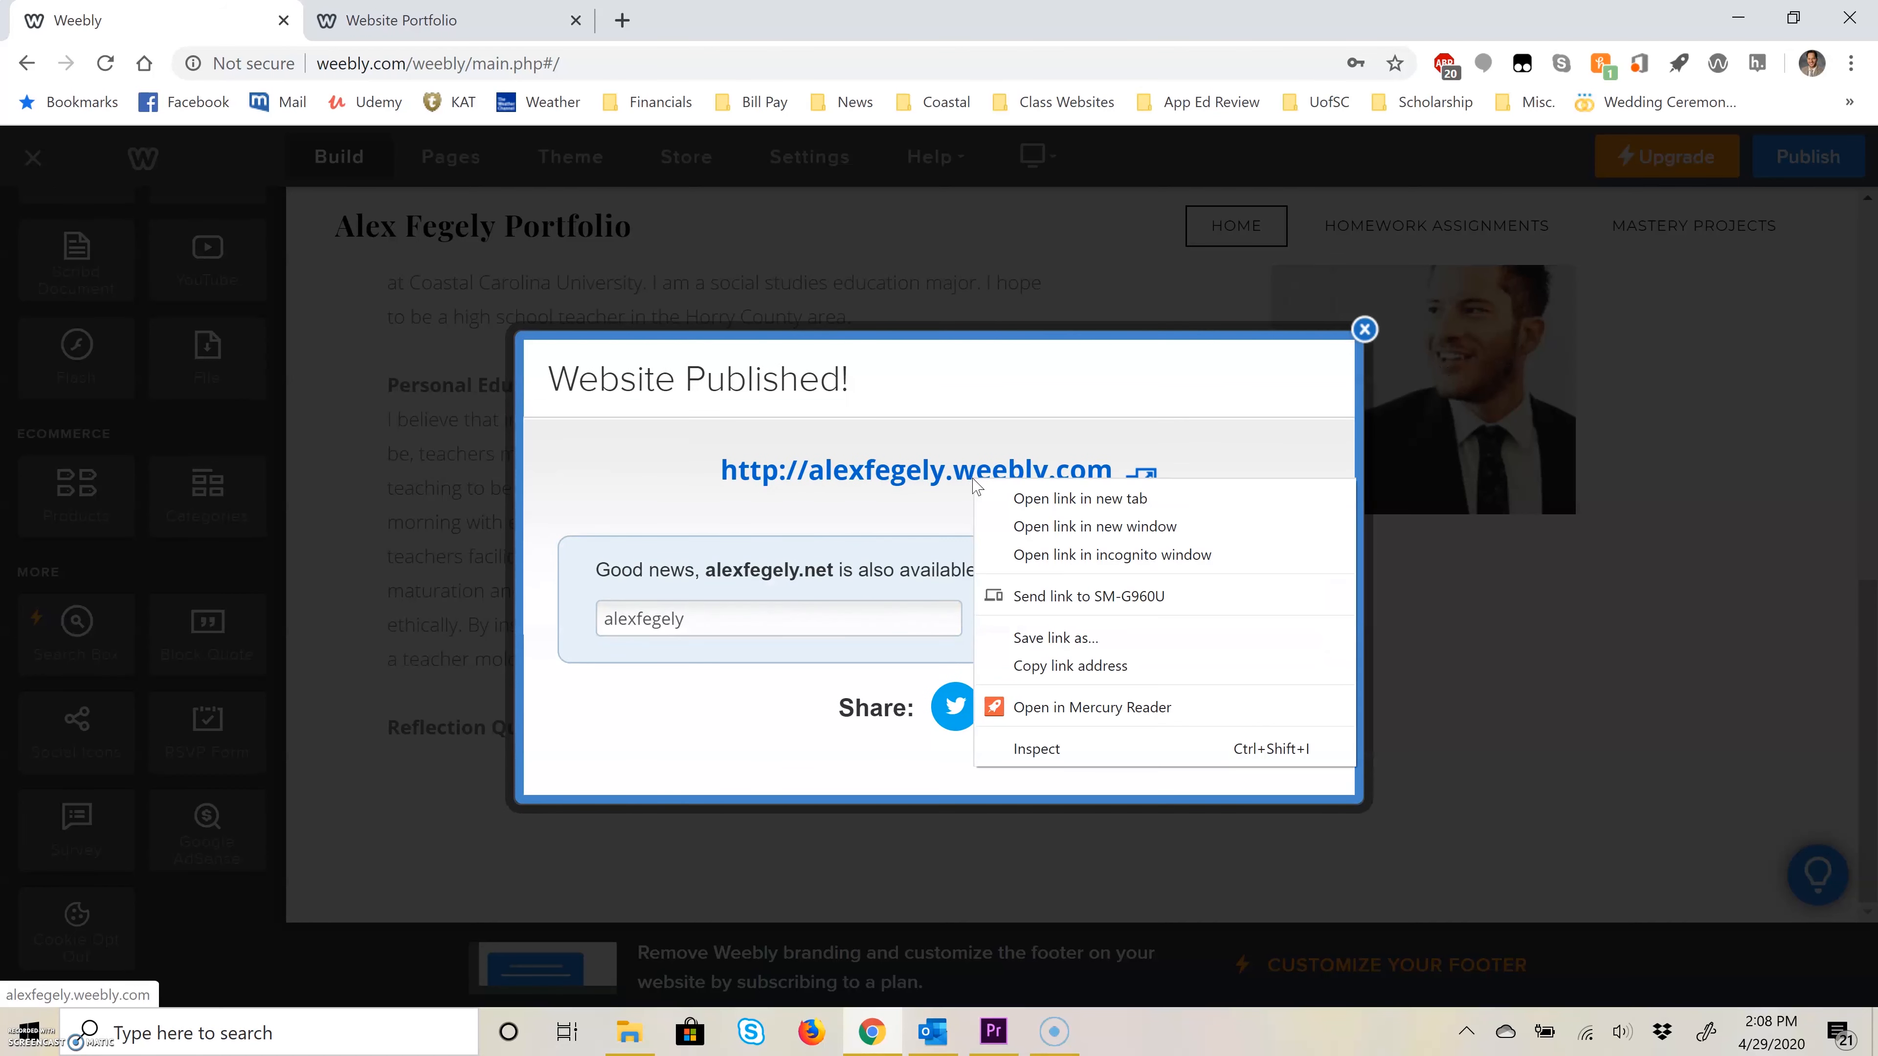
pyautogui.click(1116, 655)
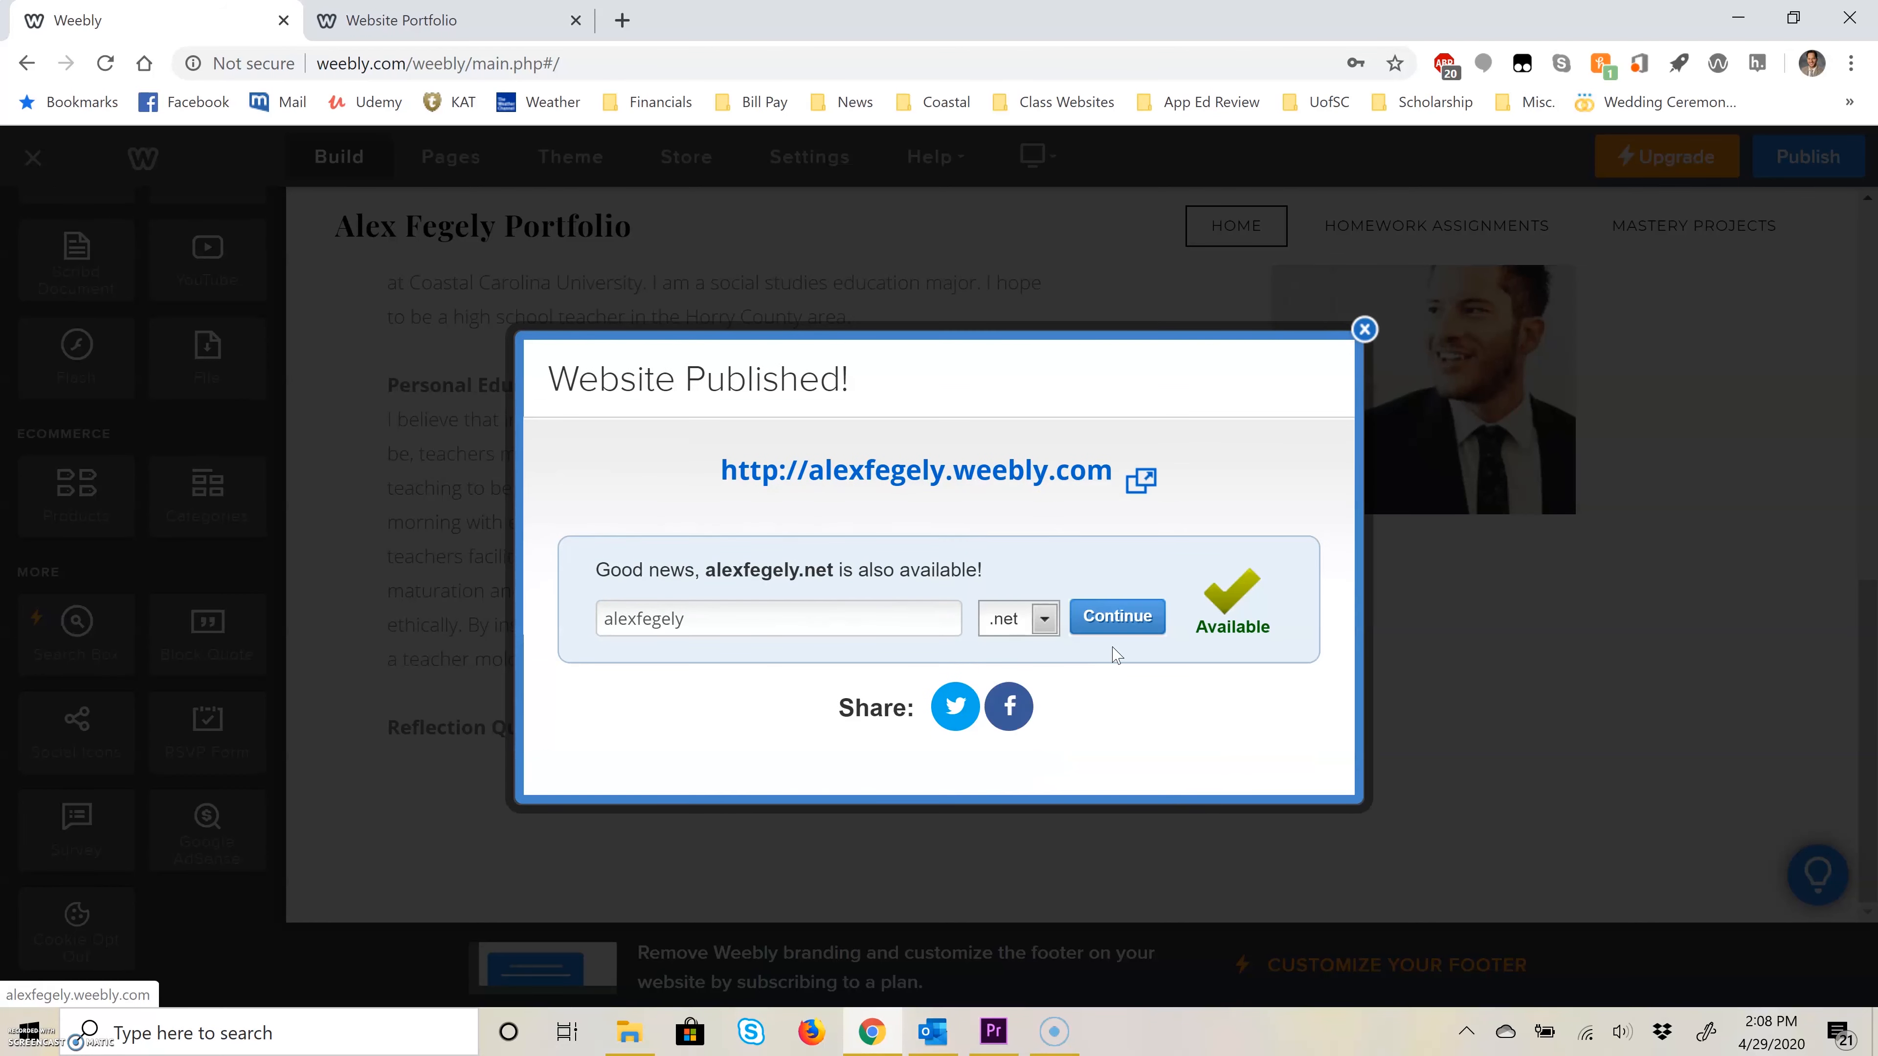
pyautogui.click(1000, 474)
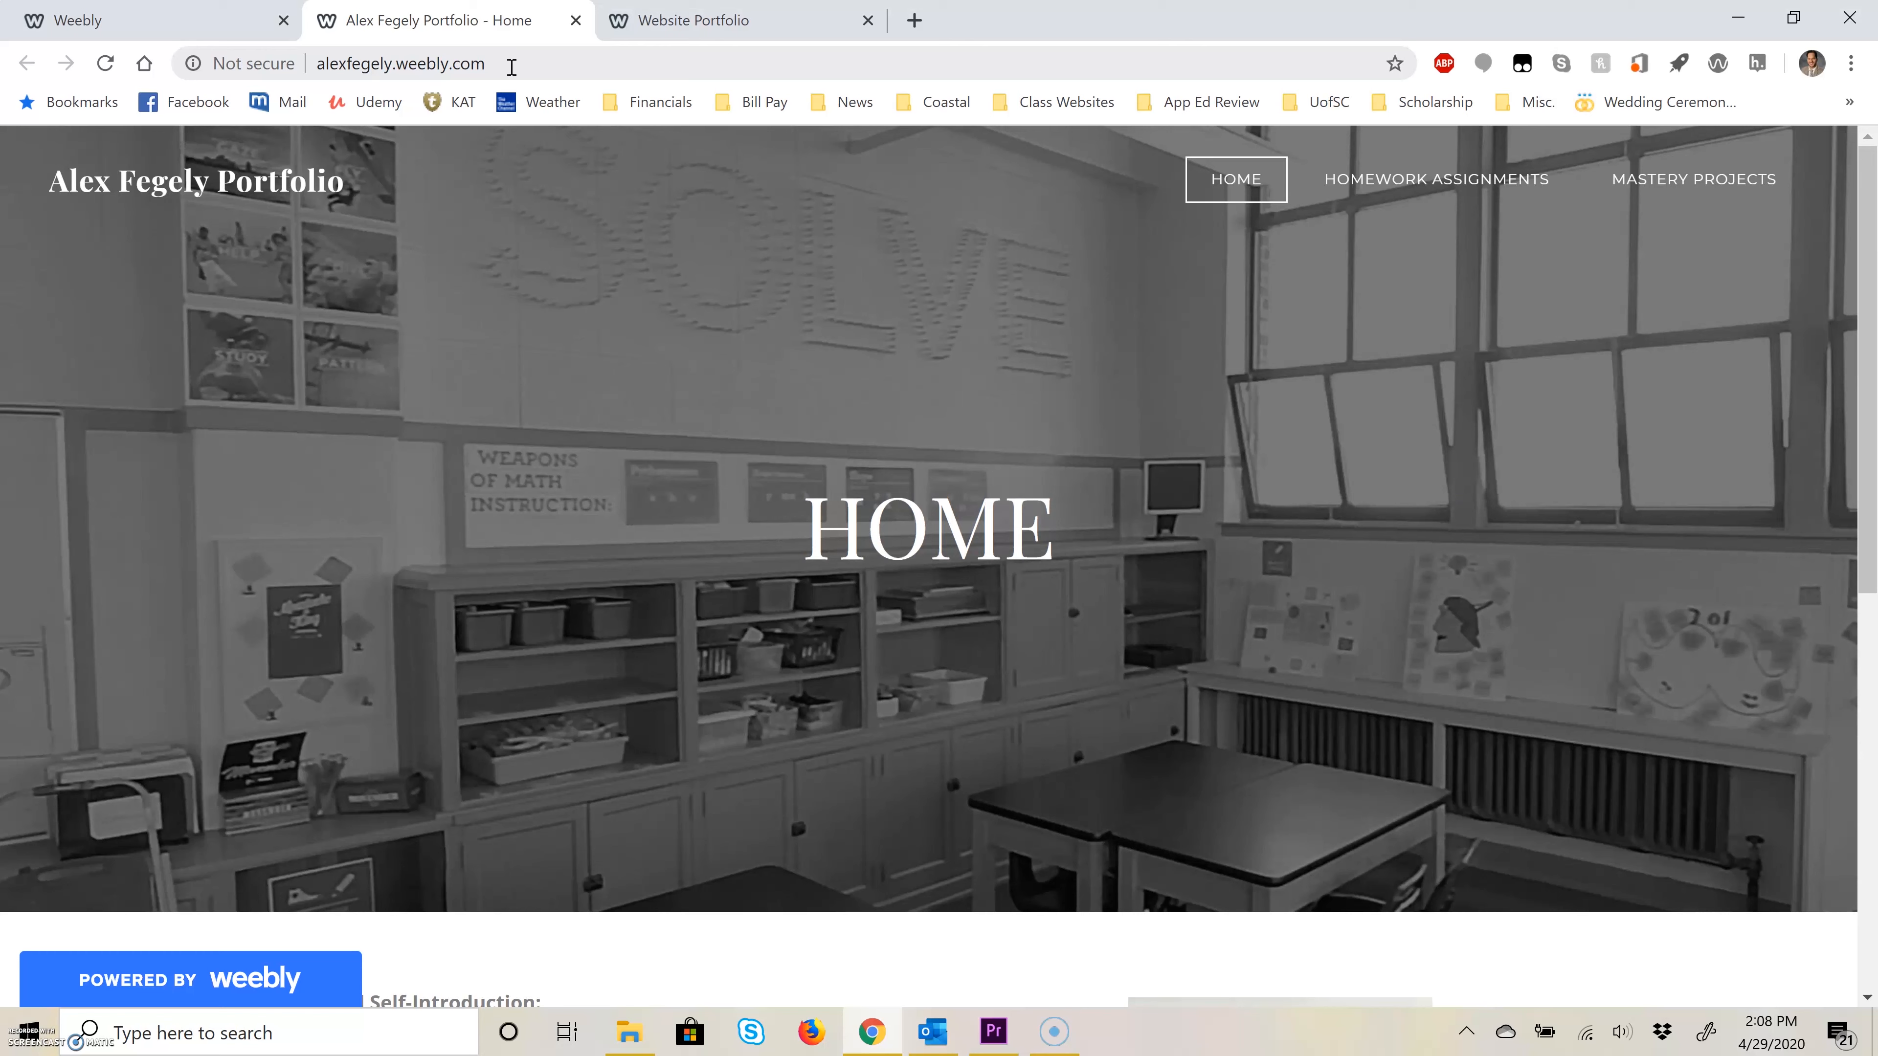
# Step: Copy the live site's web address, return to the Weebly editor and dismiss the Website Published! dialog
pyautogui.click(511, 66)
pyautogui.rightClick(511, 67)
pyautogui.click(605, 241)
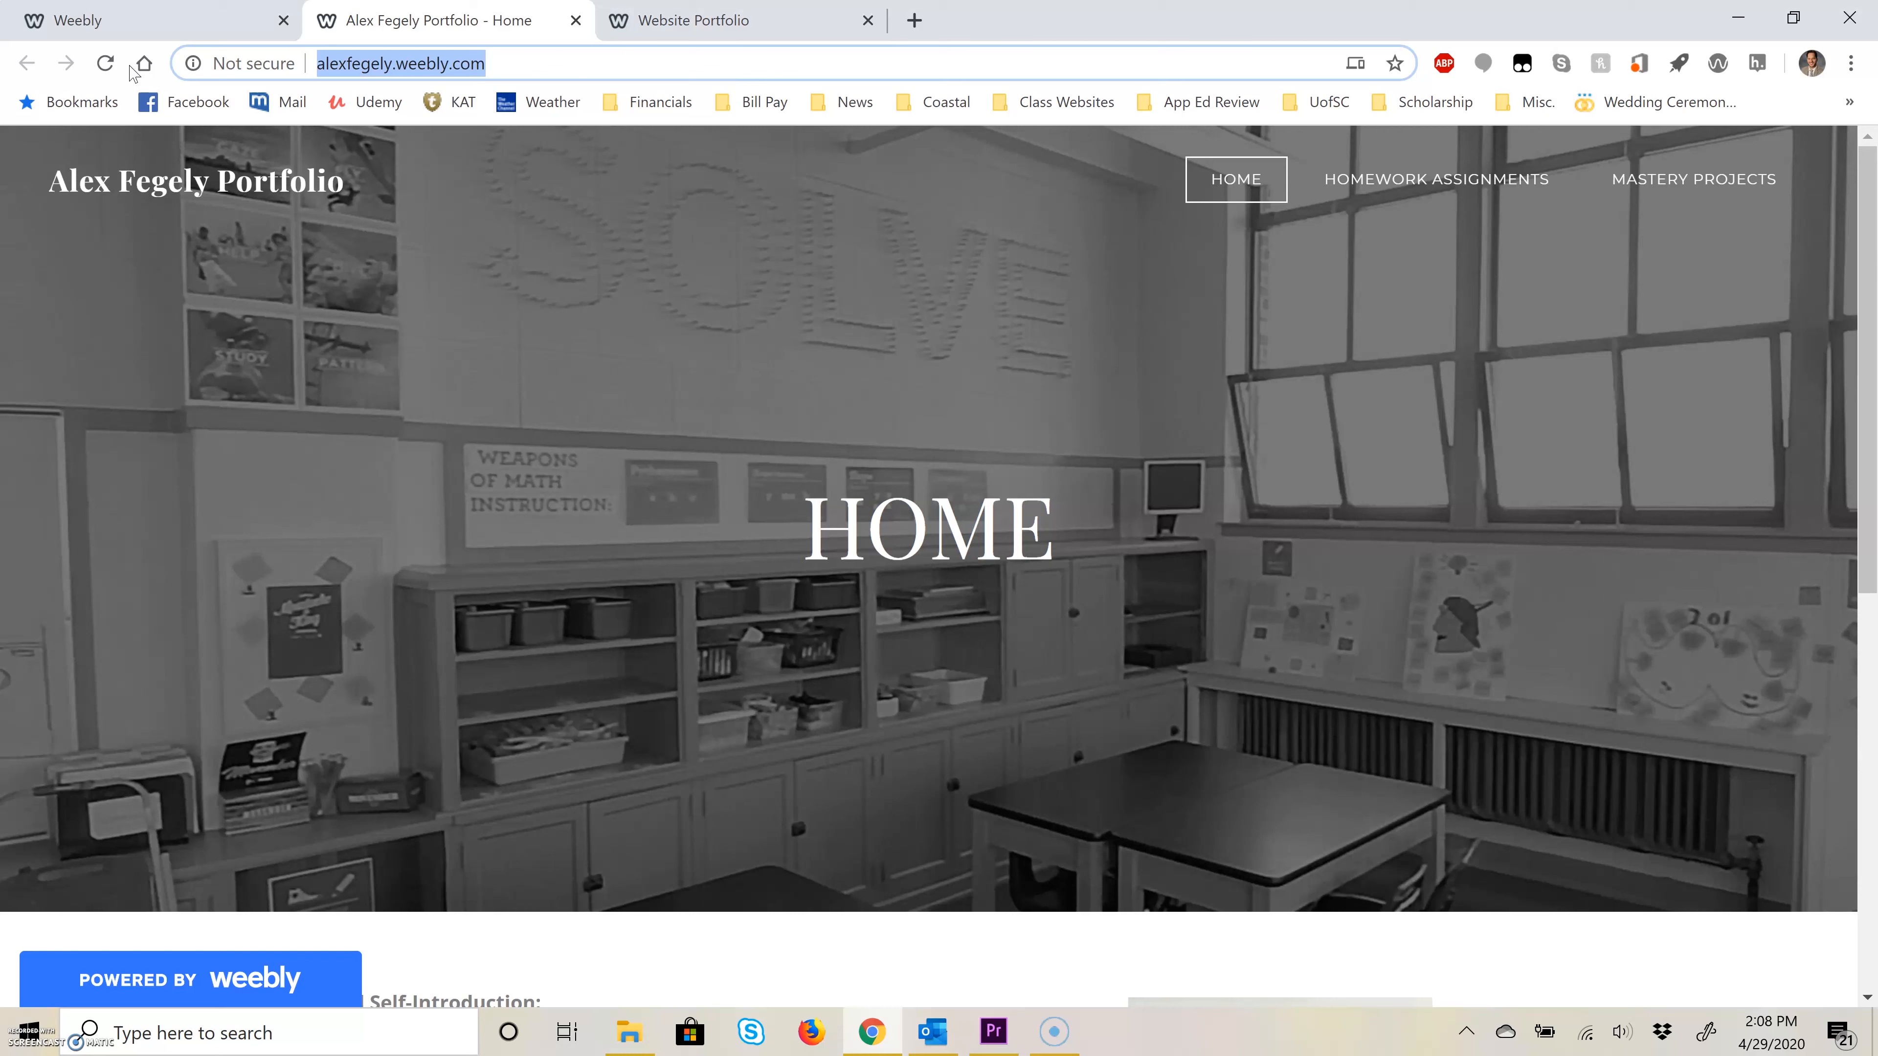
pyautogui.click(139, 25)
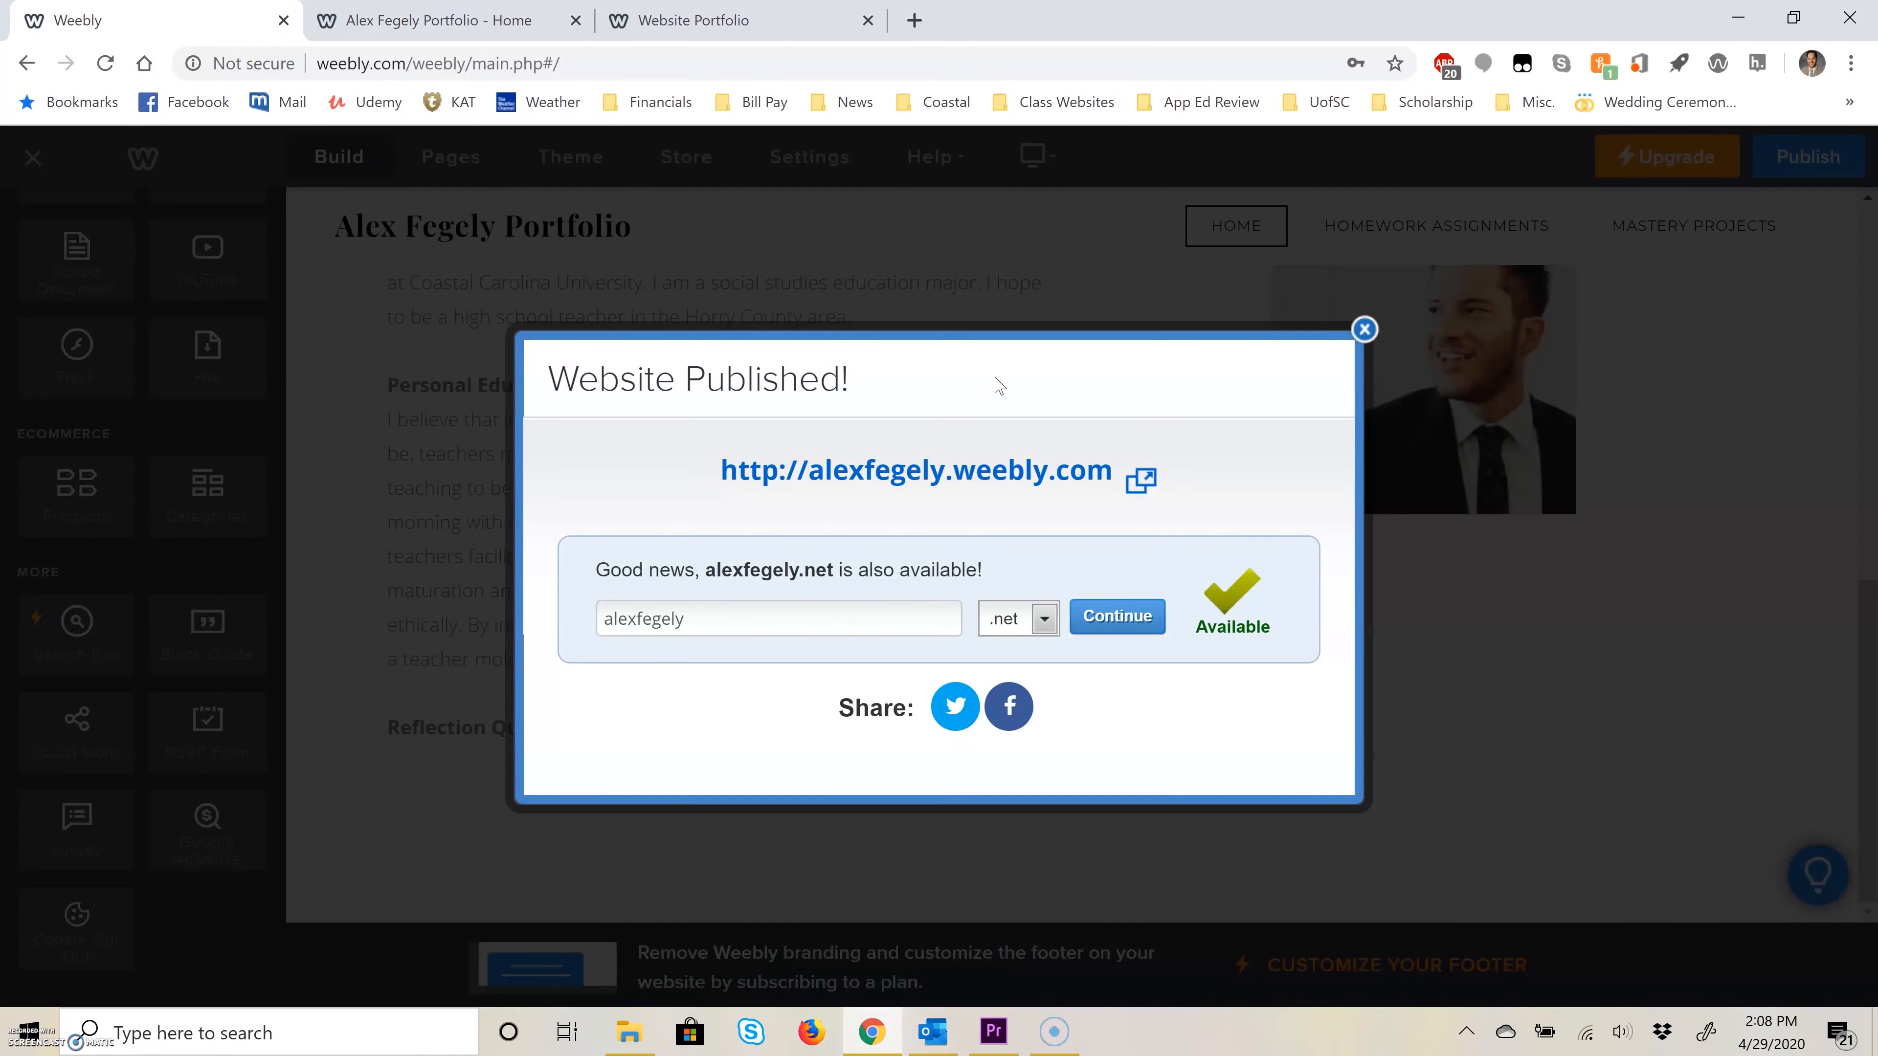
pyautogui.click(1364, 329)
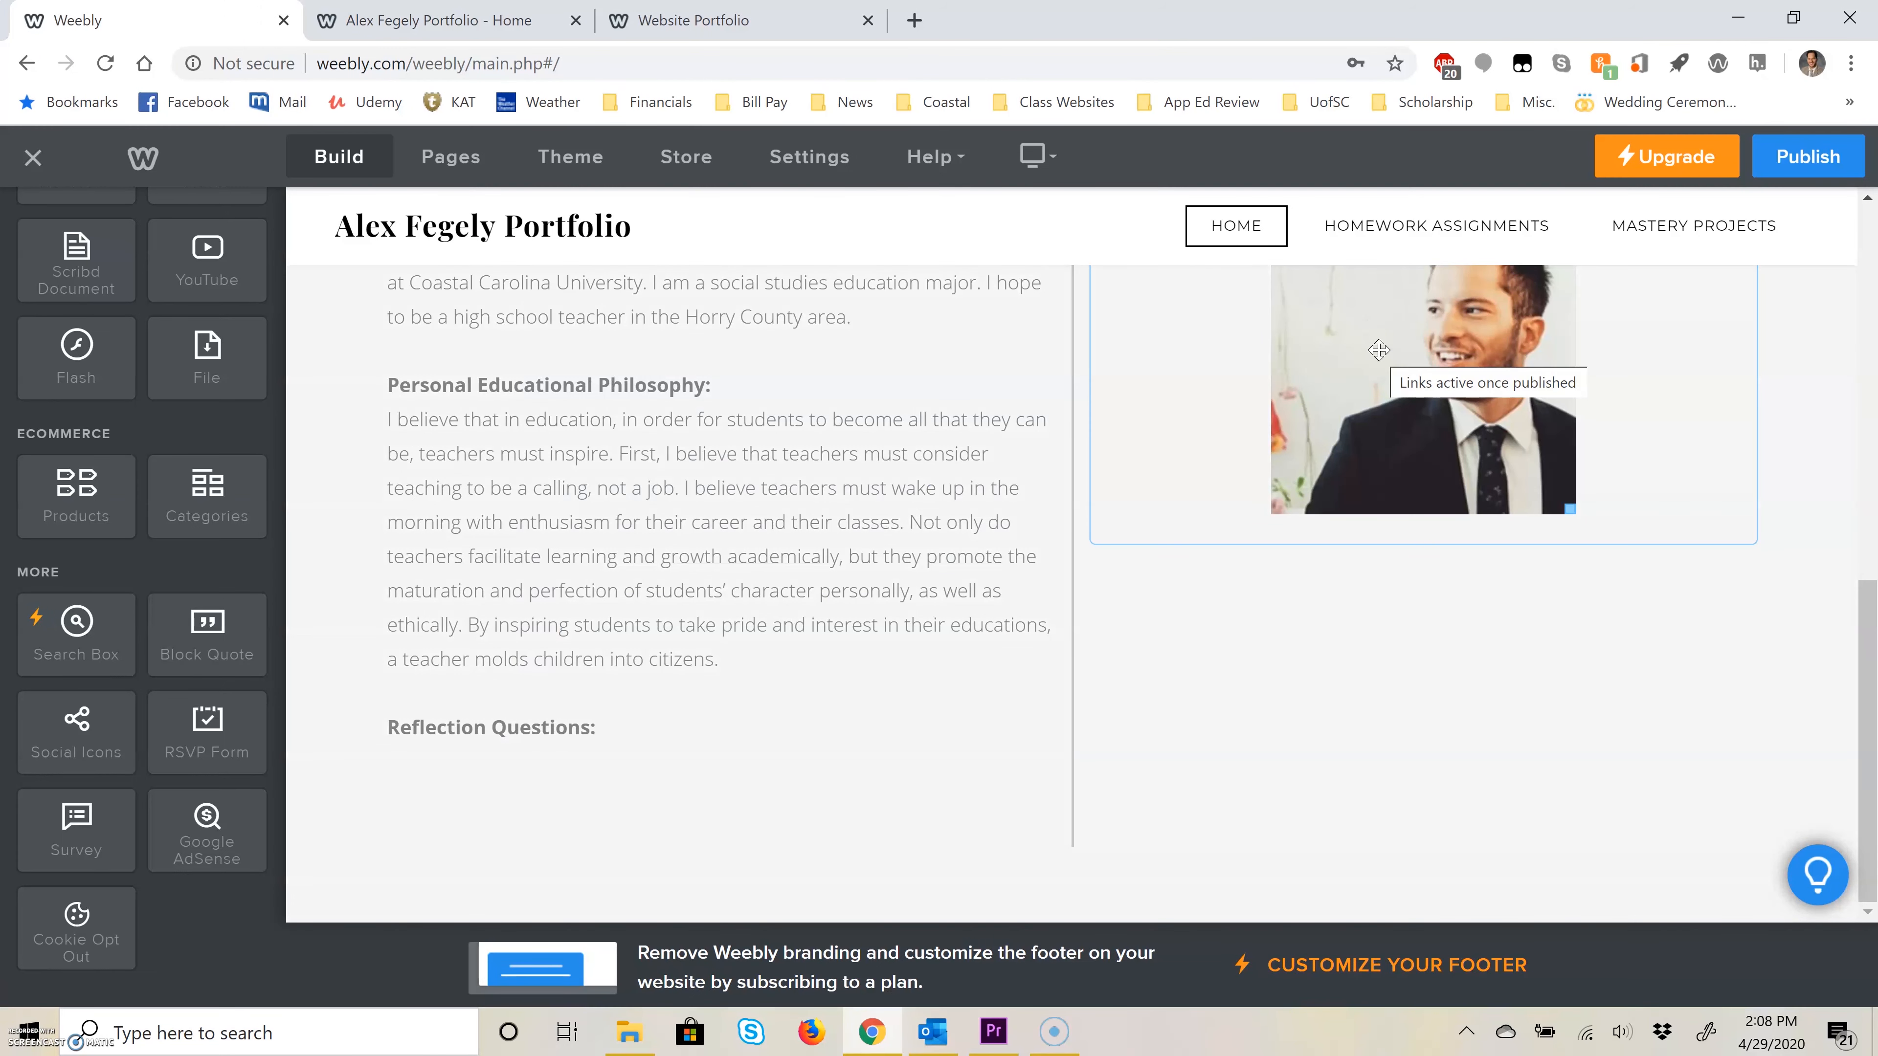